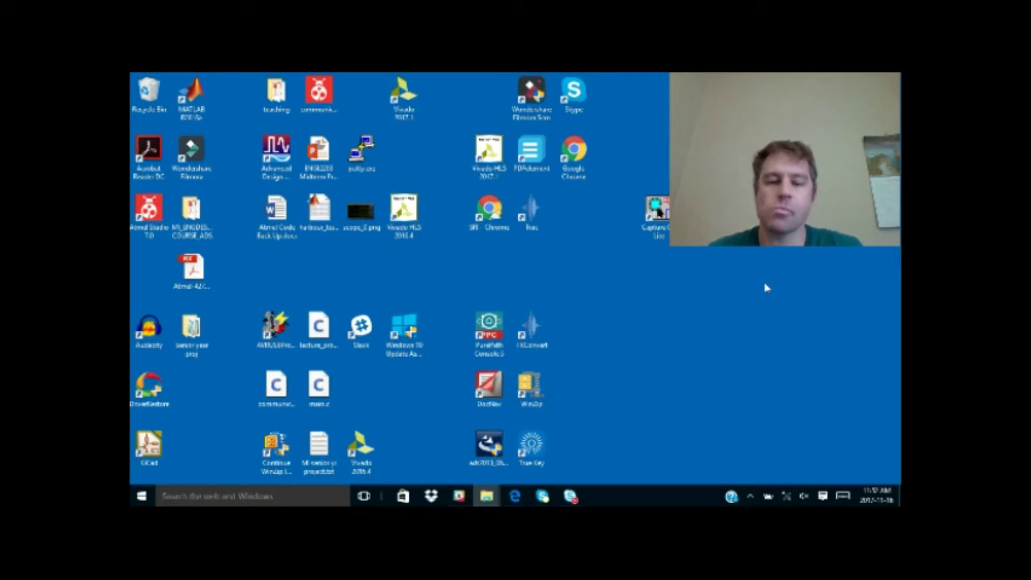
Launch OrCAD Capture Lite from its desktop shortcut
{"action": "left_click", "coordinate": [659, 214]}
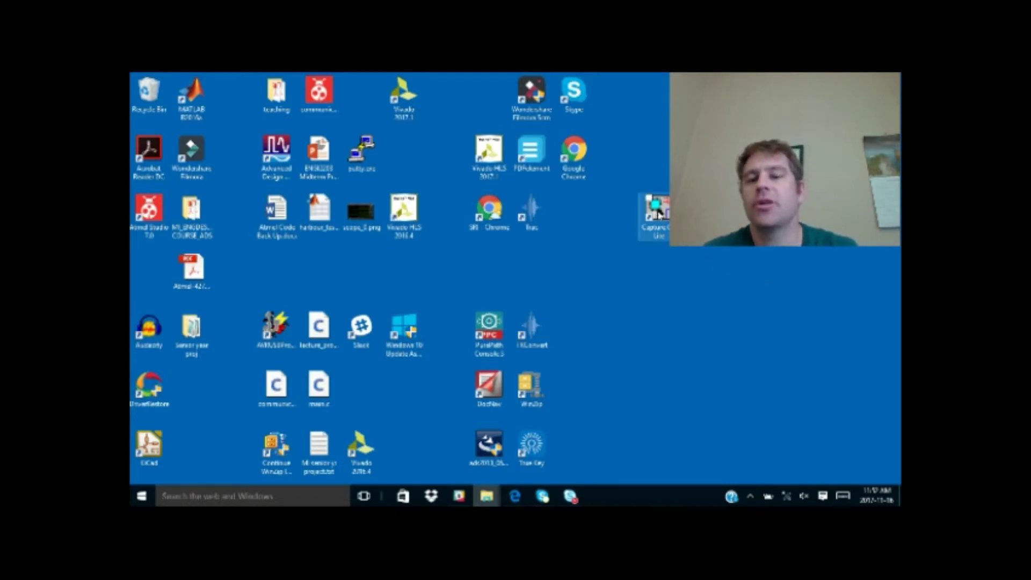
{"action": "left_click", "coordinate": [638, 253]}
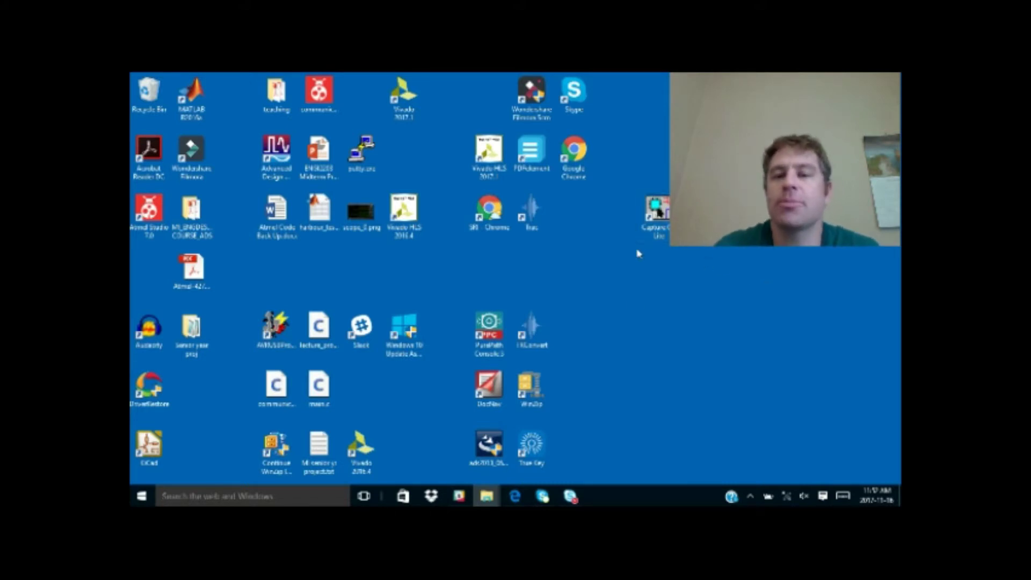
{"action": "left_click", "coordinate": [658, 213]}
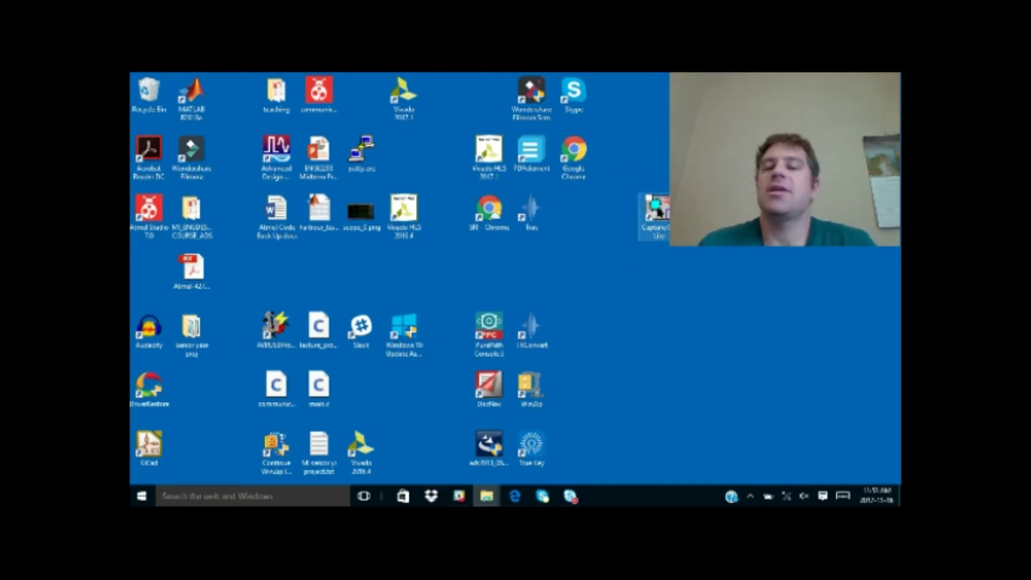
{"action": "left_click", "coordinate": [659, 212]}
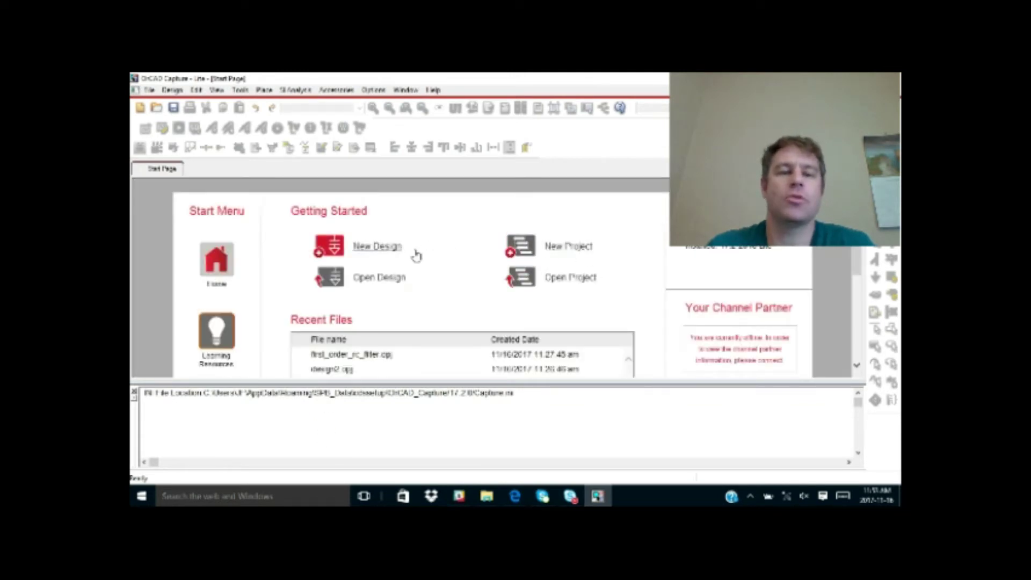
Create a PSpice Analog or Mixed A/D project called first_order_rc_demo, based upon the preselected existing project
{"action": "left_click", "coordinate": [566, 250]}
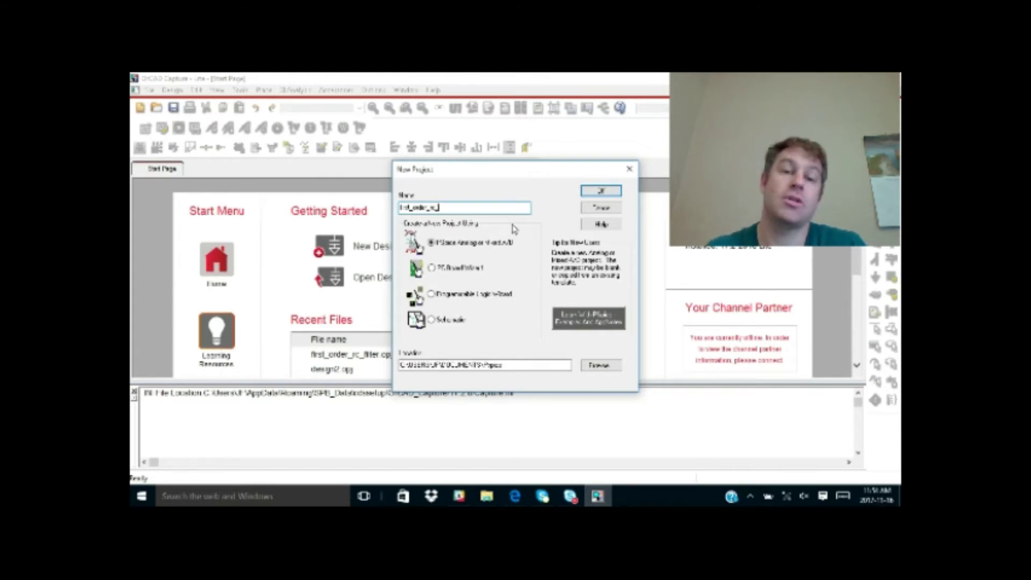
{"action": "type", "text": "mo"}
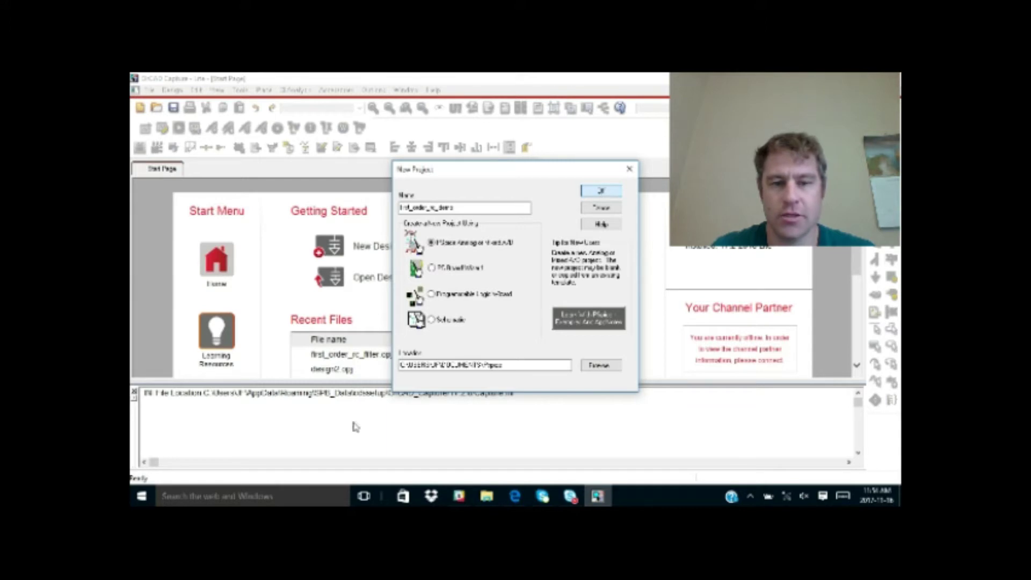
{"action": "left_click", "coordinate": [605, 192]}
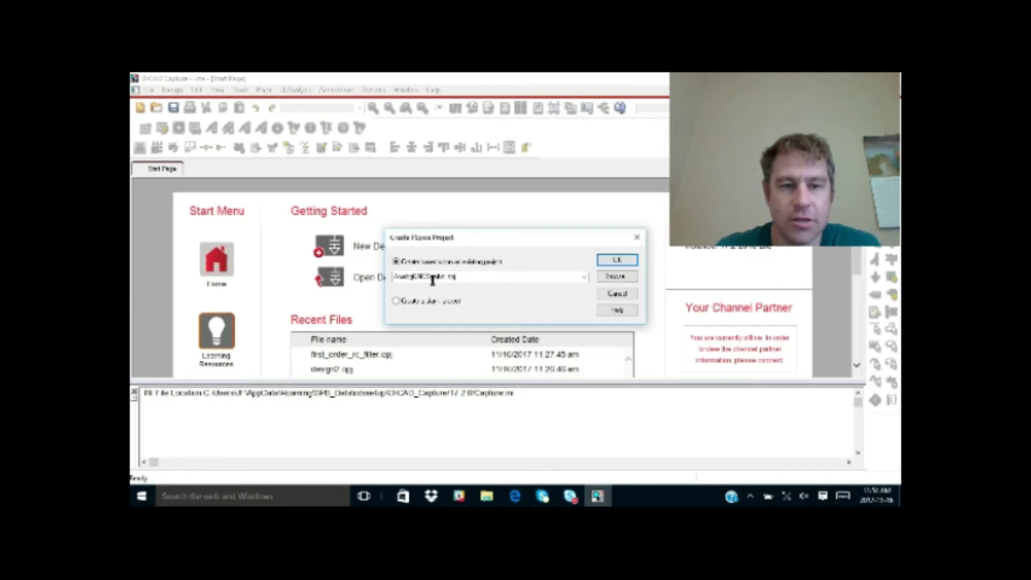
{"action": "left_click", "coordinate": [623, 260]}
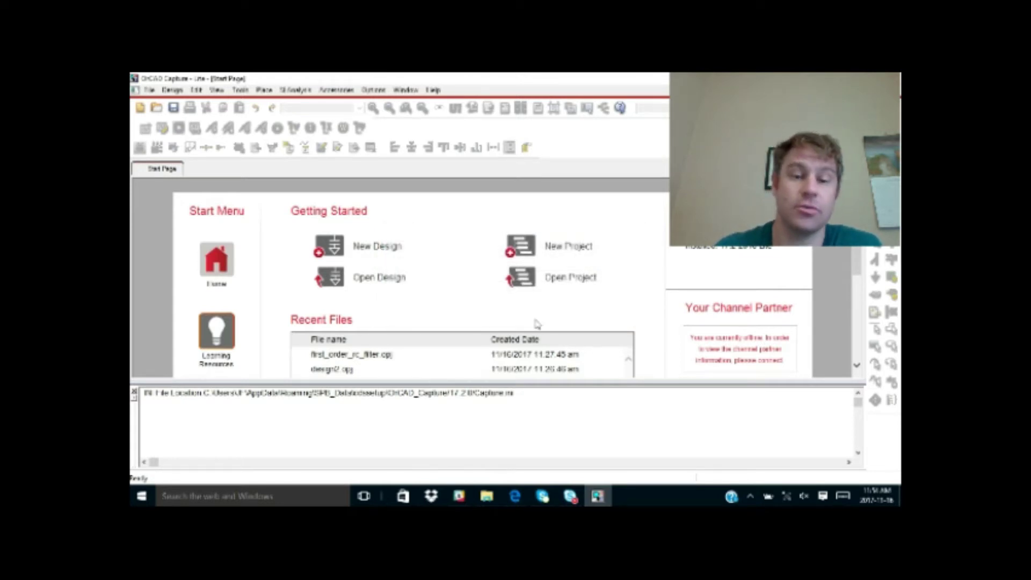
Close the Skype for Business window and quit Skype
{"action": "mouse_move", "coordinate": [519, 500]}
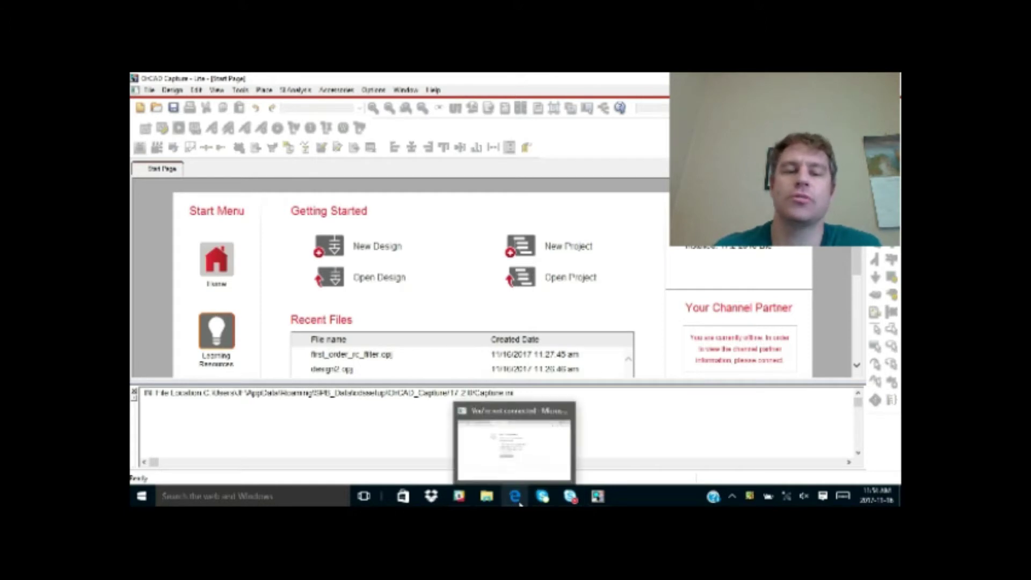
{"action": "mouse_move", "coordinate": [489, 484]}
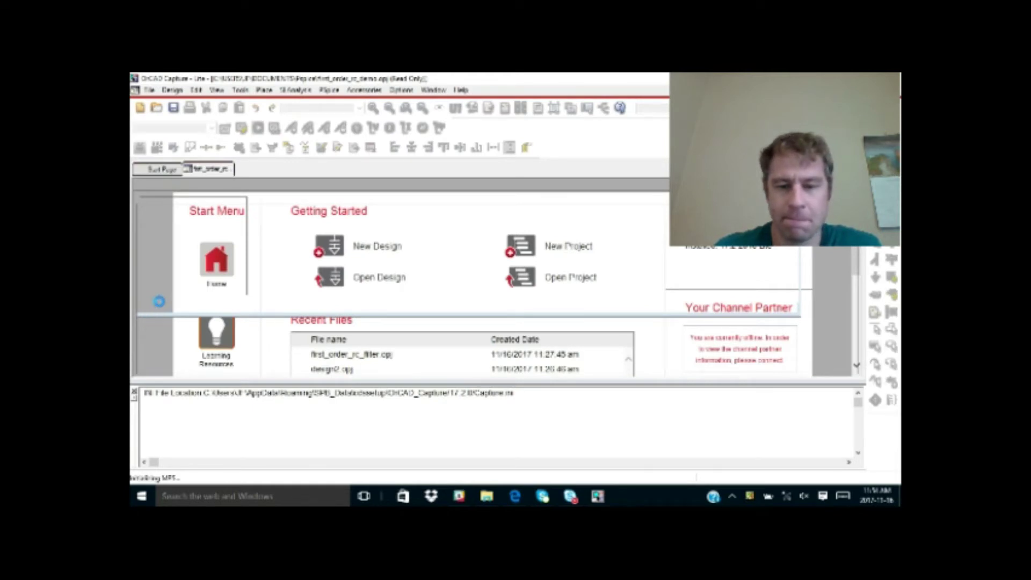
{"action": "left_click", "coordinate": [579, 501]}
{"action": "right_click", "coordinate": [579, 502]}
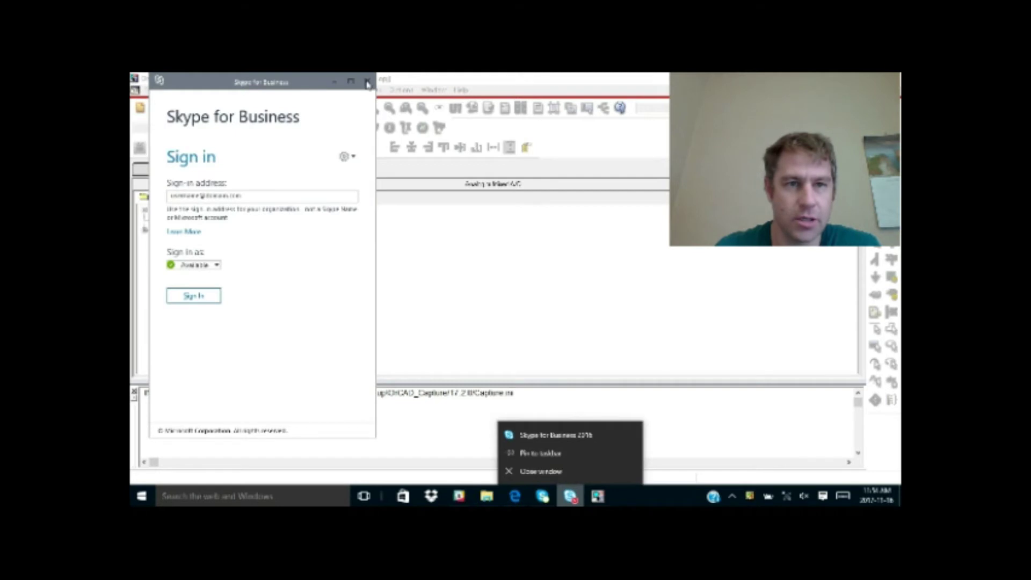
{"action": "left_click", "coordinate": [368, 82]}
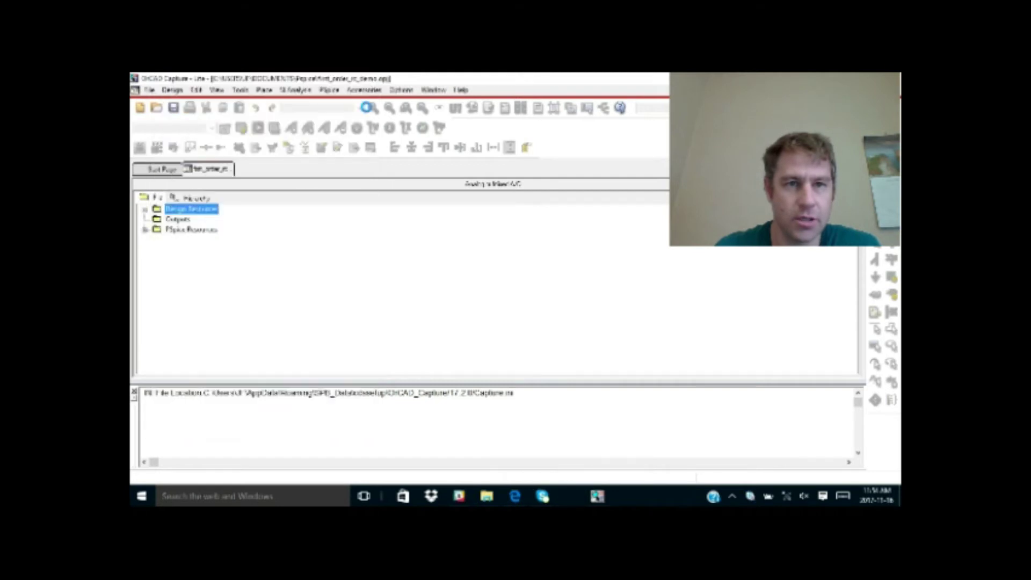
{"action": "right_click", "coordinate": [541, 499]}
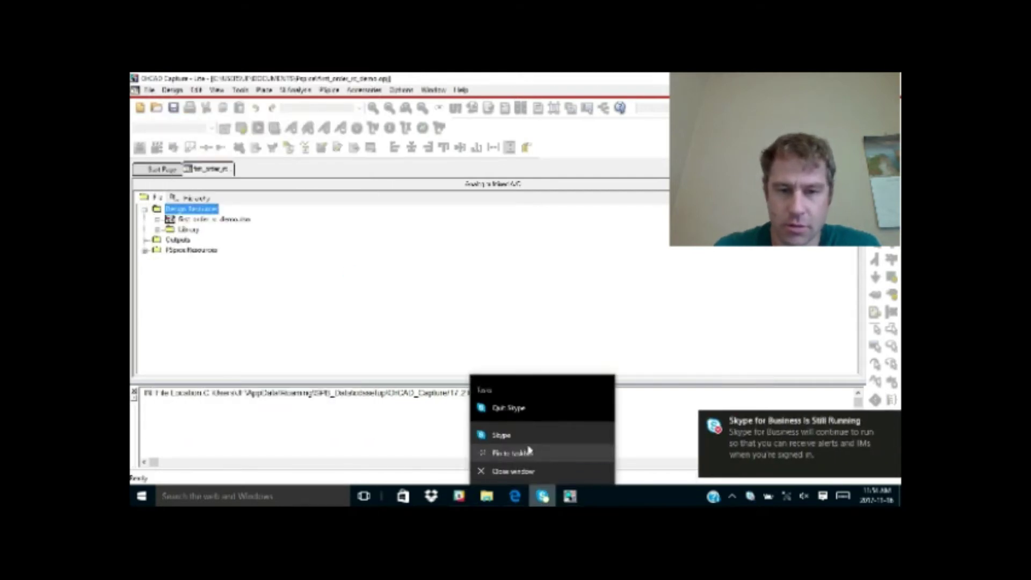
{"action": "left_click", "coordinate": [523, 410]}
Close the open Microsoft Edge window and try again to quit Skype
{"action": "right_click", "coordinate": [514, 496]}
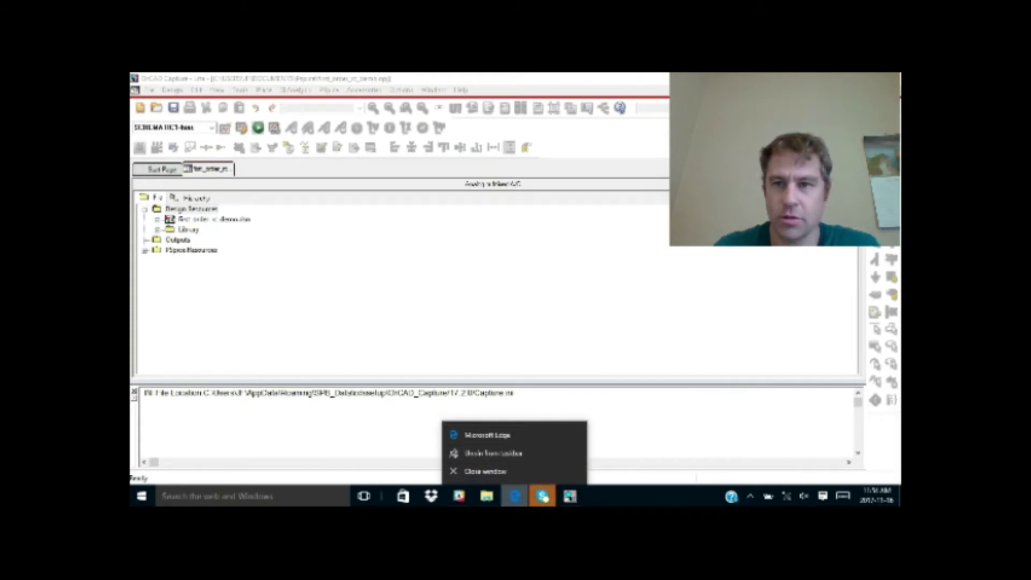
{"action": "left_click", "coordinate": [893, 79]}
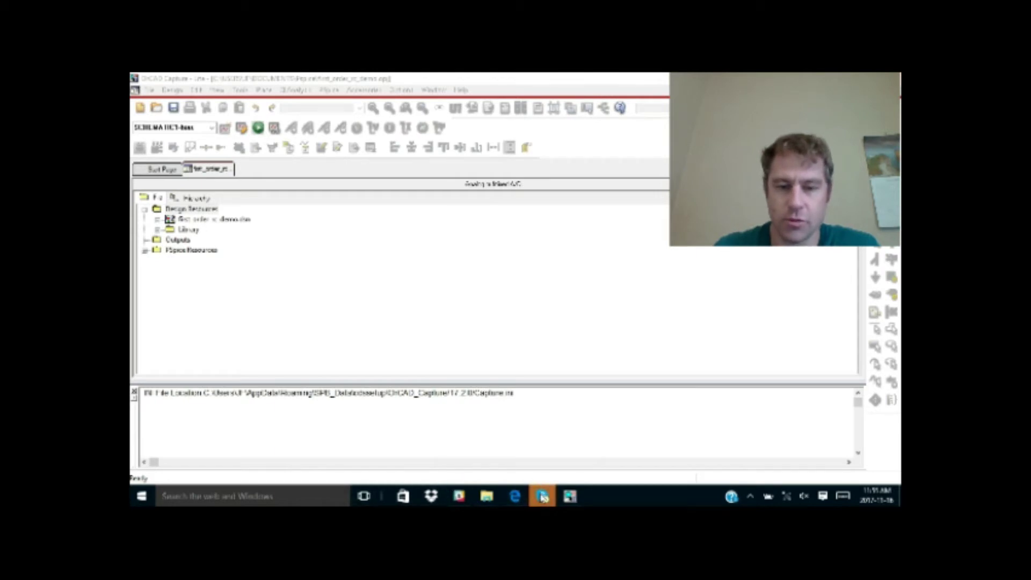
{"action": "left_click", "coordinate": [514, 497]}
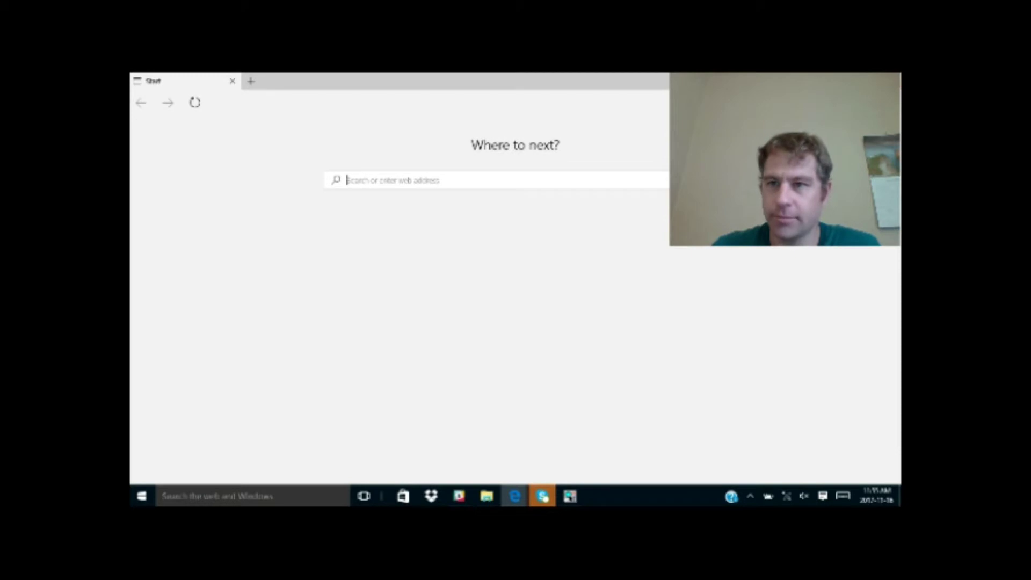
{"action": "left_click", "coordinate": [544, 498]}
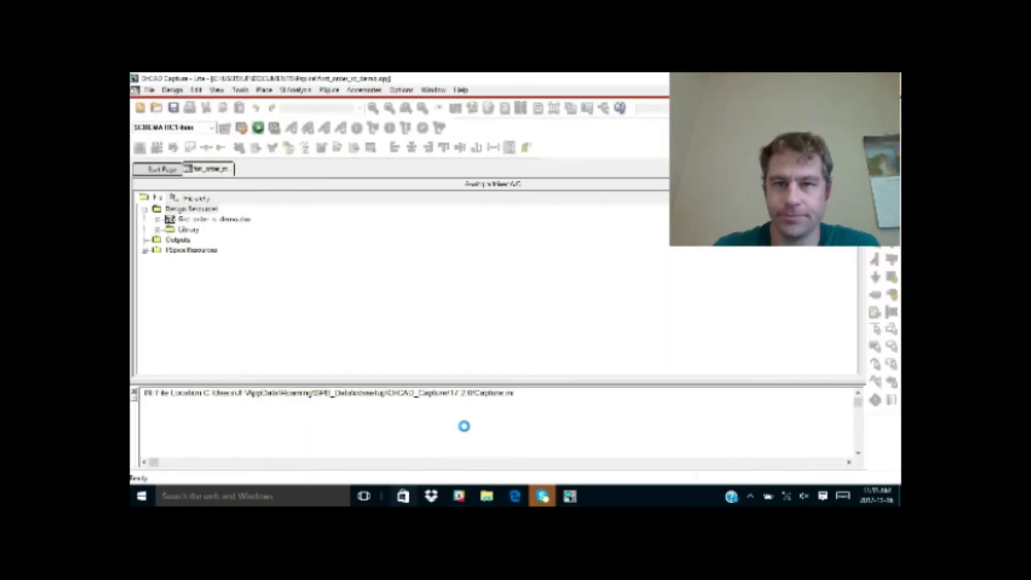
{"action": "right_click", "coordinate": [547, 500]}
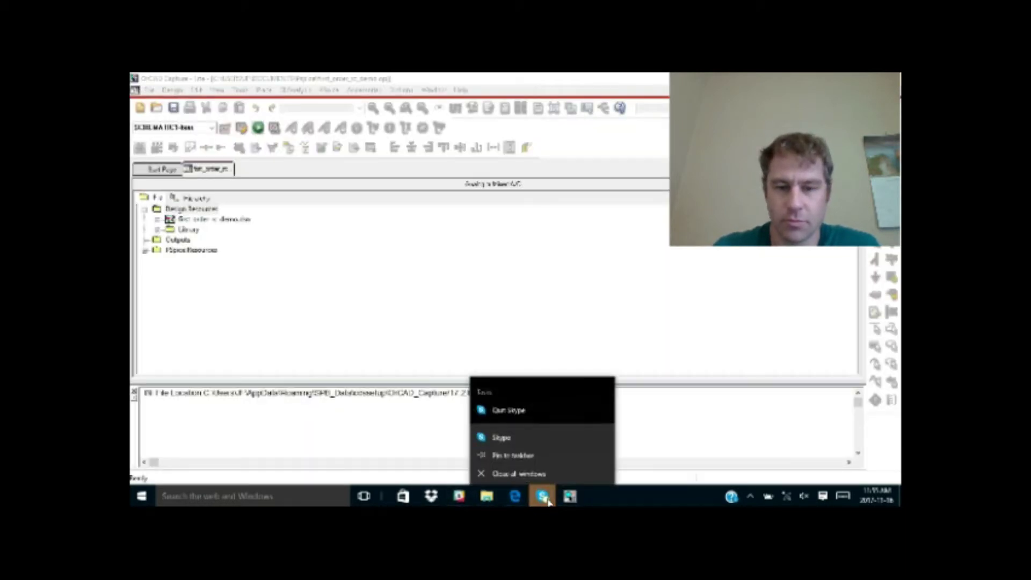
{"action": "left_click", "coordinate": [539, 409]}
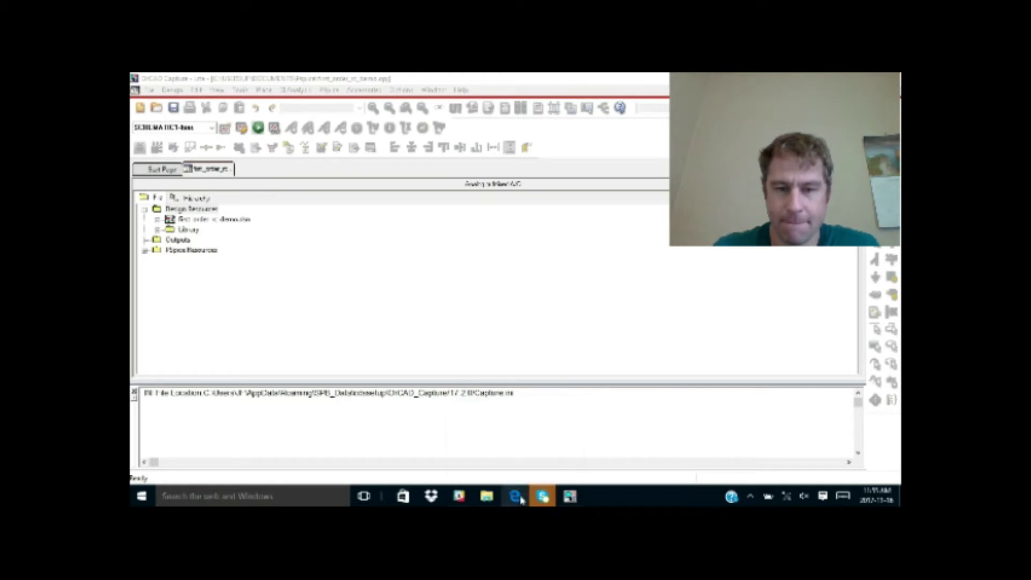
Close the remaining Microsoft Edge window with all its tabs and return to OrCAD Capture
{"action": "left_click", "coordinate": [519, 499]}
{"action": "left_click", "coordinate": [892, 80]}
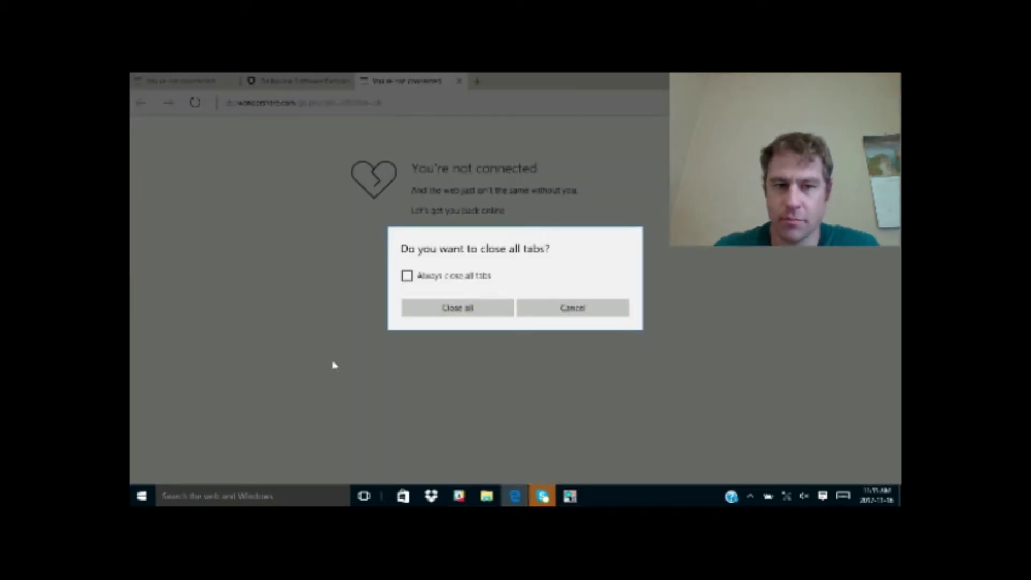
{"action": "left_click", "coordinate": [478, 307]}
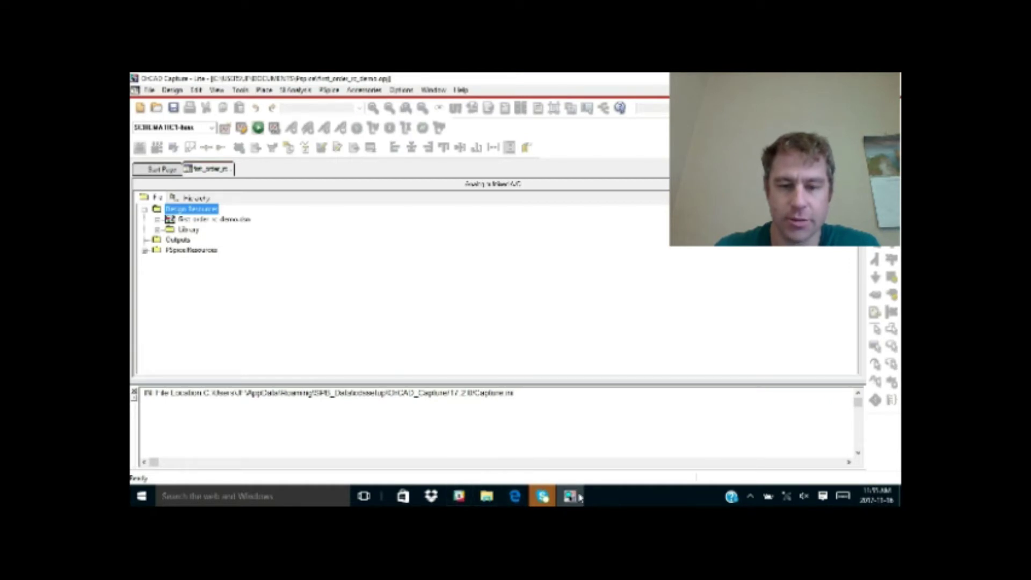
{"action": "mouse_move", "coordinate": [569, 496]}
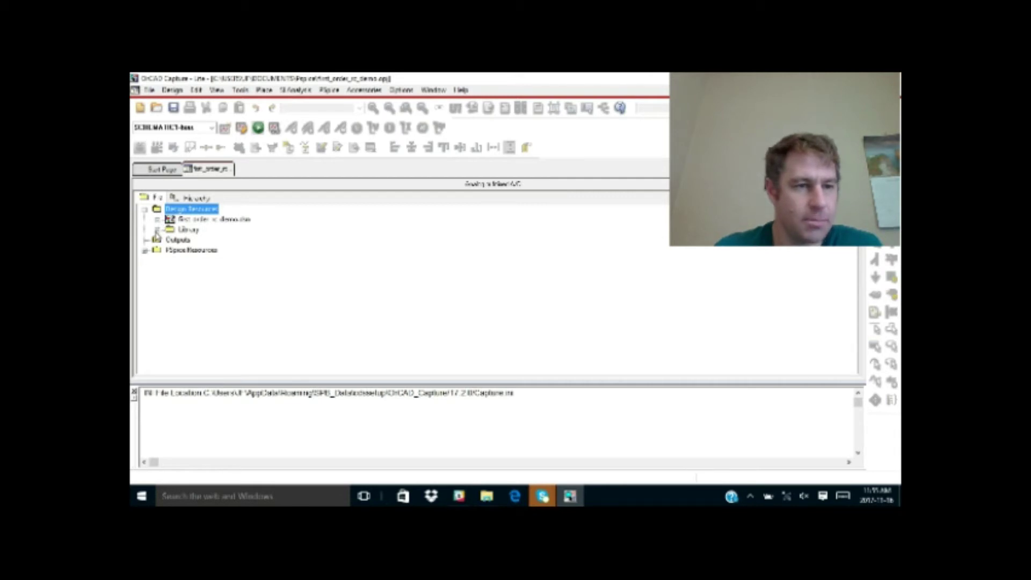
Expand the project's Library folder and go through the PSpice part libraries listed in it
{"action": "left_click", "coordinate": [158, 229]}
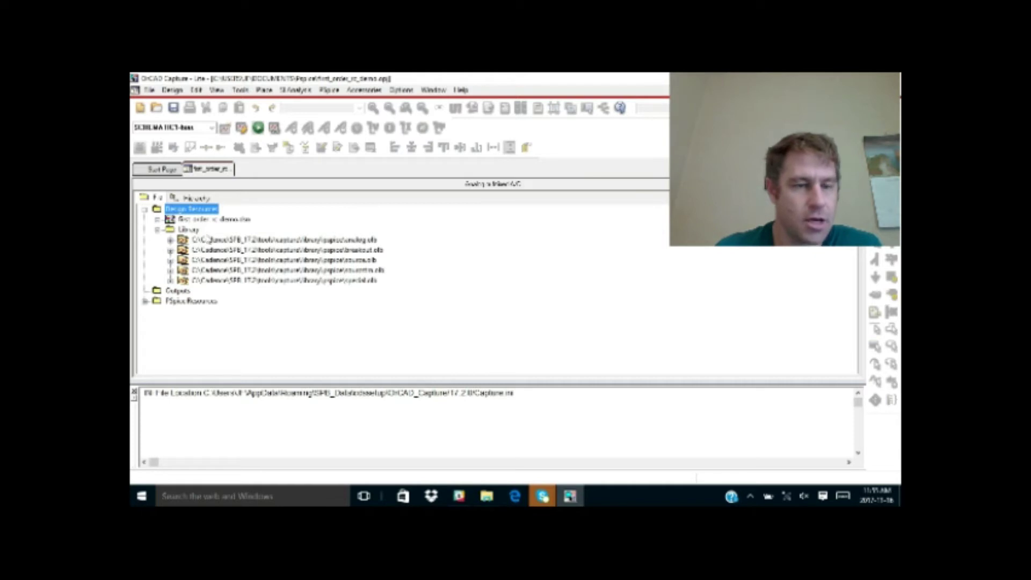
{"action": "left_click", "coordinate": [347, 242]}
{"action": "left_click", "coordinate": [361, 251]}
{"action": "left_click", "coordinate": [357, 262]}
{"action": "left_click", "coordinate": [359, 270]}
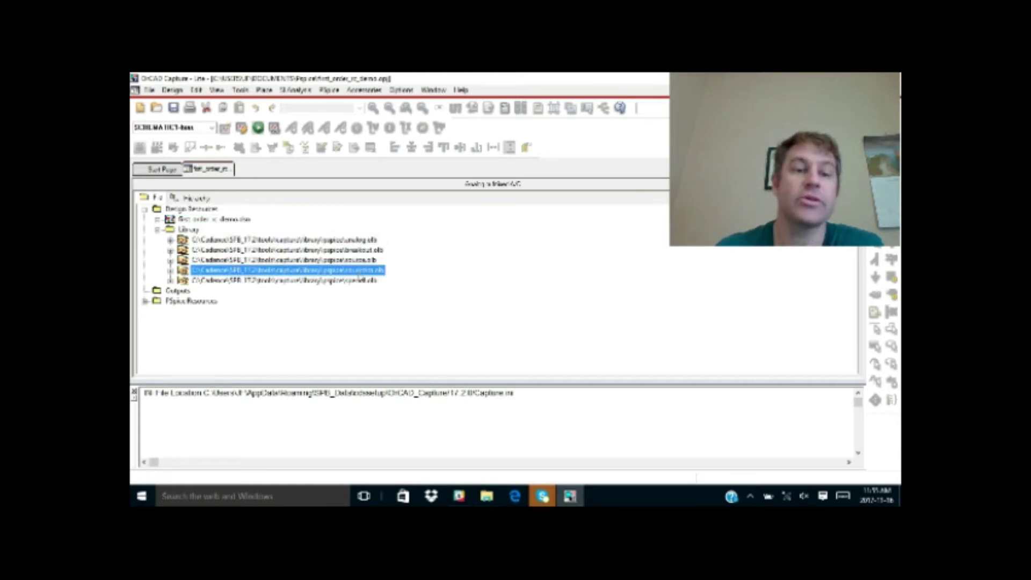
Open PAGE1 of SCHEMATIC1 in the first_order_rc_demo design
{"action": "left_click", "coordinate": [173, 219]}
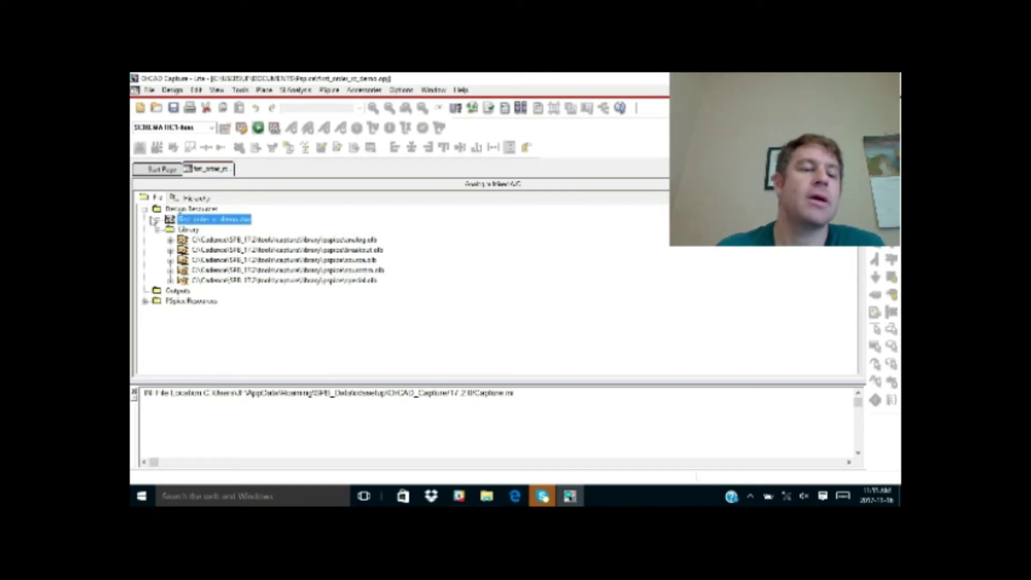
{"action": "left_click", "coordinate": [155, 220]}
{"action": "left_click", "coordinate": [212, 230]}
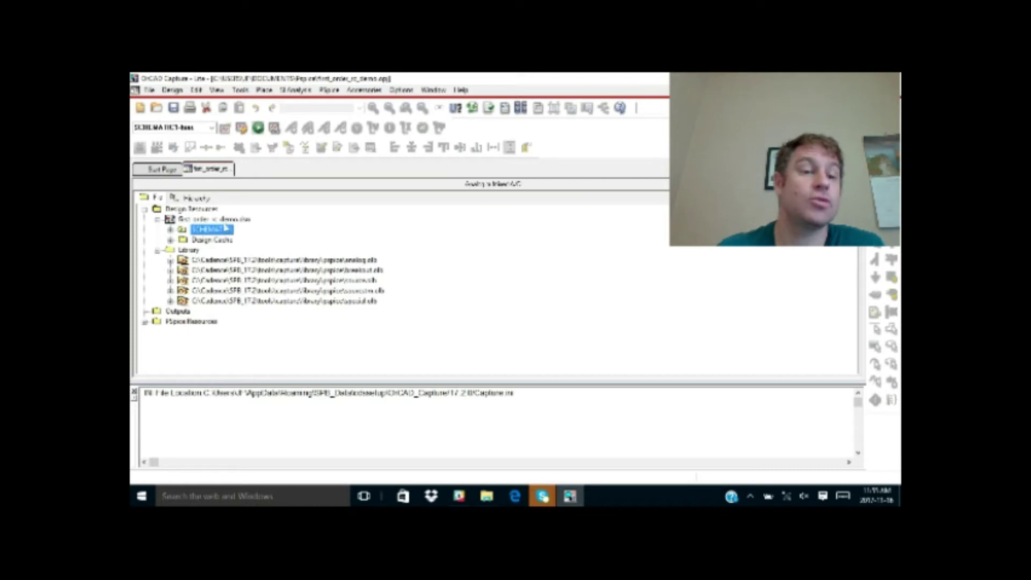
{"action": "left_click", "coordinate": [170, 230]}
{"action": "left_click", "coordinate": [215, 240]}
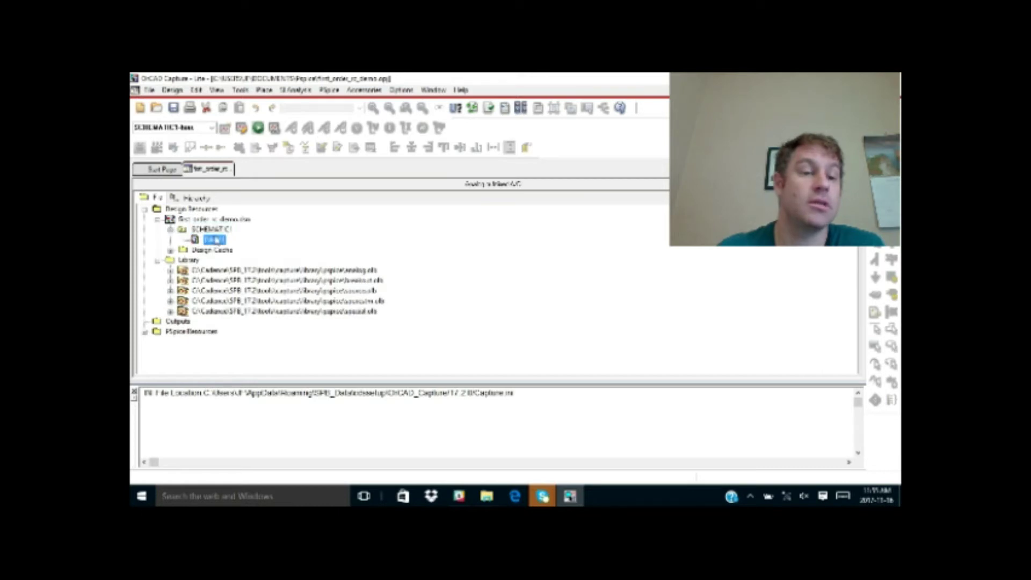
{"action": "double_click", "coordinate": [214, 240]}
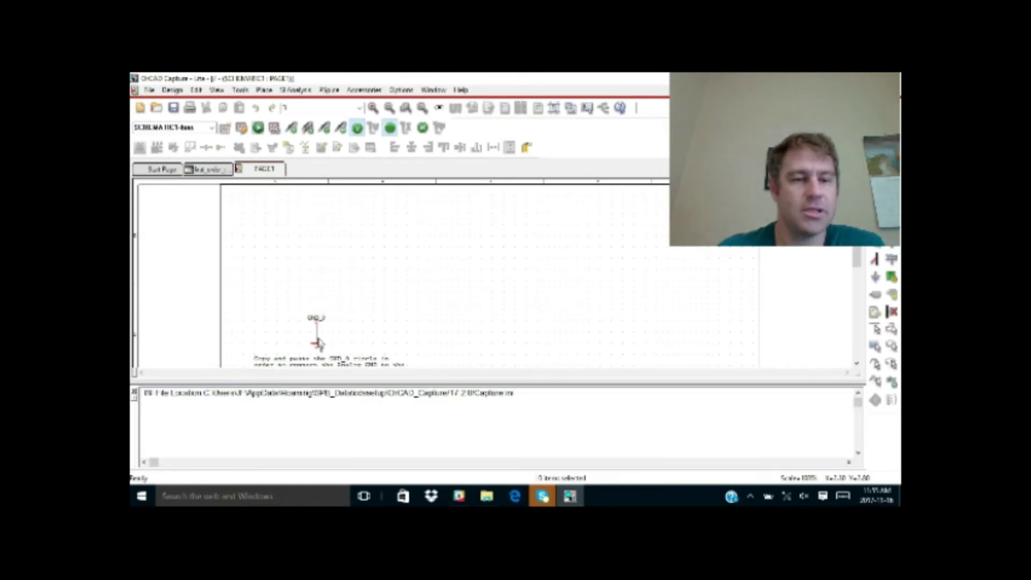
Examine the ground symbol and the attached GND_0 symbol on the schematic page
{"action": "left_click", "coordinate": [320, 347]}
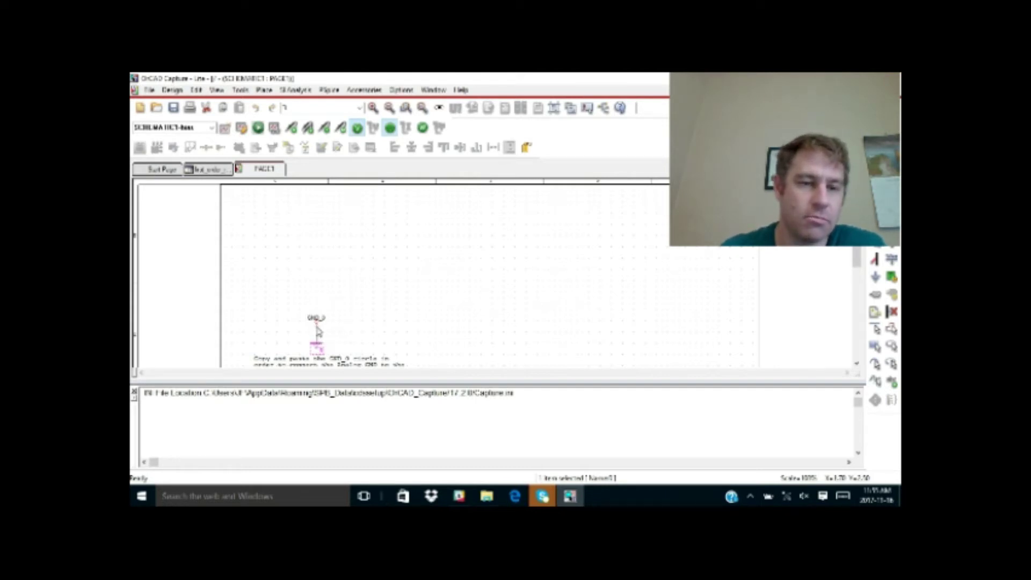
{"action": "left_click", "coordinate": [364, 326]}
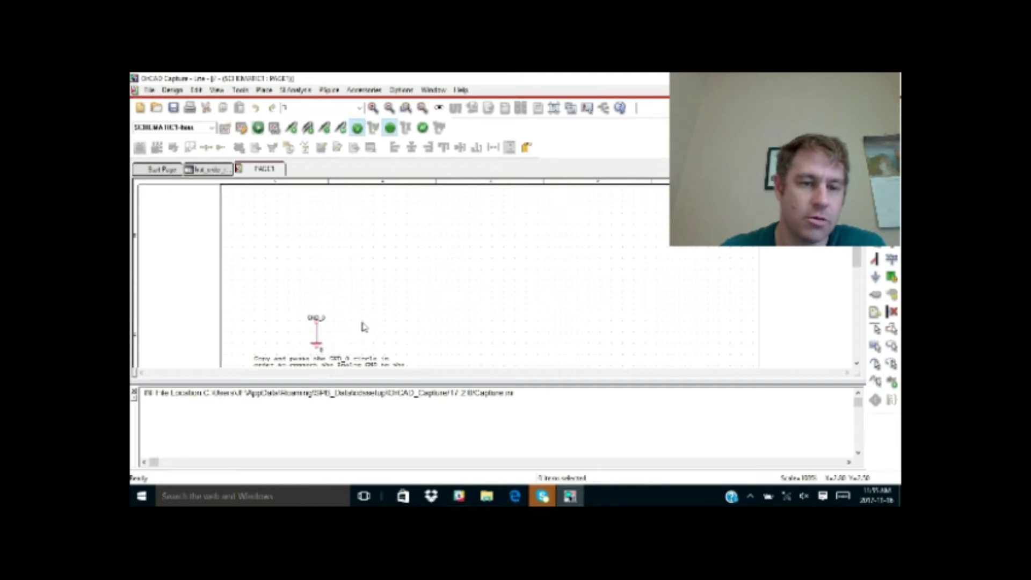
{"action": "left_click", "coordinate": [318, 328]}
{"action": "left_click", "coordinate": [330, 330]}
{"action": "left_click", "coordinate": [317, 328]}
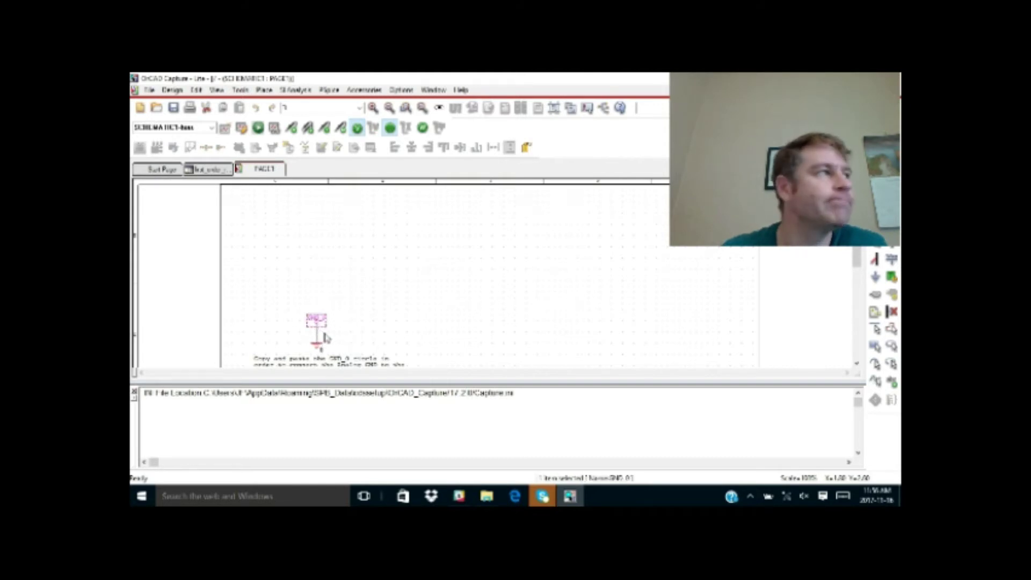
{"action": "left_click", "coordinate": [376, 311]}
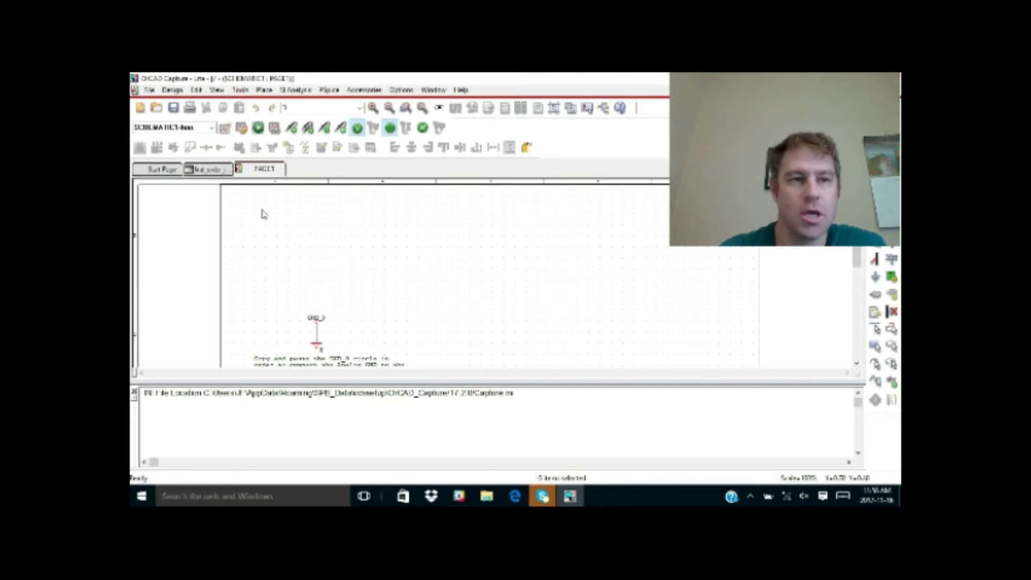
Start placing a part and look through the parts of the ABM, ANALOG, BREAKOUT, CAPSYM and Design Cache libraries
{"action": "left_click", "coordinate": [265, 91]}
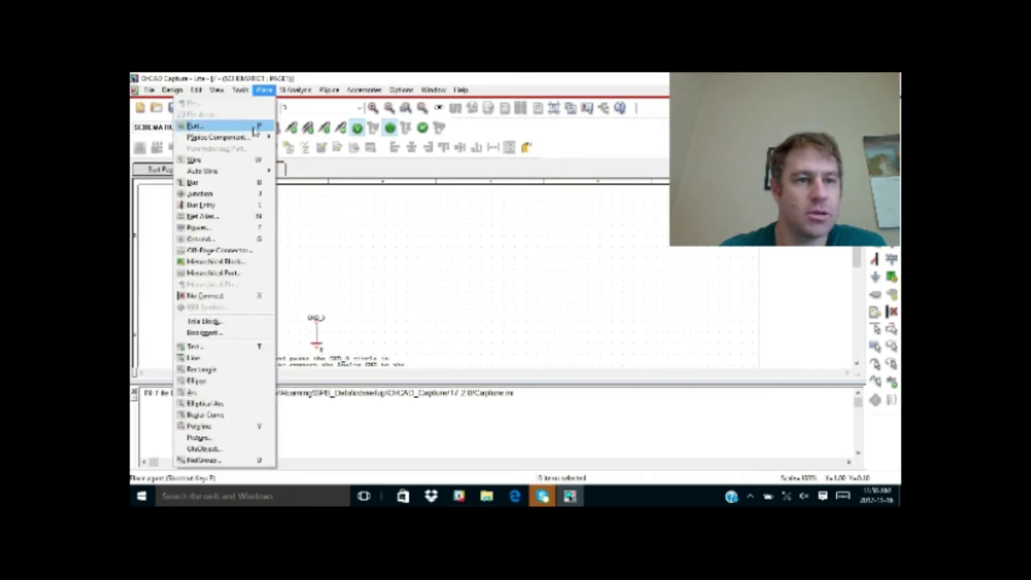
{"action": "mouse_move", "coordinate": [256, 140]}
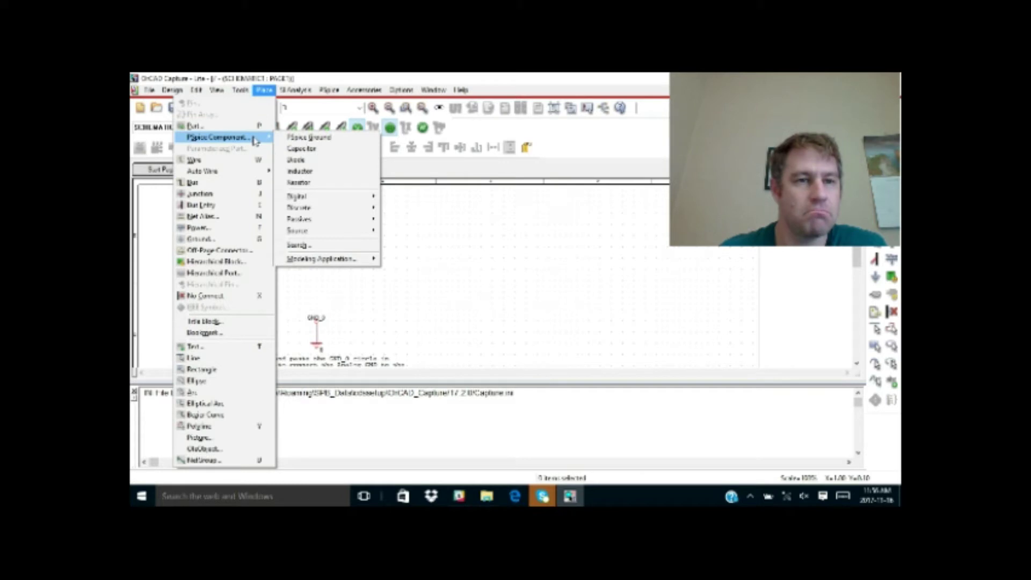
{"action": "left_click", "coordinate": [220, 125]}
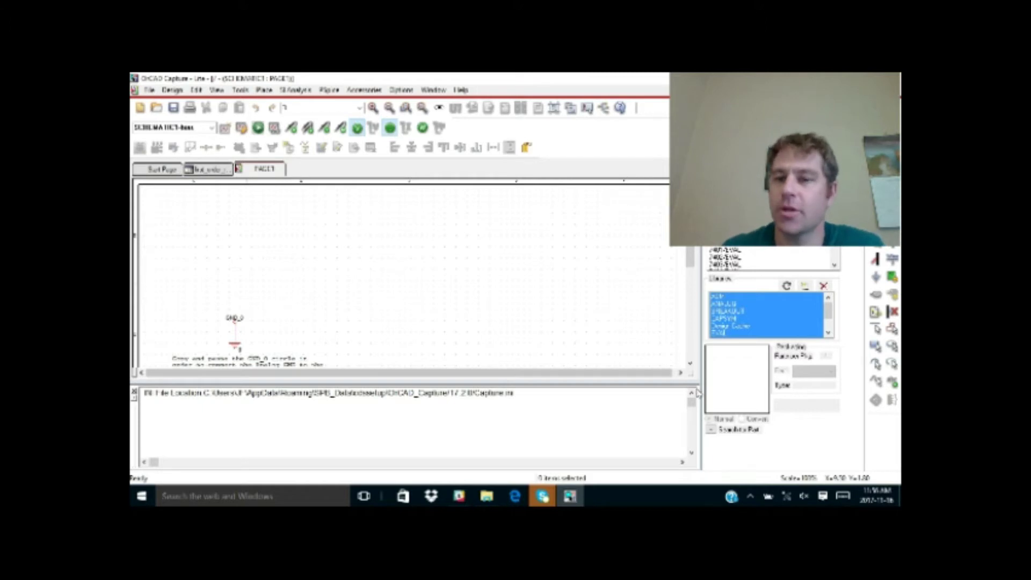
{"action": "left_click", "coordinate": [735, 296]}
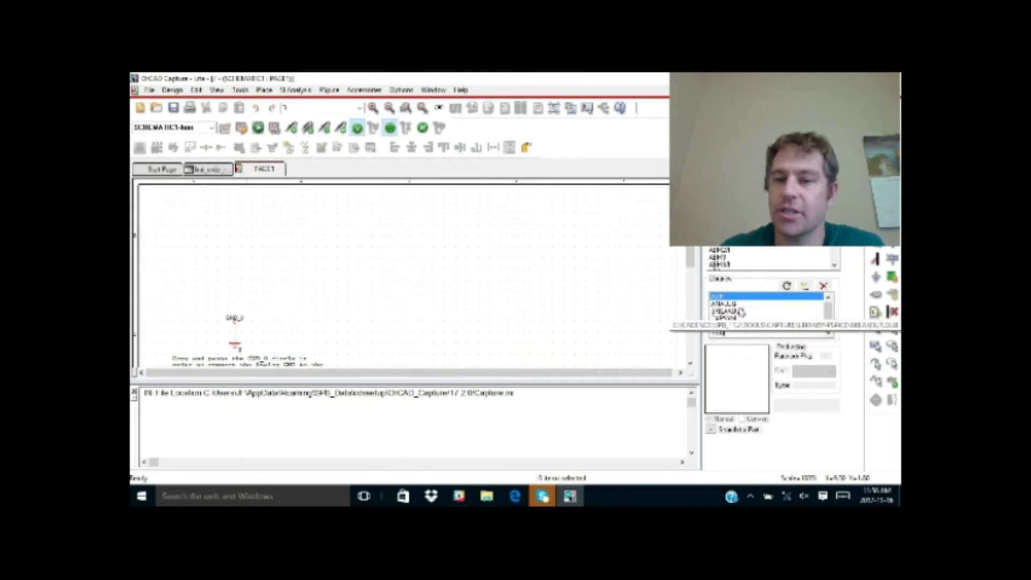
{"action": "left_click", "coordinate": [735, 304]}
{"action": "left_click", "coordinate": [739, 311]}
{"action": "left_click", "coordinate": [739, 318]}
{"action": "left_click", "coordinate": [739, 325]}
{"action": "scroll", "coordinate": [831, 333], "scroll_direction": "down", "scroll_amount": 1}
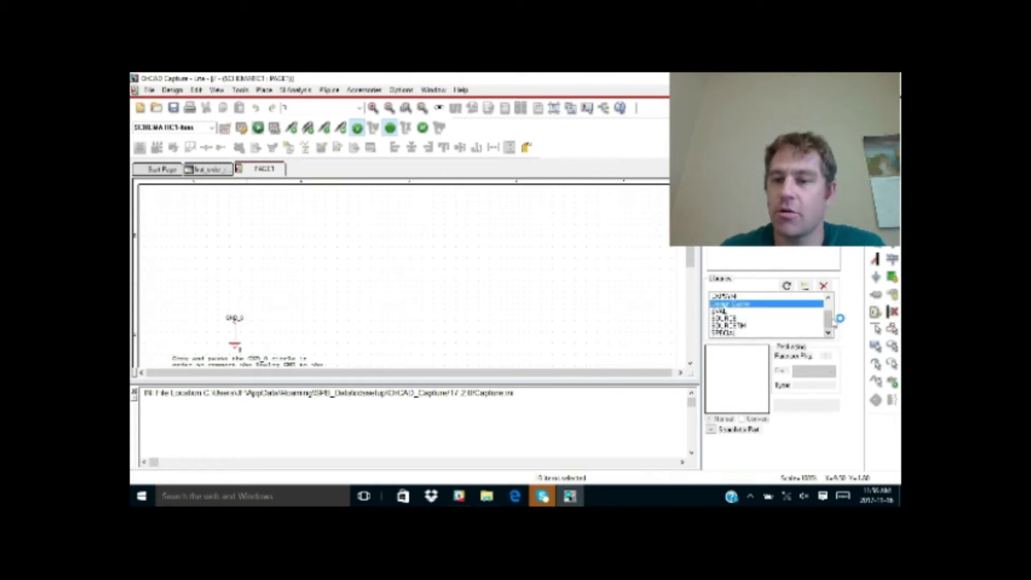
{"action": "scroll", "coordinate": [827, 301], "scroll_direction": "up", "scroll_amount": 1}
{"action": "left_click", "coordinate": [740, 304]}
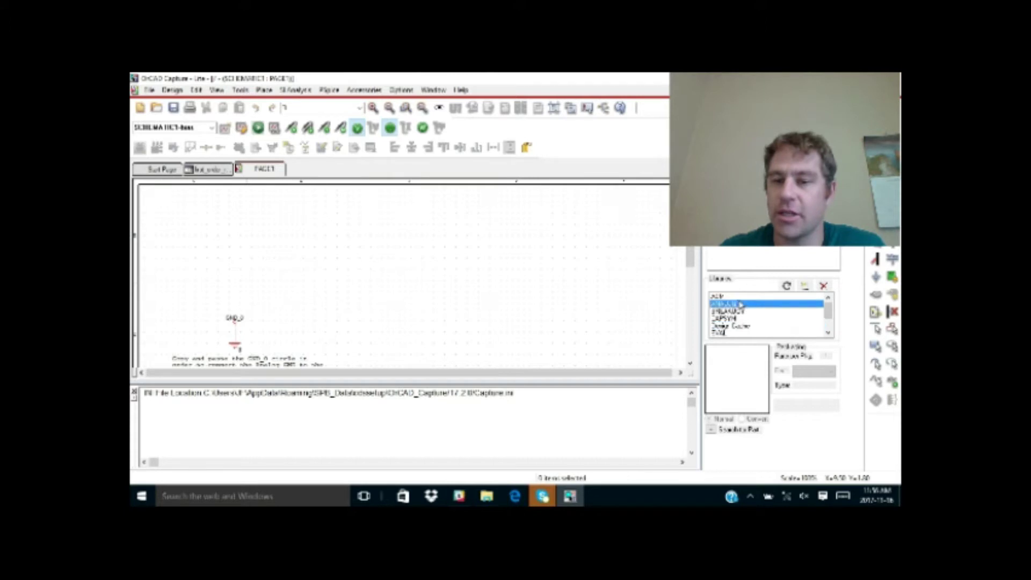
With all libraries selected, find the resistor part R and place one on the page, above and to the right of the ground symbol
{"action": "key", "text": "ctrl+a"}
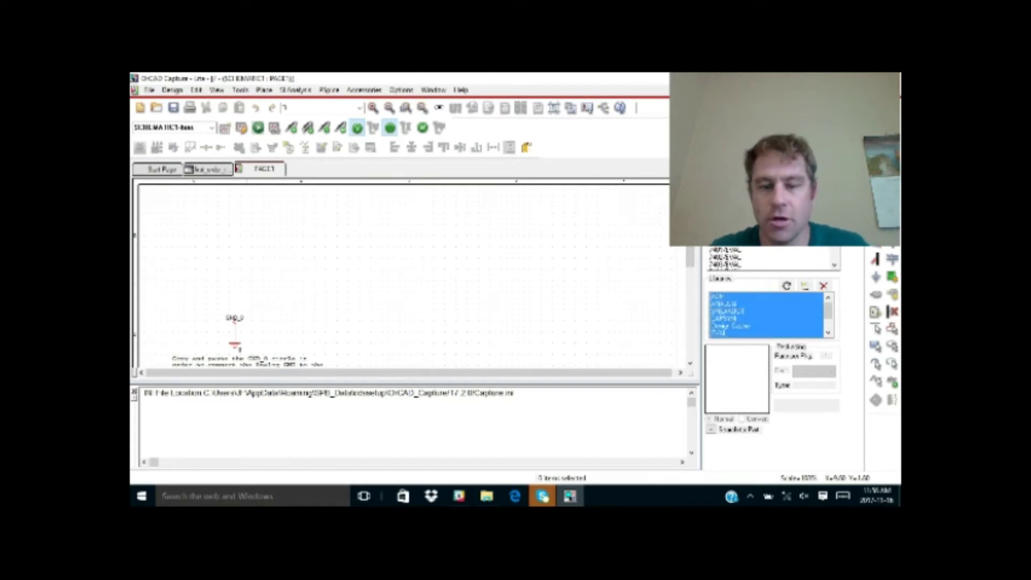
{"action": "type", "text": "R"}
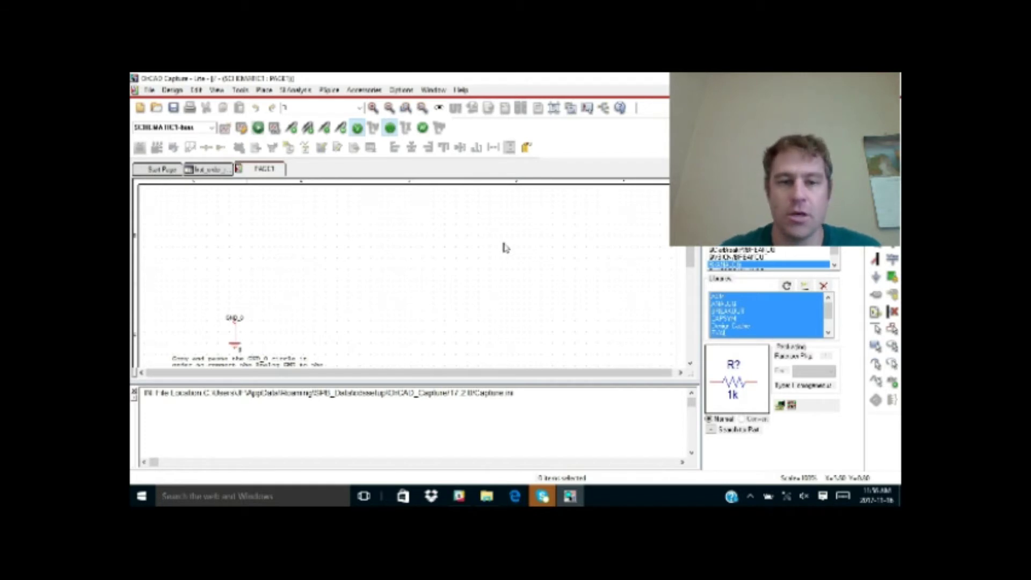
{"action": "double_click", "coordinate": [780, 267]}
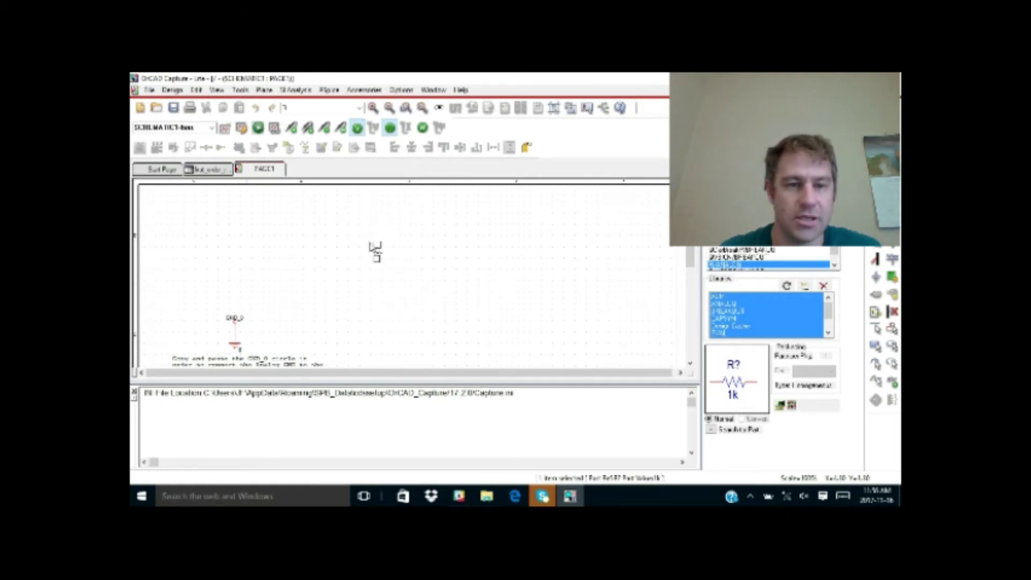
{"action": "left_click", "coordinate": [390, 252]}
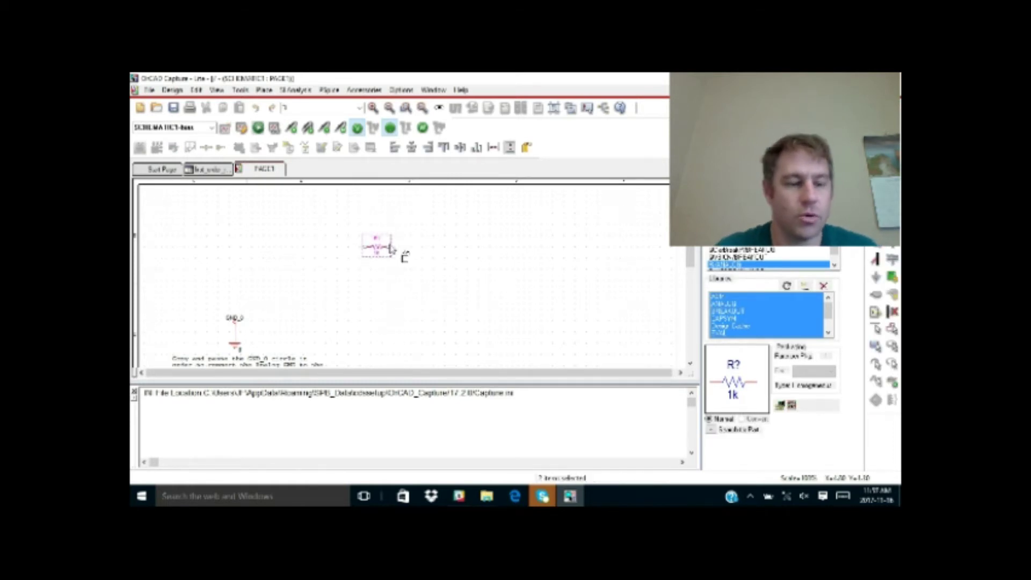
{"action": "key", "text": "Escape"}
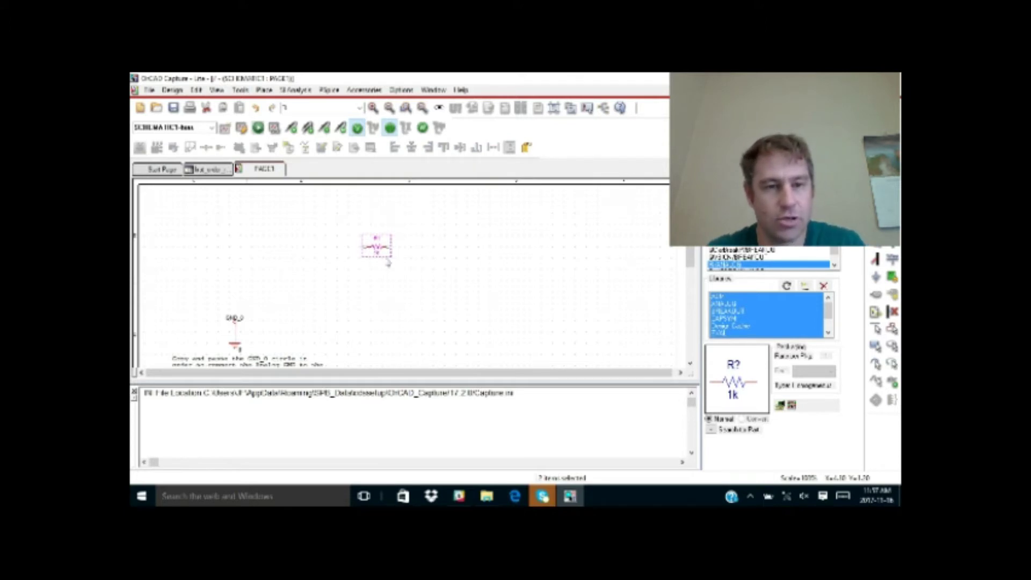
Rotate the placed resistor to vertical and back to horizontal
{"action": "key", "text": "r"}
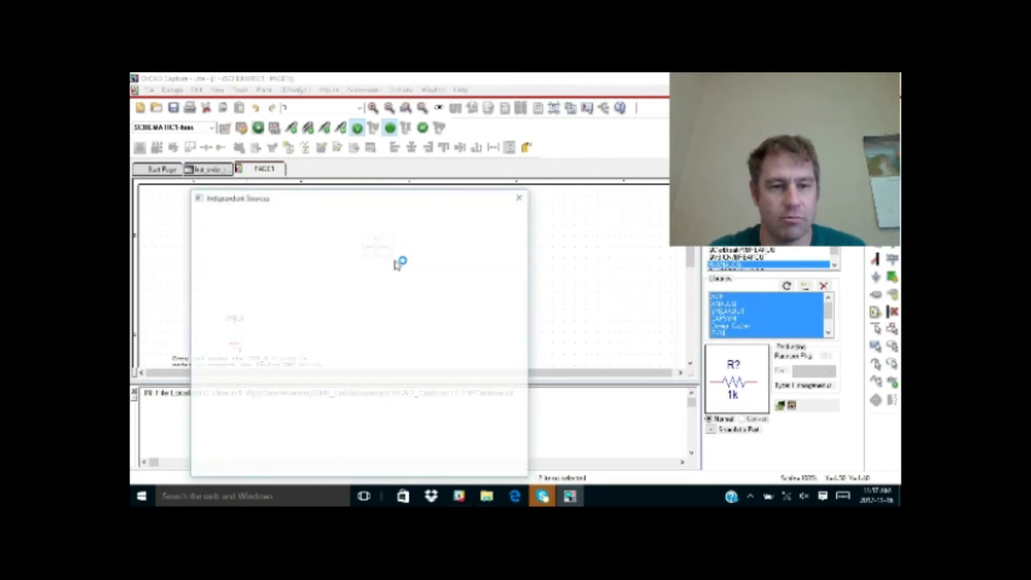
{"action": "left_click", "coordinate": [520, 200]}
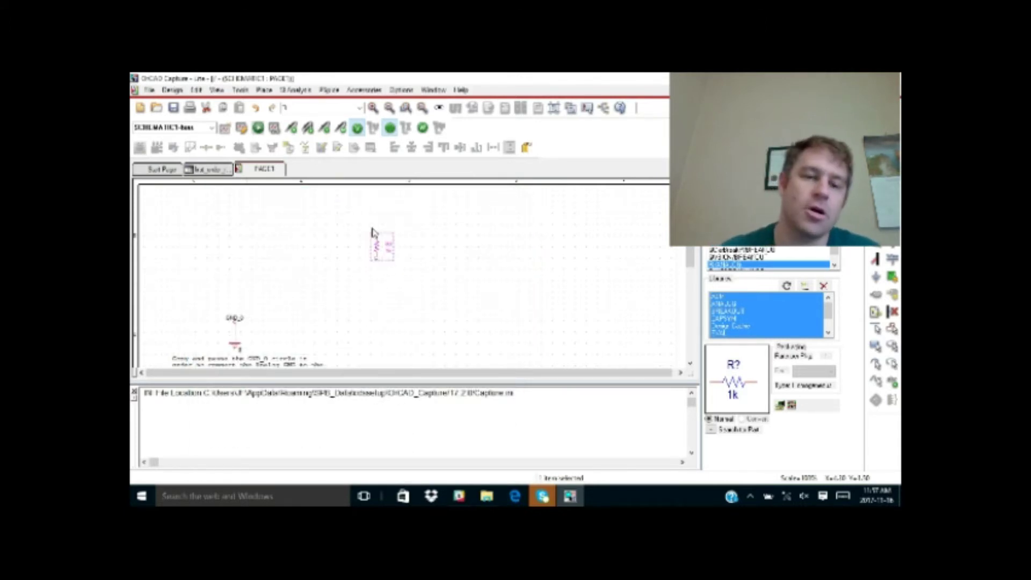
{"action": "left_click", "coordinate": [203, 92]}
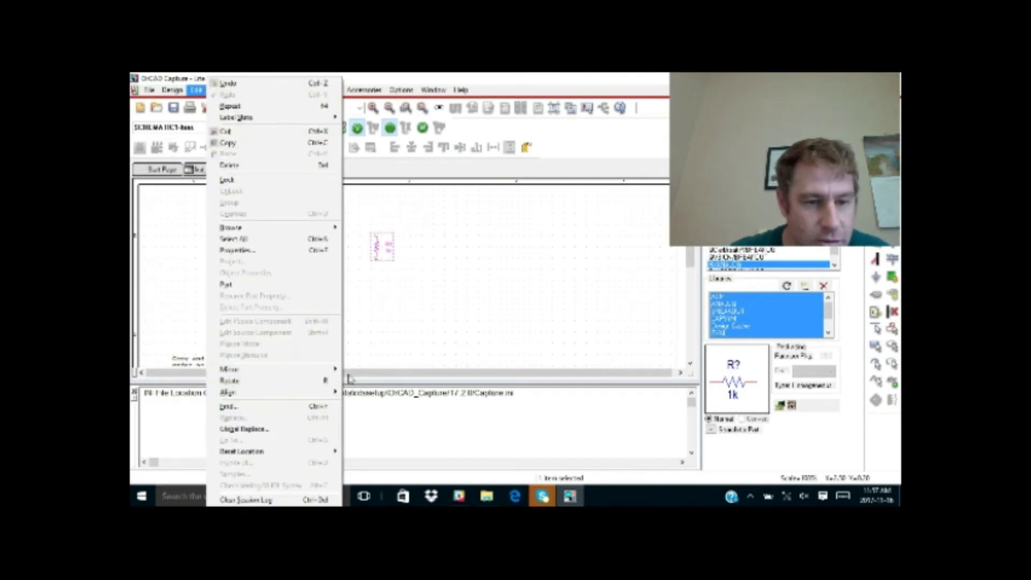
{"action": "left_click", "coordinate": [467, 281]}
{"action": "left_click", "coordinate": [407, 257]}
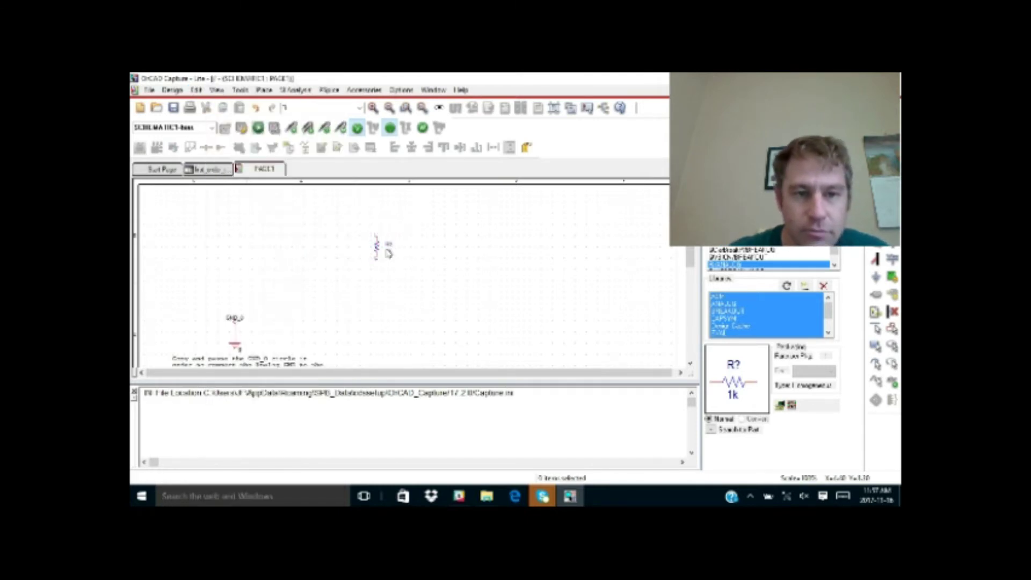
{"action": "left_click", "coordinate": [376, 248]}
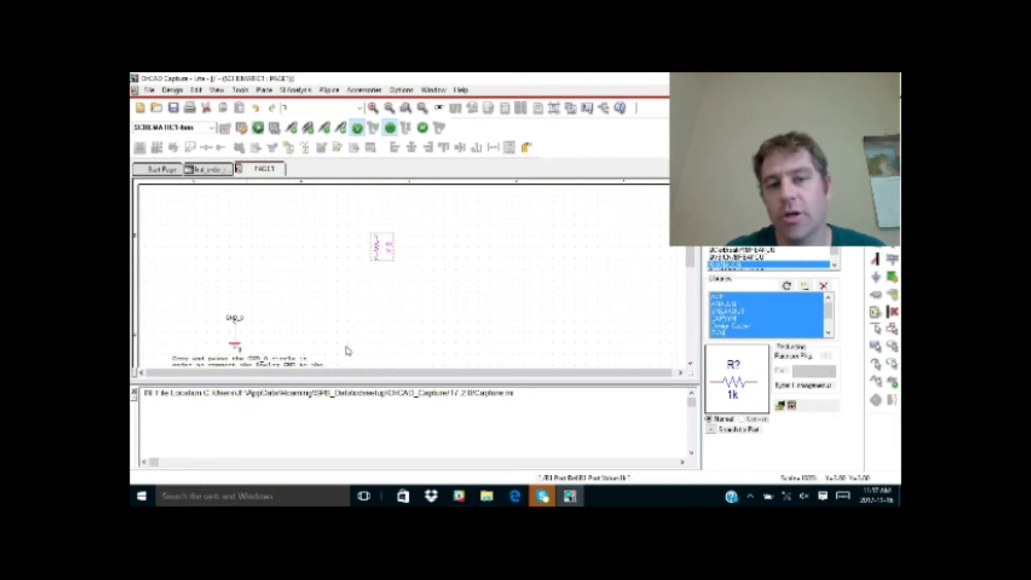
{"action": "key", "text": "r"}
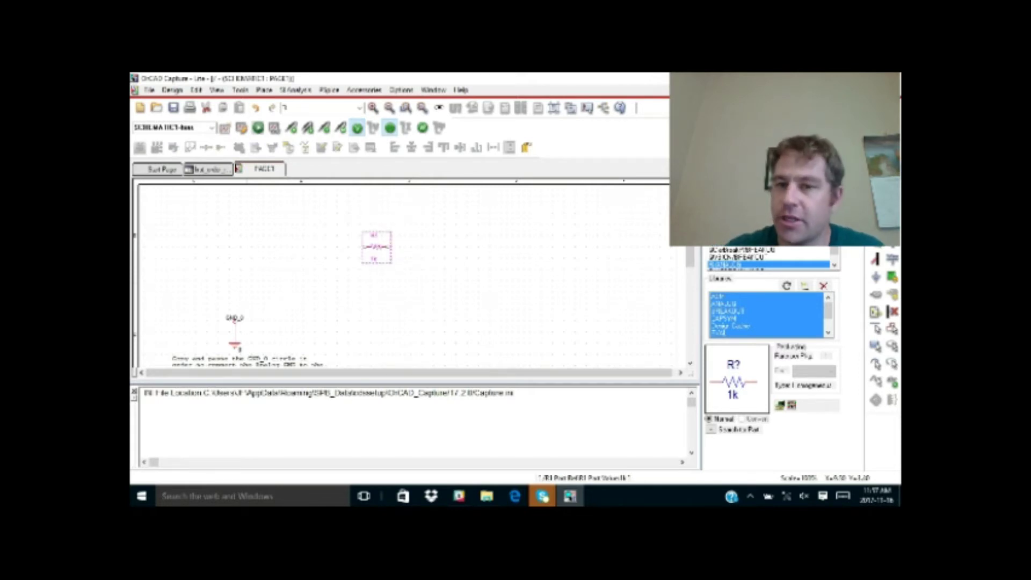
Place a C capacitor to the right of and slightly below the resistor, and delete the extra vertical copy
{"action": "type", "text": "c"}
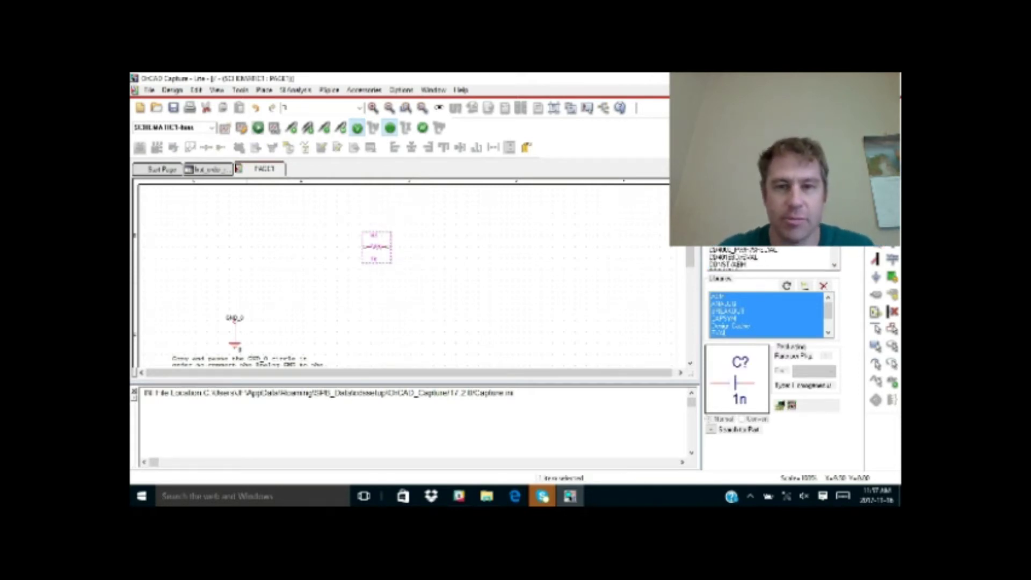
{"action": "key", "text": "Return"}
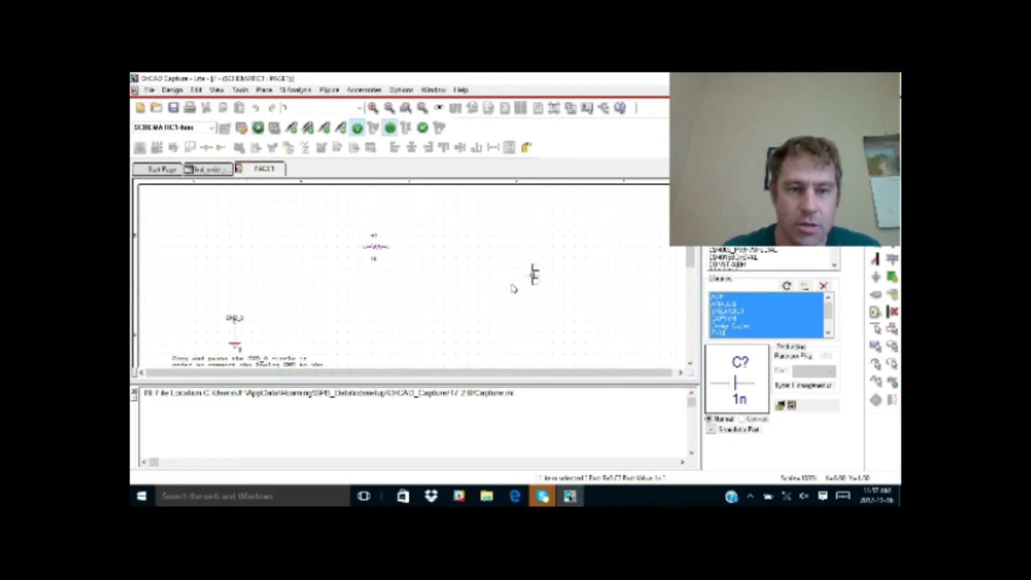
{"action": "left_click", "coordinate": [447, 263]}
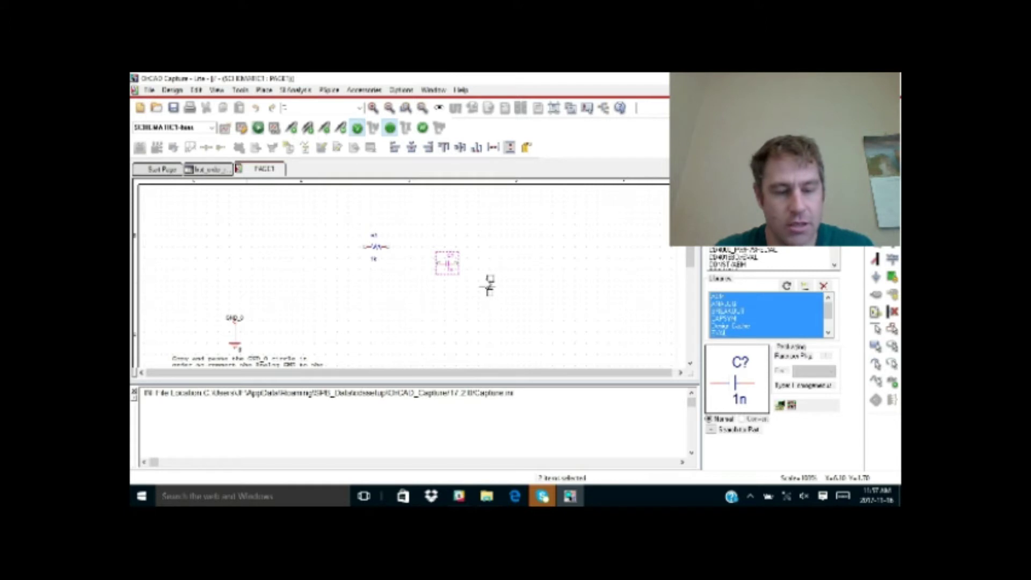
{"action": "key", "text": "Escape"}
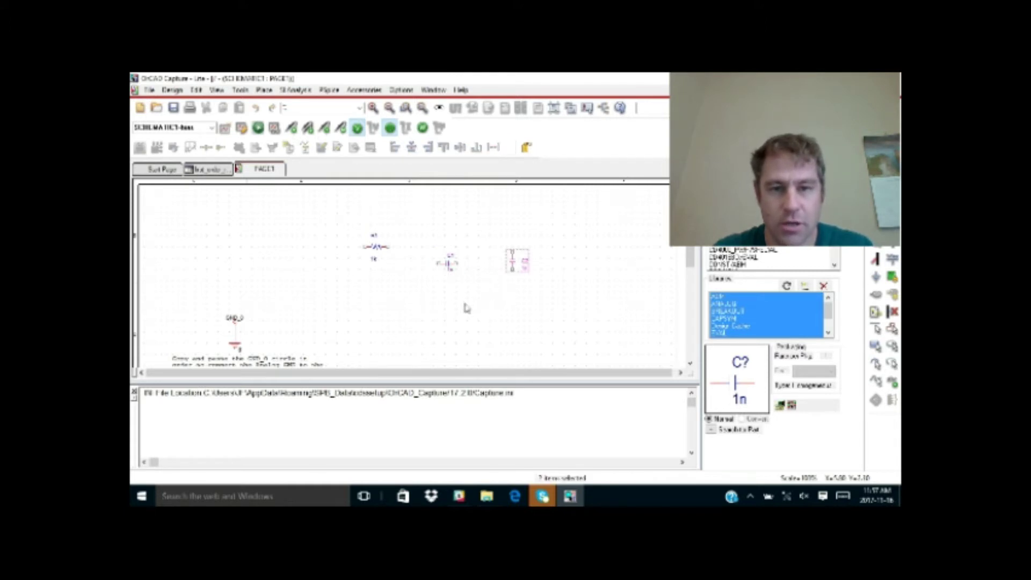
{"action": "key", "text": "Delete"}
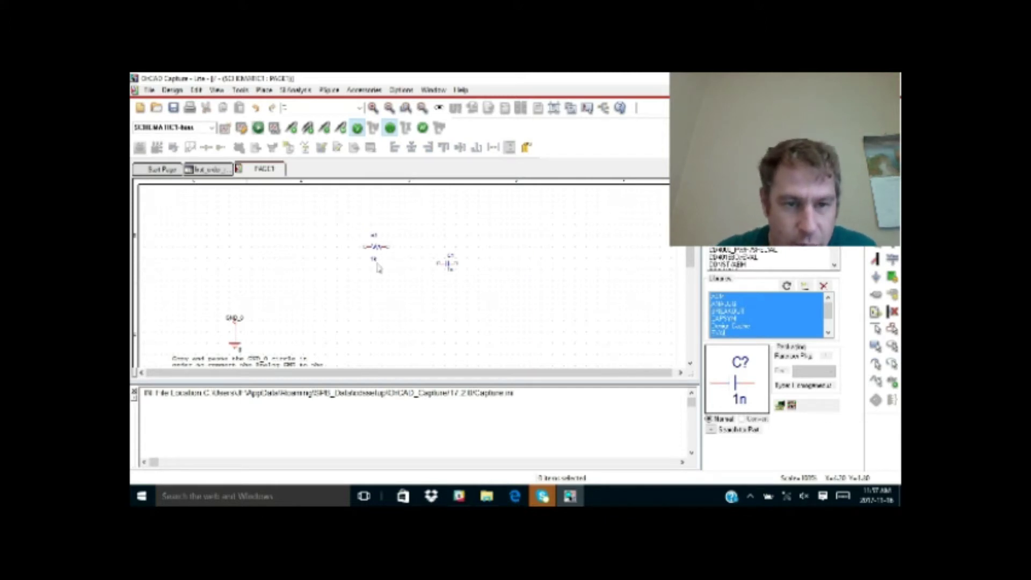
Set the capacitor's value to 1u in its display properties
{"action": "left_click", "coordinate": [375, 236]}
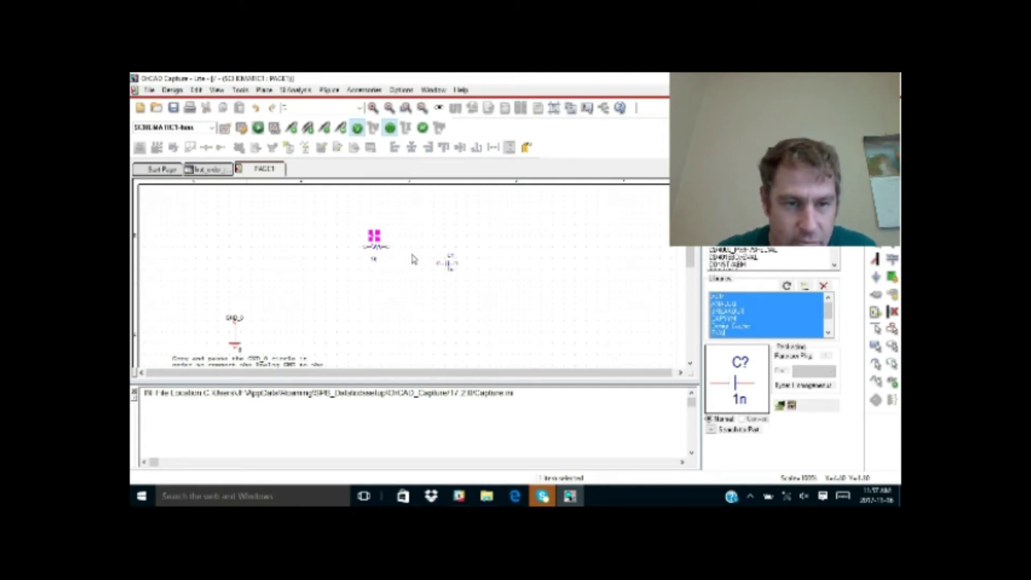
{"action": "left_click", "coordinate": [387, 255]}
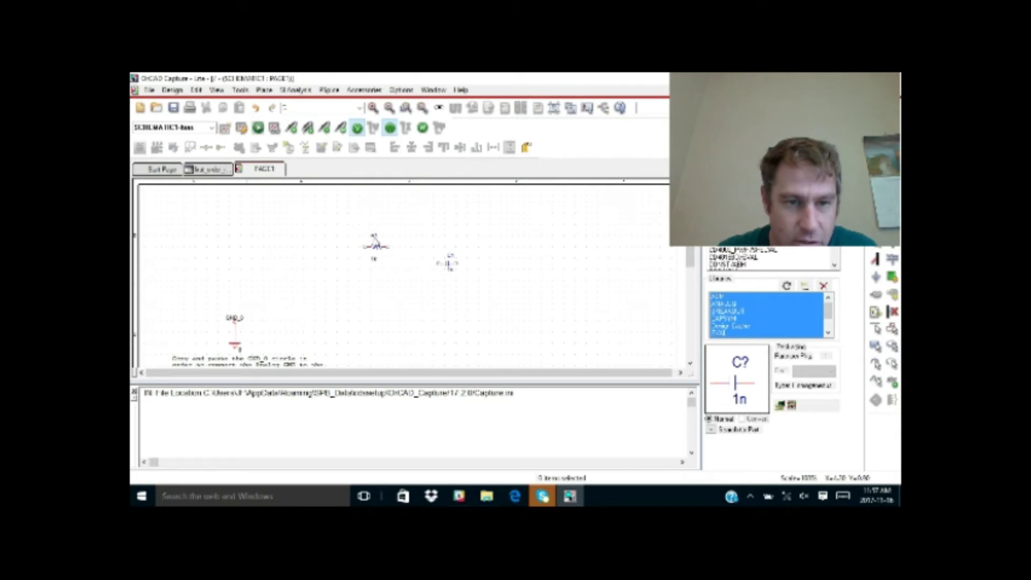
{"action": "left_click", "coordinate": [450, 263]}
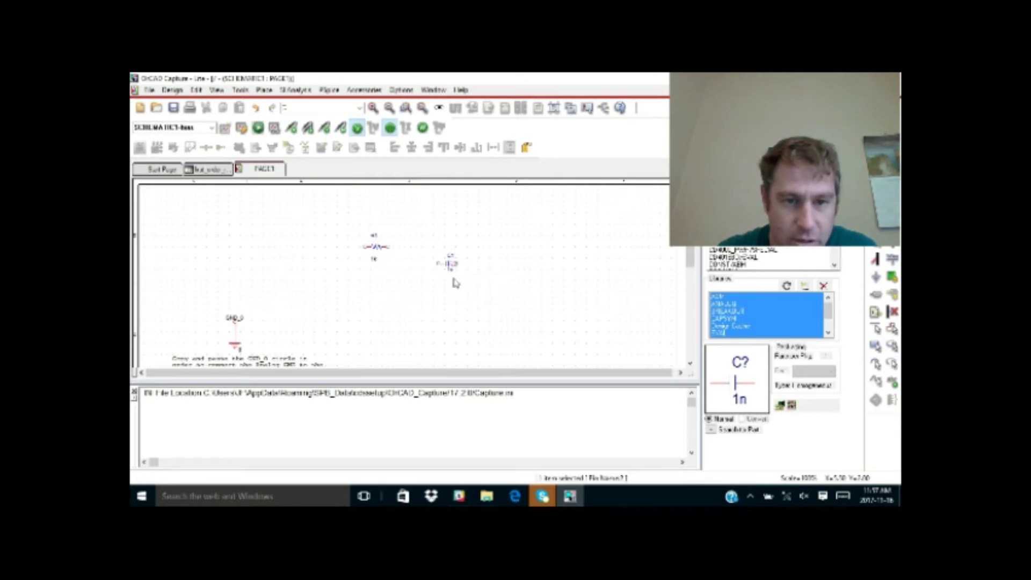
{"action": "left_click", "coordinate": [460, 298]}
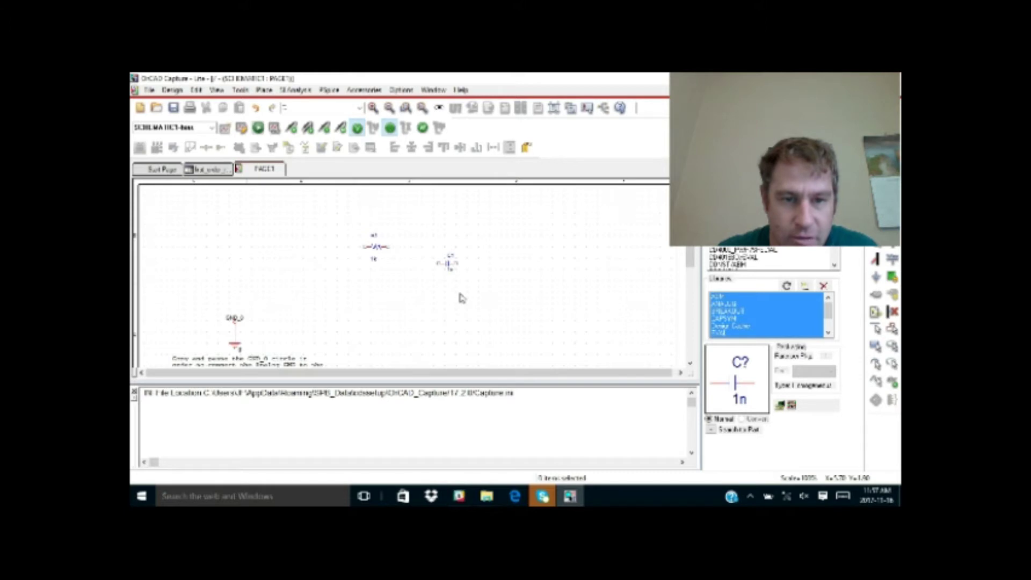
{"action": "left_click", "coordinate": [450, 273]}
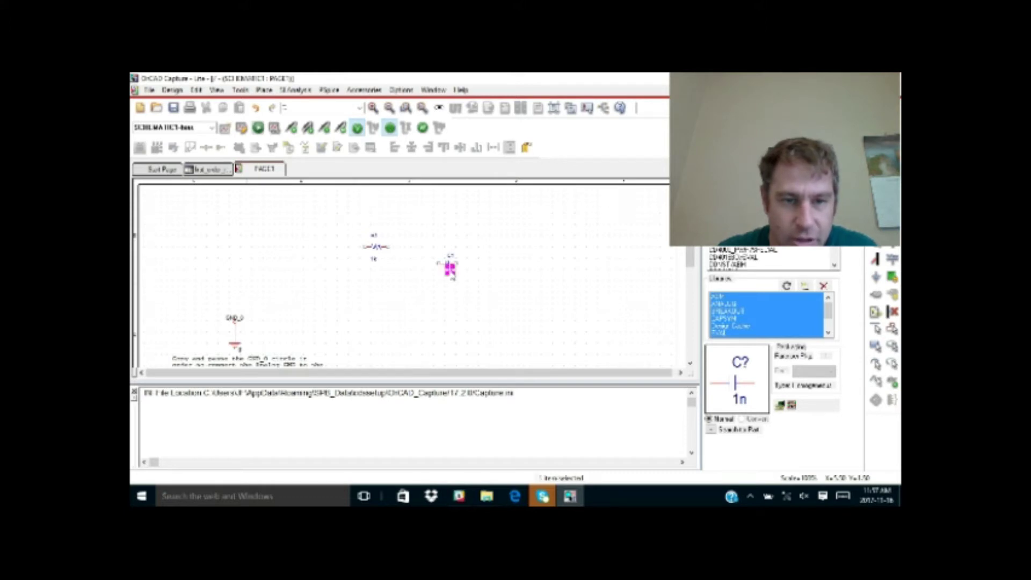
{"action": "double_click", "coordinate": [452, 275]}
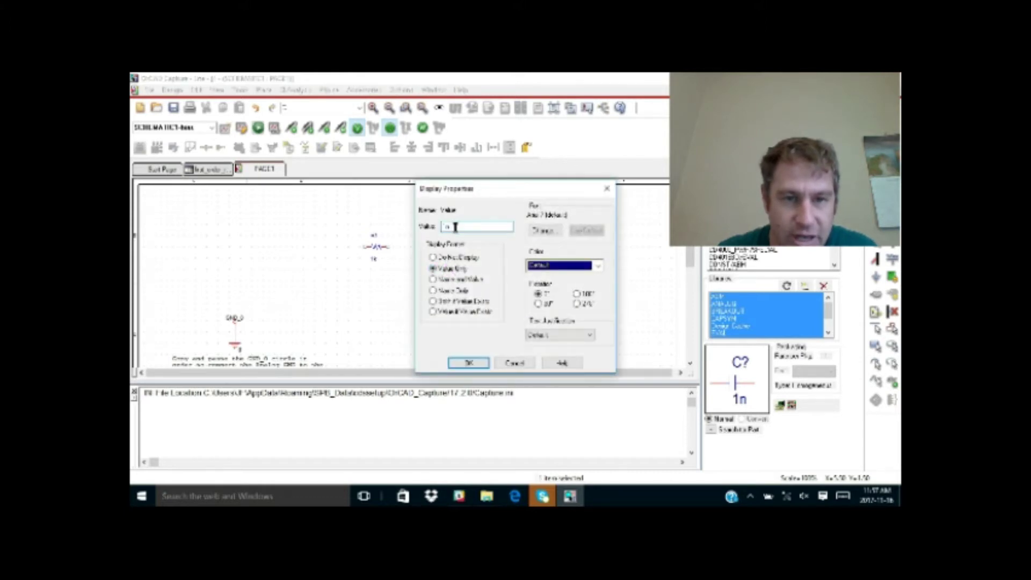
{"action": "left_click_drag", "start_coordinate": [456, 227], "coordinate": [433, 224]}
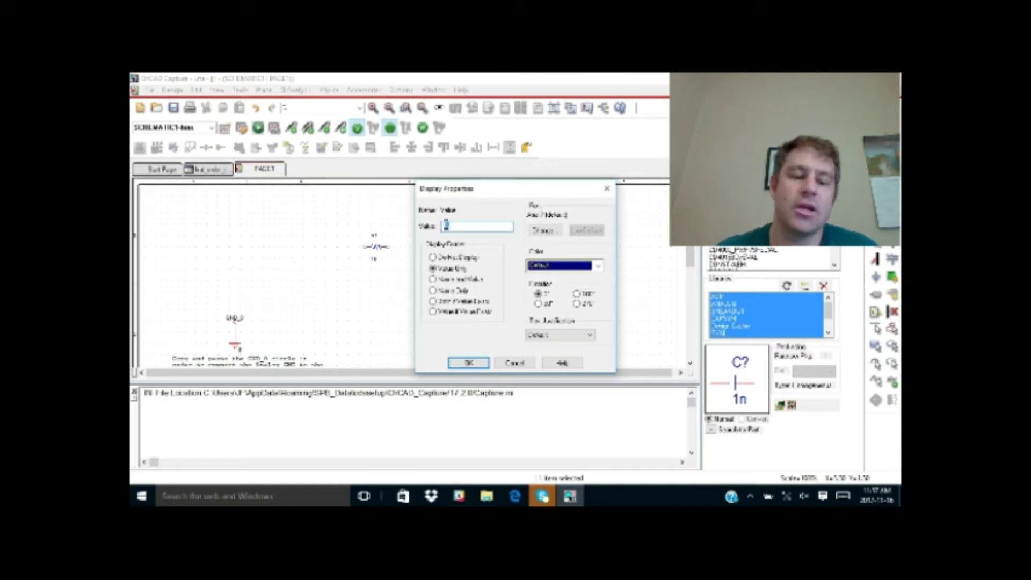
{"action": "type", "text": "1u"}
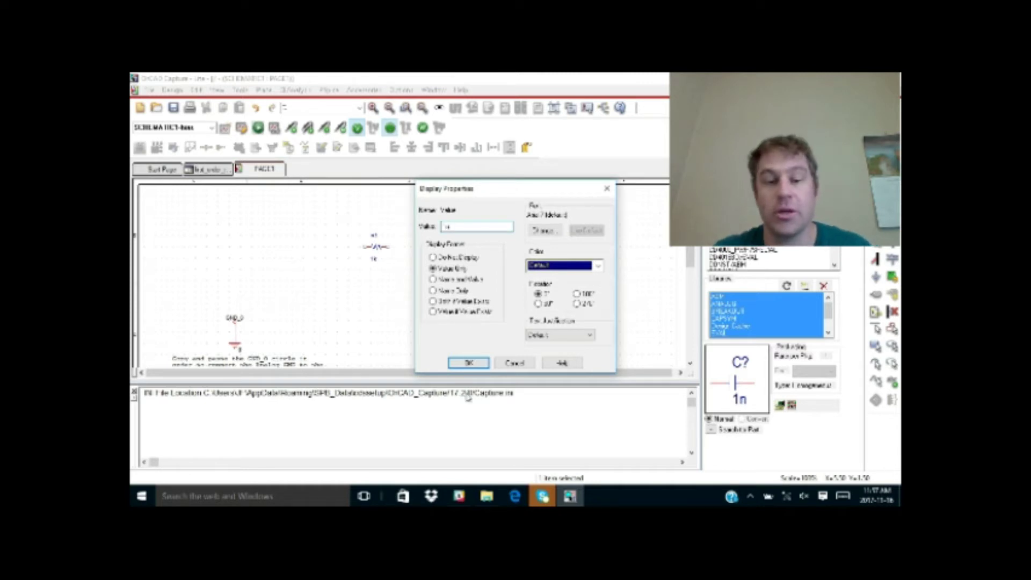
{"action": "left_click", "coordinate": [469, 364]}
{"action": "left_click", "coordinate": [409, 265]}
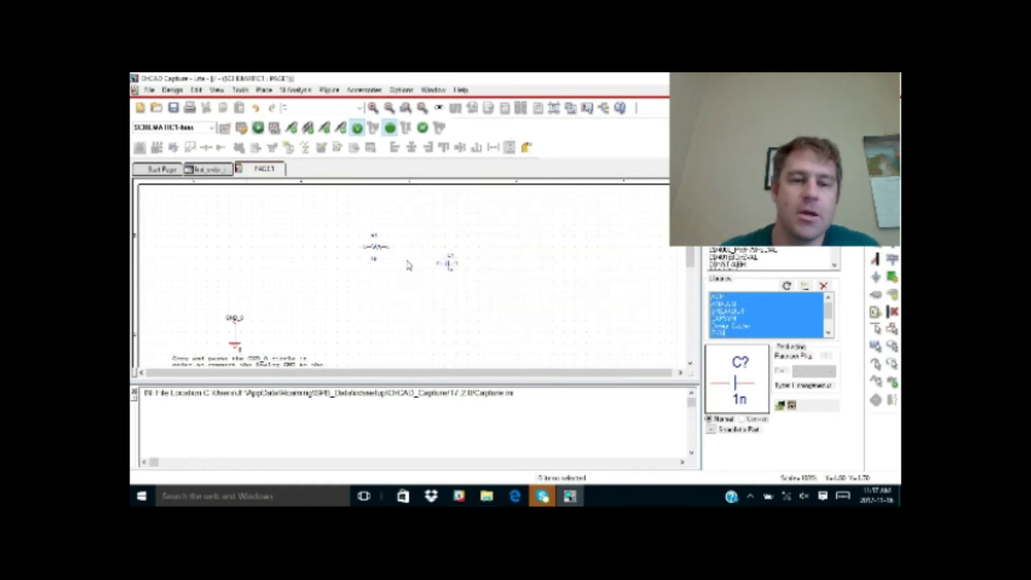
{"action": "left_click", "coordinate": [382, 271]}
{"action": "left_click", "coordinate": [415, 301]}
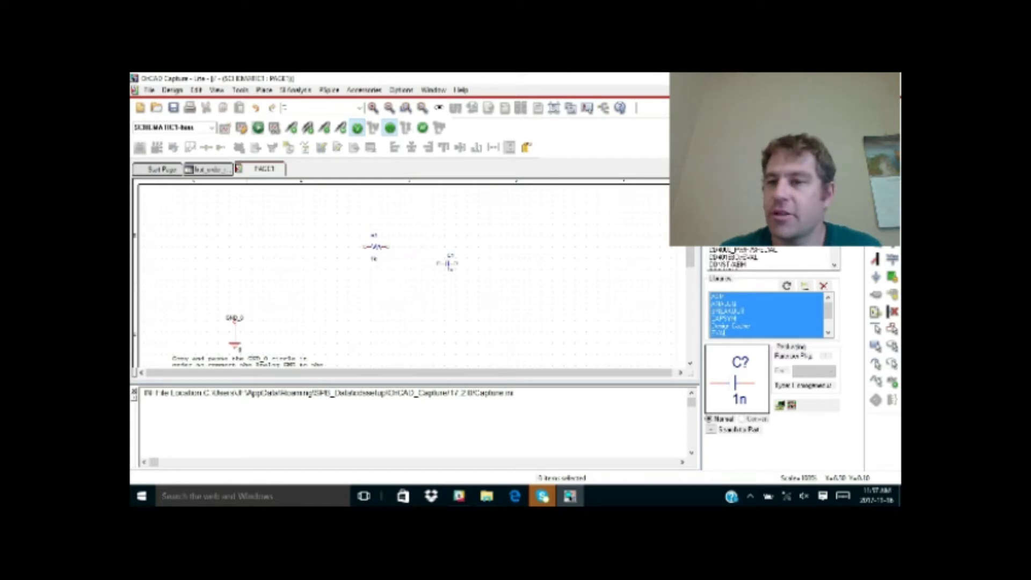
Wire the resistor's right pin to the capacitor's left pin and rotate the capacitor to vertical
{"action": "left_click", "coordinate": [384, 245]}
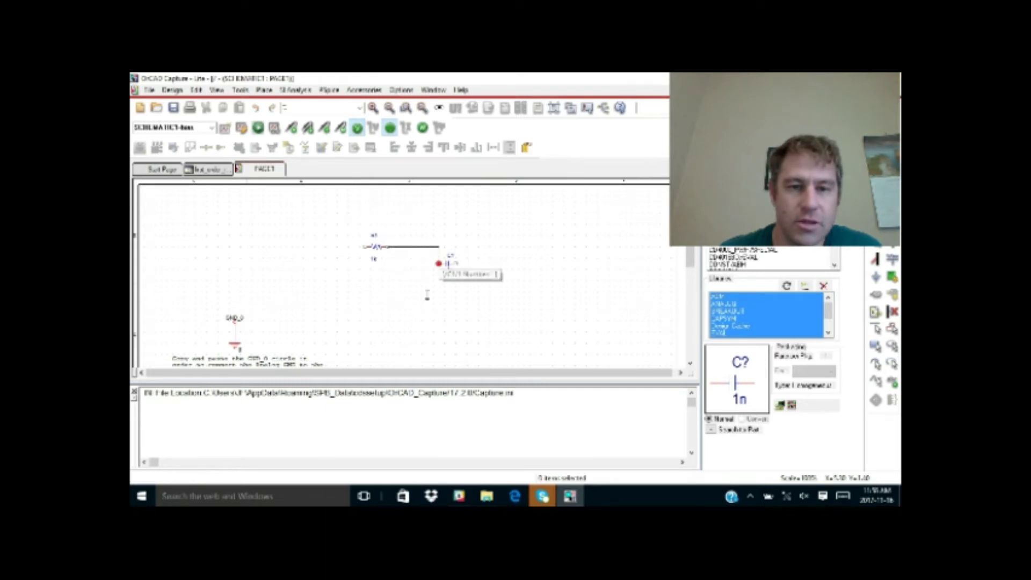
{"action": "left_click", "coordinate": [432, 268]}
{"action": "left_click", "coordinate": [451, 269]}
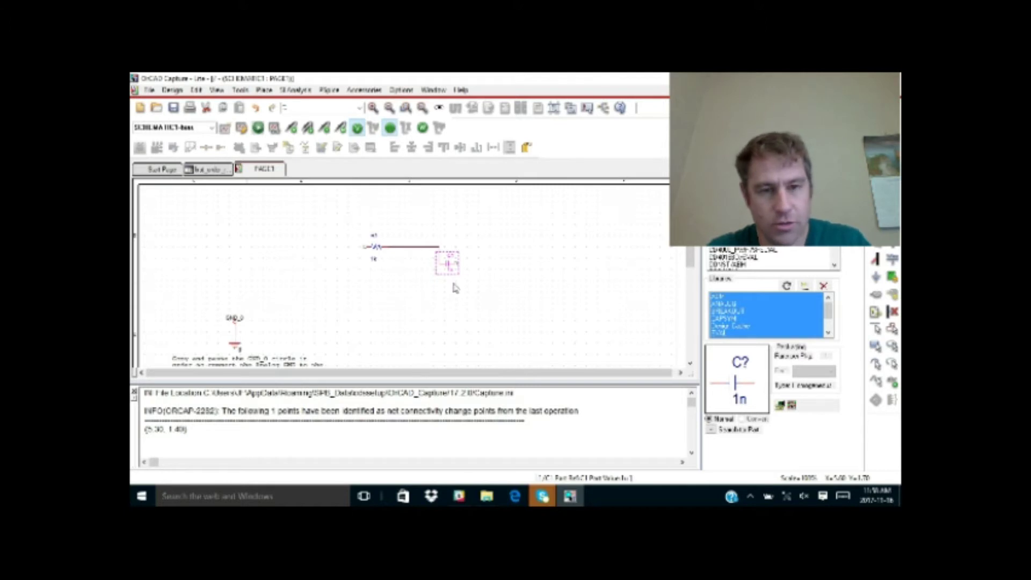
{"action": "left_click", "coordinate": [460, 304]}
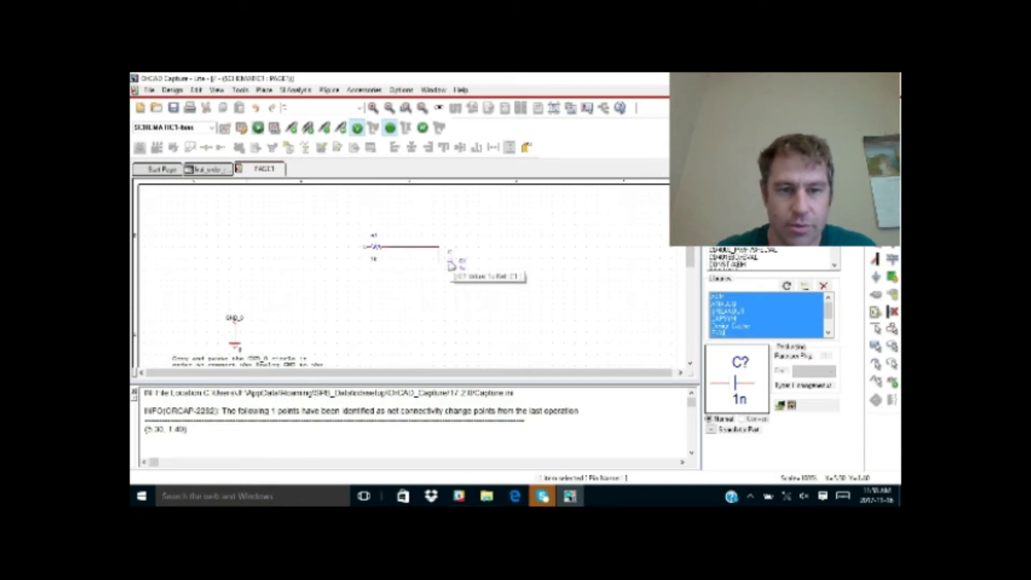
Move the vertical capacitor under the right end of the resistor's wire and draw a wire leftward from its lower pin
{"action": "mouse_move", "coordinate": [451, 267]}
{"action": "left_mouse_down"}
{"action": "mouse_move", "coordinate": [440, 287]}
{"action": "mouse_move", "coordinate": [451, 280]}
{"action": "left_mouse_up"}
{"action": "left_click", "coordinate": [488, 340]}
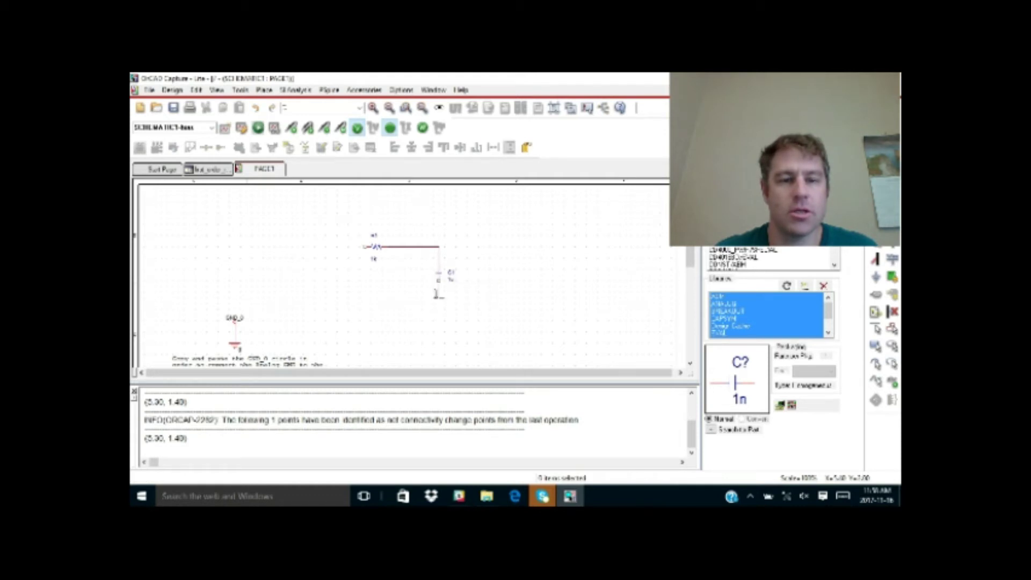
{"action": "left_click", "coordinate": [432, 291]}
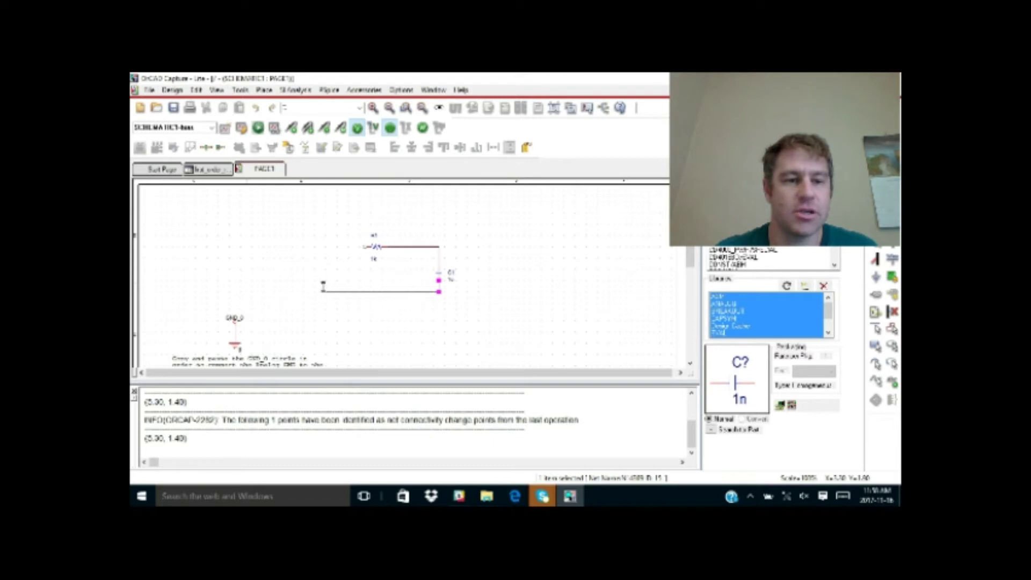
{"action": "double_click", "coordinate": [331, 291]}
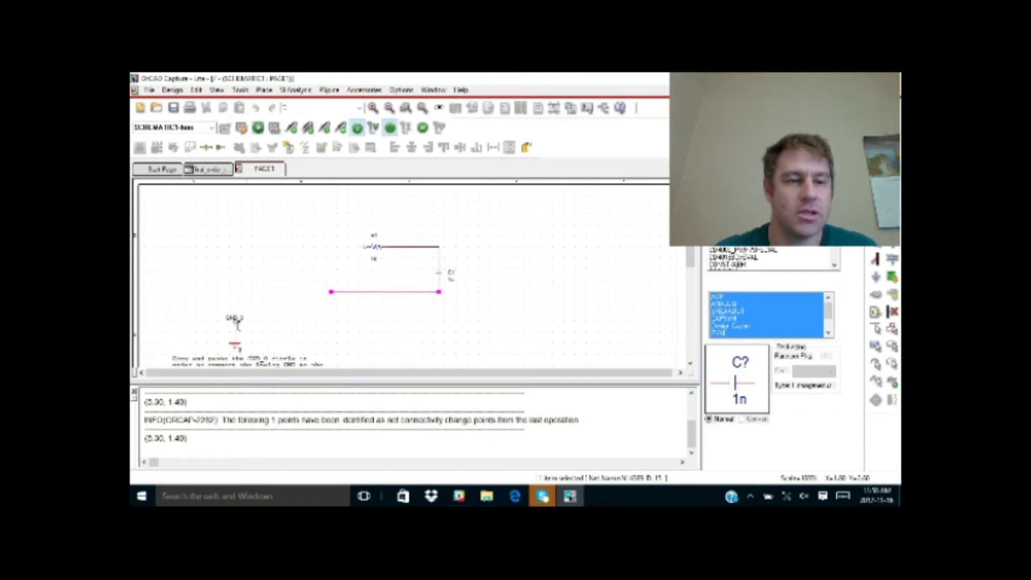
Copy the GND_0 symbol onto the left end of the circuit's lower wire
{"action": "left_click", "coordinate": [235, 319]}
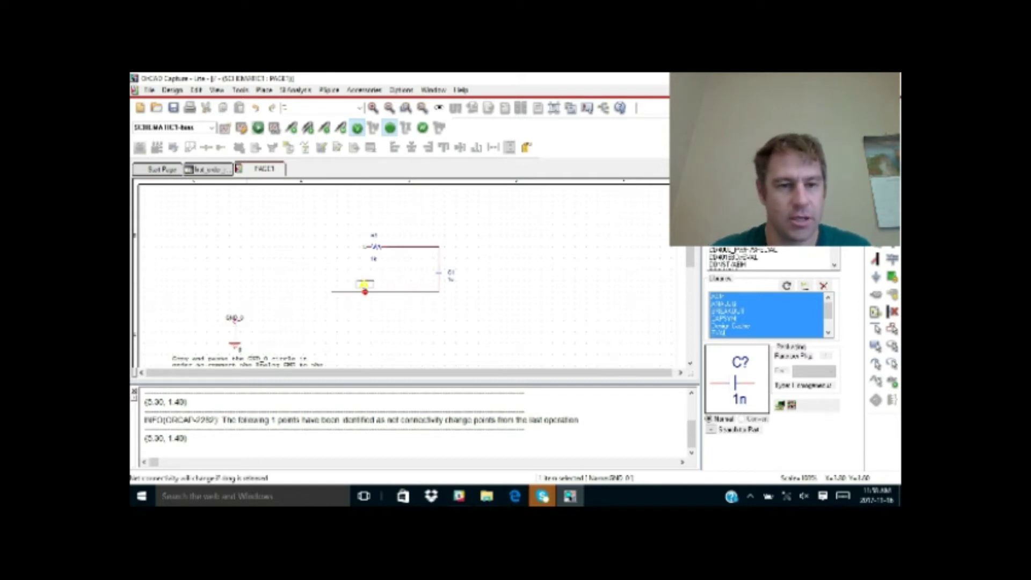
{"action": "left_click", "coordinate": [322, 277]}
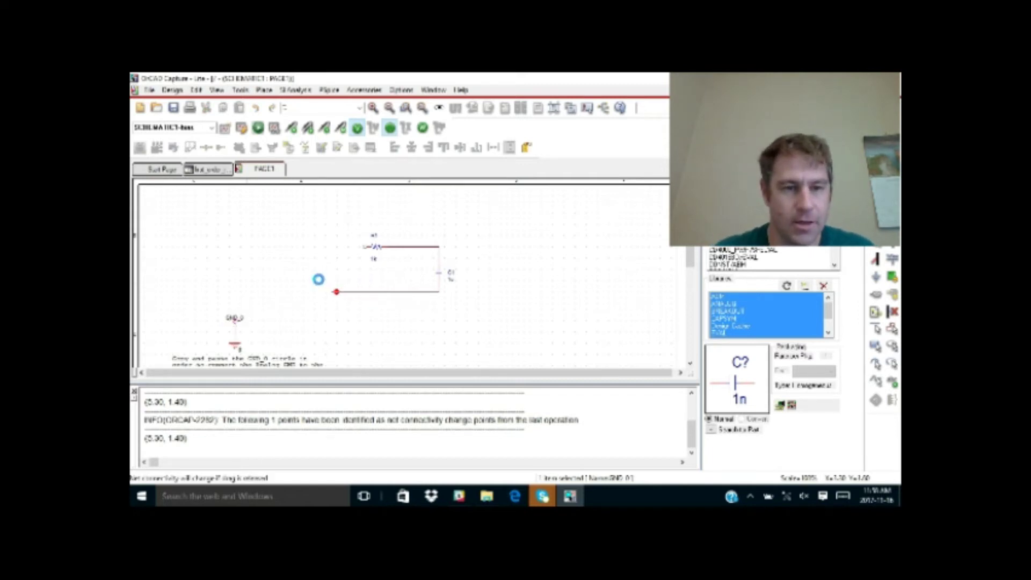
{"action": "left_click", "coordinate": [364, 326]}
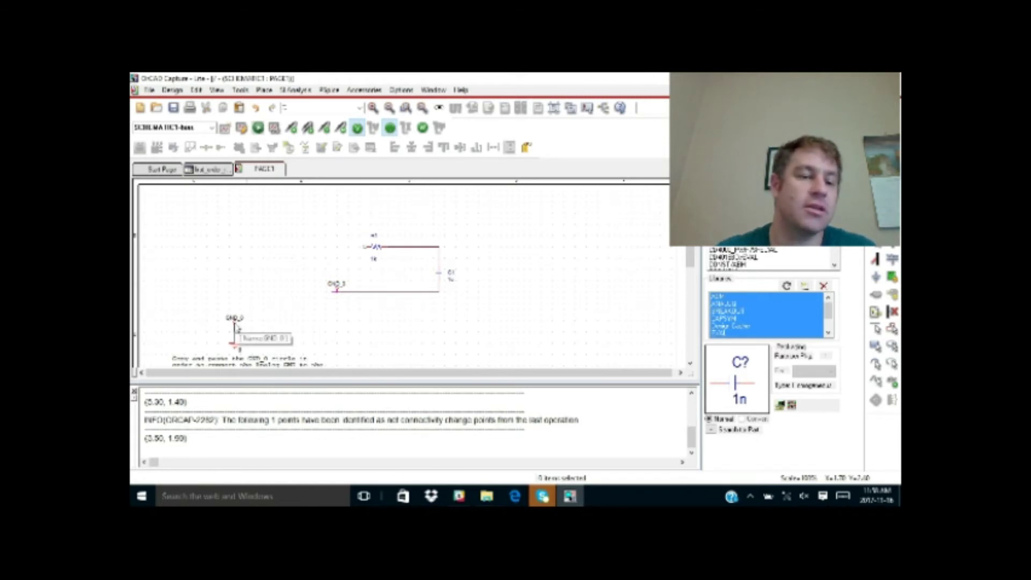
{"action": "left_click", "coordinate": [235, 322]}
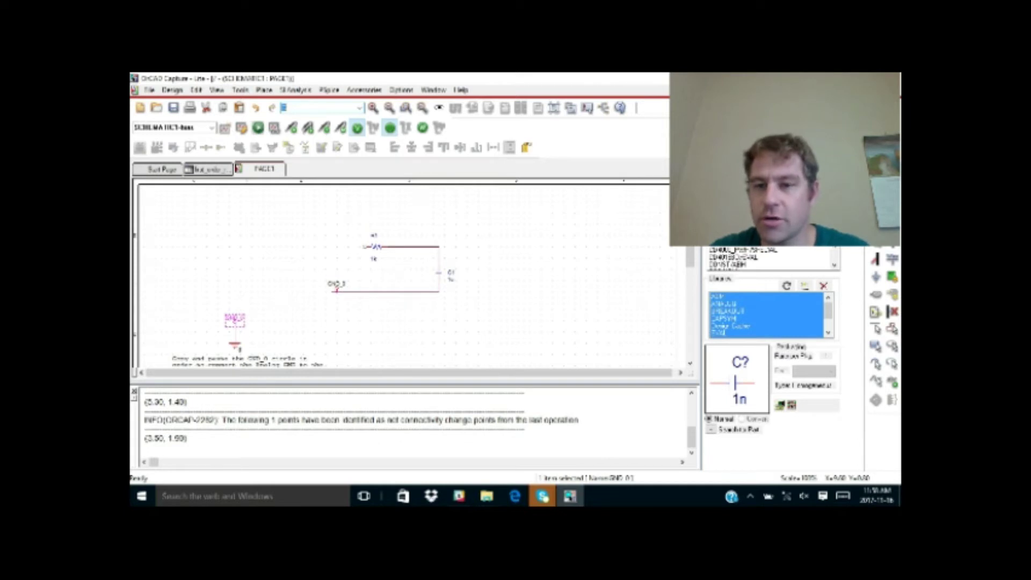
Limit the part list to the SOURCE library and select the VSIN part
{"action": "left_click", "coordinate": [715, 296]}
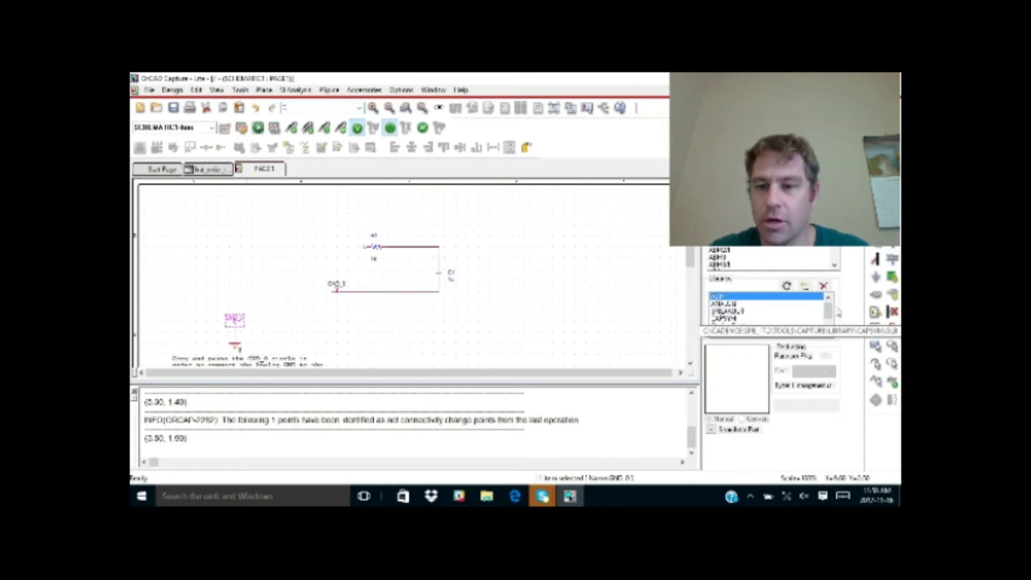
{"action": "scroll", "coordinate": [820, 314], "scroll_direction": "down", "scroll_amount": 1}
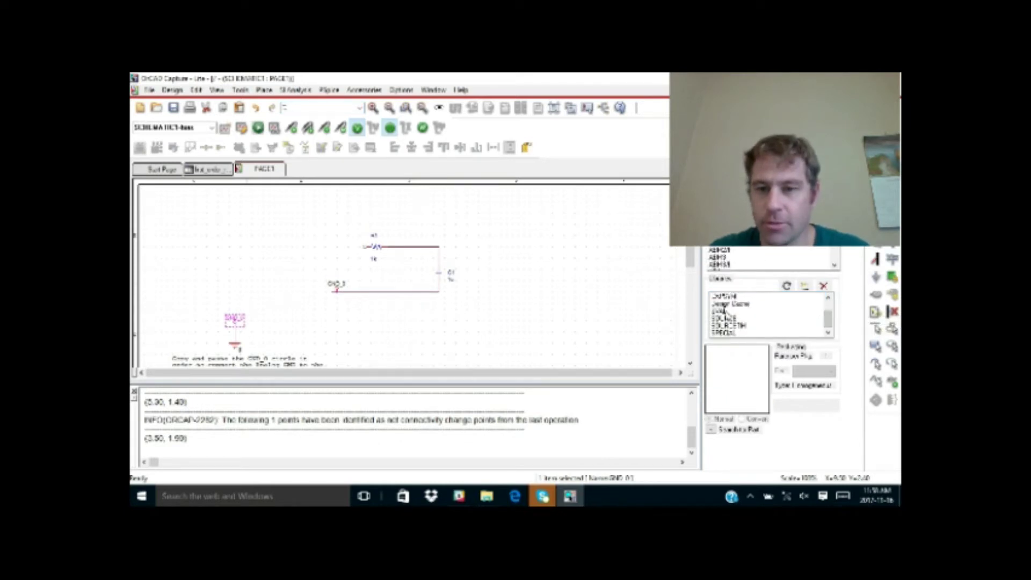
{"action": "left_click", "coordinate": [724, 317]}
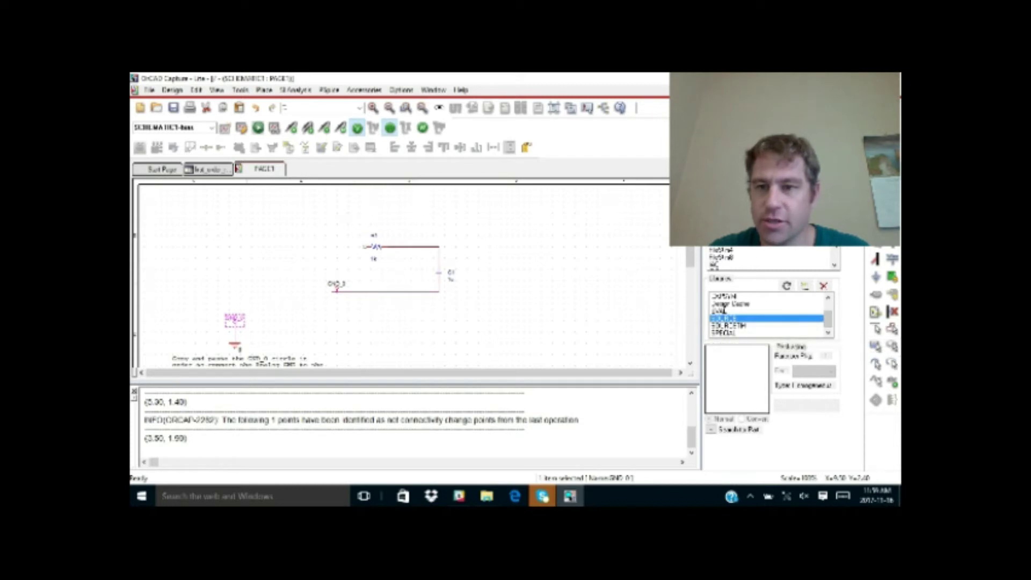
{"action": "scroll", "coordinate": [716, 258], "scroll_direction": "down", "scroll_amount": 5}
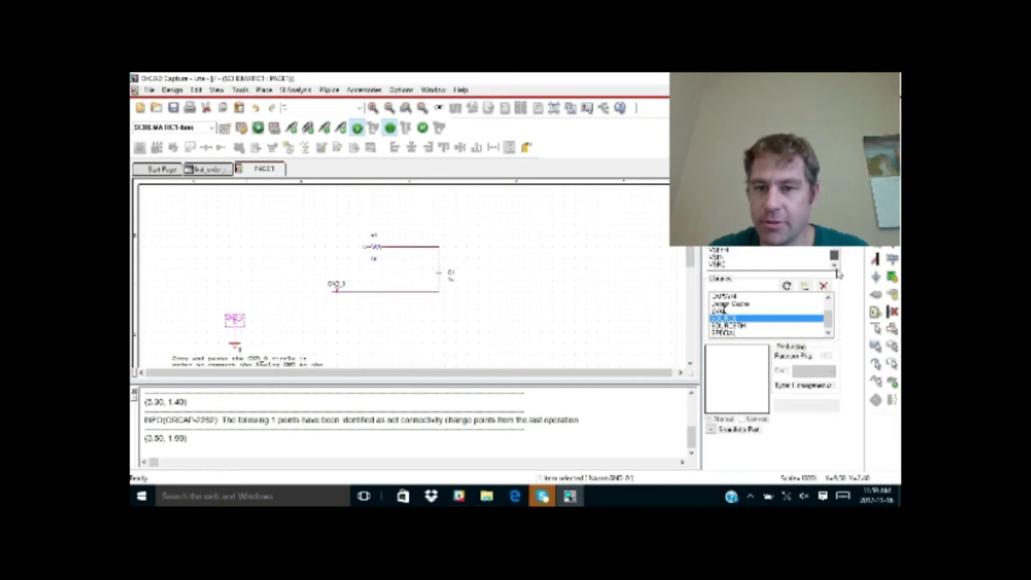
{"action": "left_click", "coordinate": [716, 259]}
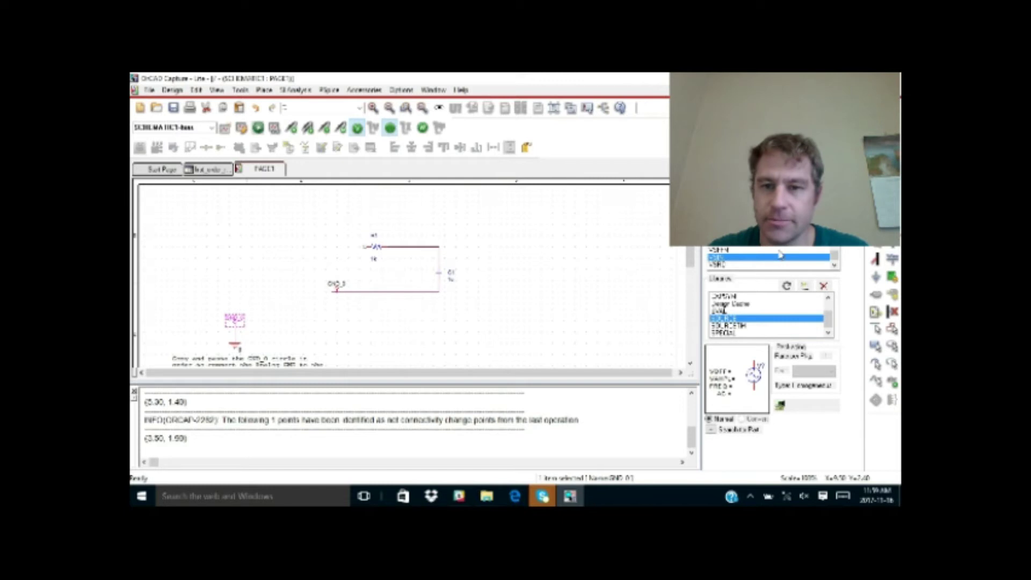
Preview the other voltage sources in the SOURCE library, including VSRC, the piecewise-linear, VPULSE, AC and DC parts
{"action": "left_click", "coordinate": [723, 265]}
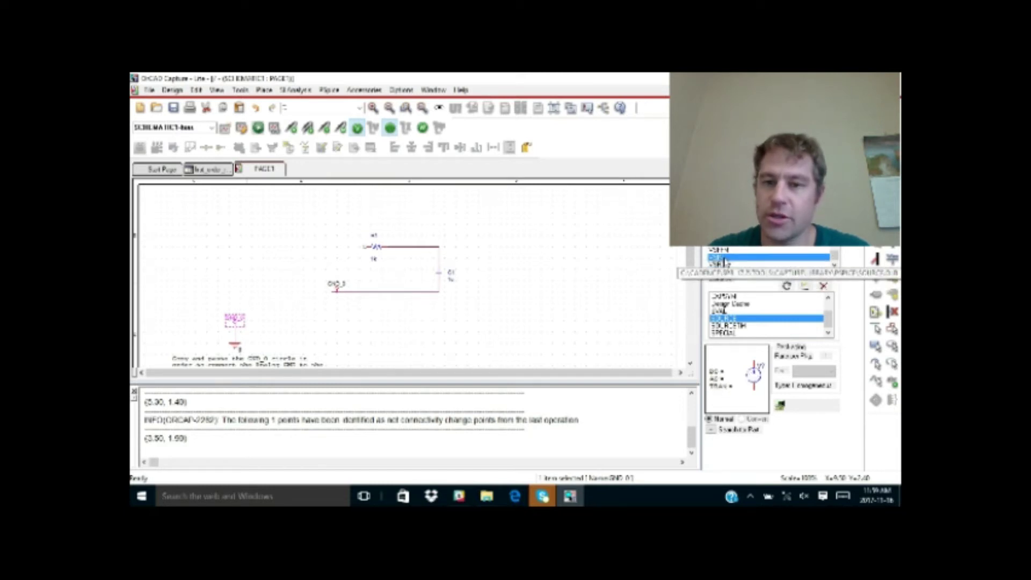
{"action": "left_click", "coordinate": [724, 259]}
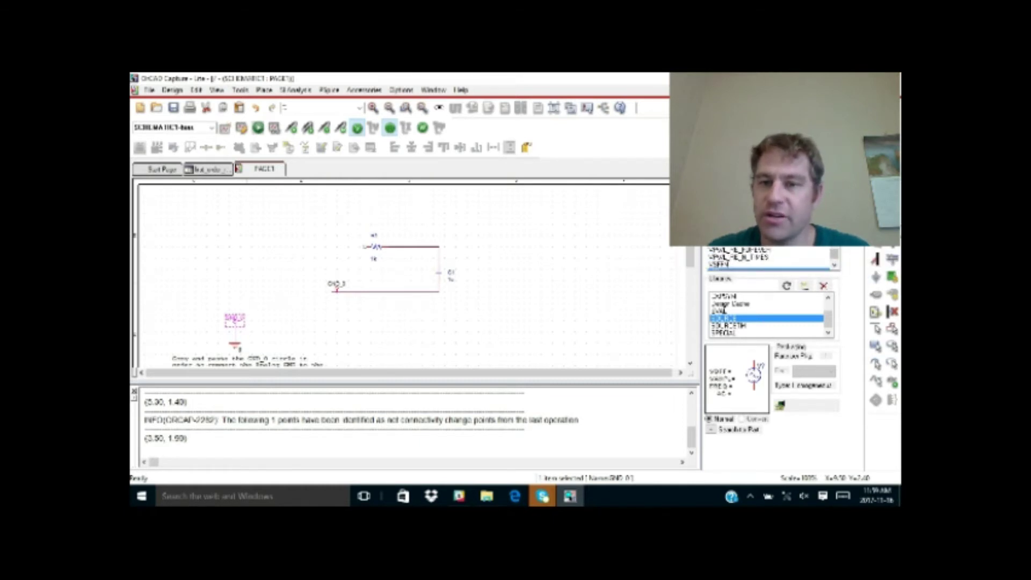
{"action": "left_click", "coordinate": [722, 228]}
{"action": "left_click", "coordinate": [722, 221]}
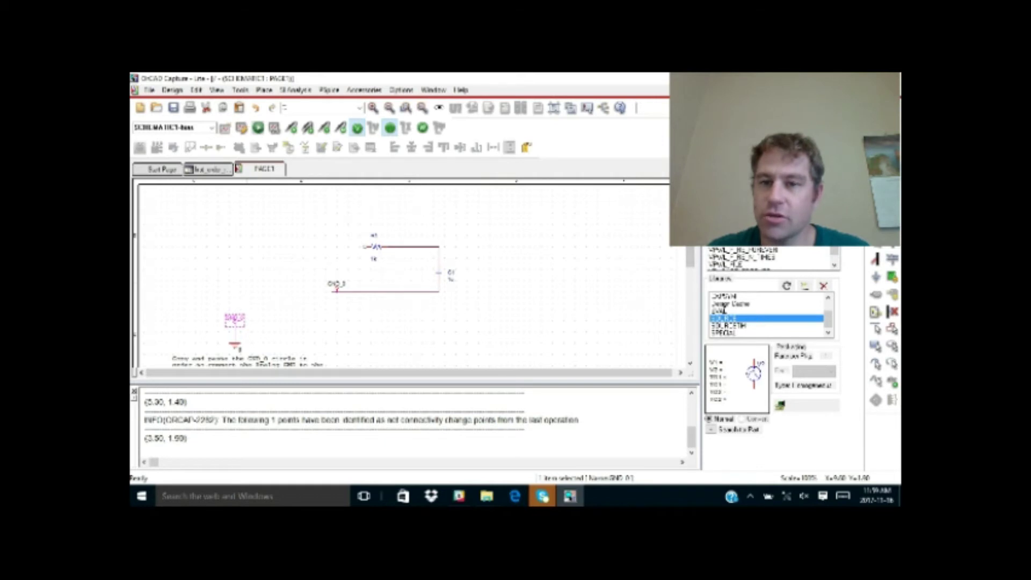
{"action": "key", "text": "Down"}
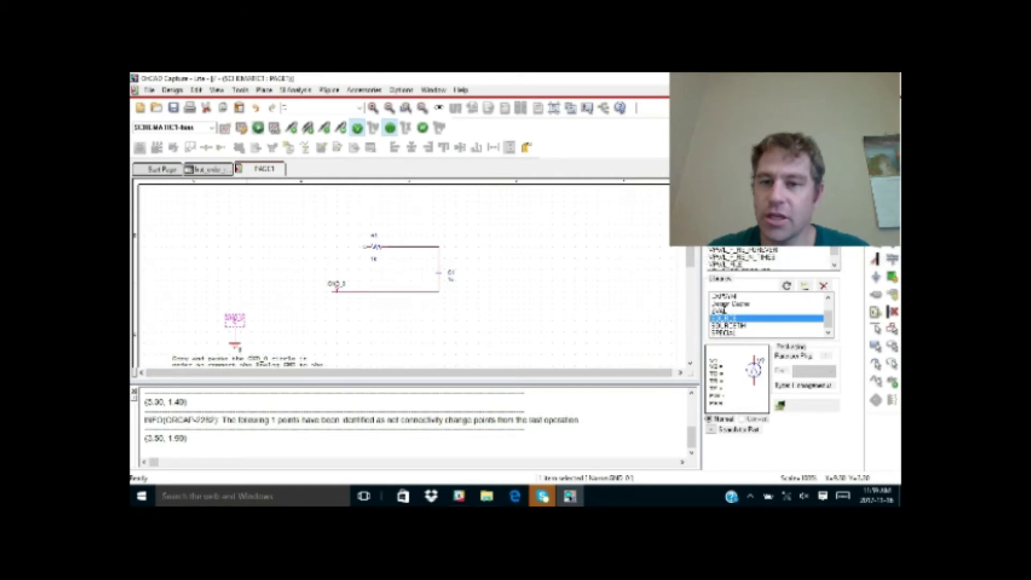
{"action": "key", "text": "Down"}
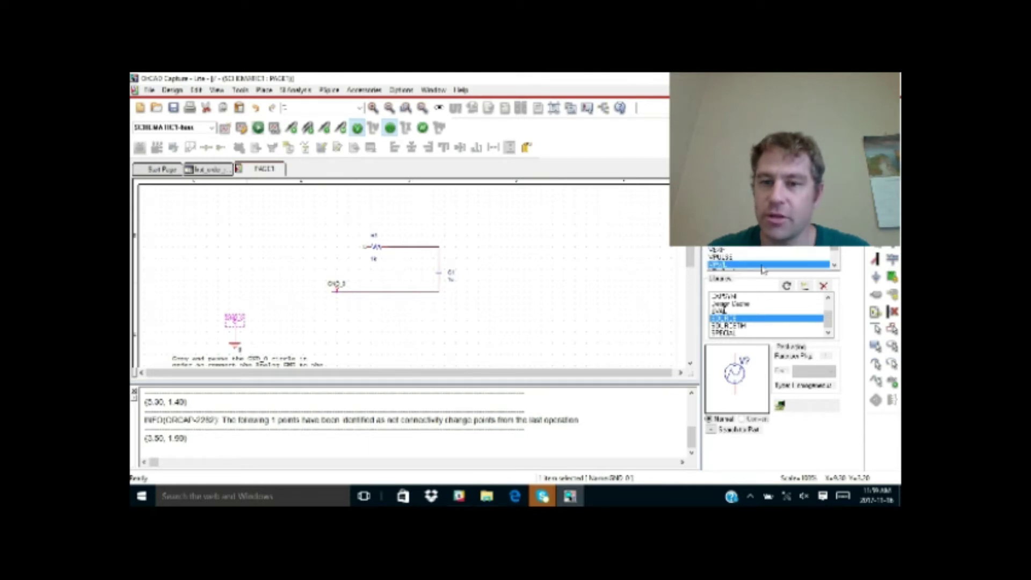
{"action": "left_click", "coordinate": [727, 236]}
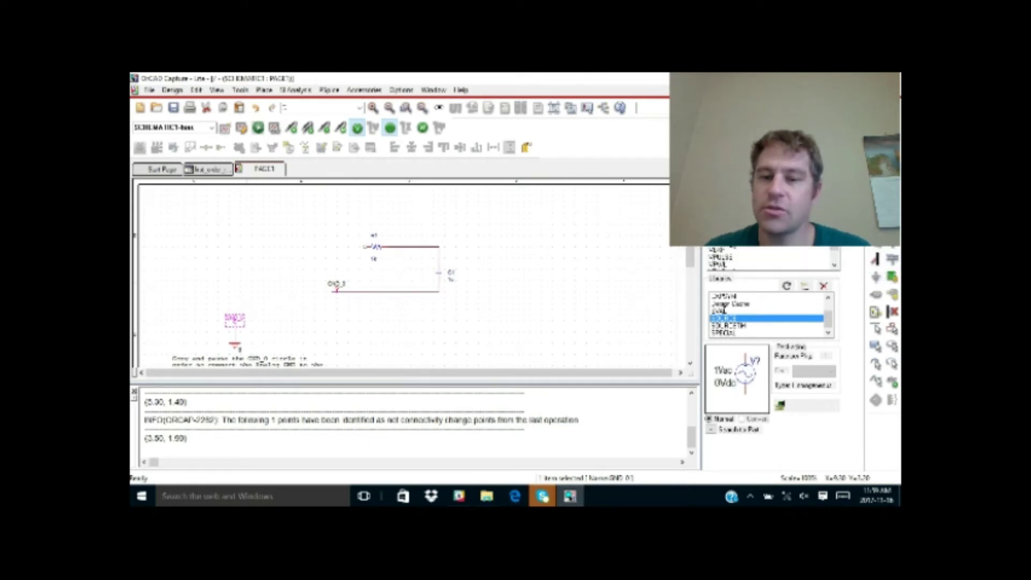
{"action": "left_click", "coordinate": [724, 249]}
{"action": "key", "text": "Down"}
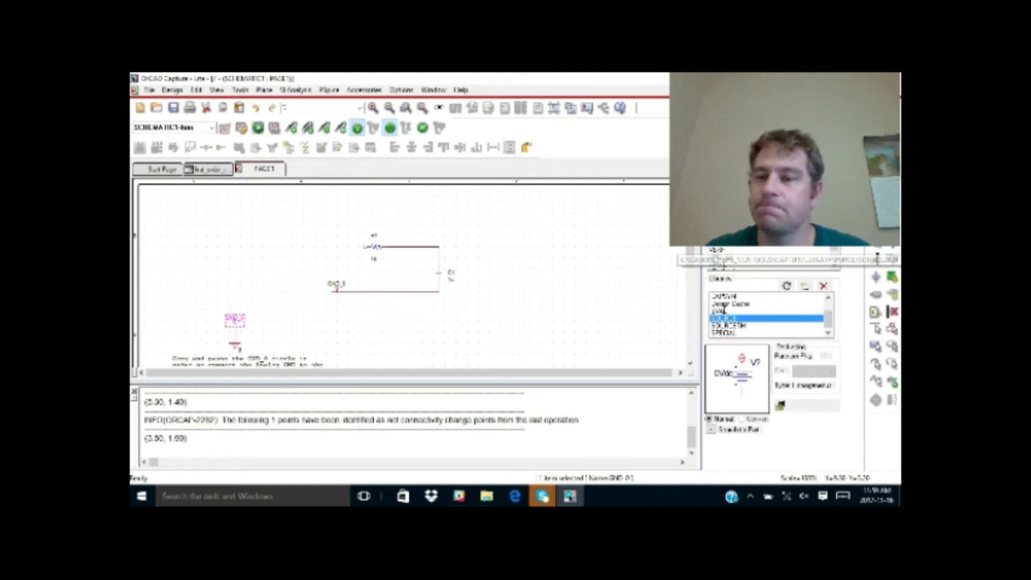
Place a VSIN source on the schematic to the left of the resistor and above the original GND_0 symbol
{"action": "scroll", "coordinate": [834, 263], "scroll_direction": "down", "scroll_amount": 1}
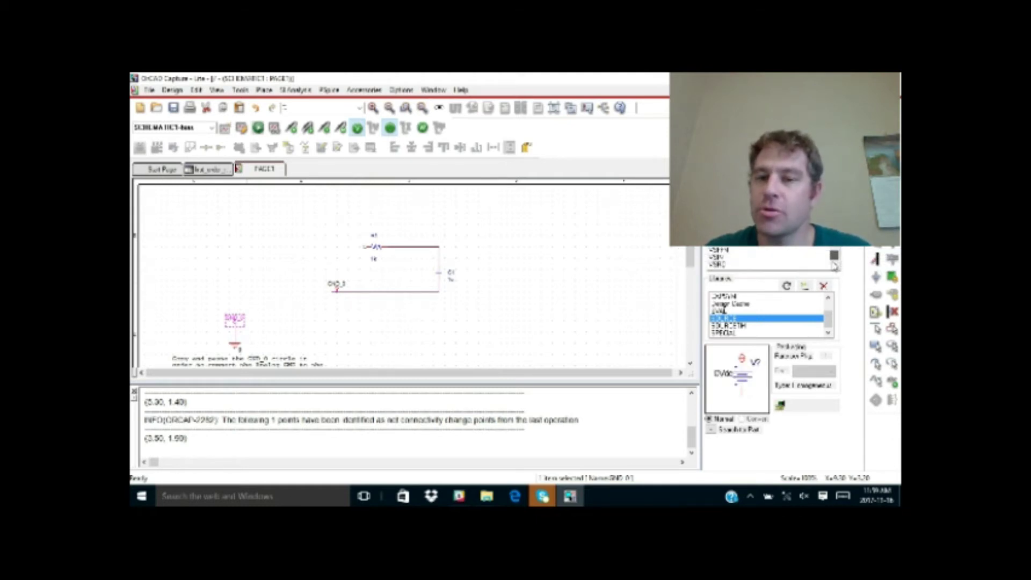
{"action": "left_click", "coordinate": [724, 259]}
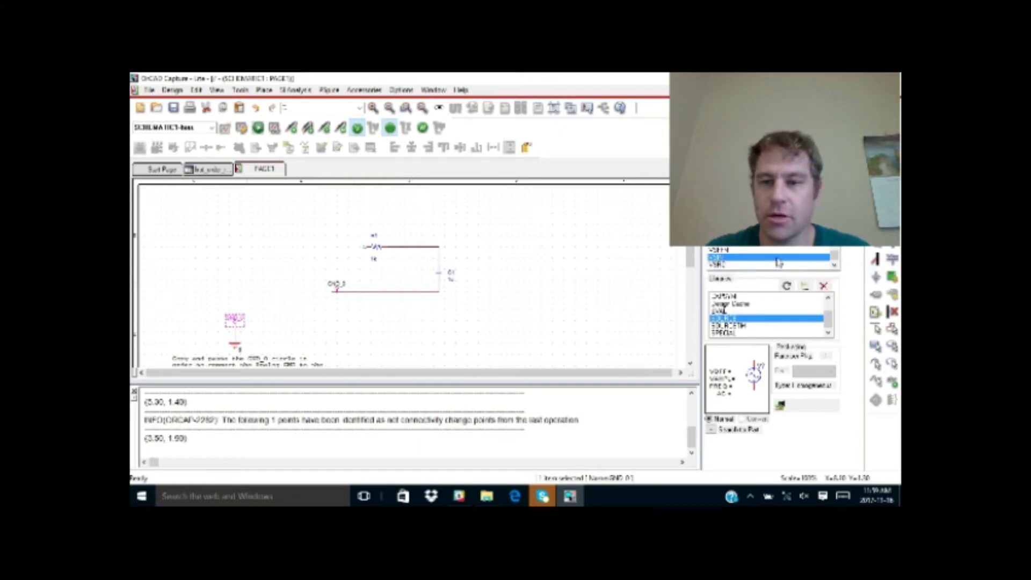
{"action": "double_click", "coordinate": [717, 257]}
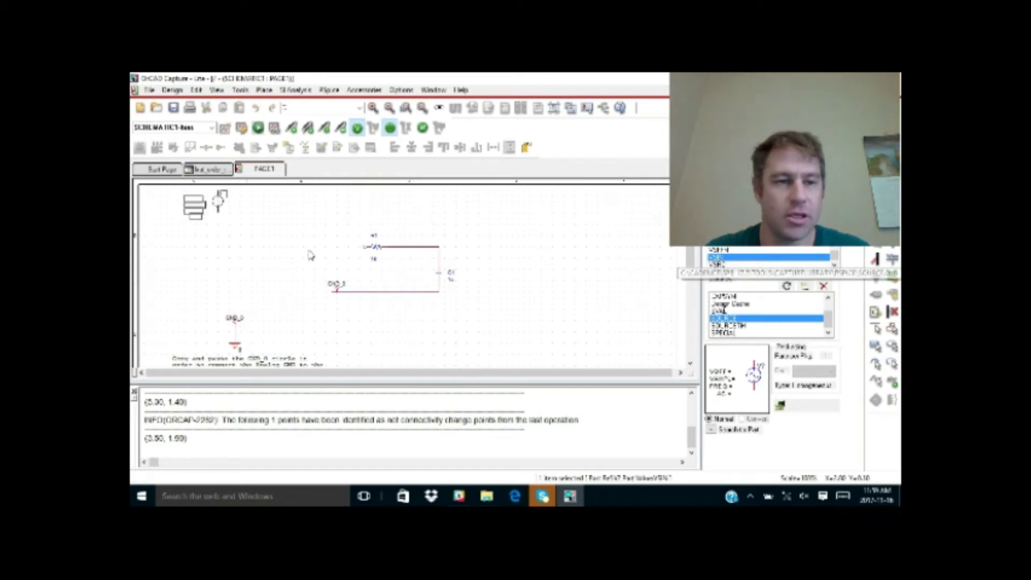
{"action": "left_click", "coordinate": [285, 271]}
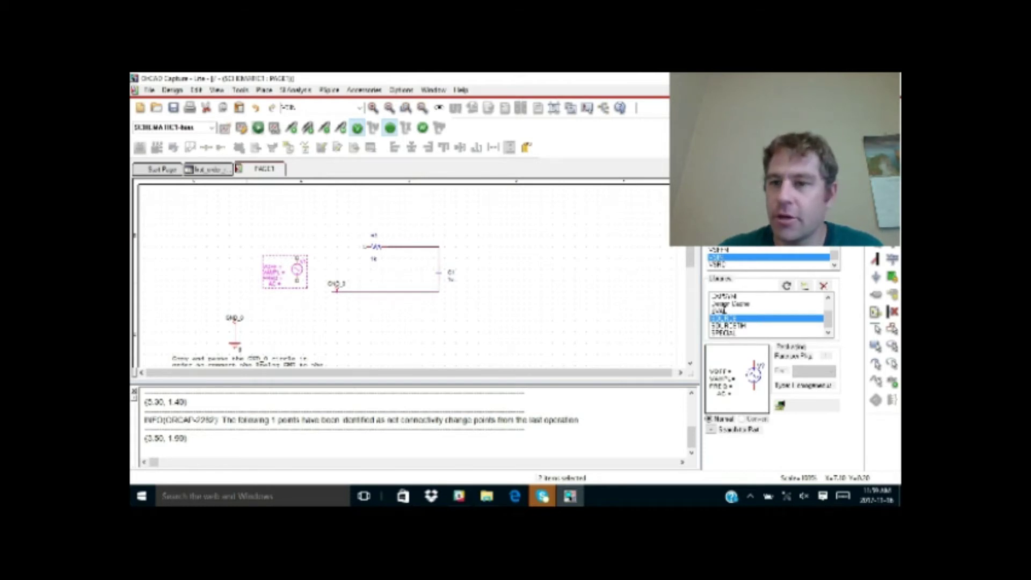
Wire the VSIN source's upper pin to the resistor's left pin and its lower pin to the grounded lower wire
{"action": "left_click", "coordinate": [363, 246]}
{"action": "left_click", "coordinate": [297, 246]}
{"action": "left_click", "coordinate": [297, 259]}
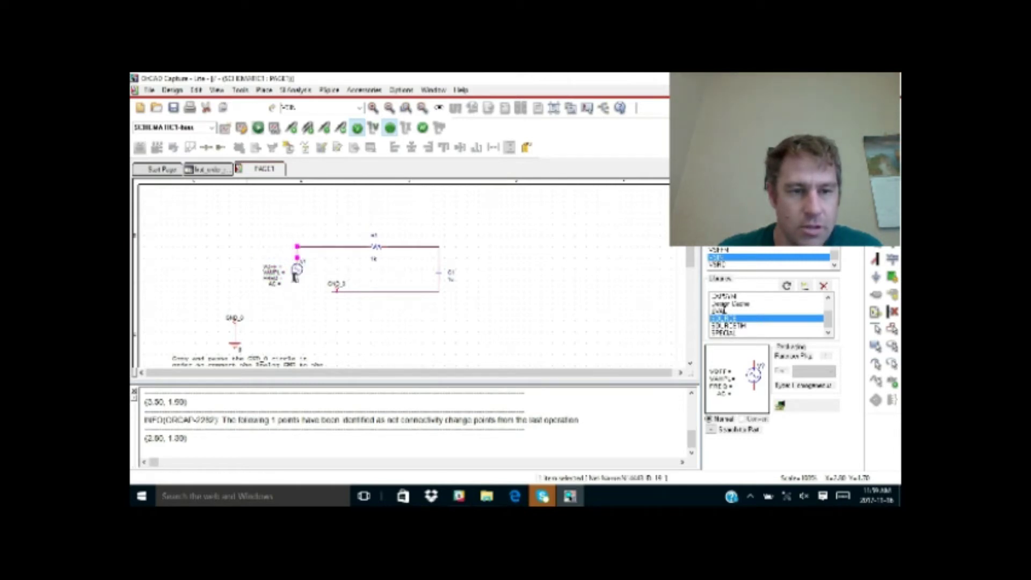
{"action": "left_click", "coordinate": [297, 281]}
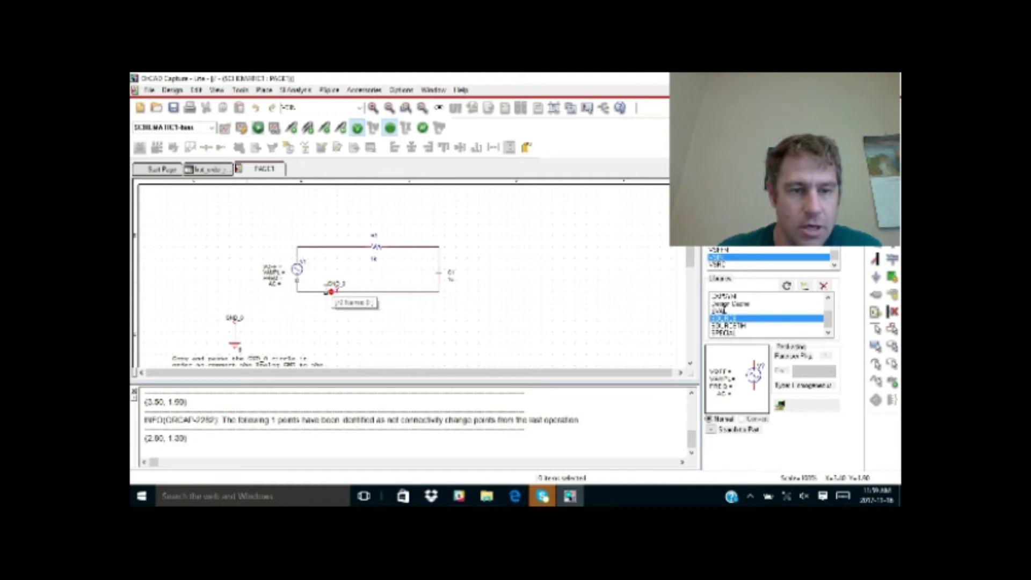
{"action": "left_click", "coordinate": [336, 291]}
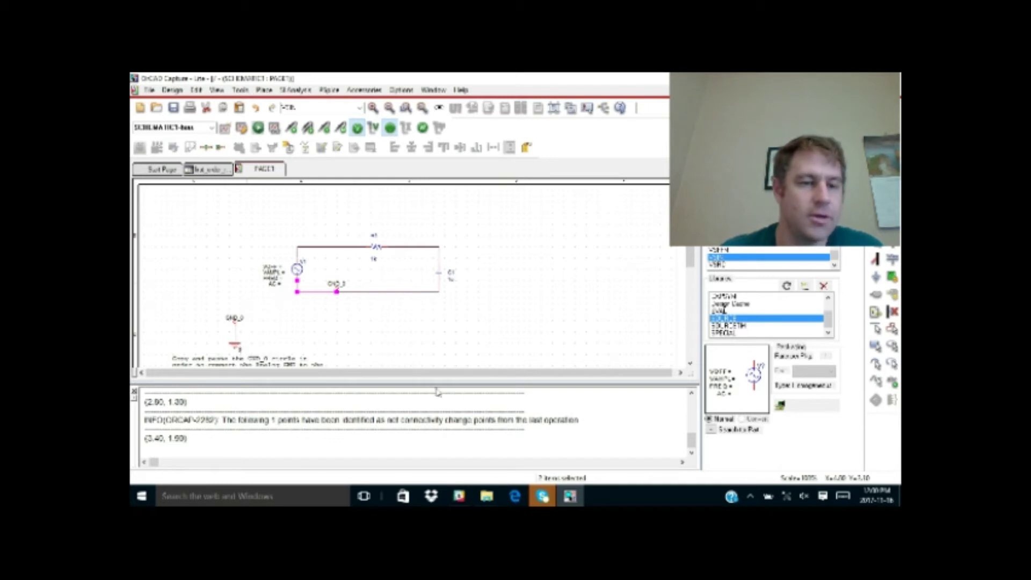
{"action": "left_click", "coordinate": [355, 352]}
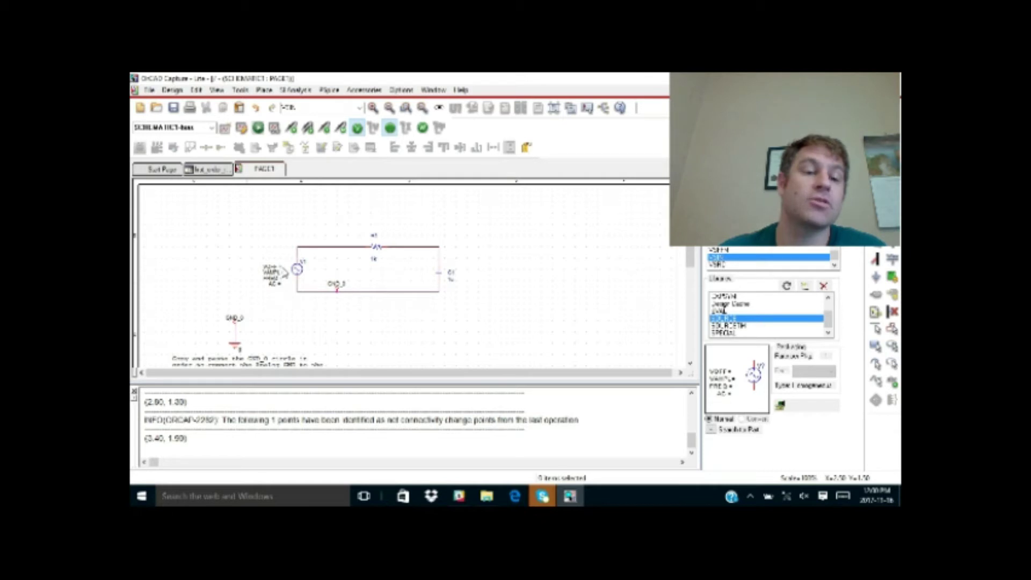
{"action": "left_click", "coordinate": [277, 269]}
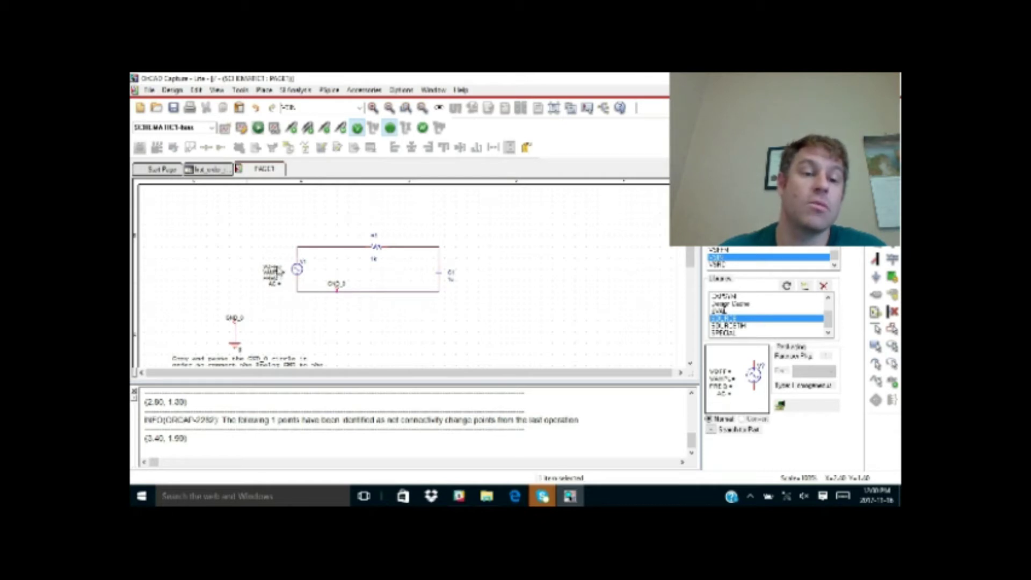
{"action": "double_click", "coordinate": [275, 276]}
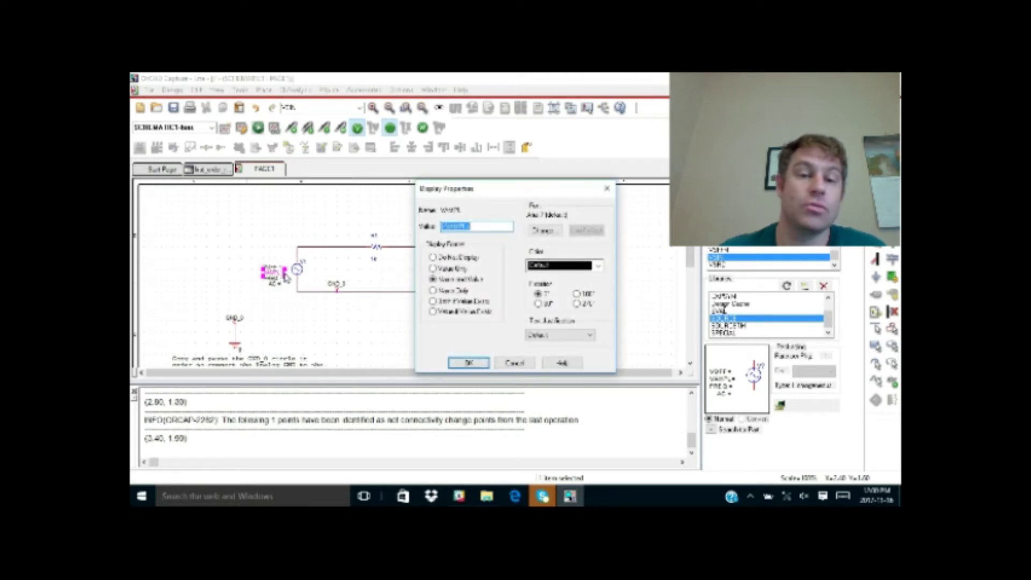
{"action": "left_click", "coordinate": [516, 362]}
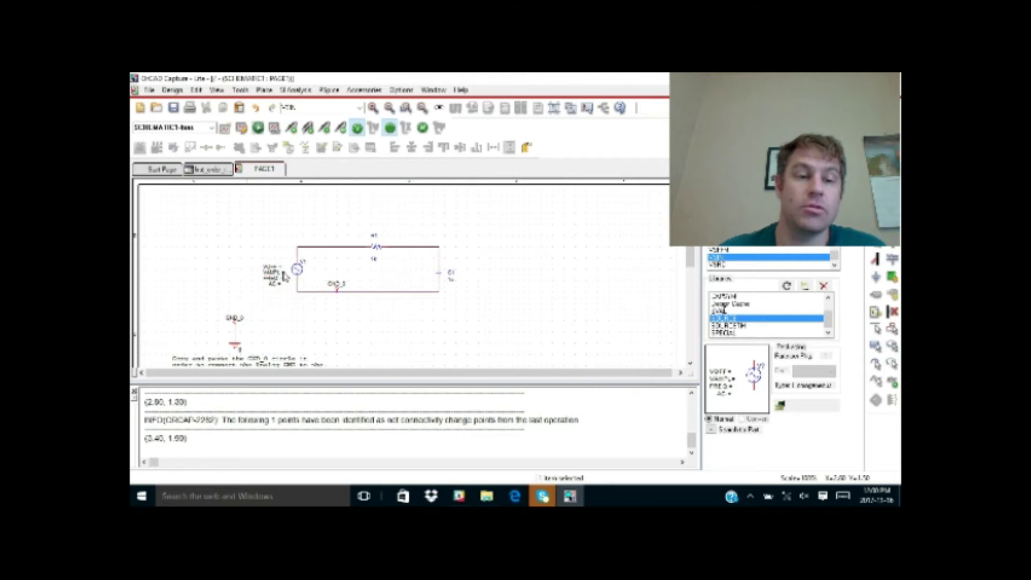
Set the VSIN source's VAMPL value to 1 in its display properties
{"action": "double_click", "coordinate": [285, 277]}
{"action": "left_click", "coordinate": [481, 227]}
{"action": "left_click_drag", "start_coordinate": [481, 227], "coordinate": [437, 229]}
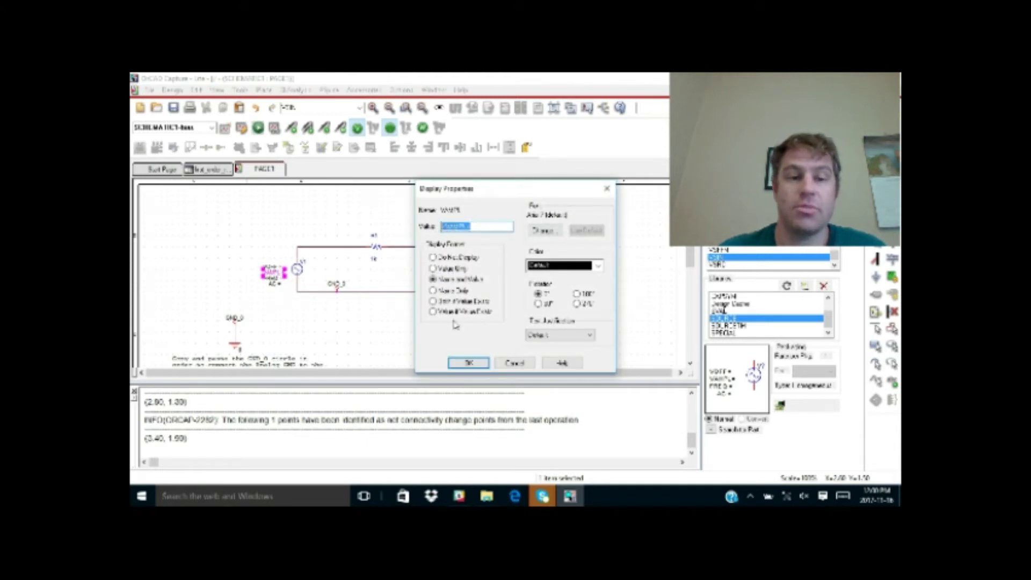
{"action": "key", "text": "BackSpace"}
{"action": "type", "text": "1"}
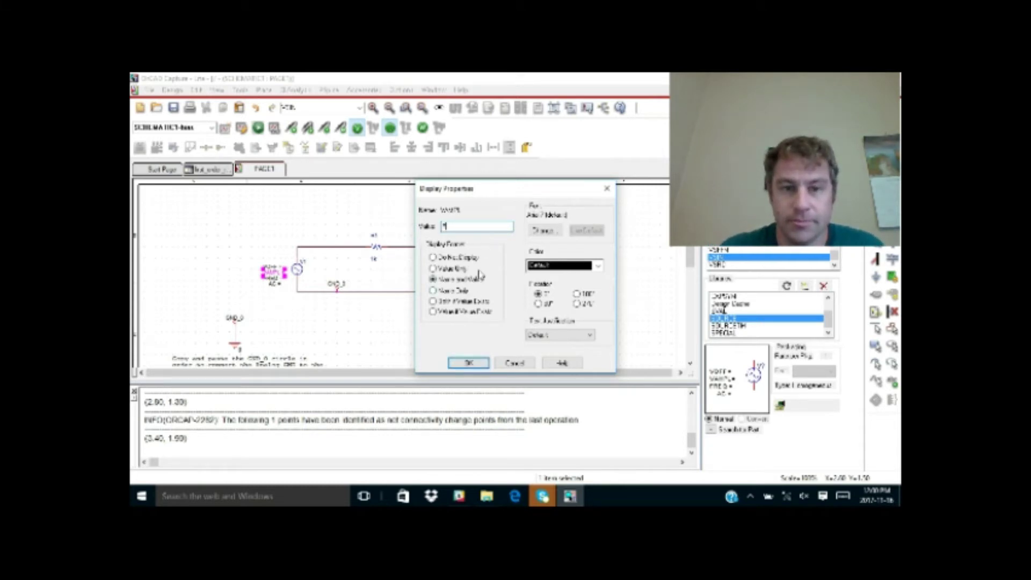
{"action": "left_click", "coordinate": [467, 362]}
Enter a new FREQ value for the VSIN source in its display properties
{"action": "left_click", "coordinate": [280, 290]}
{"action": "double_click", "coordinate": [282, 284]}
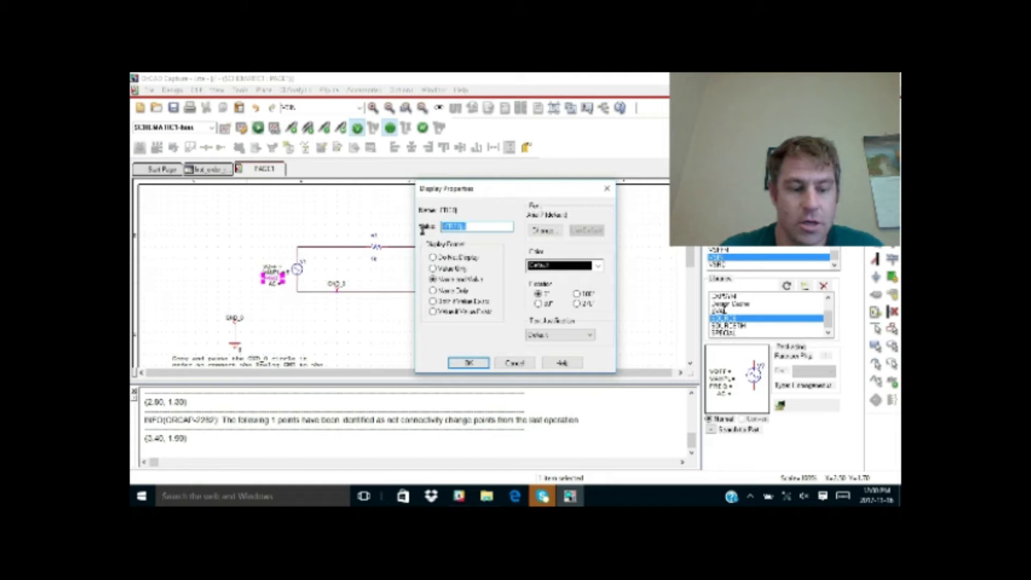
{"action": "key", "text": "BackSpace"}
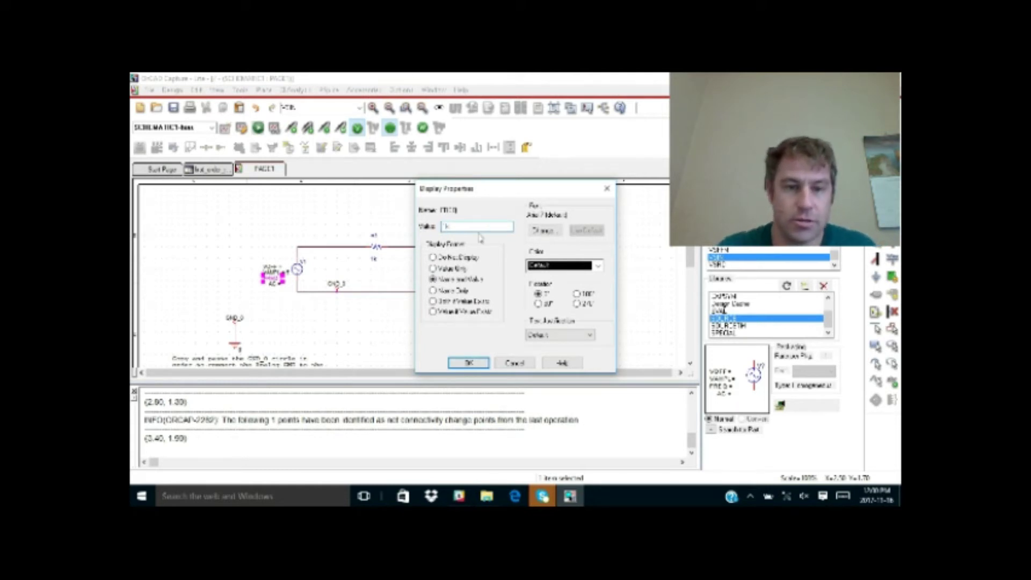
{"action": "left_click", "coordinate": [467, 363]}
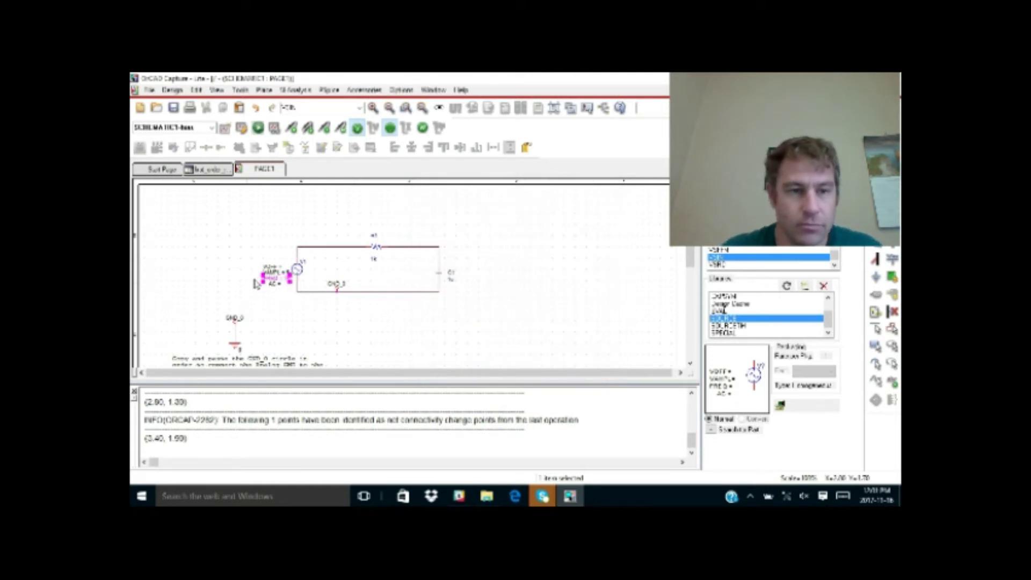
Set the VSIN source's VOFF value to 2.5 in its display properties
{"action": "left_click", "coordinate": [282, 291]}
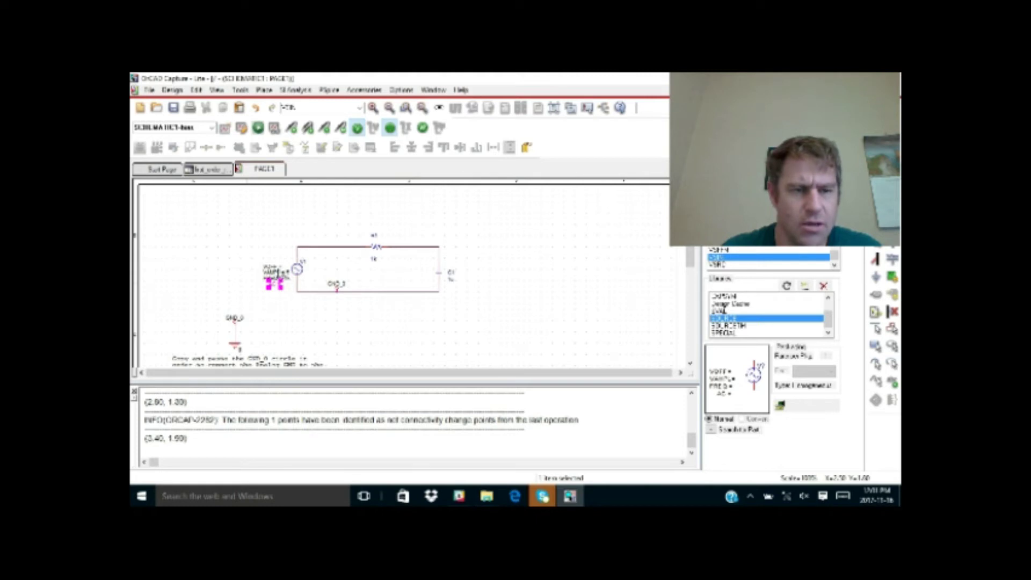
{"action": "double_click", "coordinate": [272, 267]}
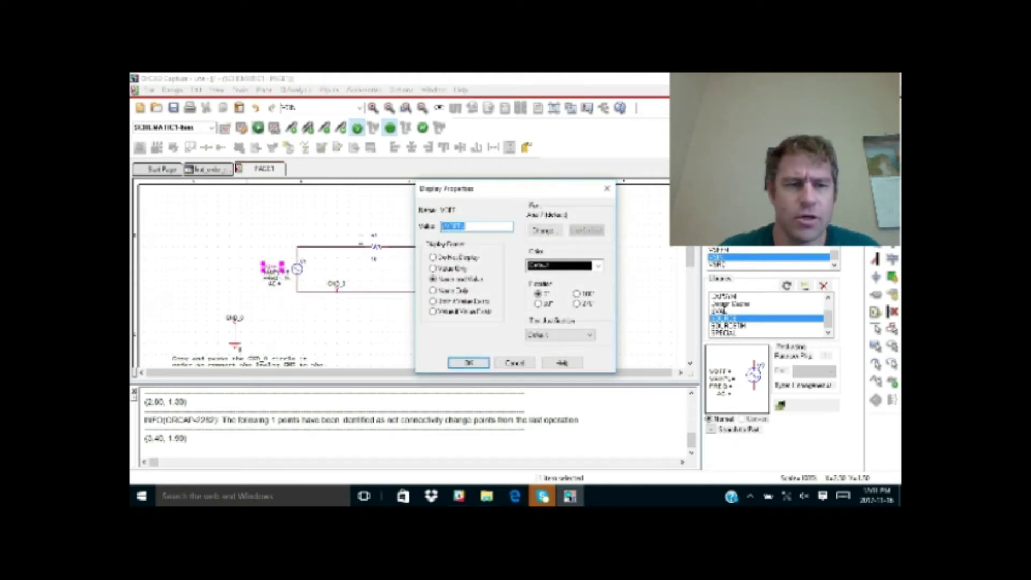
{"action": "type", "text": "1"}
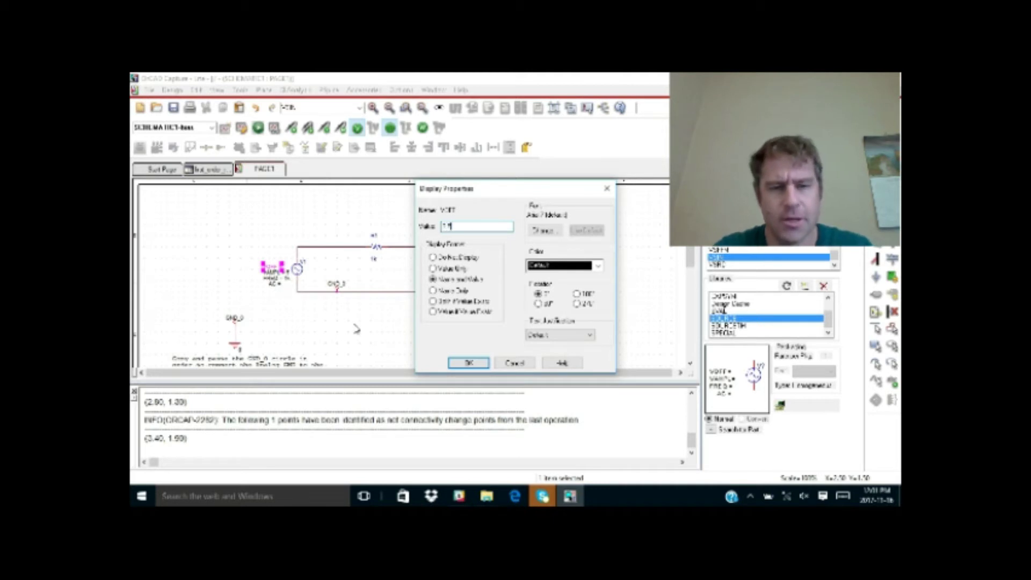
{"action": "left_click", "coordinate": [477, 364]}
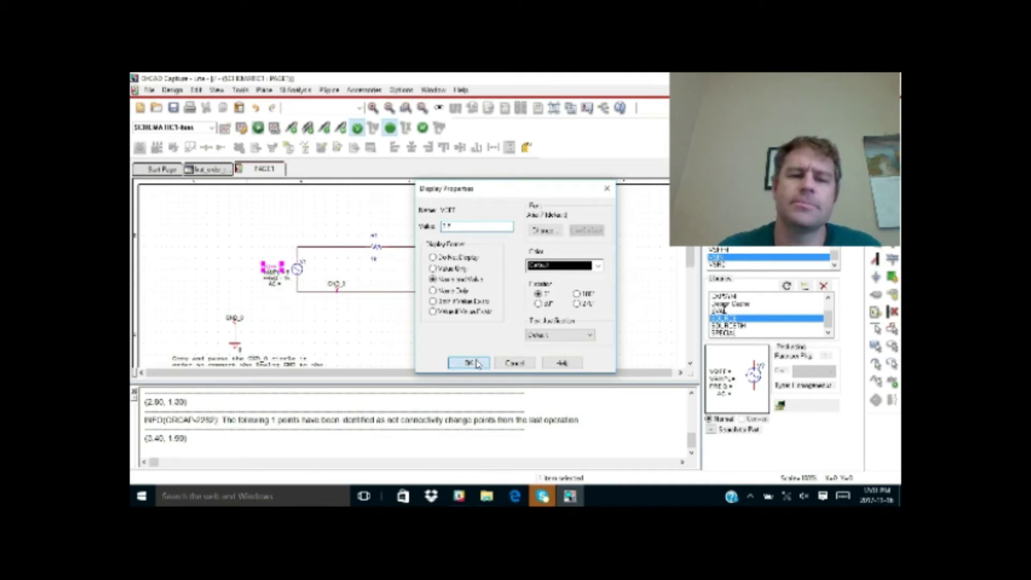
{"action": "left_click", "coordinate": [443, 352]}
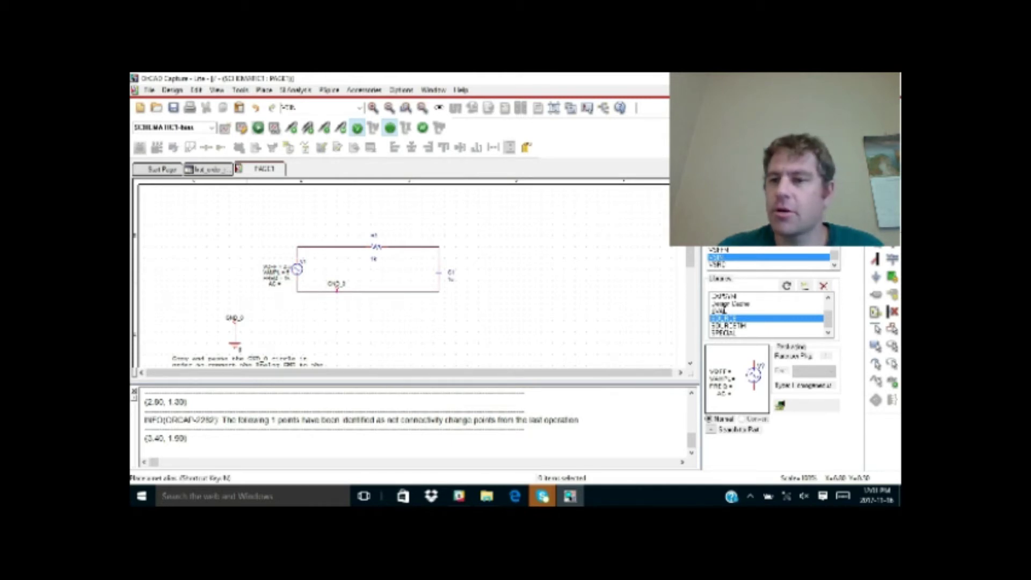
Place a net alias named Vin on the upper wire between the VSIN source and the resistor
{"action": "key", "text": "n"}
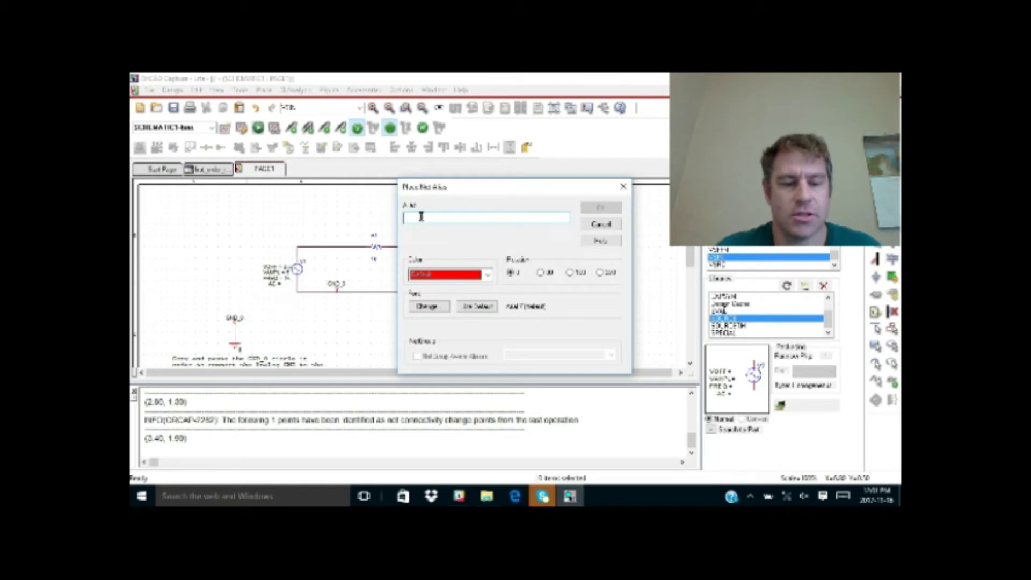
{"action": "type", "text": "Vin"}
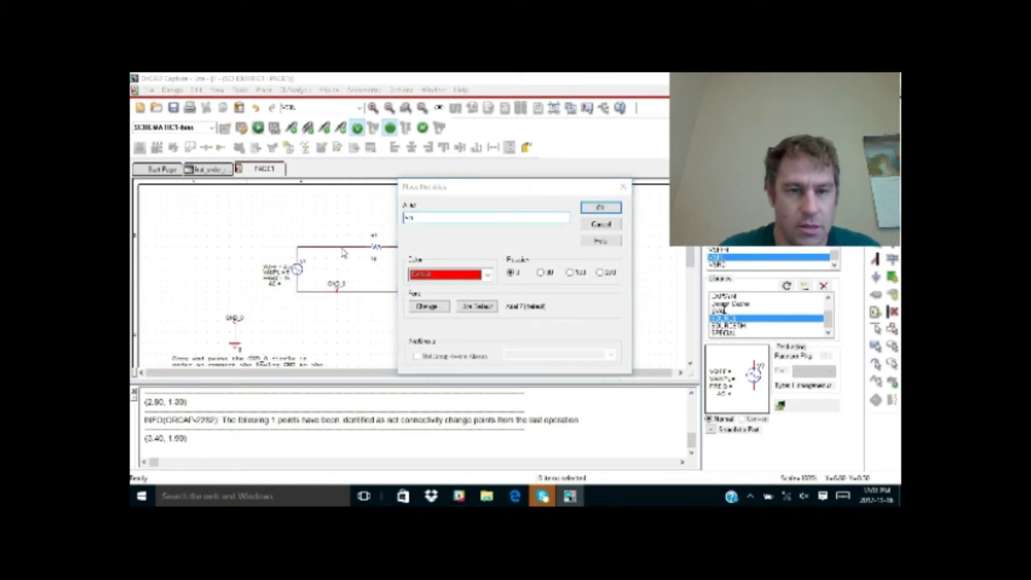
{"action": "key", "text": "Return"}
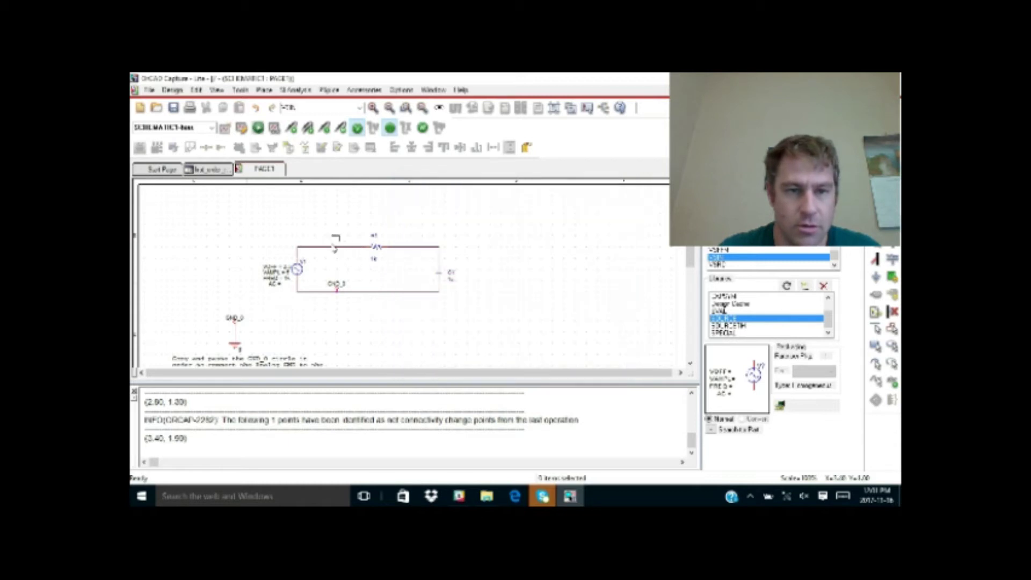
{"action": "left_click", "coordinate": [332, 246]}
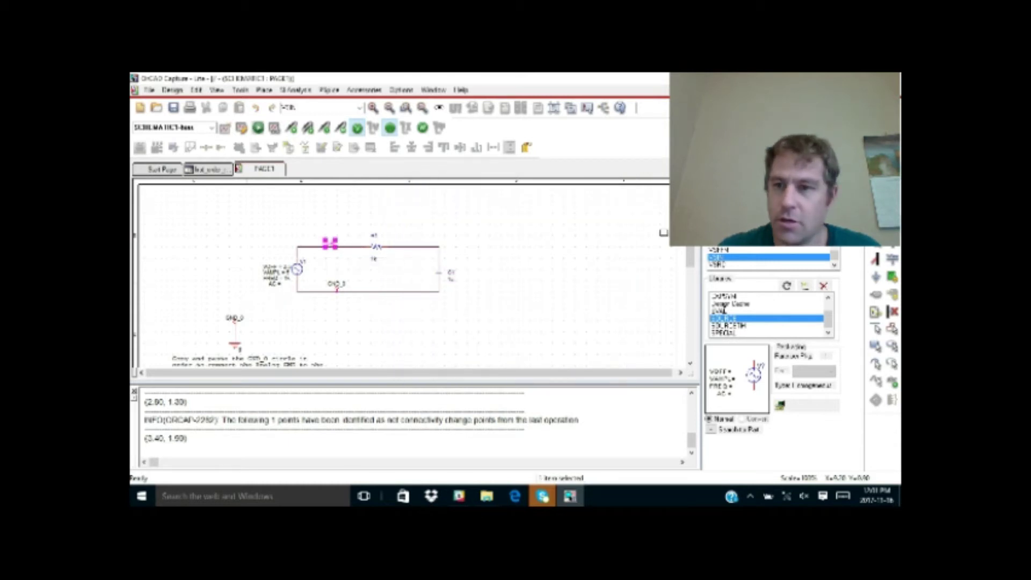
Place a net alias named Vout on the upper wire between the resistor and the capacitor
{"action": "left_click", "coordinate": [893, 224]}
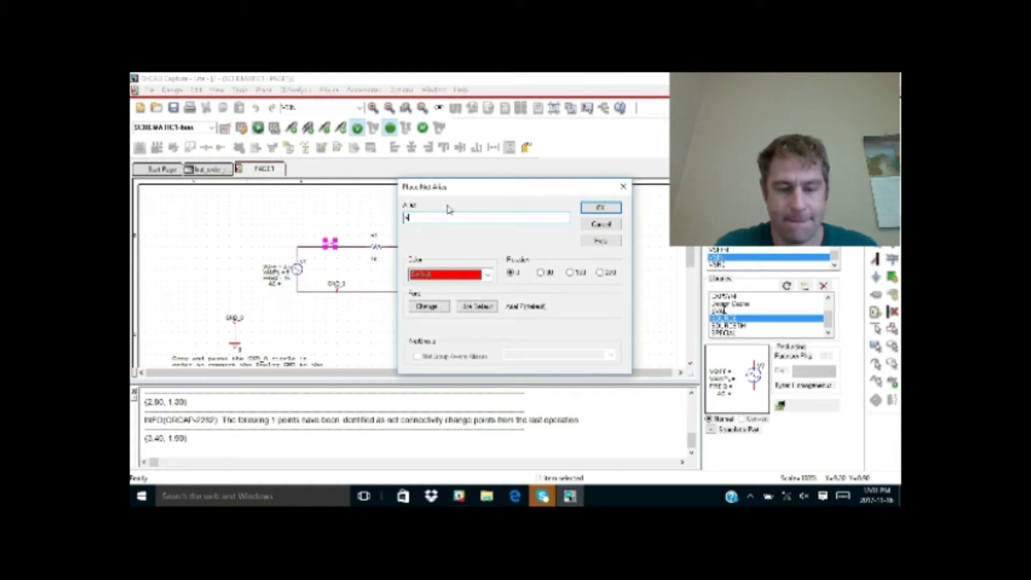
{"action": "left_click", "coordinate": [597, 210]}
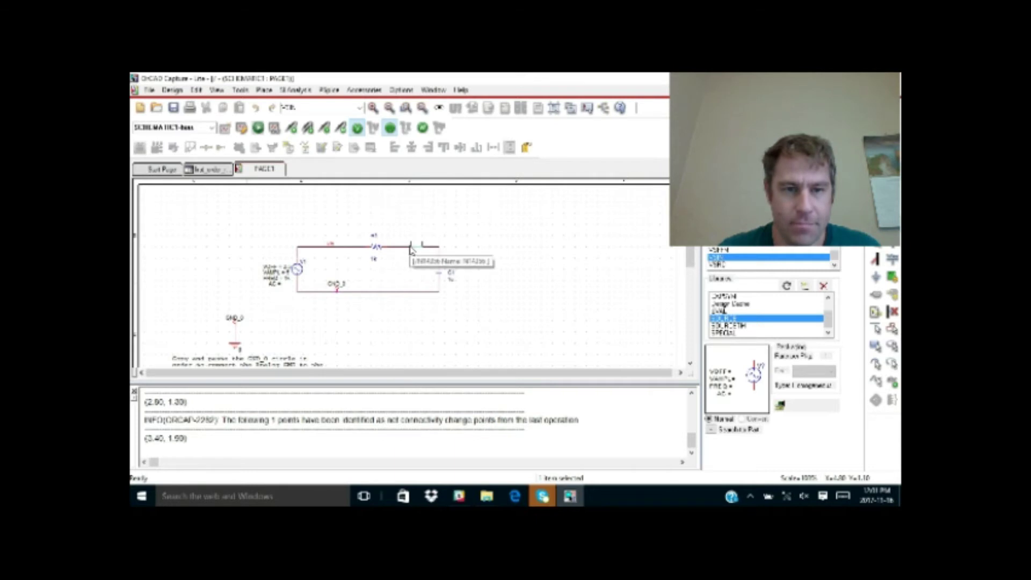
{"action": "left_click", "coordinate": [538, 258]}
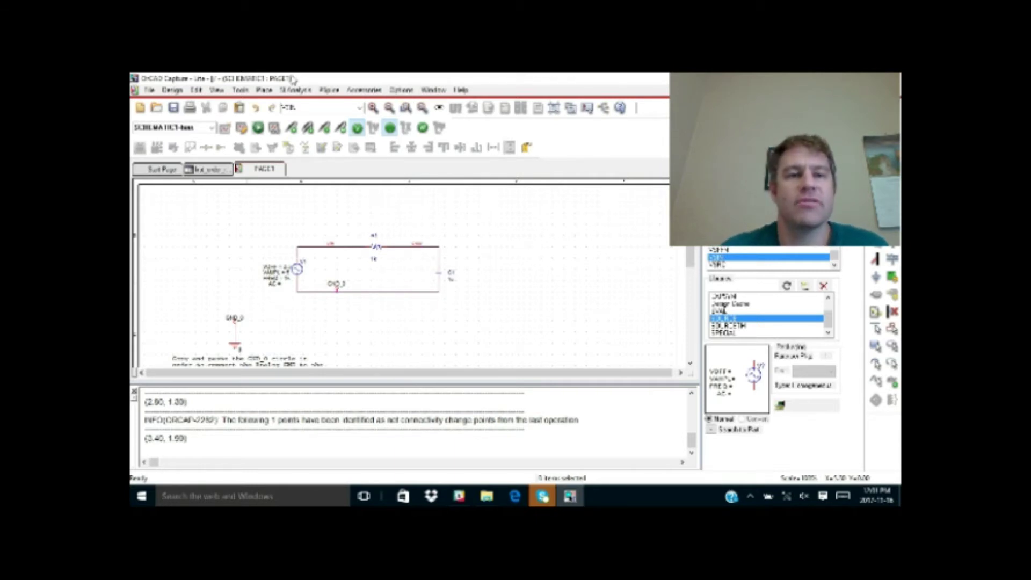
Create the PSpice netlist for the completed RC schematic
{"action": "left_click", "coordinate": [330, 92]}
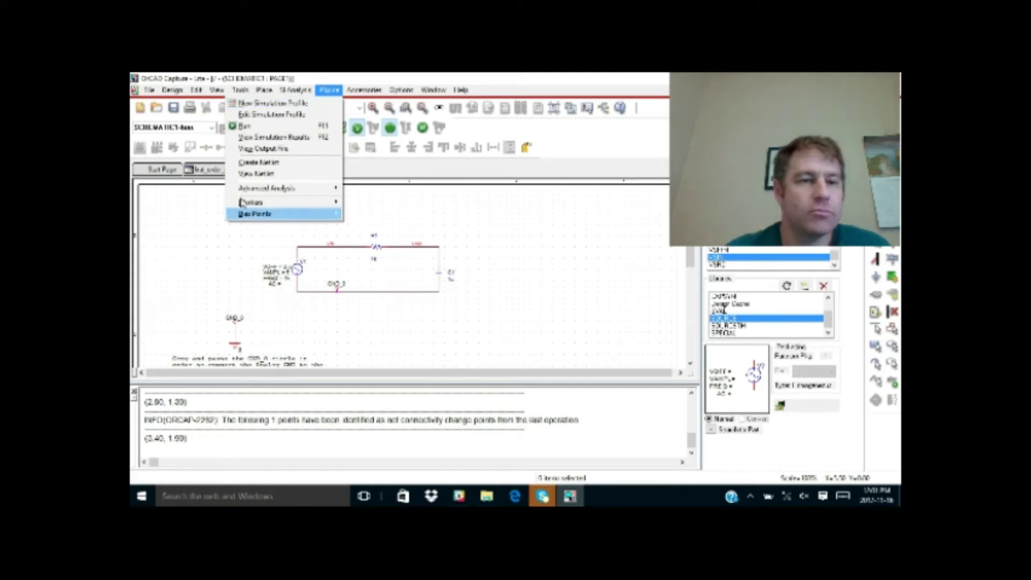
{"action": "left_click", "coordinate": [273, 166]}
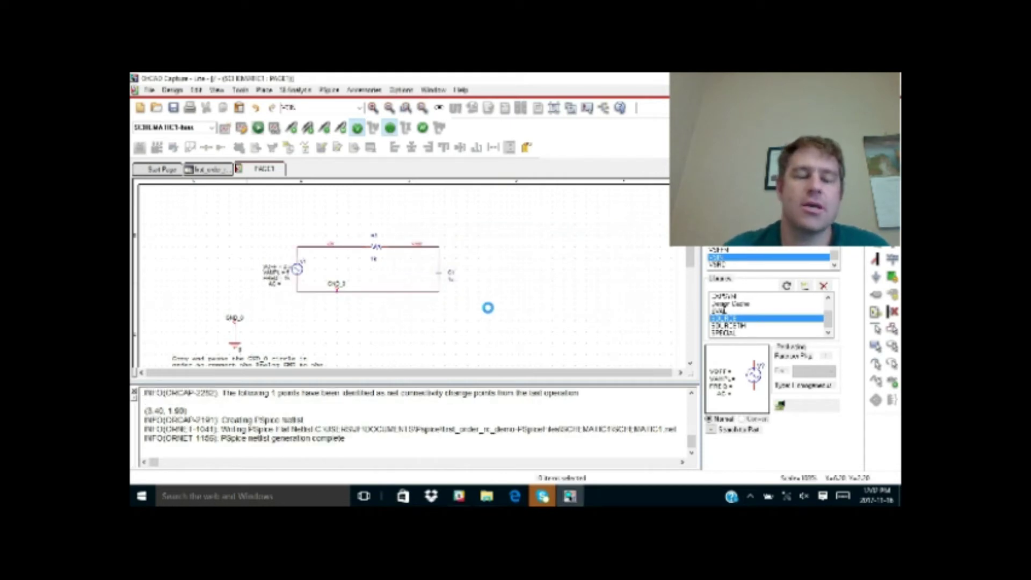
{"action": "left_click", "coordinate": [429, 294]}
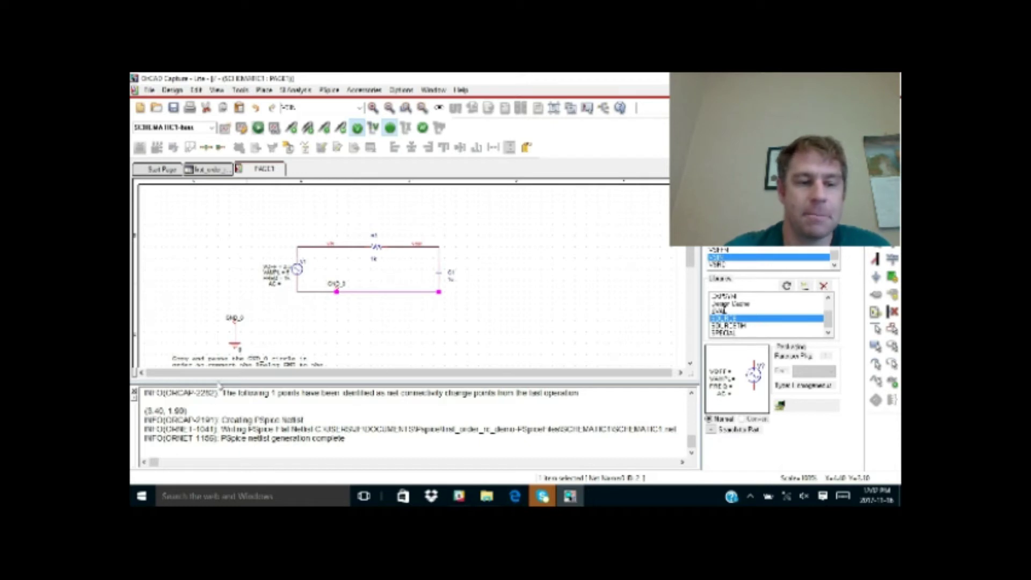
Open the generated PSpice netlist and examine its opening comment line and the source's sine parameter line
{"action": "left_click", "coordinate": [330, 91]}
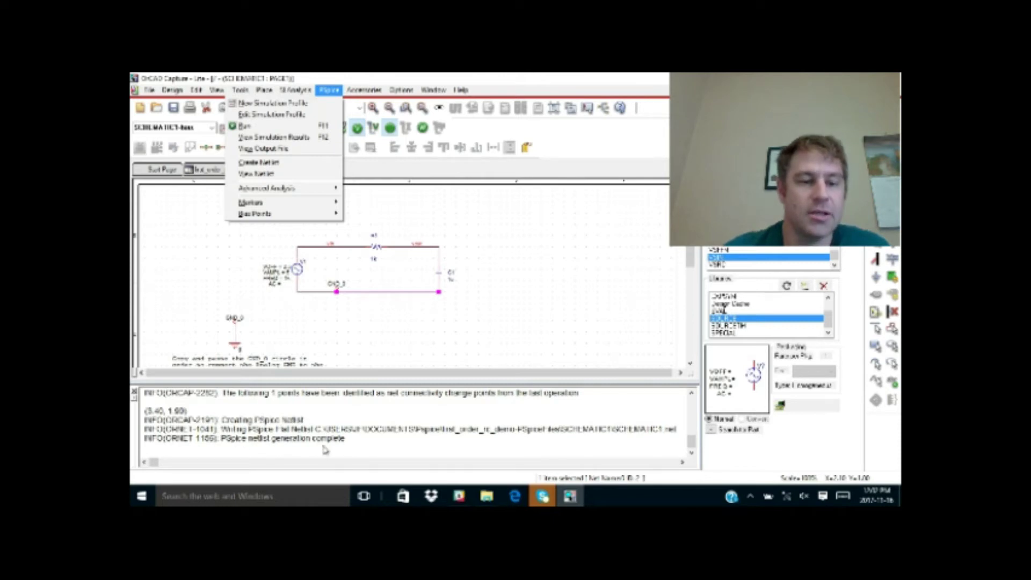
{"action": "left_click", "coordinate": [527, 246]}
{"action": "left_click", "coordinate": [330, 90]}
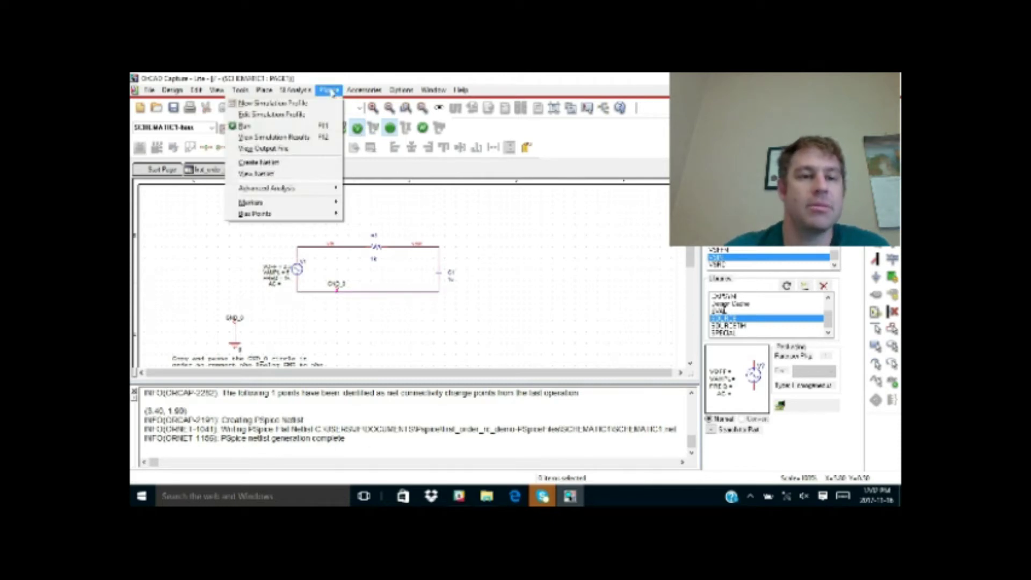
{"action": "left_click", "coordinate": [257, 174]}
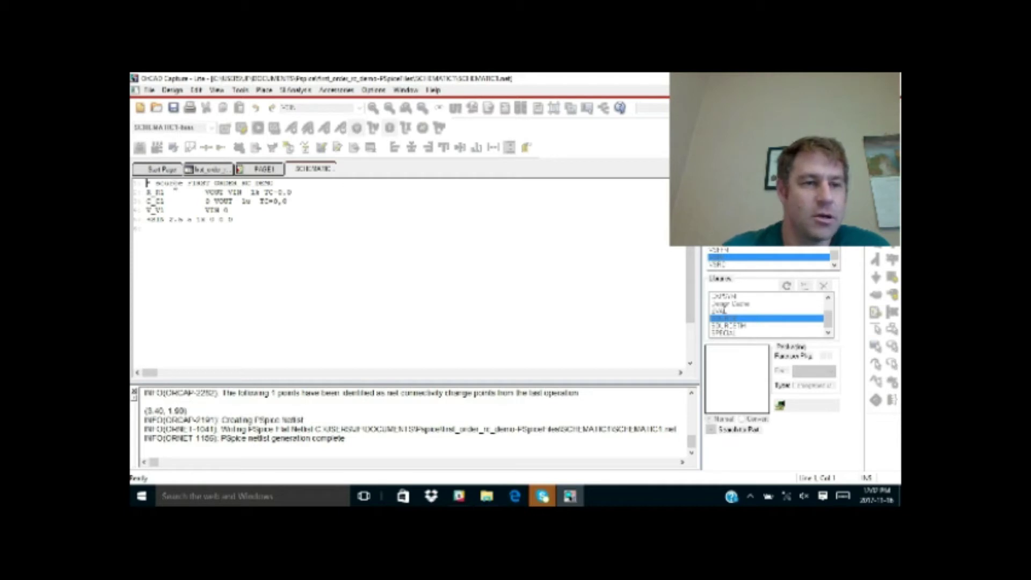
{"action": "left_click_drag", "start_coordinate": [282, 184], "coordinate": [144, 191]}
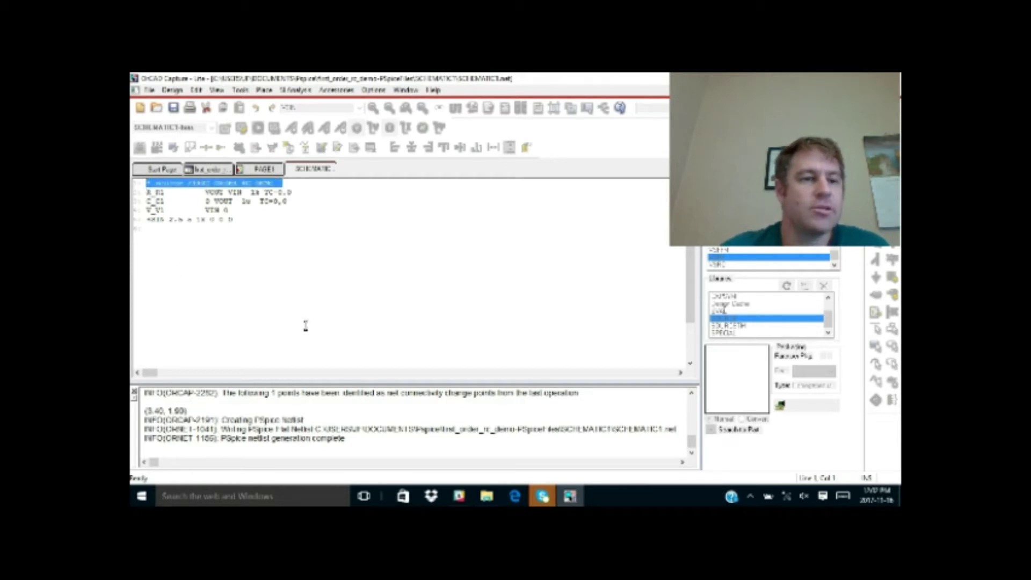
{"action": "left_click", "coordinate": [260, 220]}
{"action": "left_click_drag", "start_coordinate": [240, 217], "coordinate": [145, 219]}
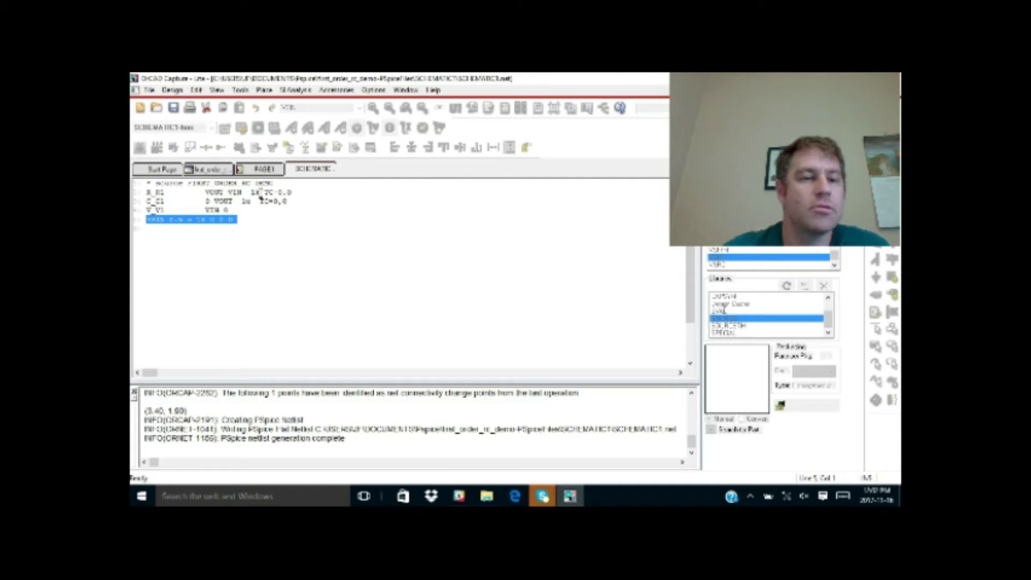
{"action": "left_click_drag", "start_coordinate": [277, 183], "coordinate": [132, 186]}
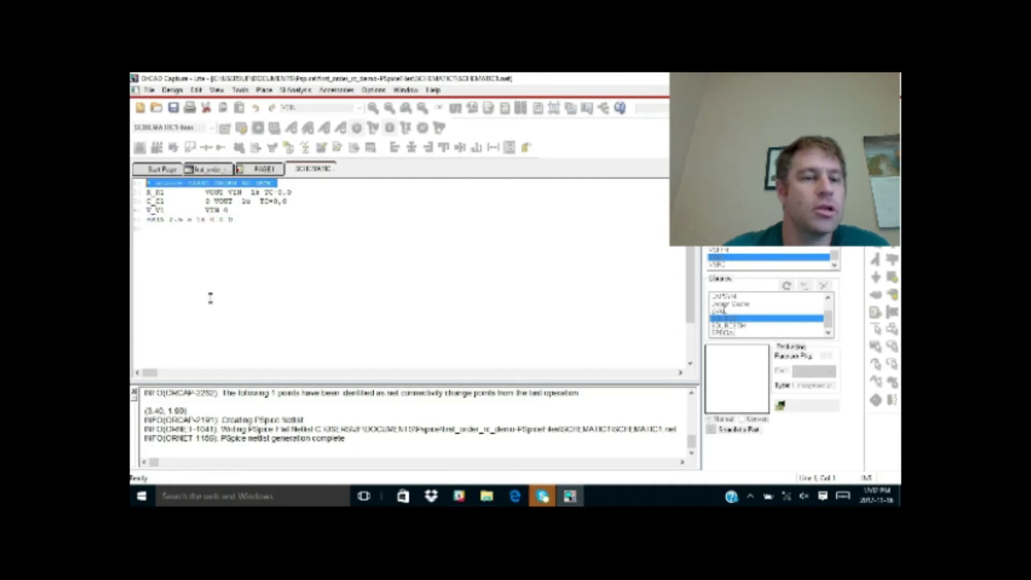
Examine the netlist entries for the resistor, capacitor and voltage source, including the source's node and sine parameters
{"action": "left_click", "coordinate": [166, 194]}
{"action": "left_click_drag", "start_coordinate": [146, 193], "coordinate": [146, 200]}
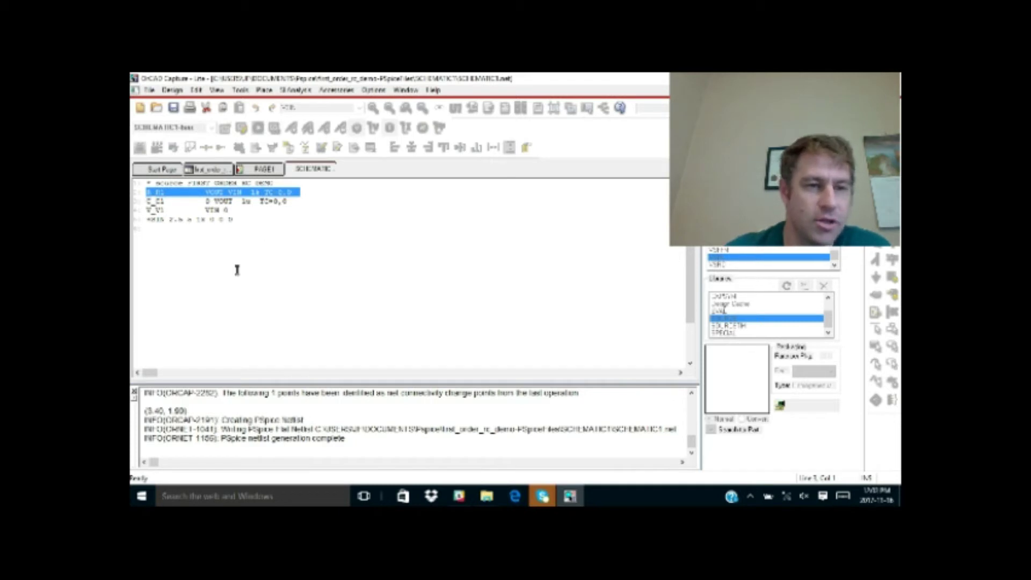
{"action": "left_click", "coordinate": [166, 201]}
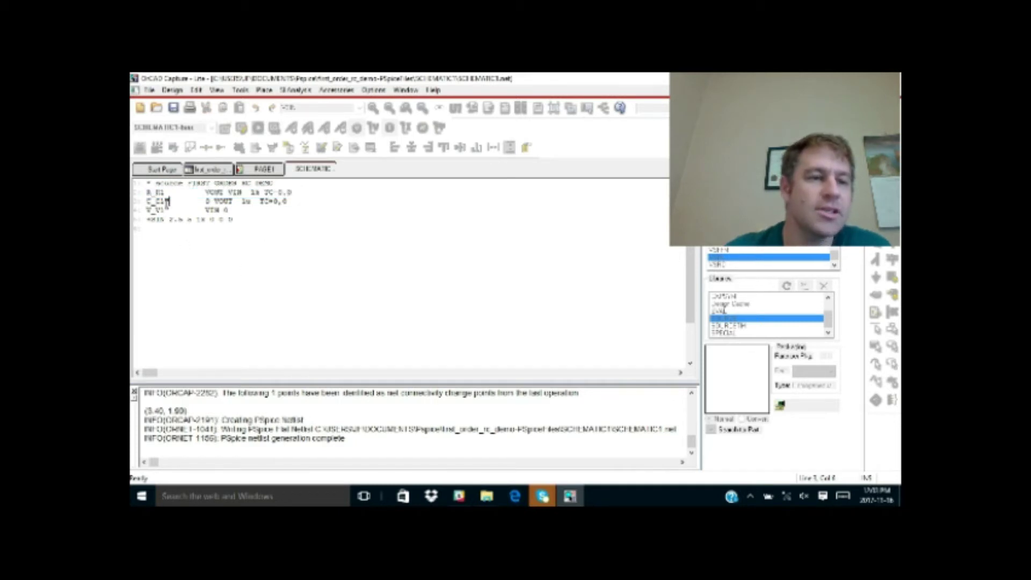
{"action": "left_click_drag", "start_coordinate": [162, 202], "coordinate": [145, 202]}
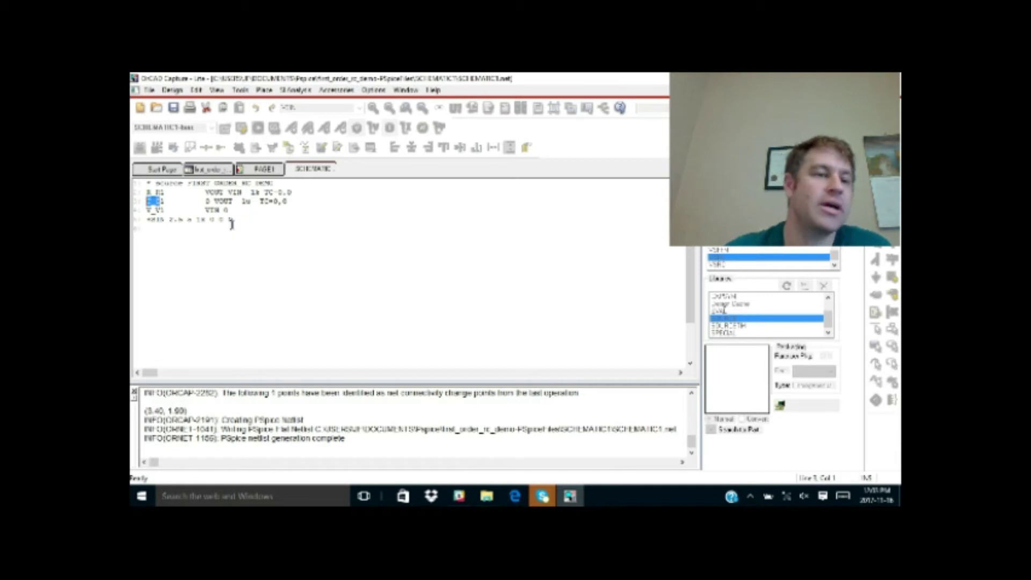
{"action": "left_click_drag", "start_coordinate": [168, 211], "coordinate": [145, 211]}
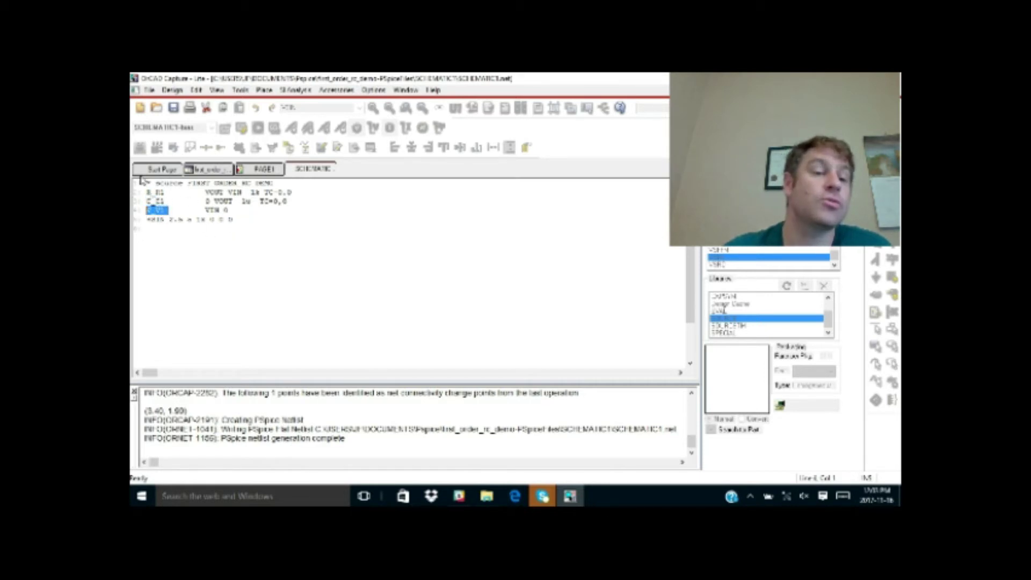
{"action": "left_click_drag", "start_coordinate": [216, 210], "coordinate": [203, 209]}
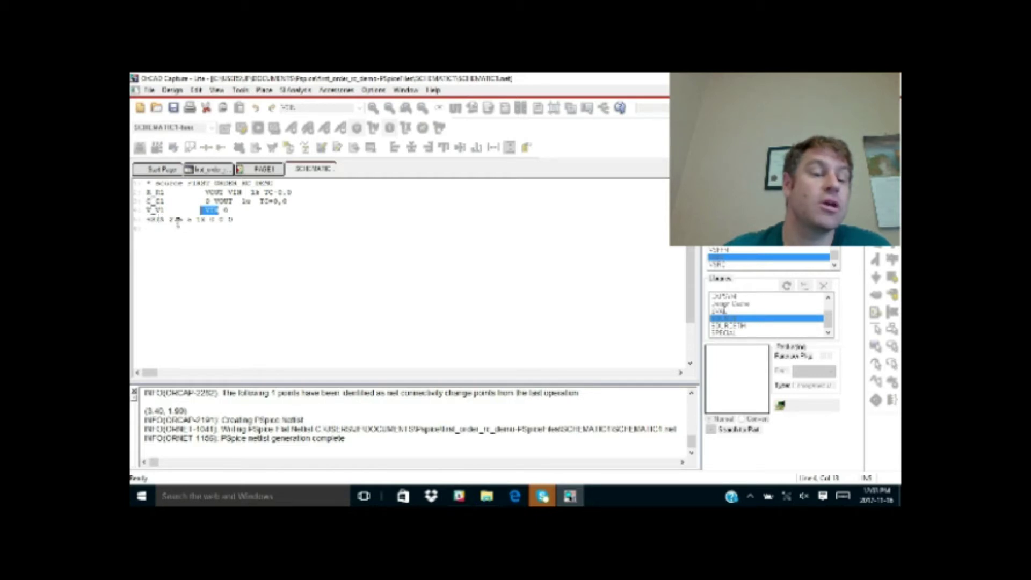
{"action": "left_click_drag", "start_coordinate": [168, 220], "coordinate": [237, 220]}
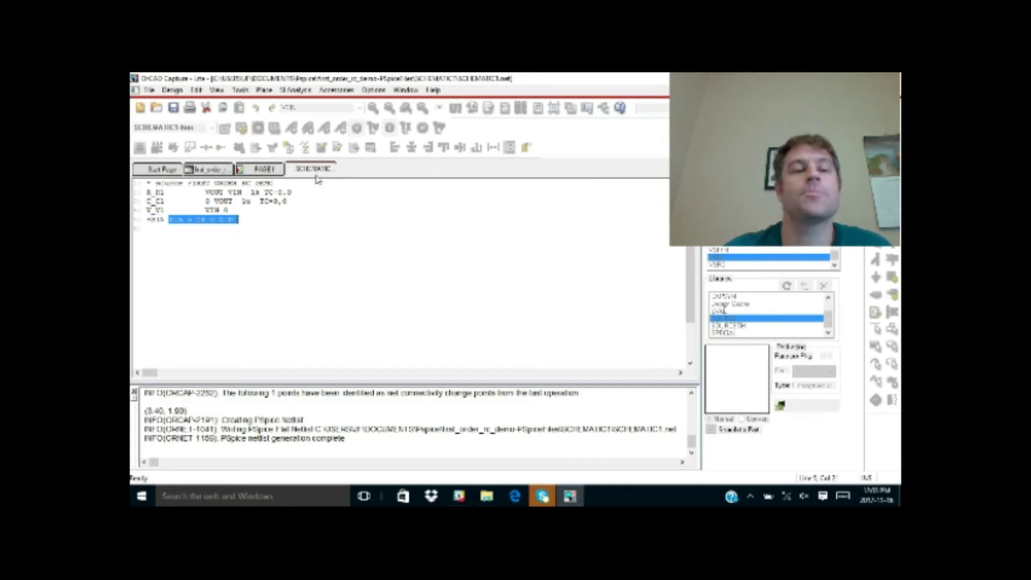
Return to the schematic page and create a new simulation profile named rc_transient without inheriting from another profile
{"action": "right_click", "coordinate": [309, 172]}
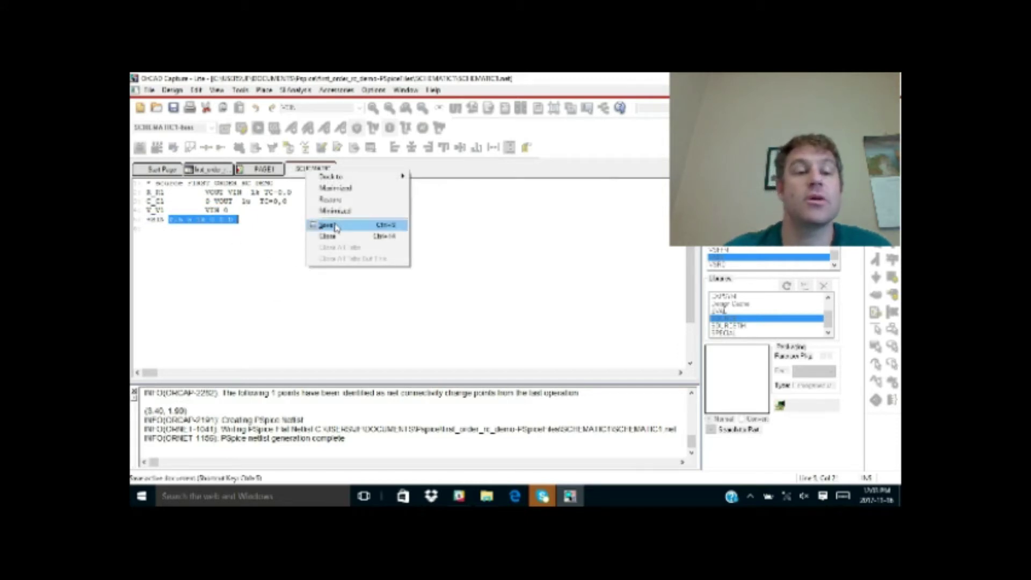
{"action": "left_click", "coordinate": [264, 171]}
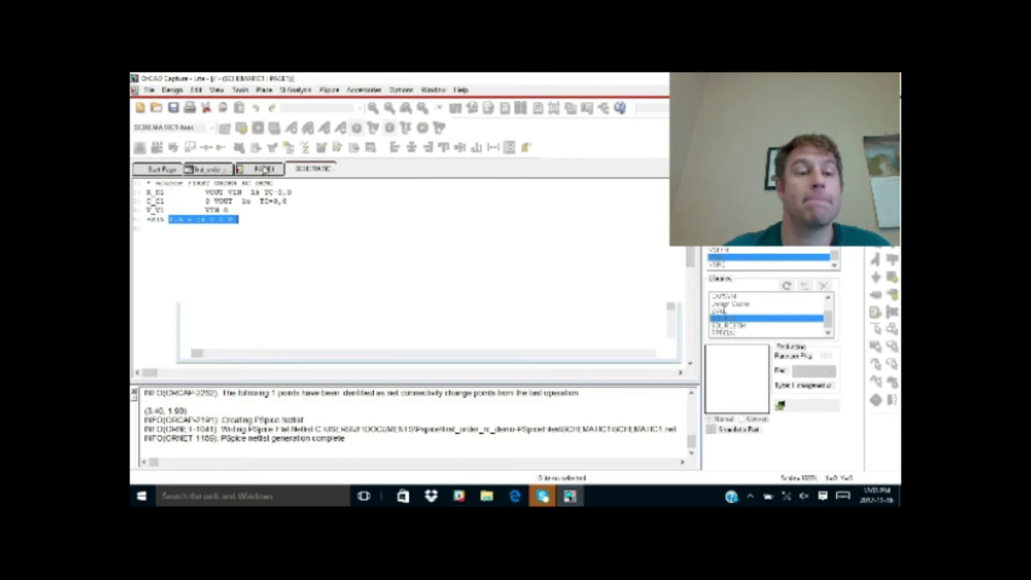
{"action": "left_click", "coordinate": [265, 171]}
{"action": "left_click", "coordinate": [293, 90]}
{"action": "mouse_move", "coordinate": [331, 90]}
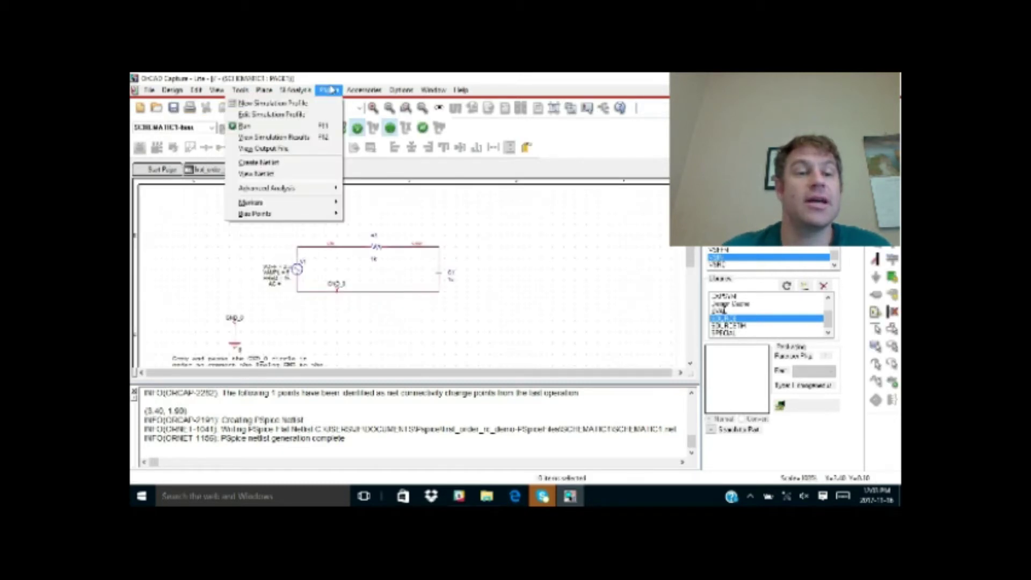
{"action": "left_click", "coordinate": [299, 104]}
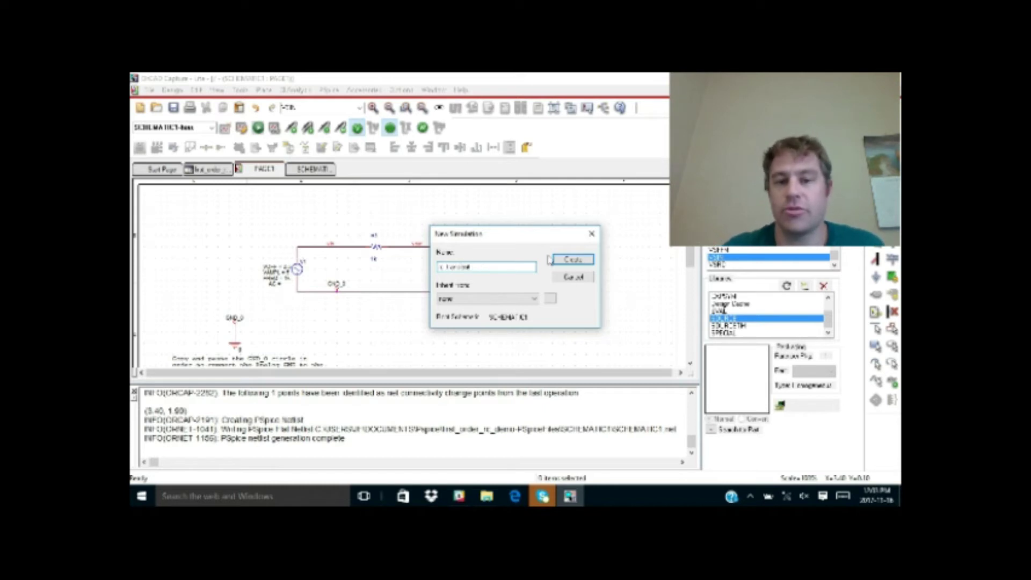
{"action": "left_click", "coordinate": [572, 261]}
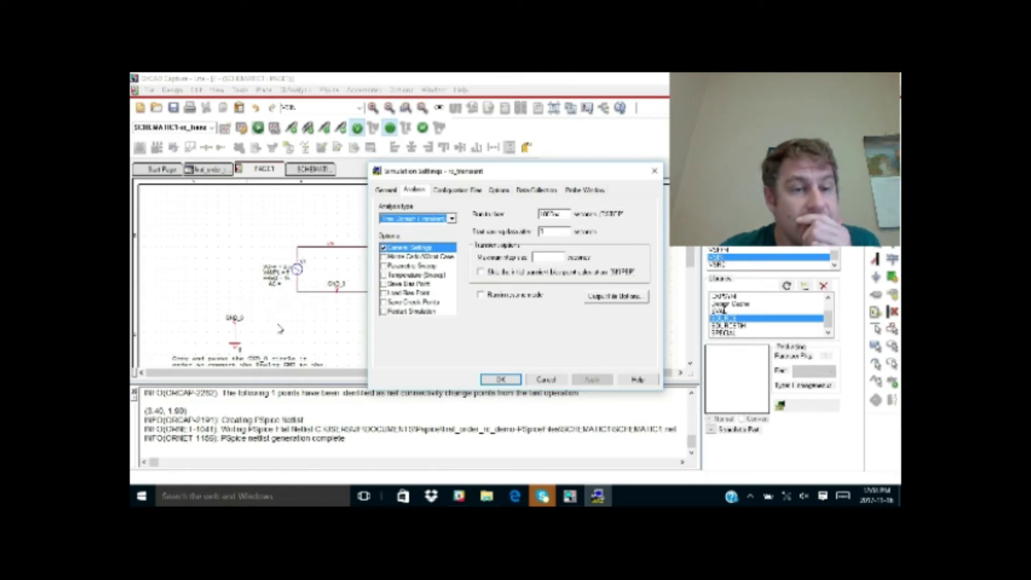
Set the time-domain transient analysis to run for 2ms with a maximum step size of 0.01ms and apply the settings
{"action": "left_click", "coordinate": [557, 214]}
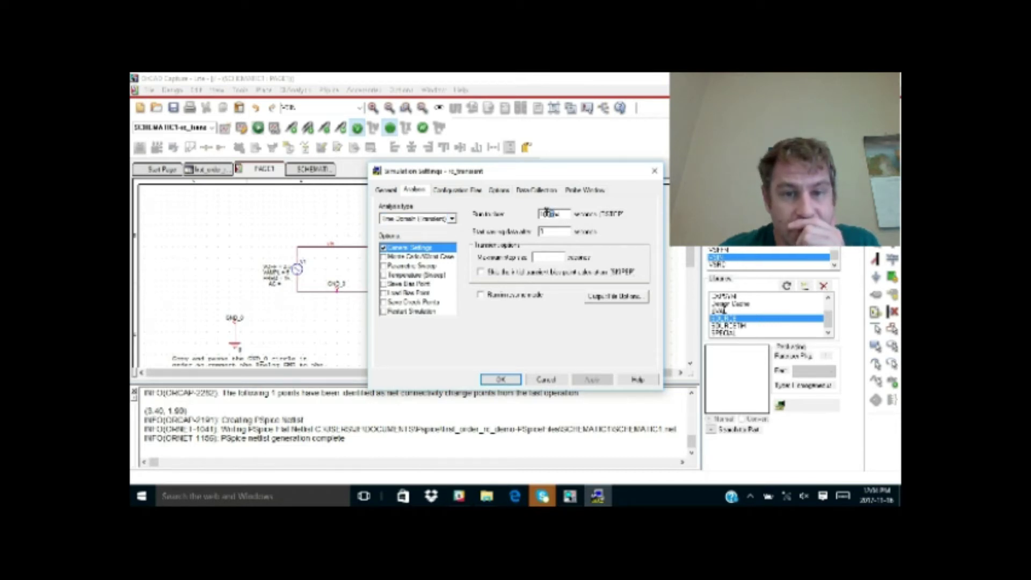
{"action": "type", "text": "5"}
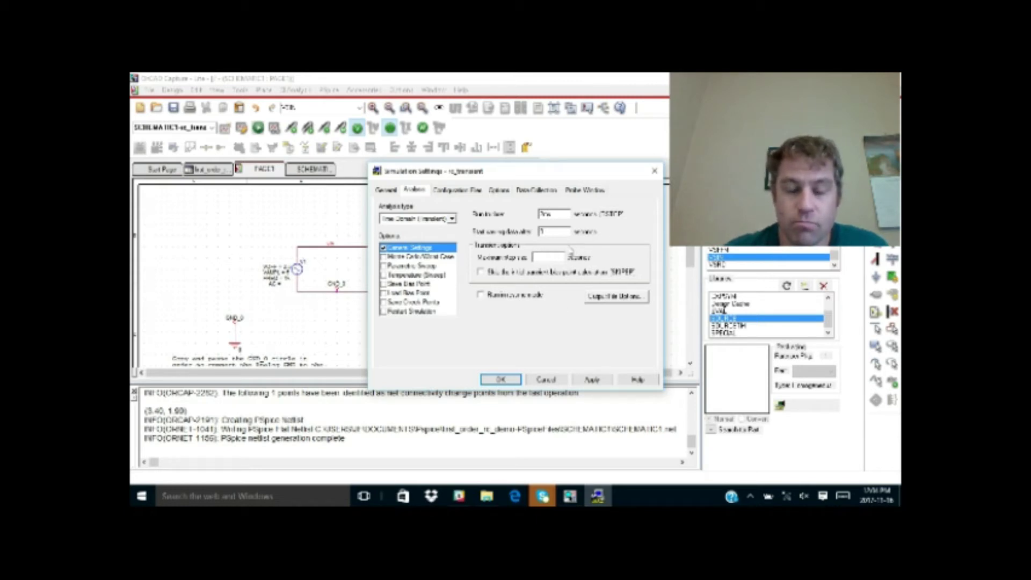
{"action": "type", "text": "10"}
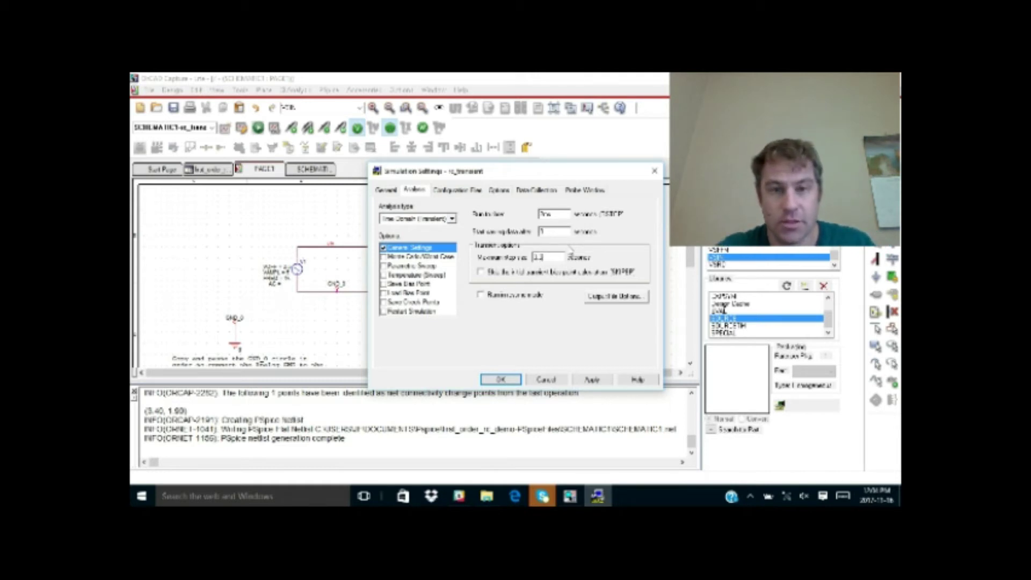
{"action": "type", "text": "ns"}
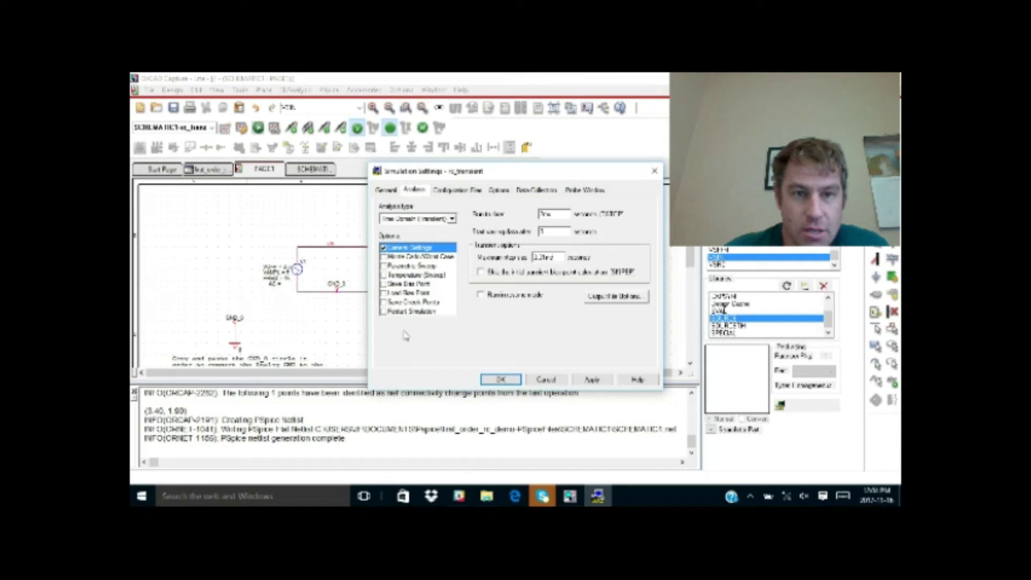
{"action": "left_click", "coordinate": [454, 220]}
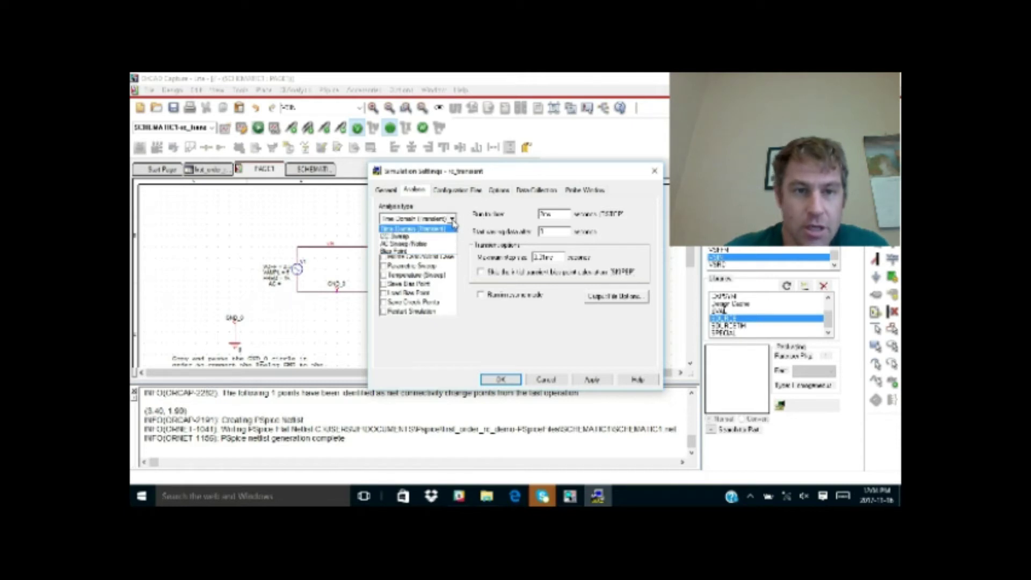
{"action": "left_click", "coordinate": [454, 225]}
{"action": "left_click", "coordinate": [594, 379]}
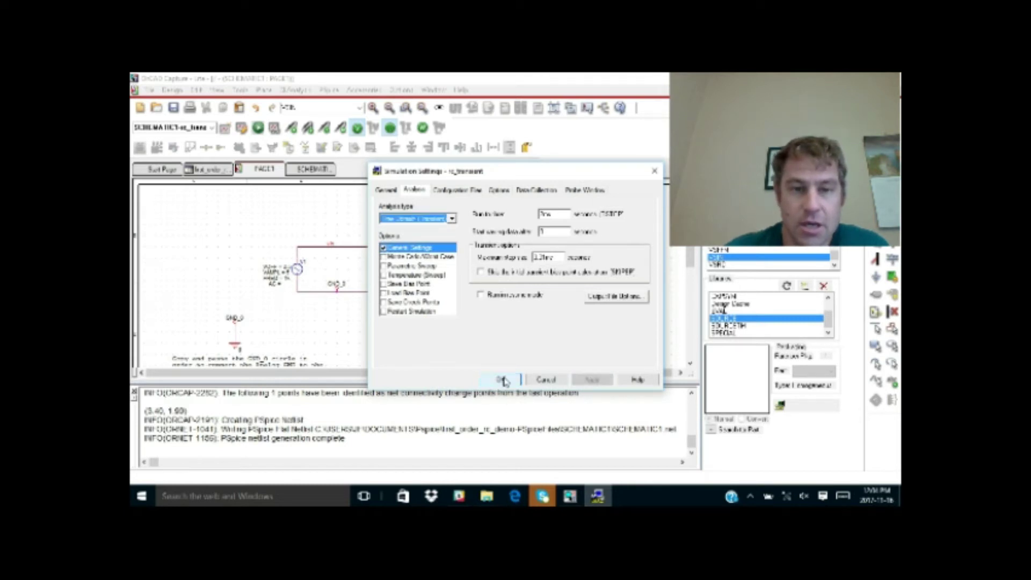
Review the profile's general, configuration file, solver option, data collection and Probe window settings, and accept the simulation profile
{"action": "left_click", "coordinate": [388, 190]}
{"action": "left_click", "coordinate": [414, 191]}
{"action": "left_click", "coordinate": [456, 191]}
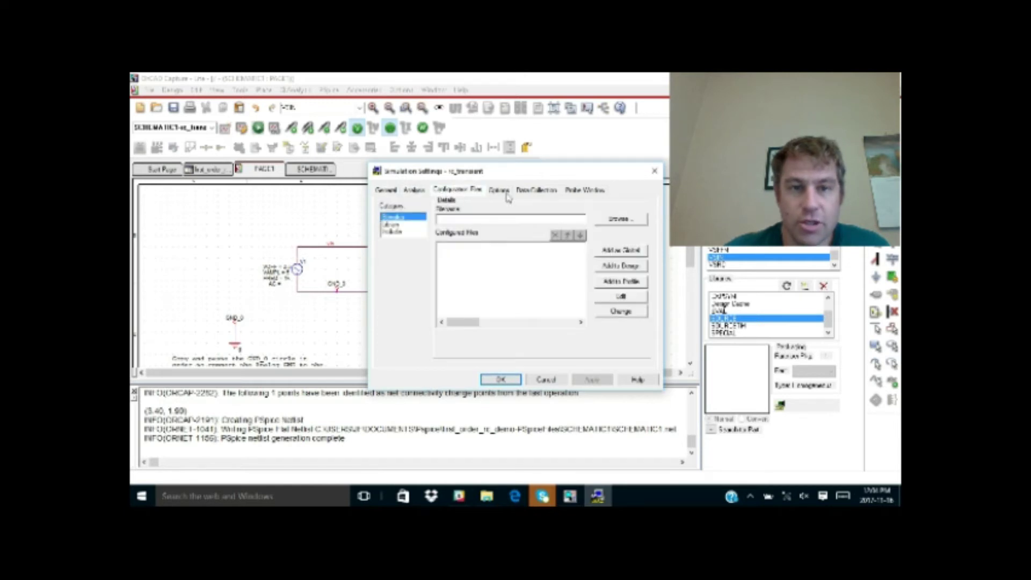
{"action": "left_click", "coordinate": [497, 192]}
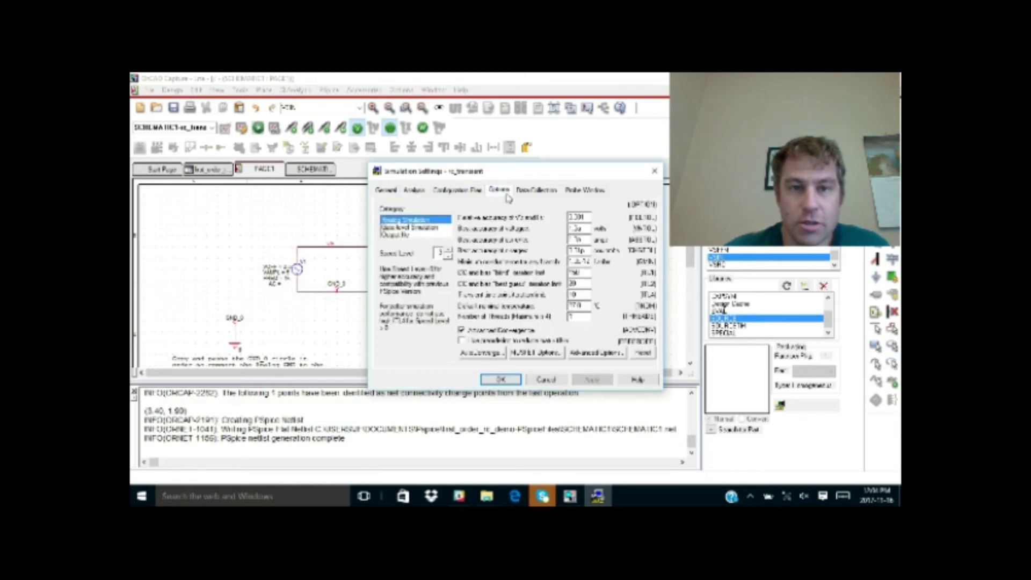
{"action": "left_click", "coordinate": [534, 192]}
{"action": "left_click", "coordinate": [584, 193]}
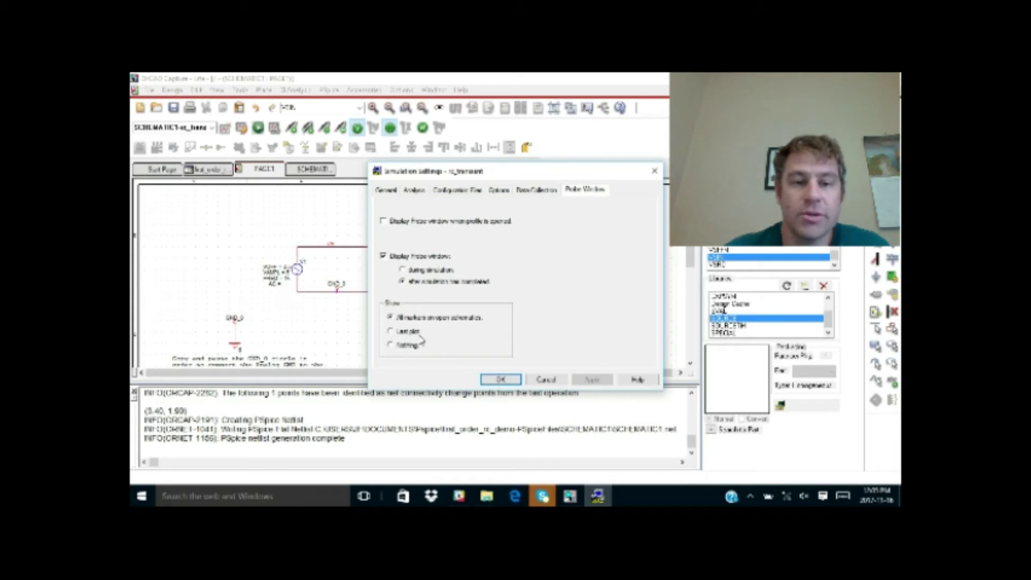
{"action": "left_click", "coordinate": [501, 380]}
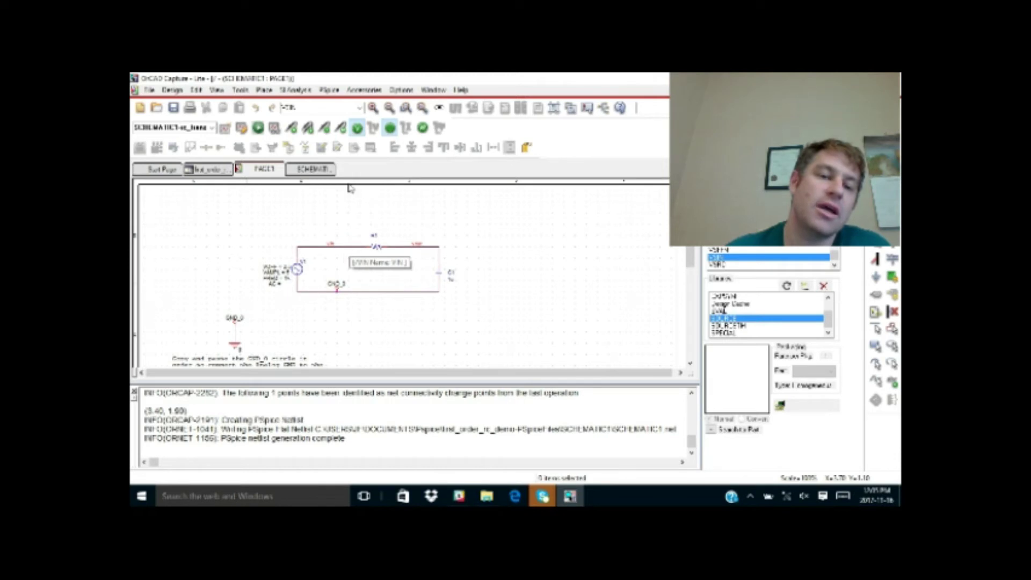
Place voltage markers on the VIN and VOUT nets and a current marker on the resistor's pin
{"action": "left_click", "coordinate": [294, 129]}
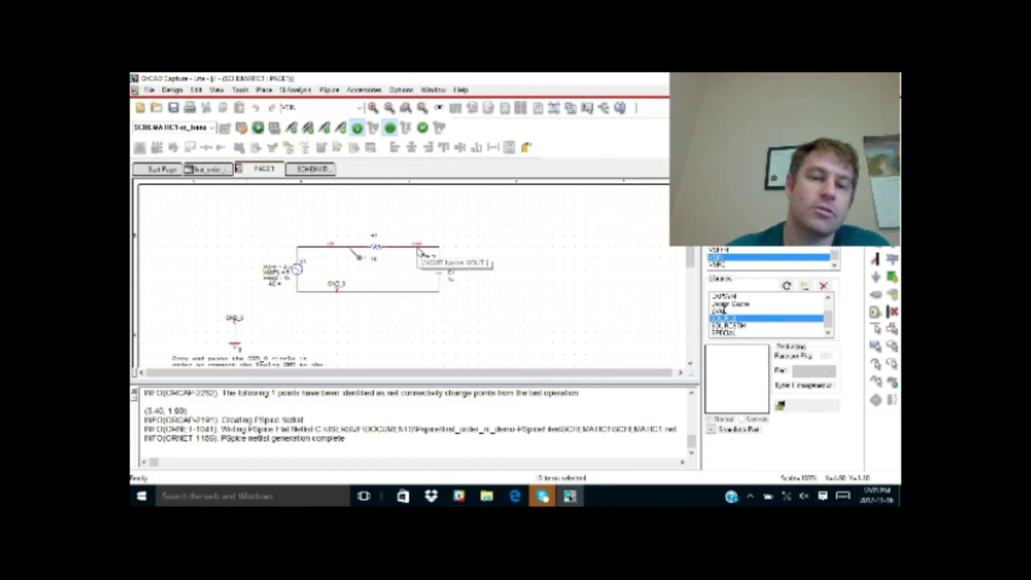
{"action": "left_click", "coordinate": [422, 249]}
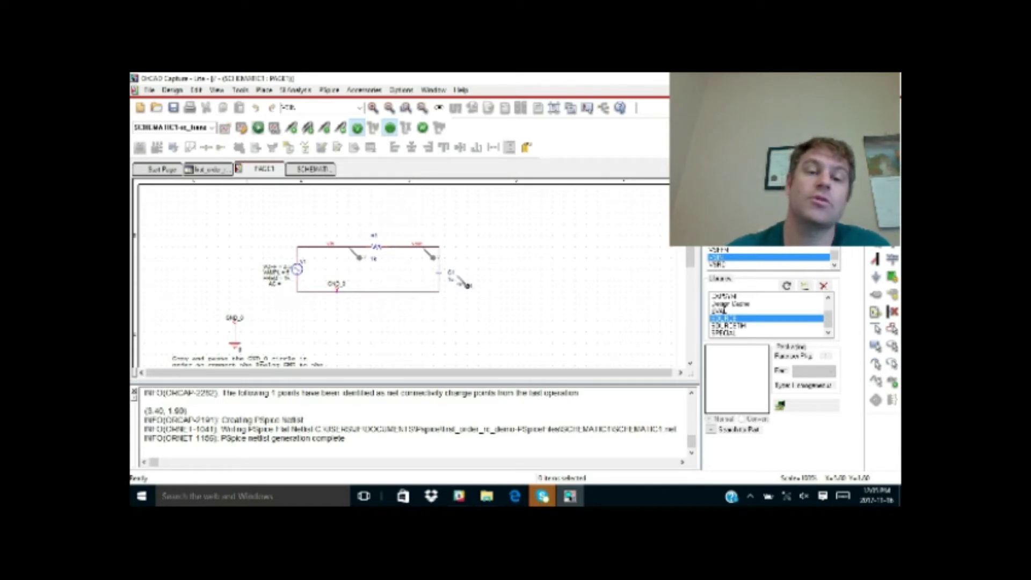
{"action": "left_click", "coordinate": [429, 291]}
{"action": "key", "text": "Escape"}
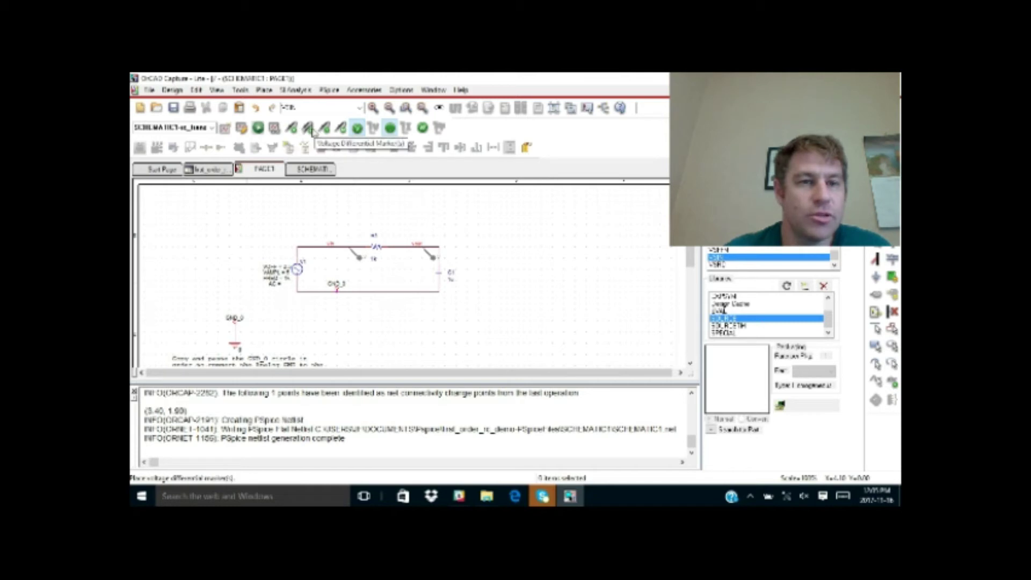
{"action": "left_click", "coordinate": [329, 133]}
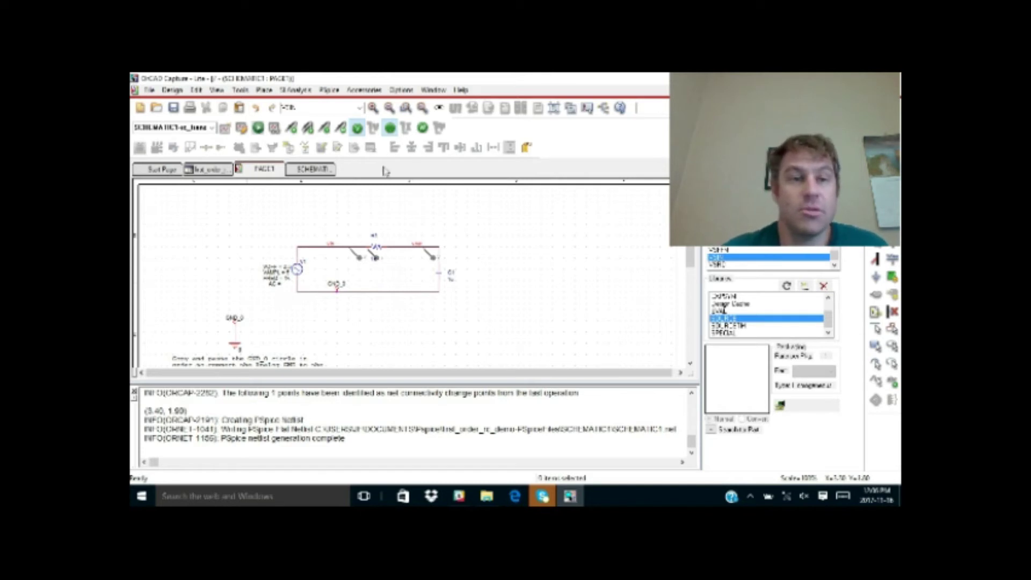
Try to run the transient simulation and check its PSpice A/D window before returning to the schematic
{"action": "left_click", "coordinate": [336, 95]}
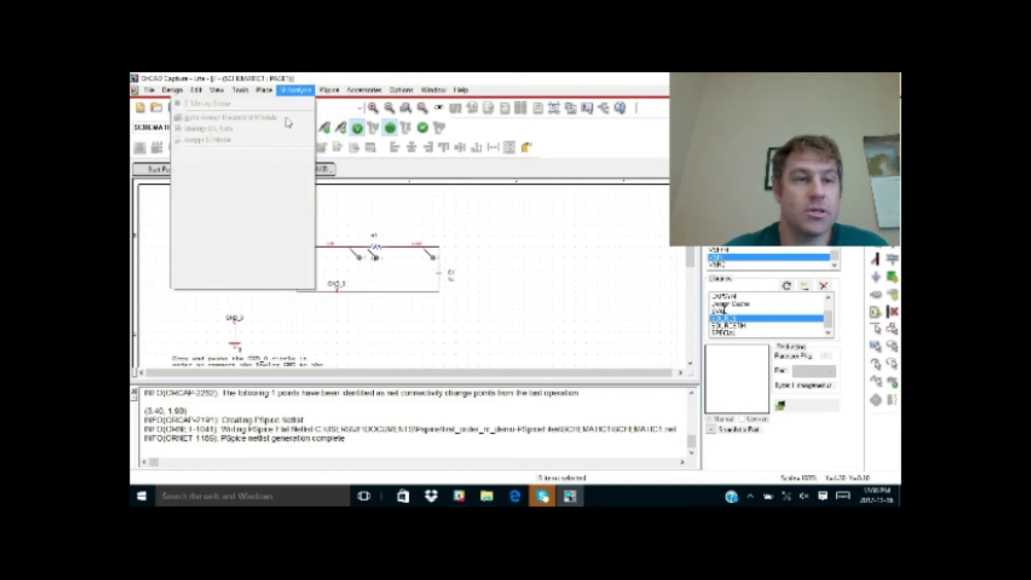
{"action": "left_click", "coordinate": [250, 125]}
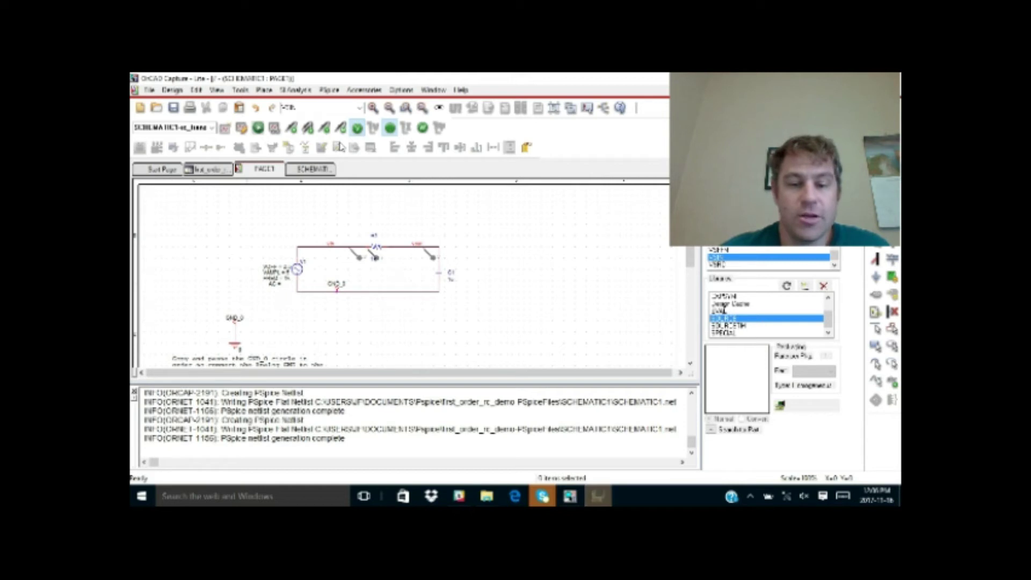
{"action": "left_click", "coordinate": [597, 496]}
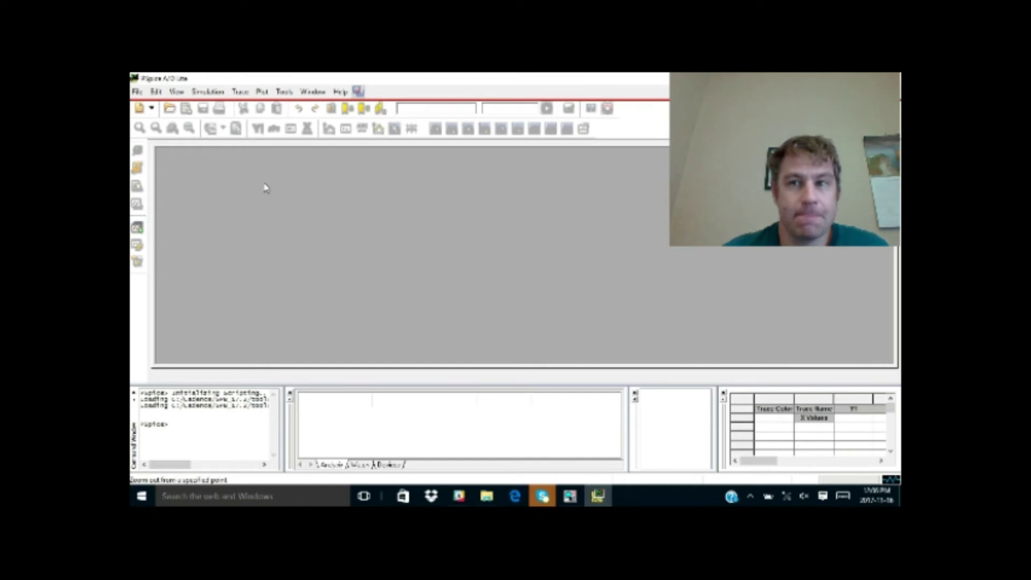
{"action": "double_click", "coordinate": [328, 78]}
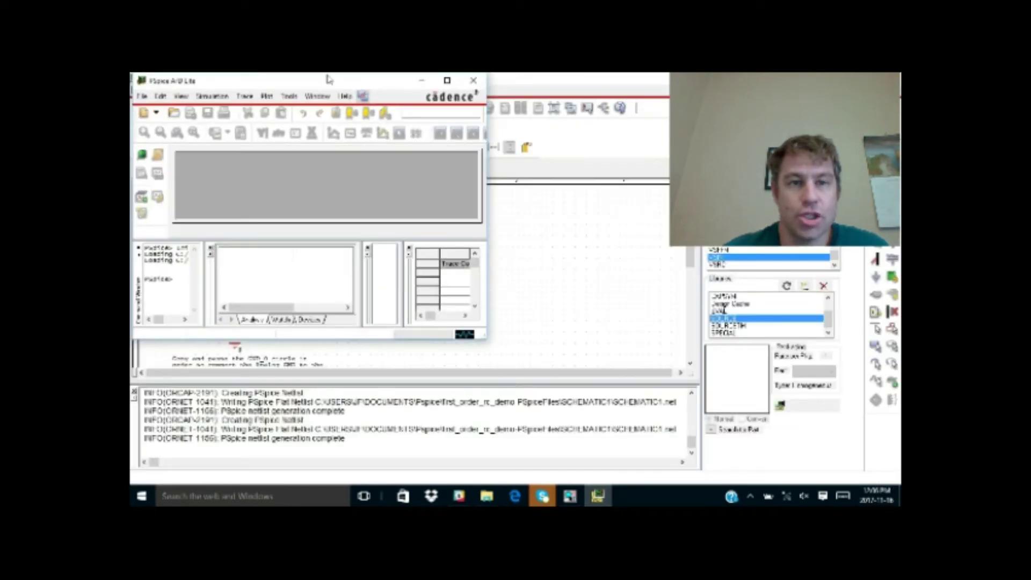
{"action": "left_click", "coordinate": [585, 264]}
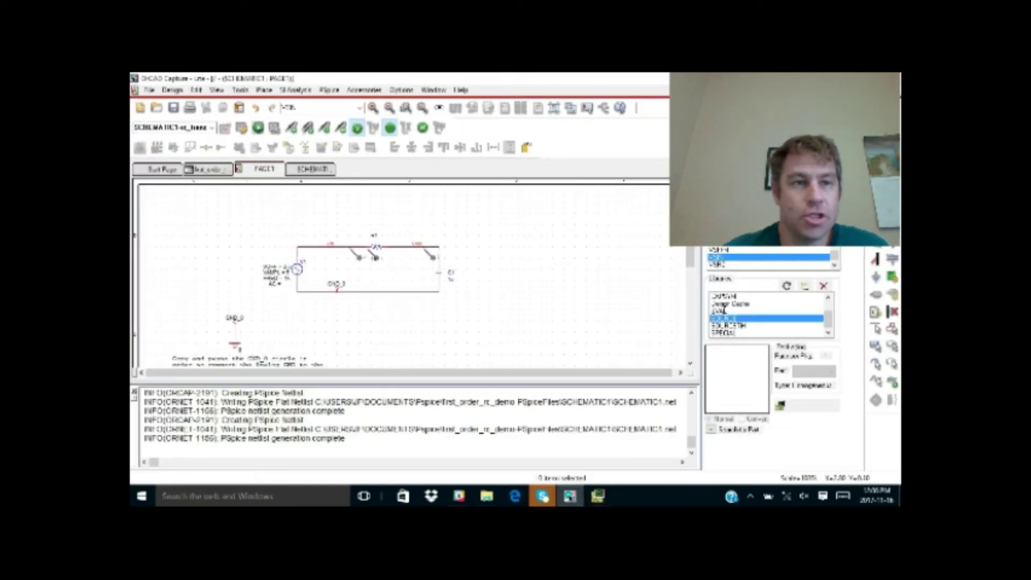
Save the schematic design with its simulation markers
{"action": "left_click", "coordinate": [149, 90]}
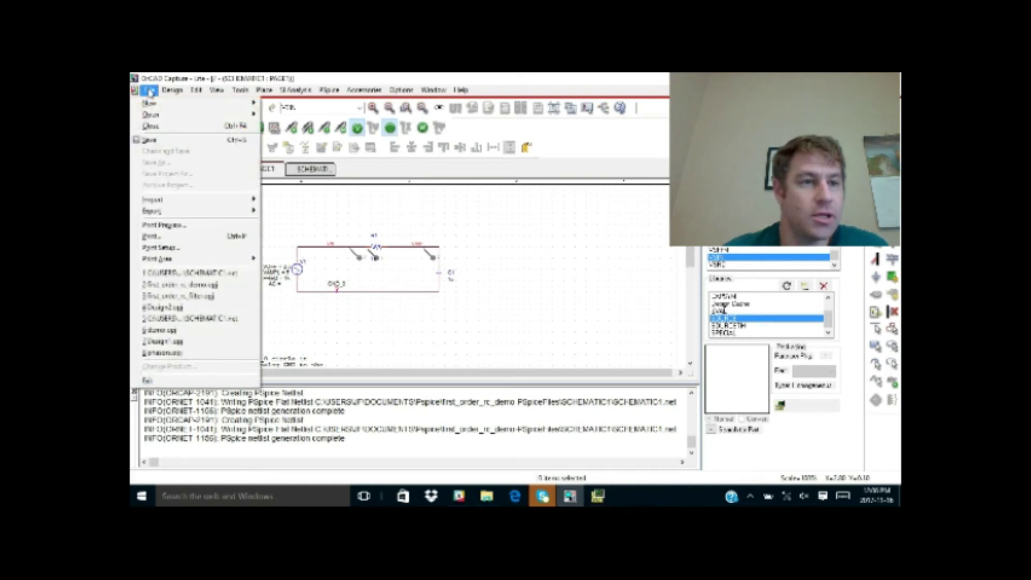
{"action": "left_click", "coordinate": [153, 139]}
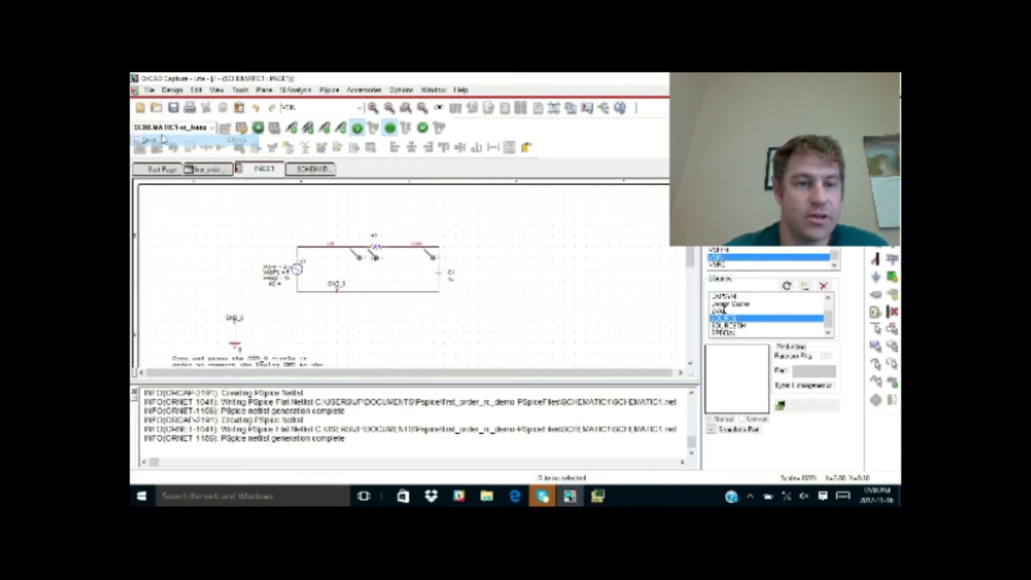
{"action": "left_click", "coordinate": [292, 92]}
{"action": "left_click", "coordinate": [444, 229]}
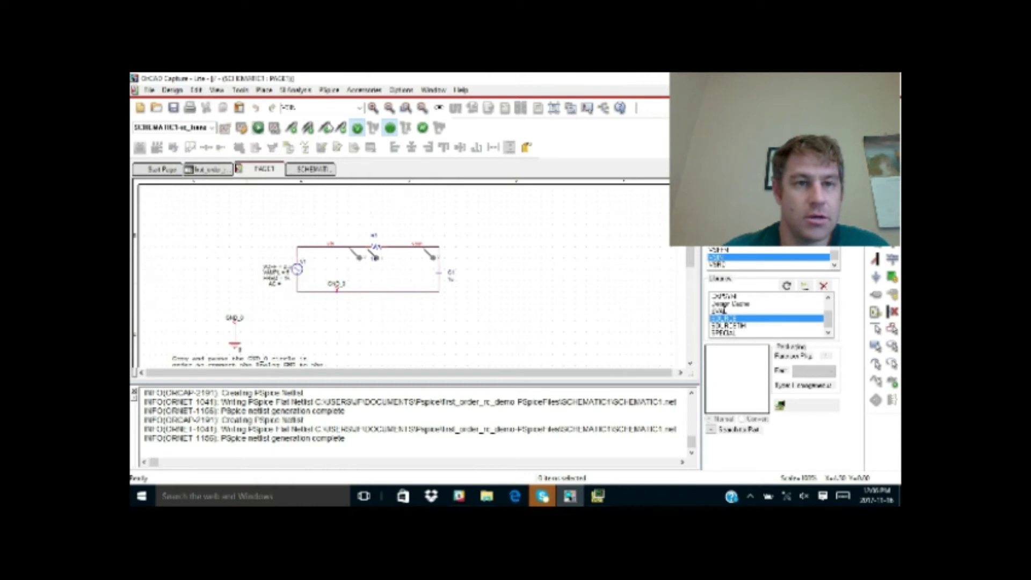
Switch to PSpice A/D, maximize its window and look through the available simulation, trace and file commands
{"action": "left_click", "coordinate": [596, 498]}
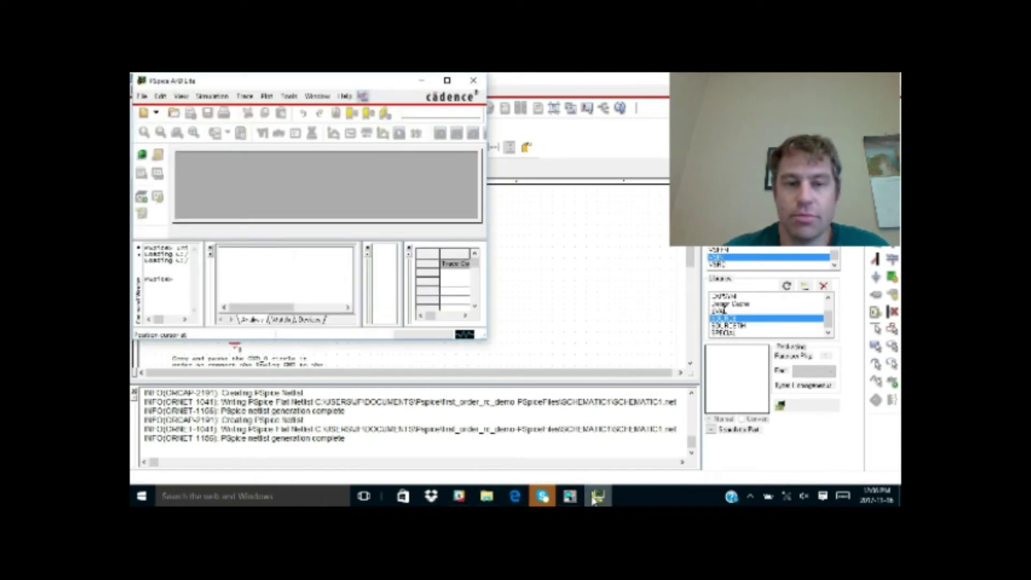
{"action": "left_click", "coordinate": [447, 80]}
{"action": "left_click", "coordinate": [206, 93]}
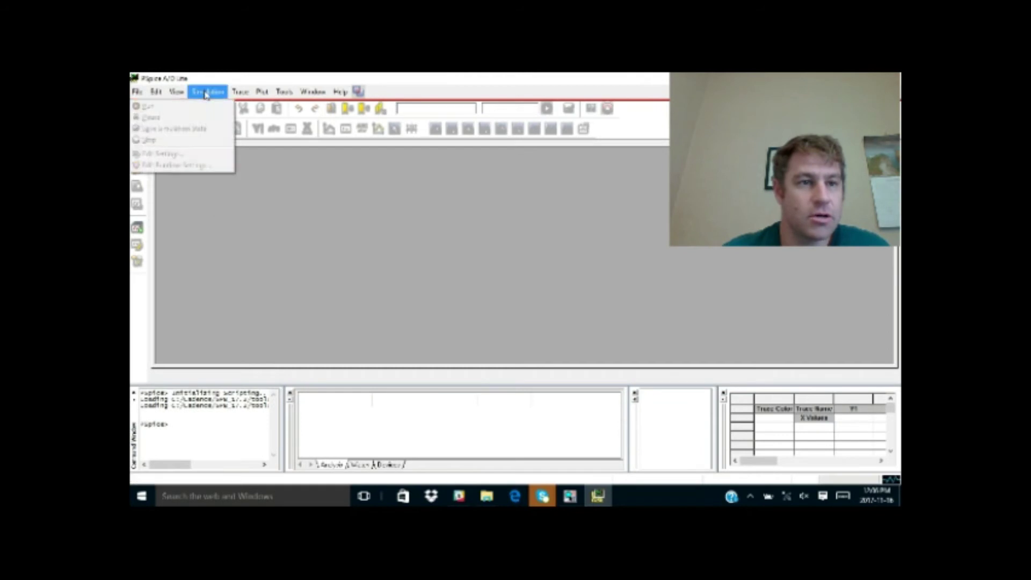
{"action": "mouse_move", "coordinate": [250, 96]}
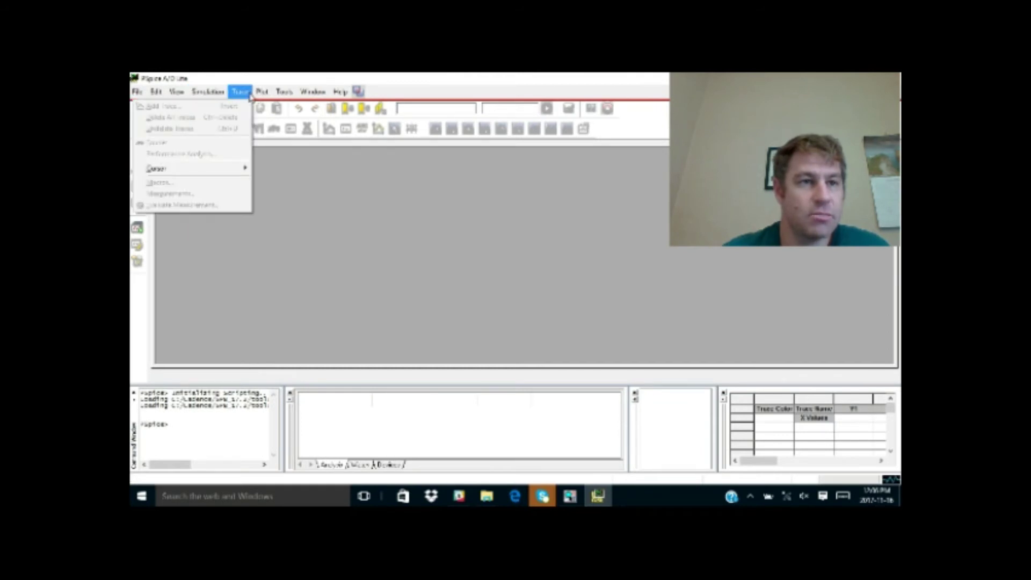
{"action": "mouse_move", "coordinate": [289, 97]}
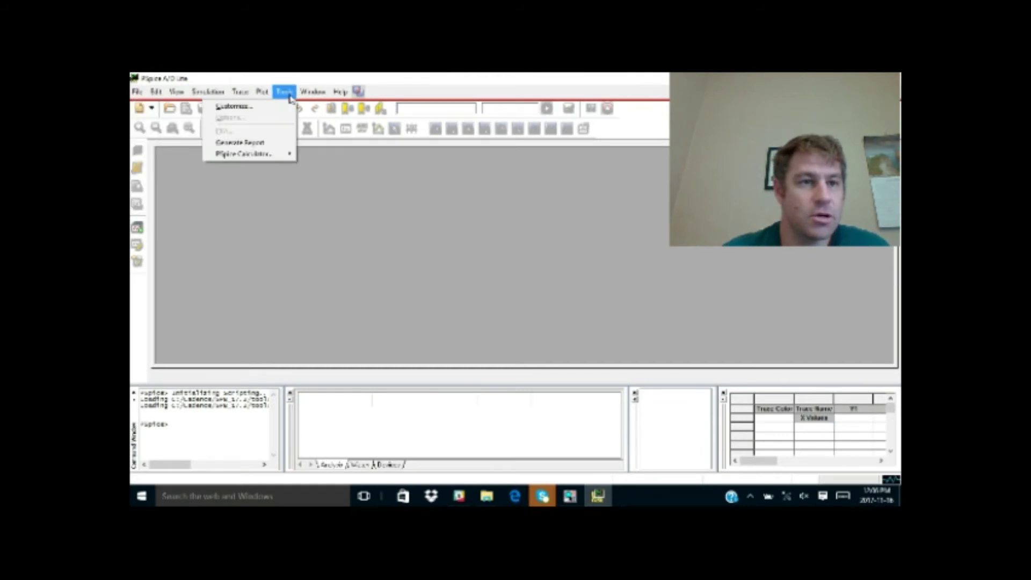
{"action": "mouse_move", "coordinate": [134, 93]}
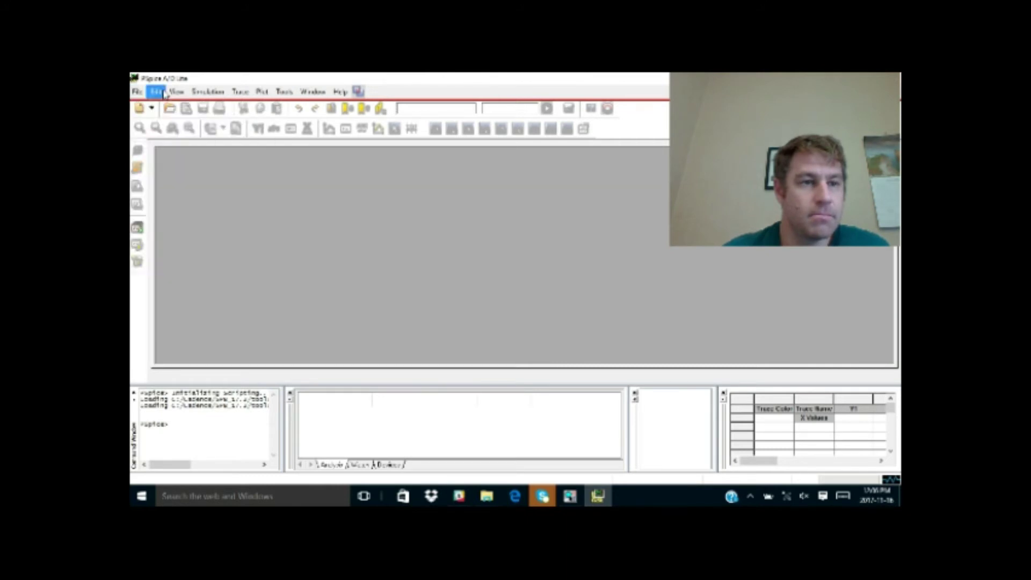
{"action": "mouse_move", "coordinate": [217, 95]}
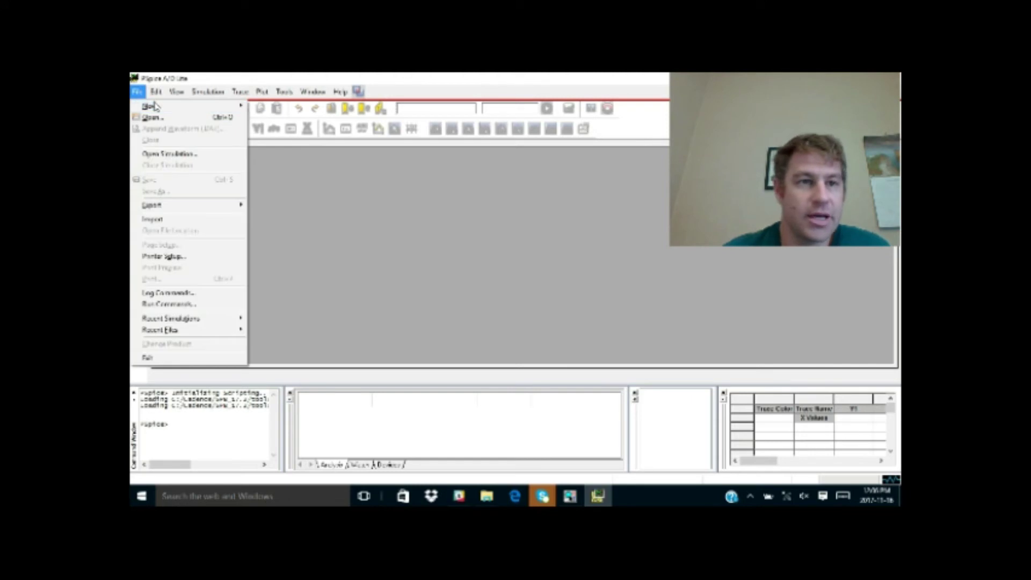
{"action": "mouse_move", "coordinate": [193, 176]}
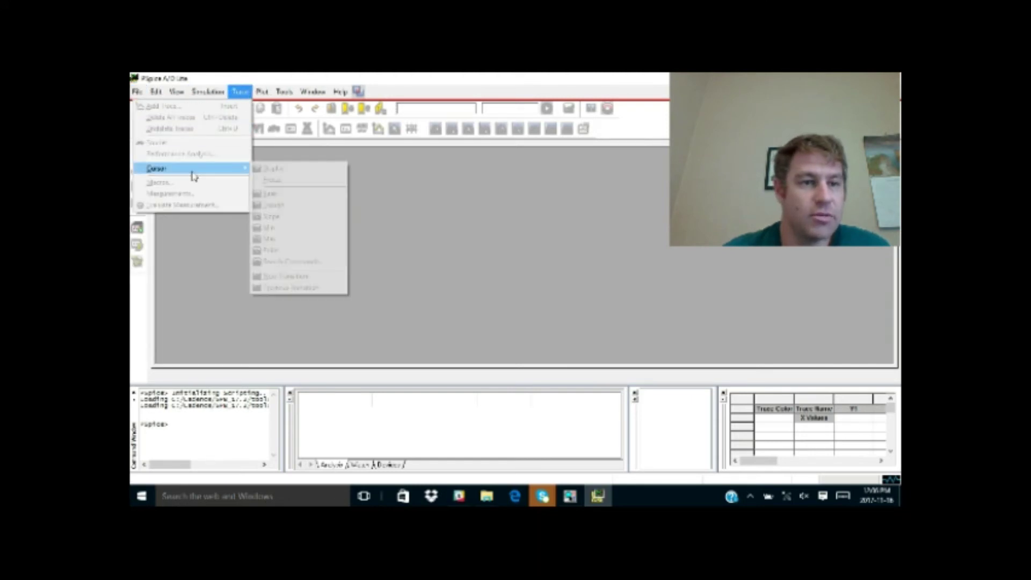
{"action": "left_click", "coordinate": [651, 320]}
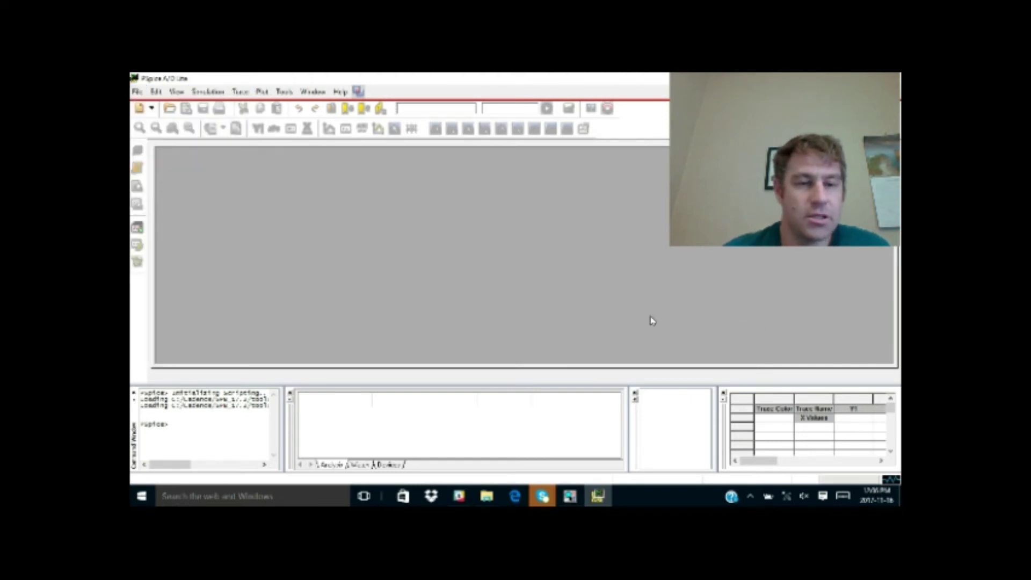
Return to the schematic page and run the rc_transient simulation to plot the VIN, VOUT and resistor current waveforms
{"action": "key", "text": "alt+Tab"}
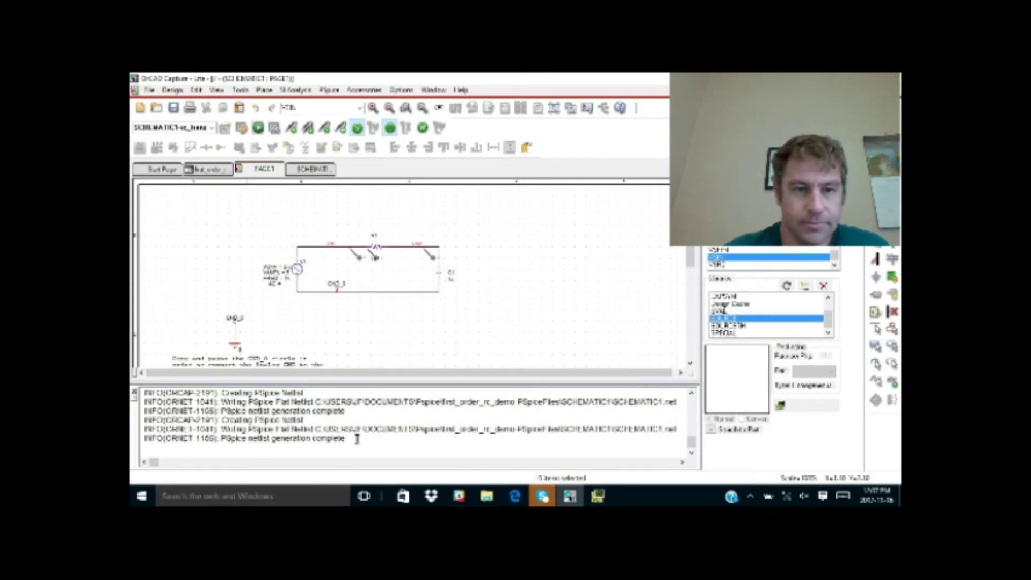
{"action": "left_click", "coordinate": [358, 256]}
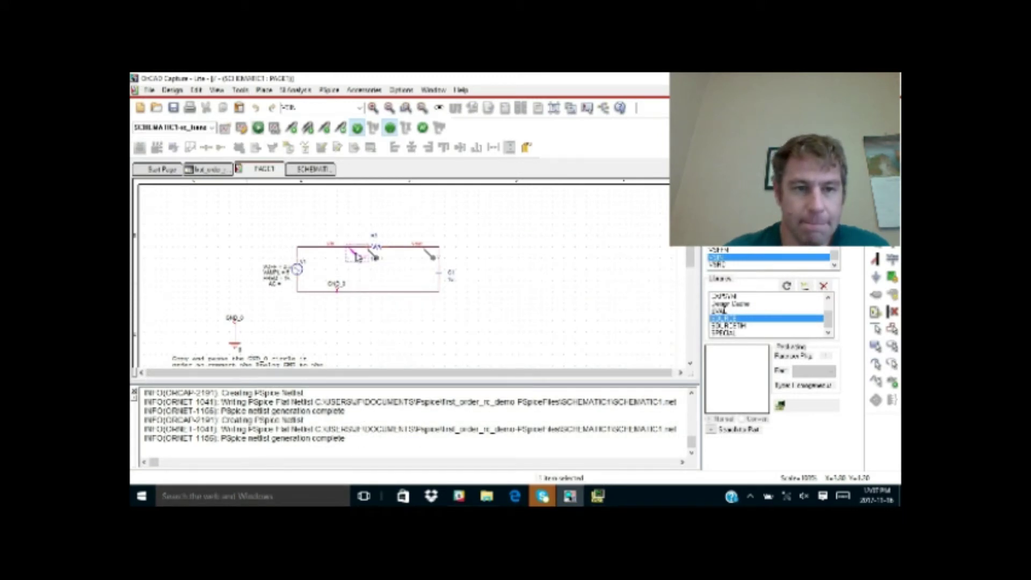
{"action": "left_click", "coordinate": [376, 271]}
{"action": "left_click", "coordinate": [357, 256]}
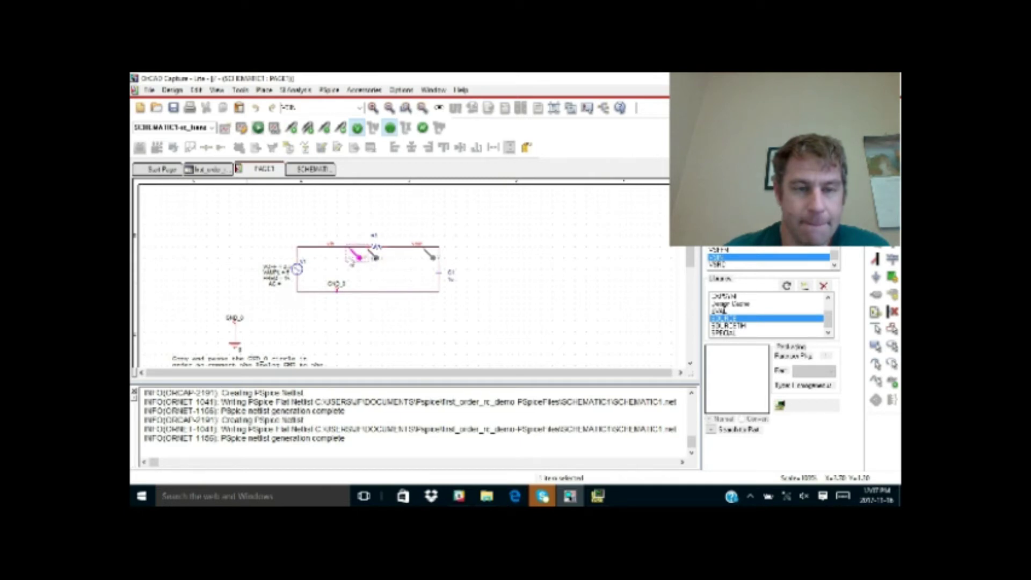
{"action": "left_click", "coordinate": [329, 91]}
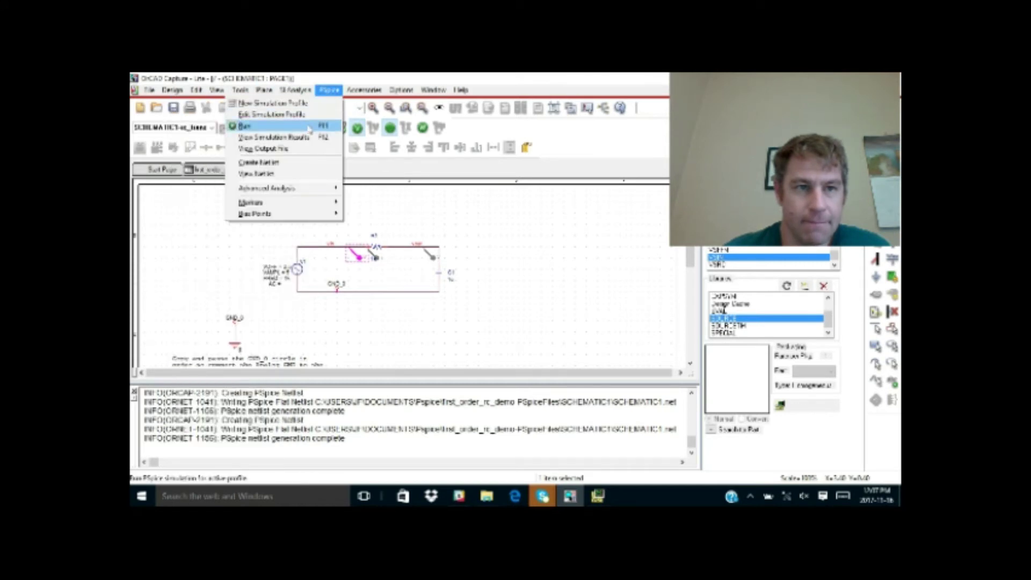
{"action": "left_click", "coordinate": [310, 126]}
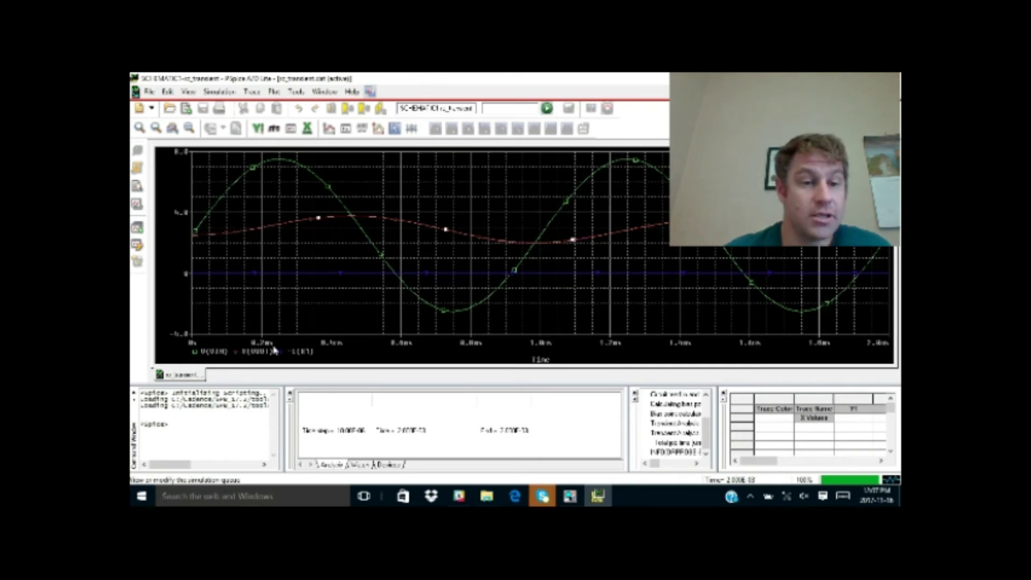
Add a second plot to the waveform window and move the -I(R1) current trace into it, leaving the voltages in the original plot
{"action": "left_click", "coordinate": [300, 352]}
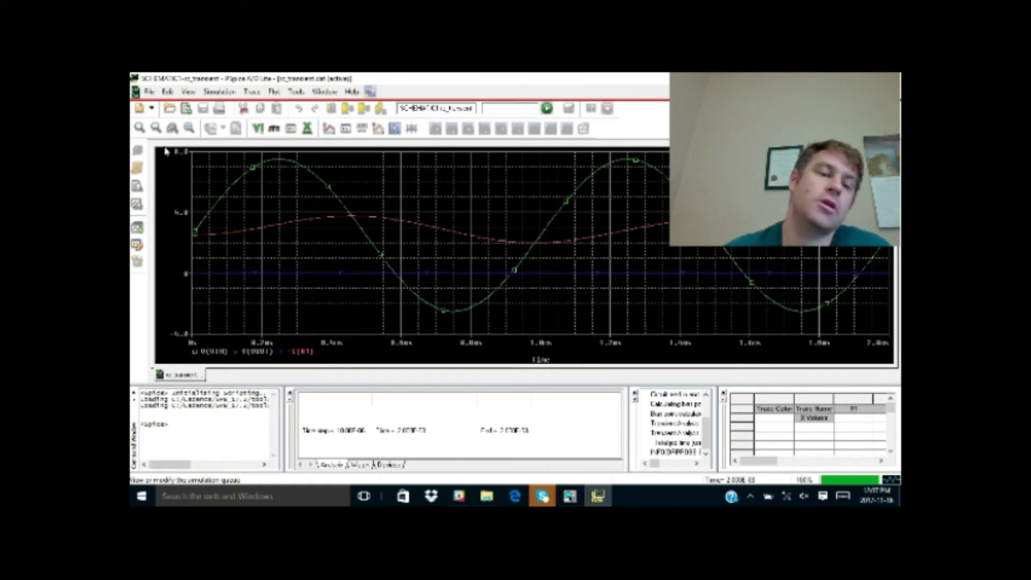
{"action": "left_click", "coordinate": [310, 273]}
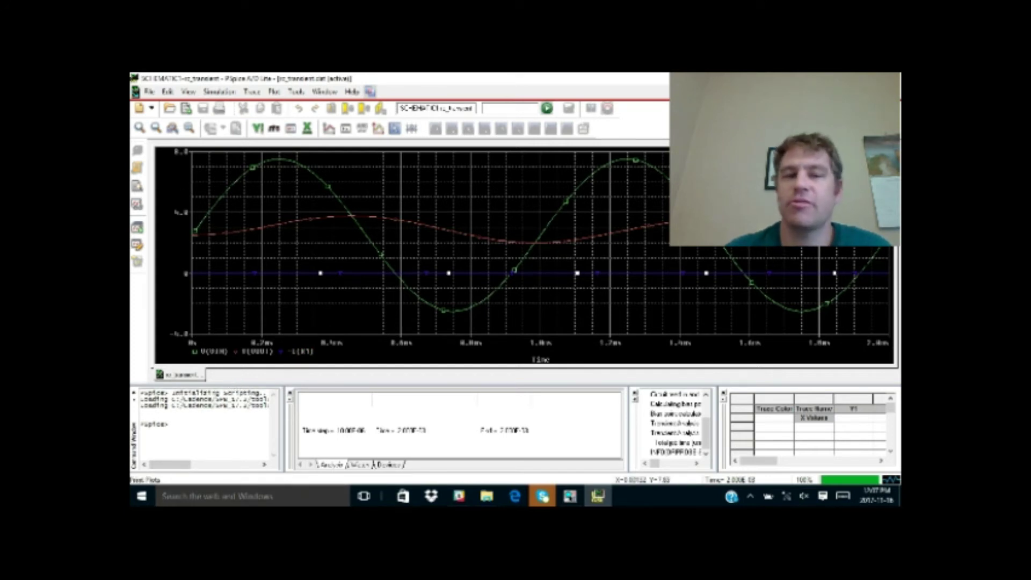
{"action": "left_click", "coordinate": [252, 93]}
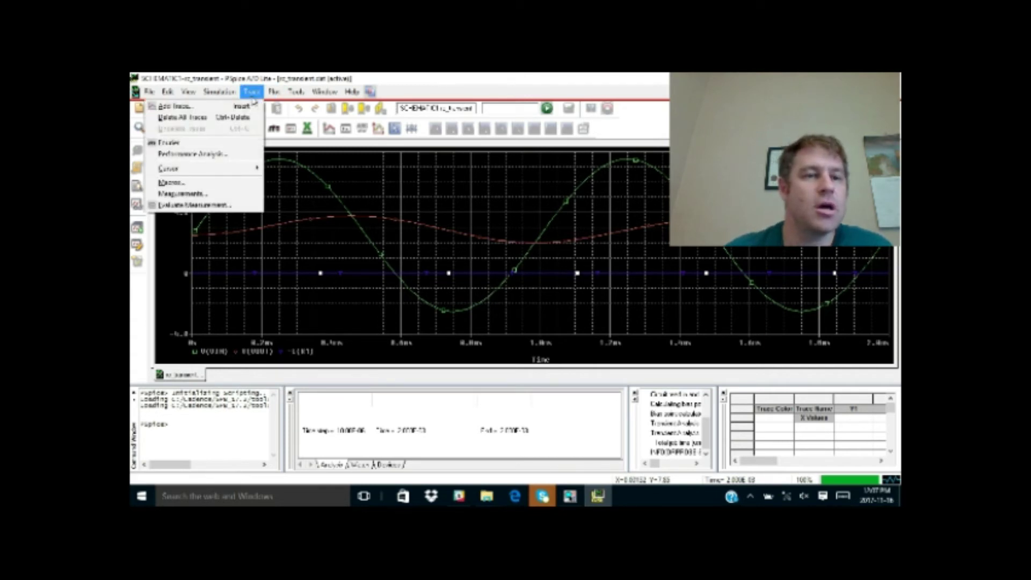
{"action": "mouse_move", "coordinate": [283, 92]}
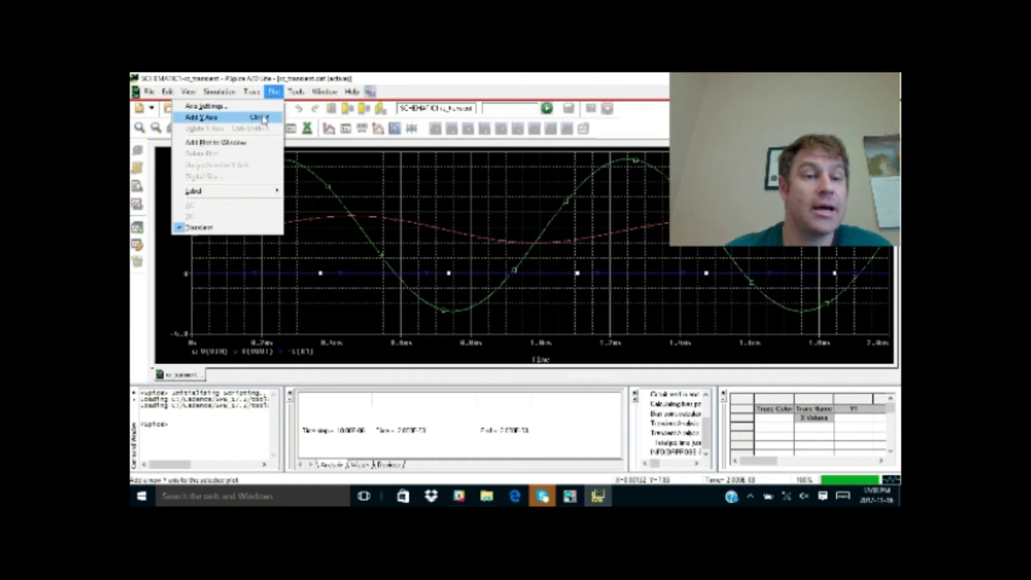
{"action": "left_click", "coordinate": [247, 143]}
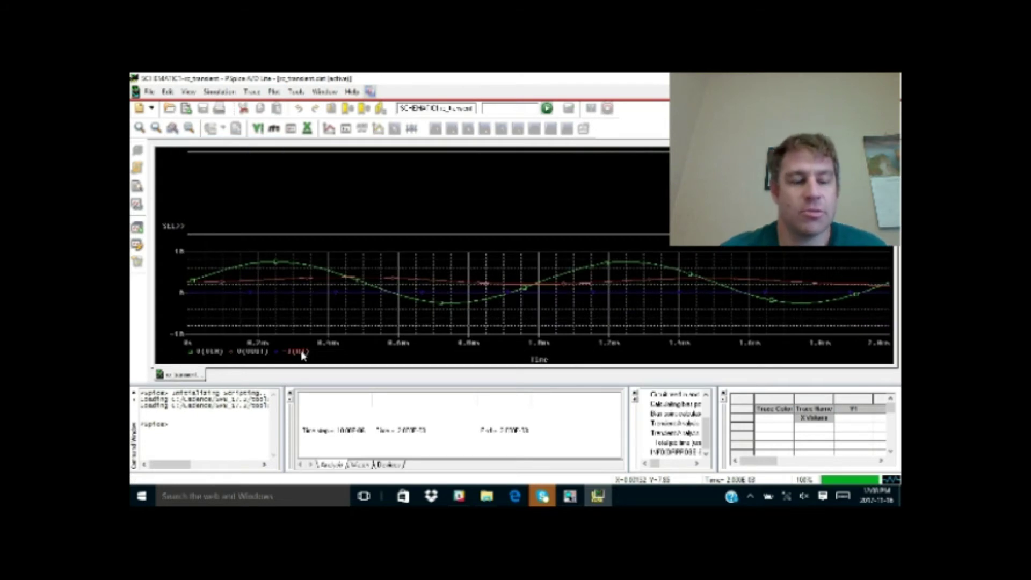
{"action": "key", "text": "Delete"}
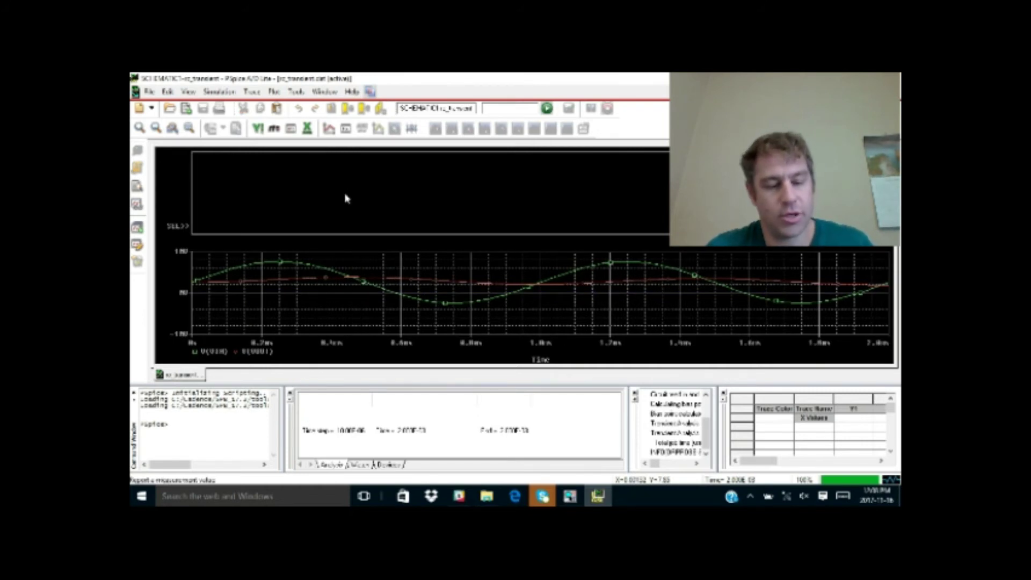
{"action": "key", "text": "ctrl+v"}
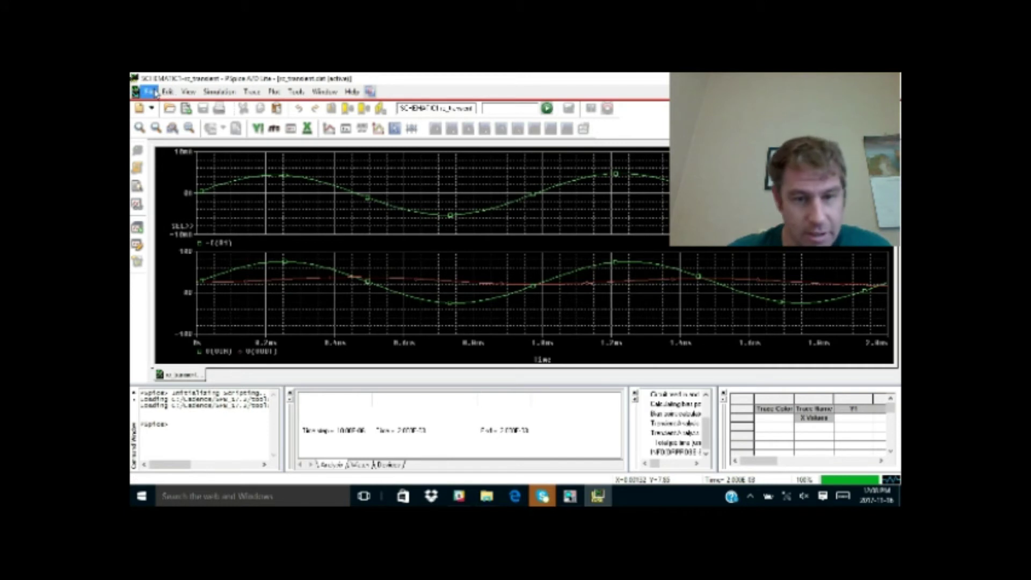
Display the trace cursors and place the first at about 0.57 ms and the second at about 1.01 ms on the current waveform
{"action": "left_click", "coordinate": [296, 92]}
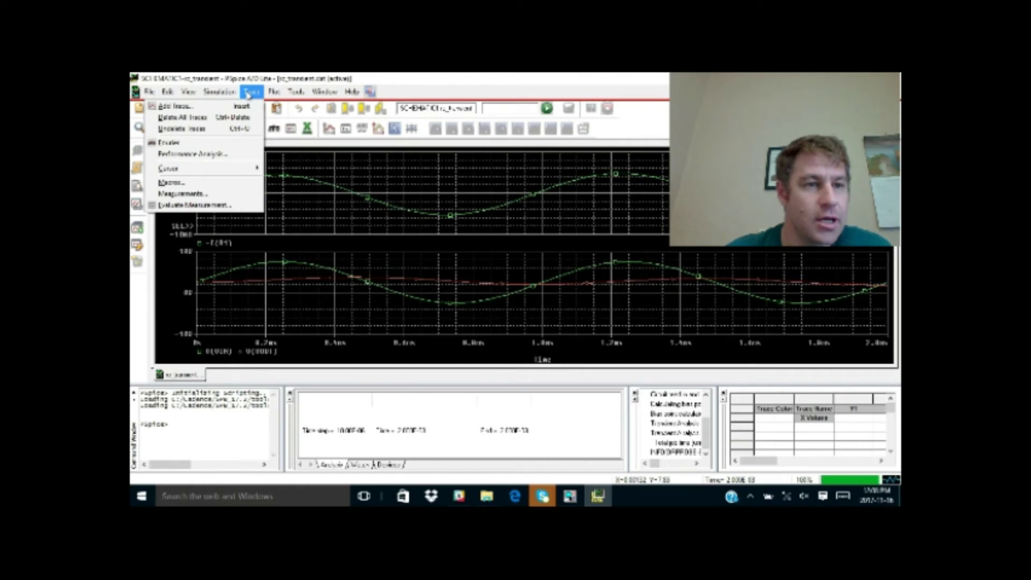
{"action": "mouse_move", "coordinate": [248, 168]}
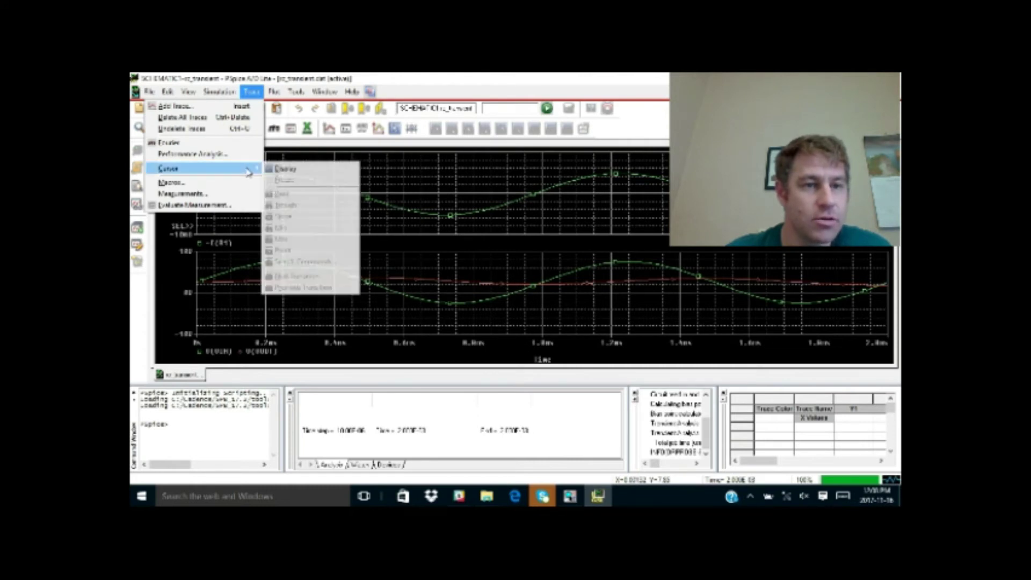
{"action": "left_click", "coordinate": [295, 170]}
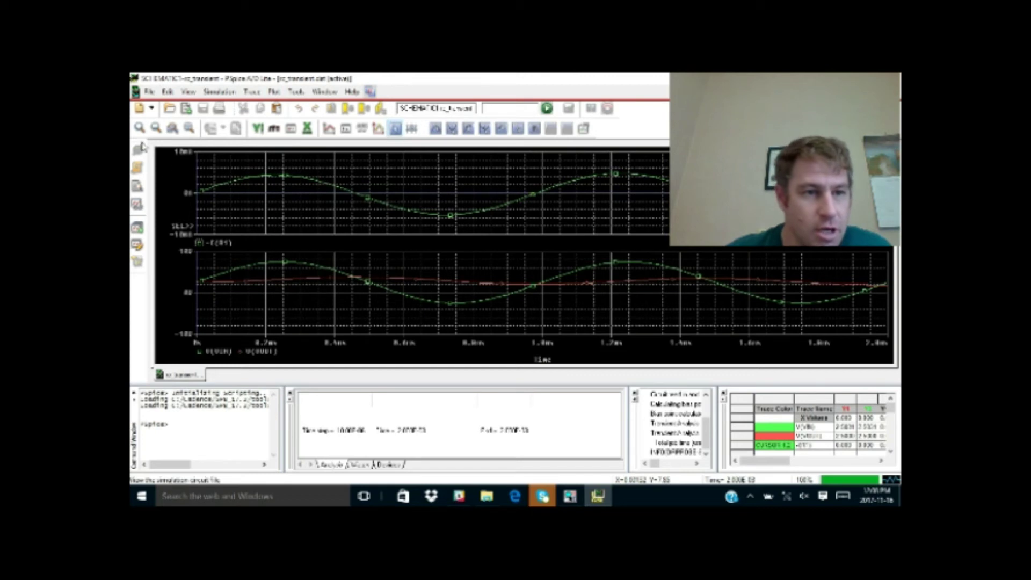
{"action": "left_click", "coordinate": [199, 196]}
{"action": "left_click", "coordinate": [214, 189]}
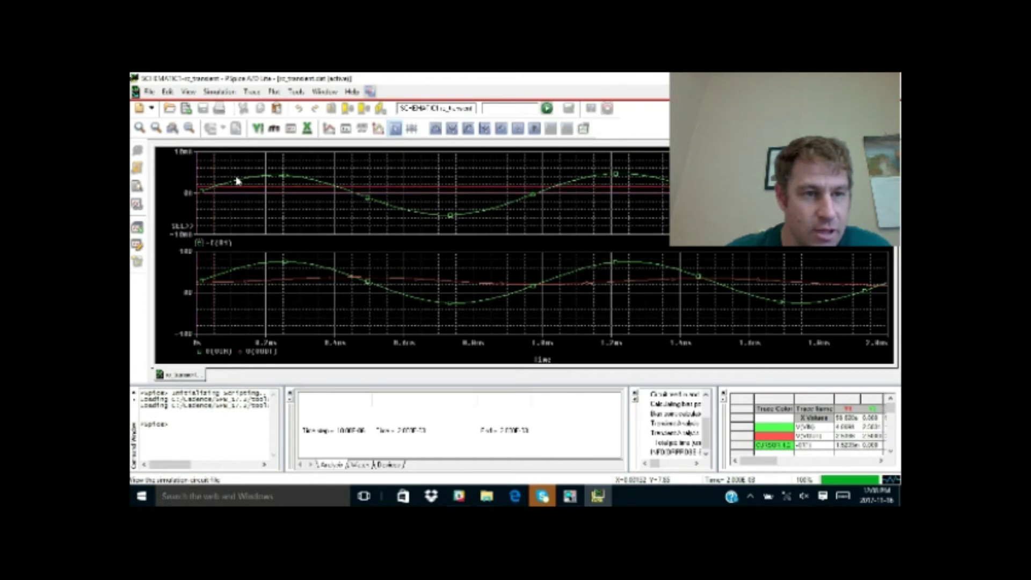
{"action": "left_click_drag", "start_coordinate": [247, 179], "coordinate": [338, 192]}
{"action": "left_click", "coordinate": [394, 210]}
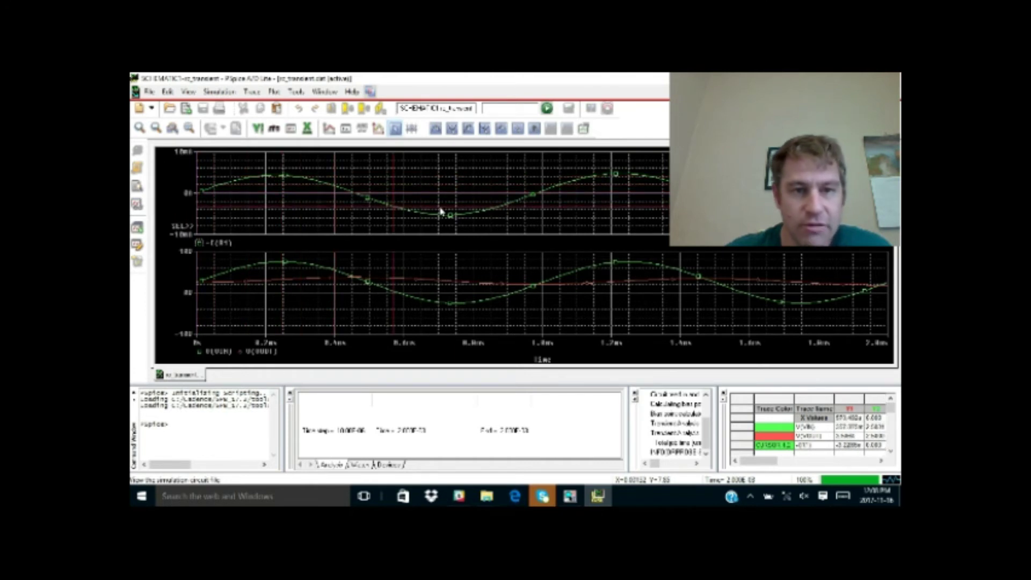
{"action": "right_click", "coordinate": [548, 192]}
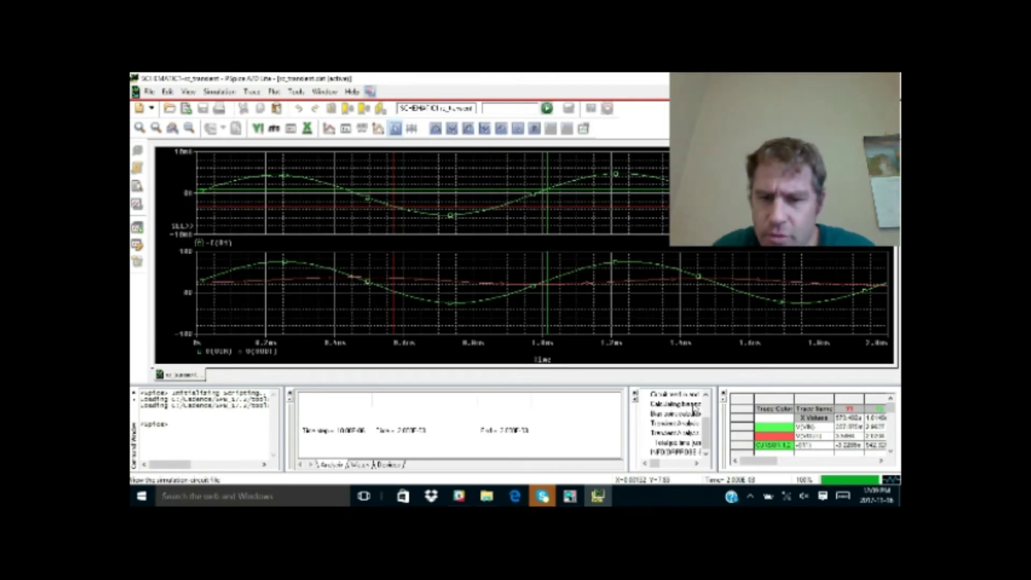
Widen the cursor value table and move the first cursor near the first waveform peak, at about 0.26 ms
{"action": "left_click_drag", "start_coordinate": [624, 423], "coordinate": [486, 424]}
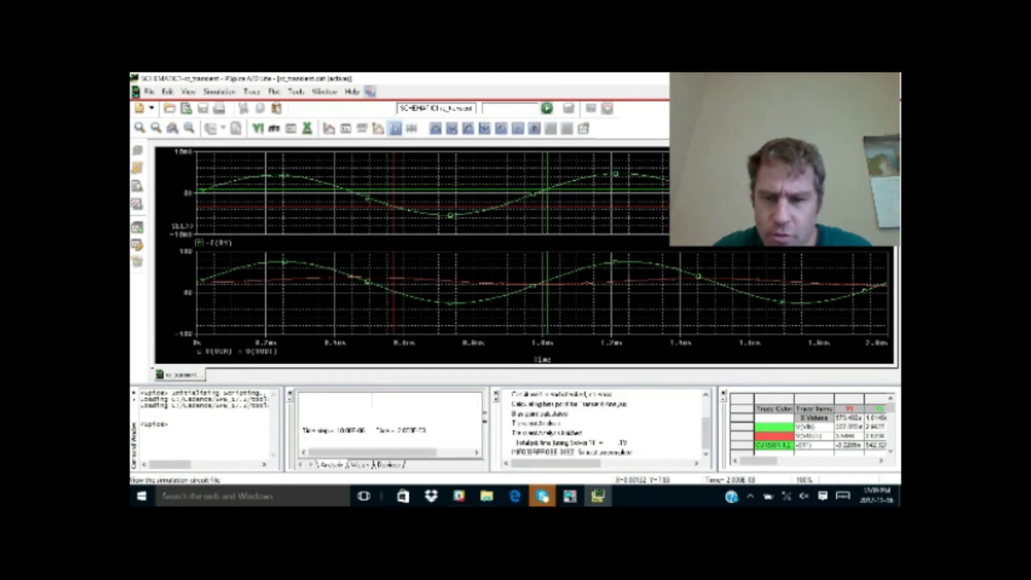
{"action": "left_click_drag", "start_coordinate": [710, 425], "coordinate": [629, 423]}
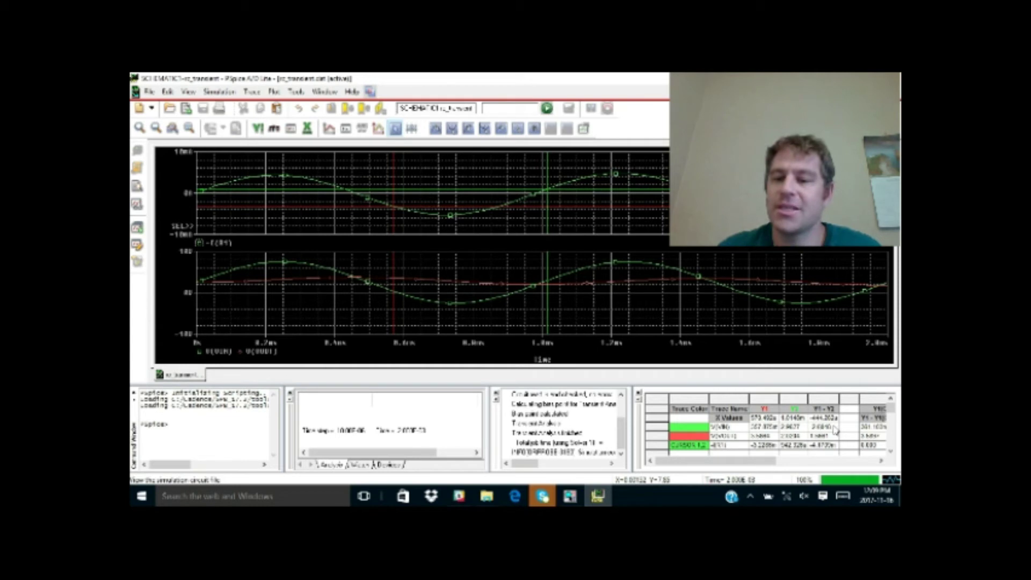
{"action": "left_click", "coordinate": [276, 177]}
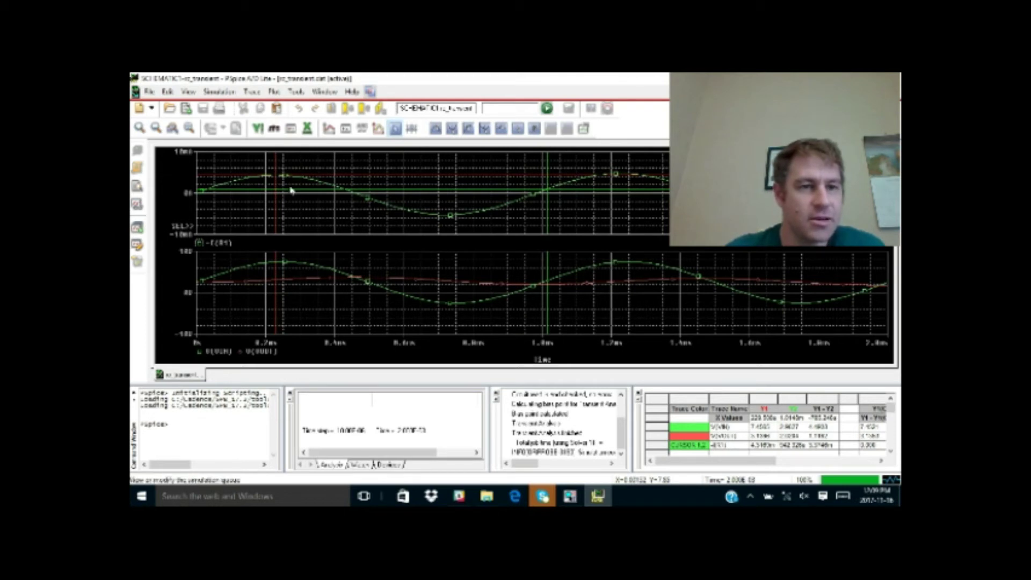
{"action": "left_click", "coordinate": [284, 264]}
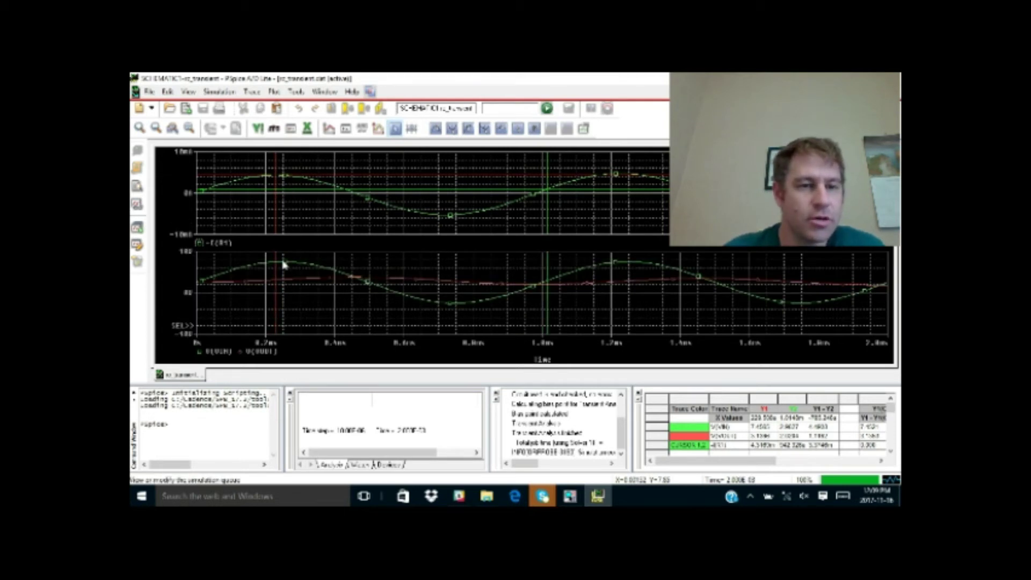
{"action": "left_click", "coordinate": [287, 265]}
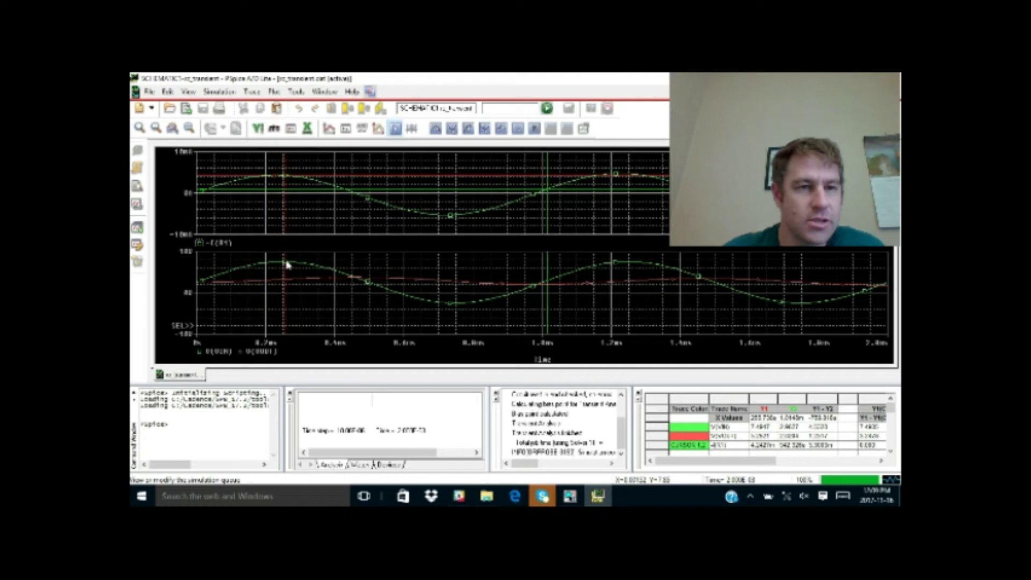
{"action": "left_click", "coordinate": [286, 264]}
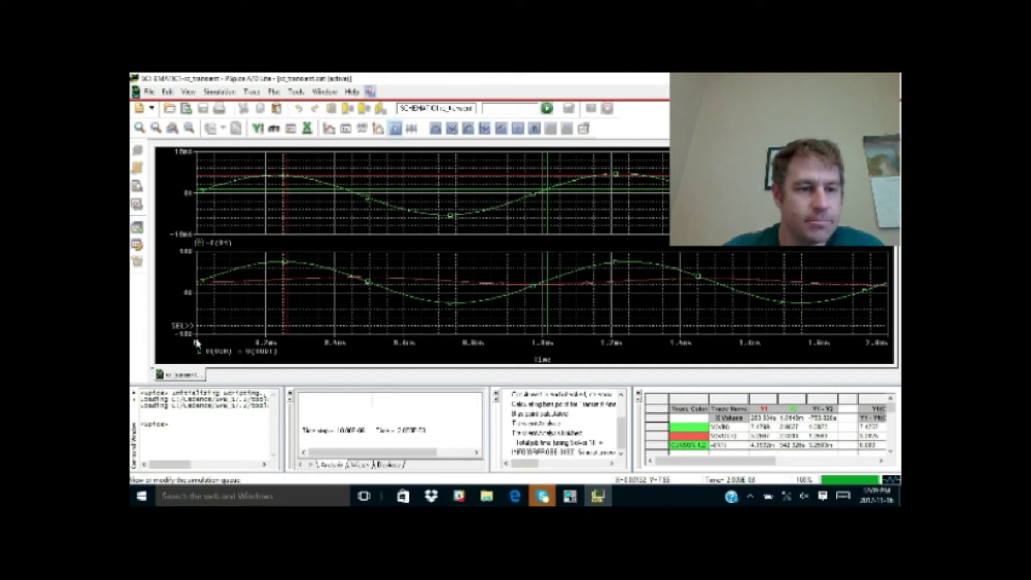
Attach the first cursor to V(VIN) at about 0.25 ms and the second cursor to V(VOUT) at about 0.53 ms
{"action": "left_click", "coordinate": [200, 352]}
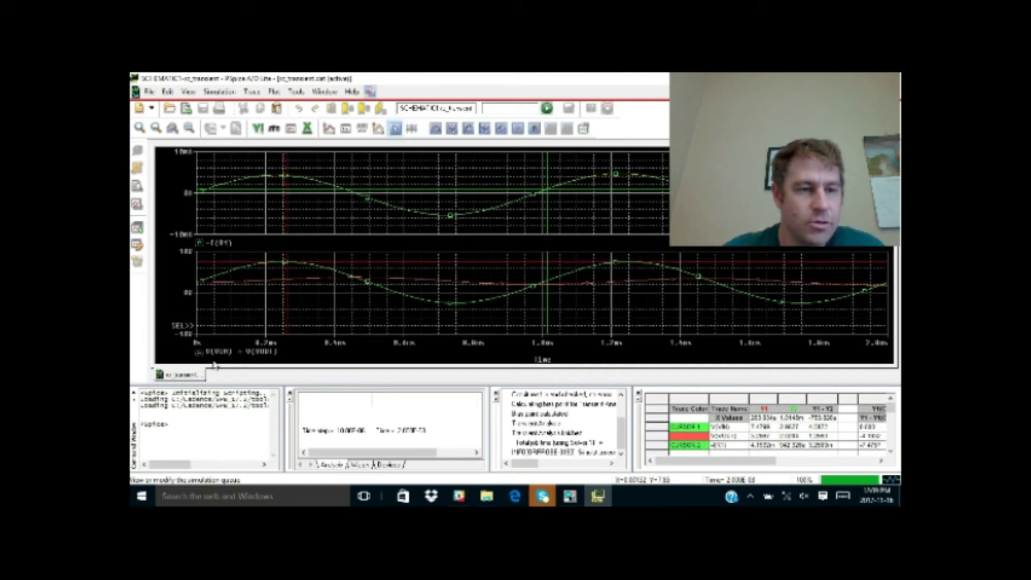
{"action": "right_click", "coordinate": [241, 353]}
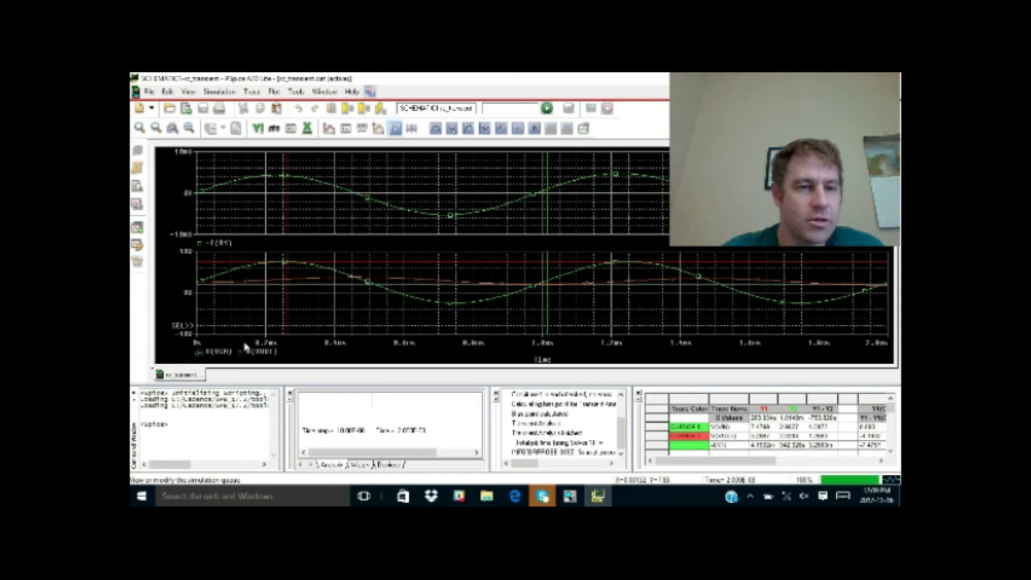
{"action": "left_click", "coordinate": [286, 264]}
{"action": "left_click", "coordinate": [285, 264]}
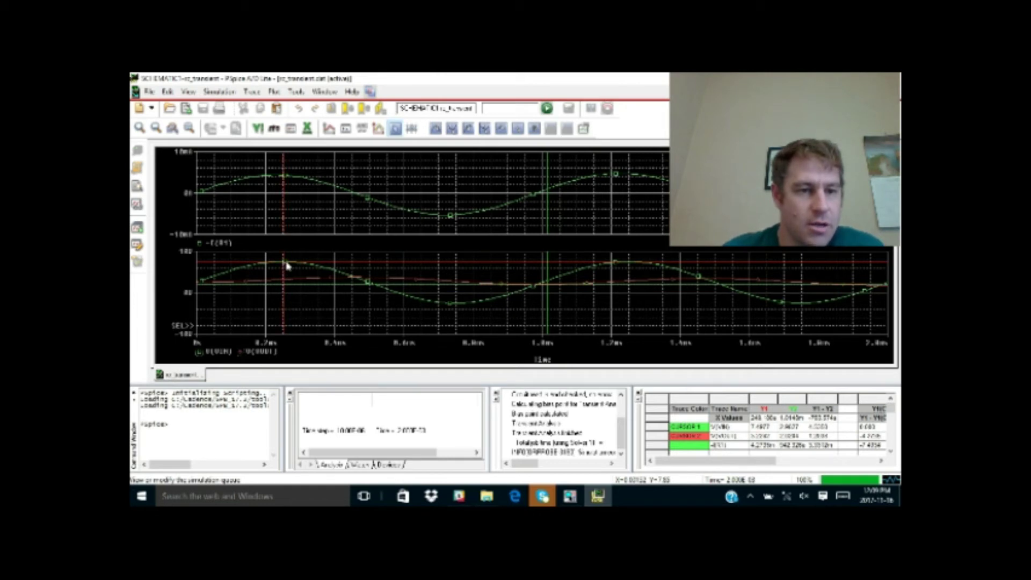
{"action": "left_click", "coordinate": [287, 265]}
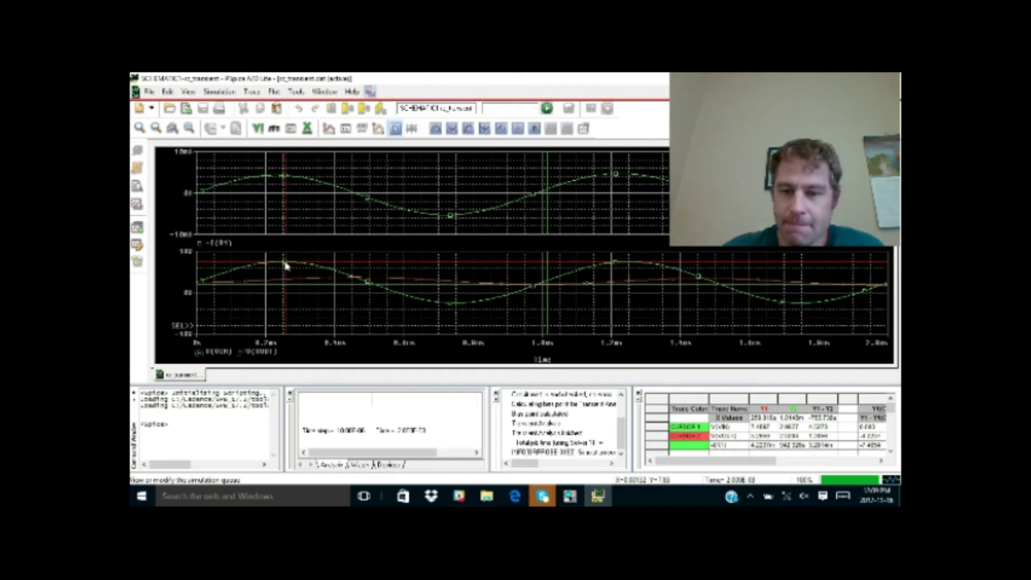
{"action": "left_click", "coordinate": [285, 266]}
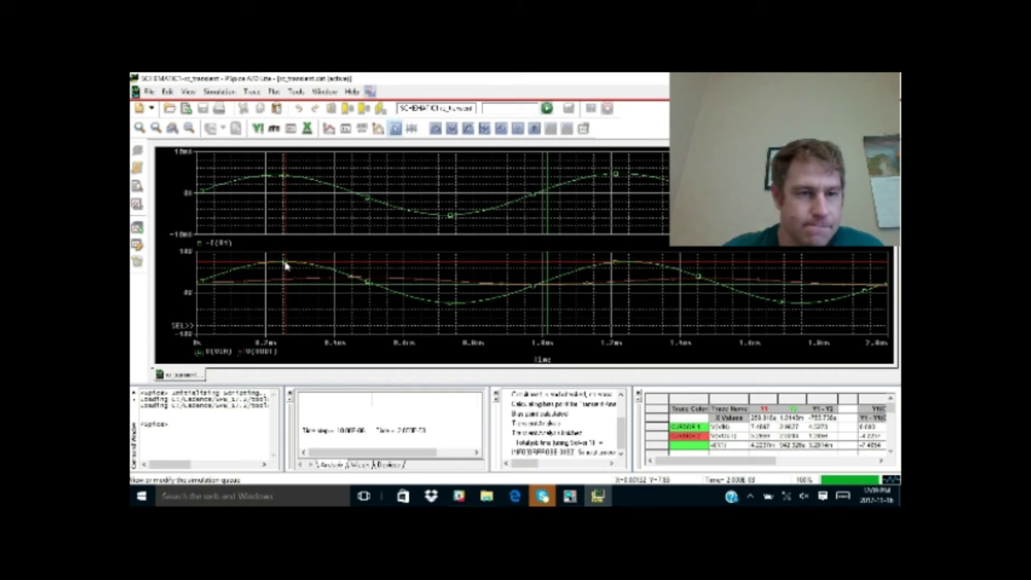
{"action": "left_click", "coordinate": [285, 266]}
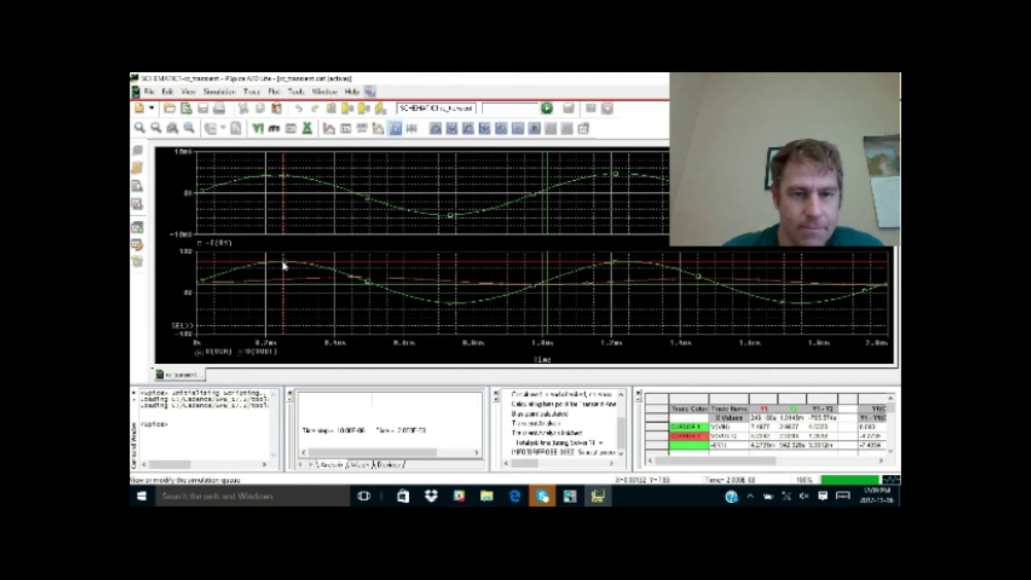
{"action": "right_click", "coordinate": [379, 282]}
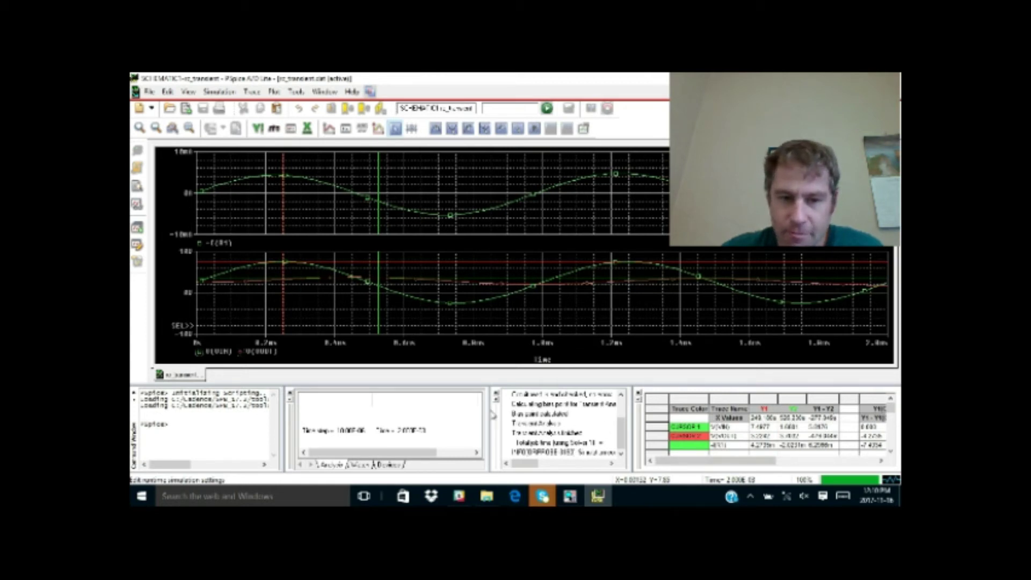
Widen the cursor value table further and examine its cursor differences and the Max Y, Min Y and Avg Y values
{"action": "left_click_drag", "start_coordinate": [489, 403], "coordinate": [349, 405]}
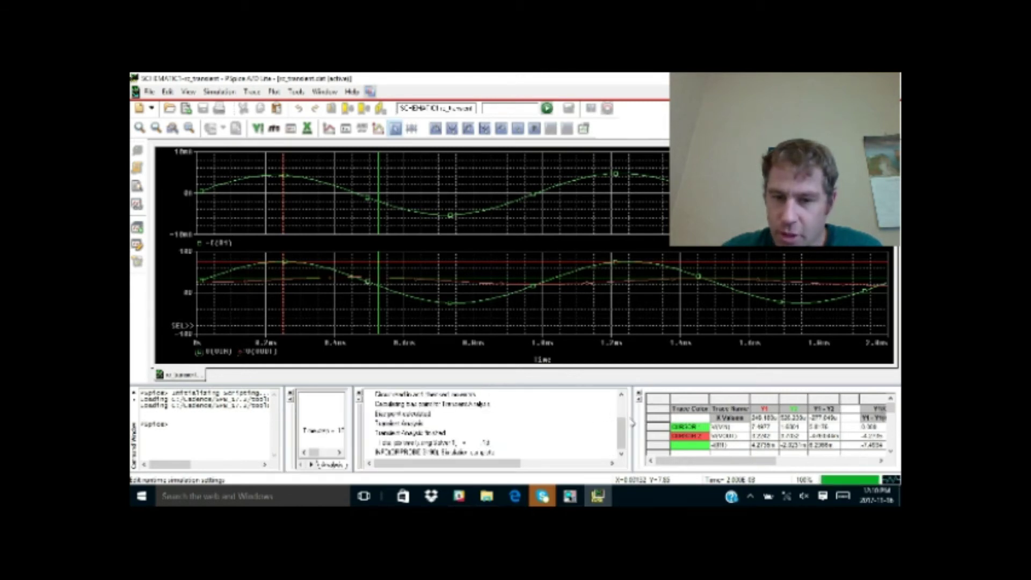
{"action": "left_click_drag", "start_coordinate": [628, 414], "coordinate": [481, 409]}
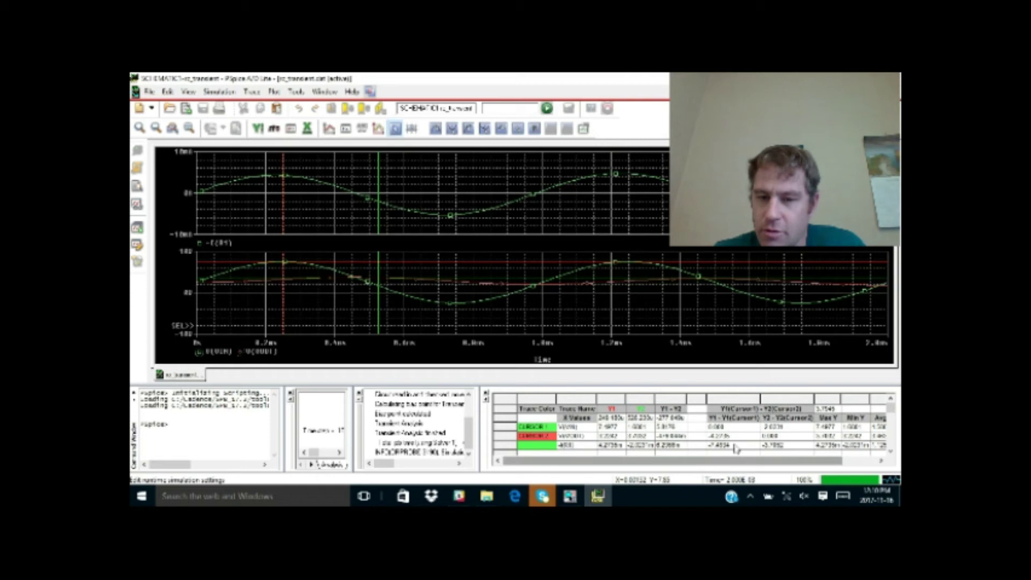
{"action": "left_click_drag", "start_coordinate": [784, 460], "coordinate": [872, 459]}
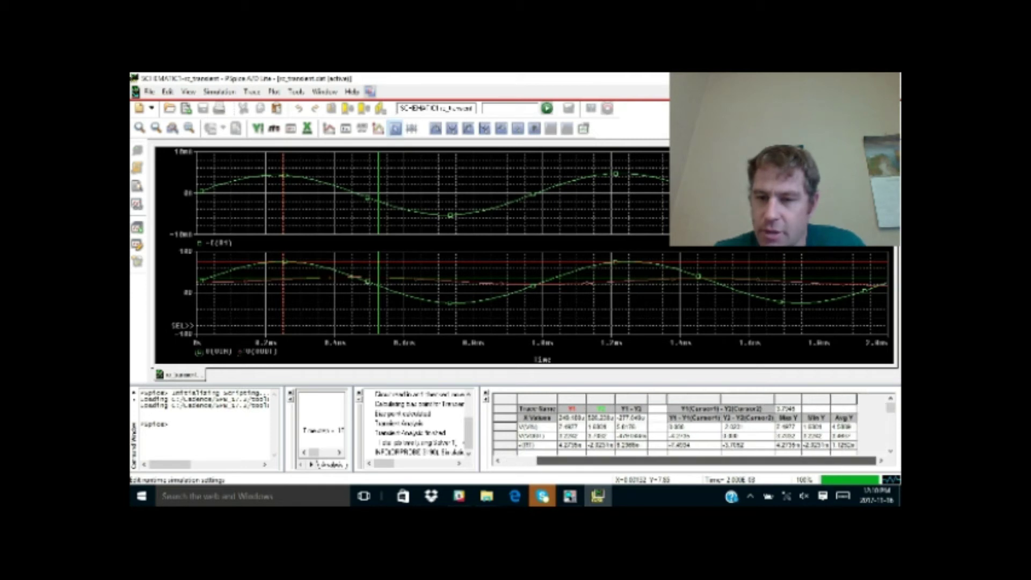
{"action": "left_click_drag", "start_coordinate": [726, 460], "coordinate": [691, 452]}
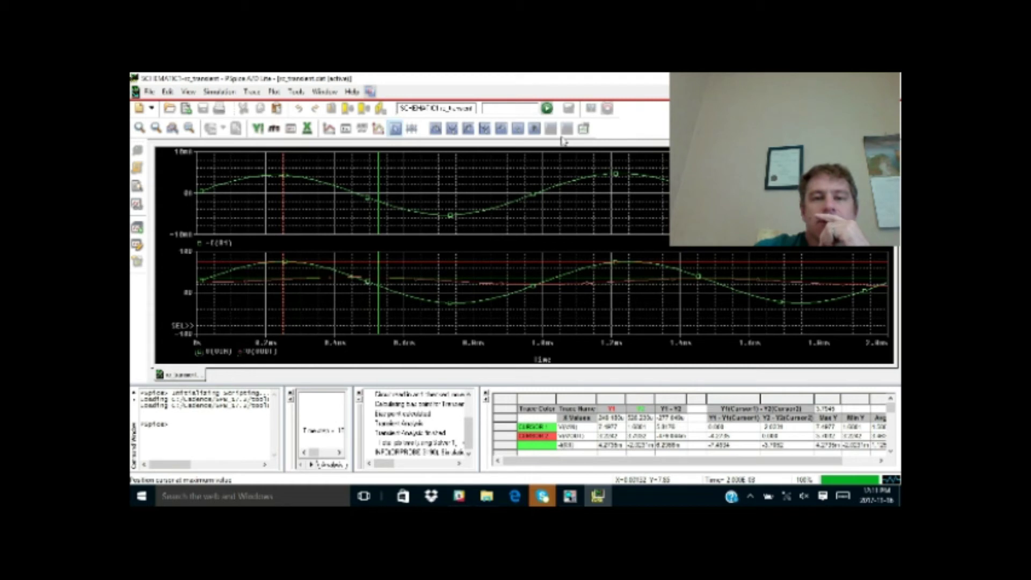
Start adding a trace and exclude power variables from the listed simulation output variables
{"action": "left_click", "coordinate": [259, 96]}
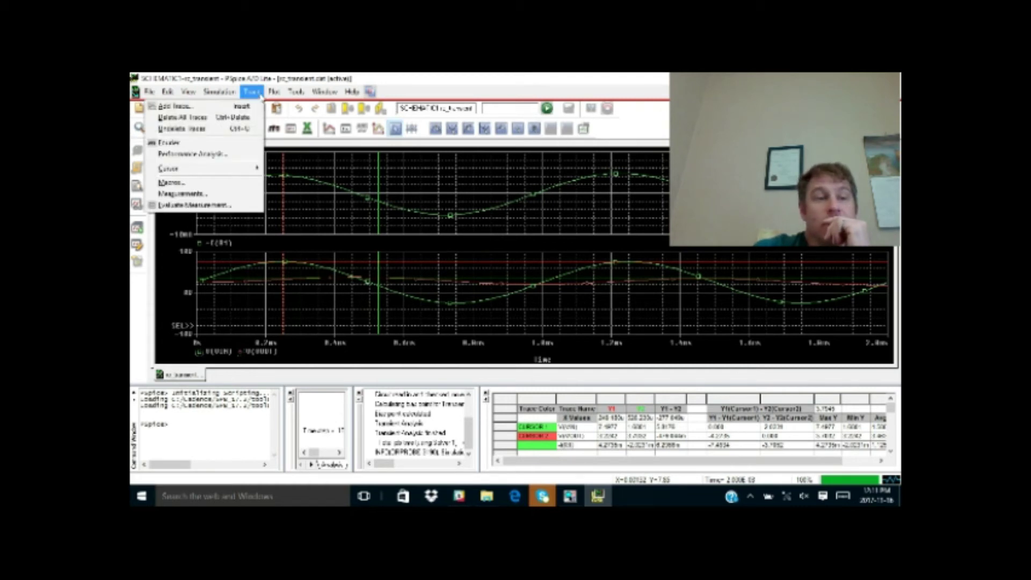
{"action": "left_click", "coordinate": [208, 109]}
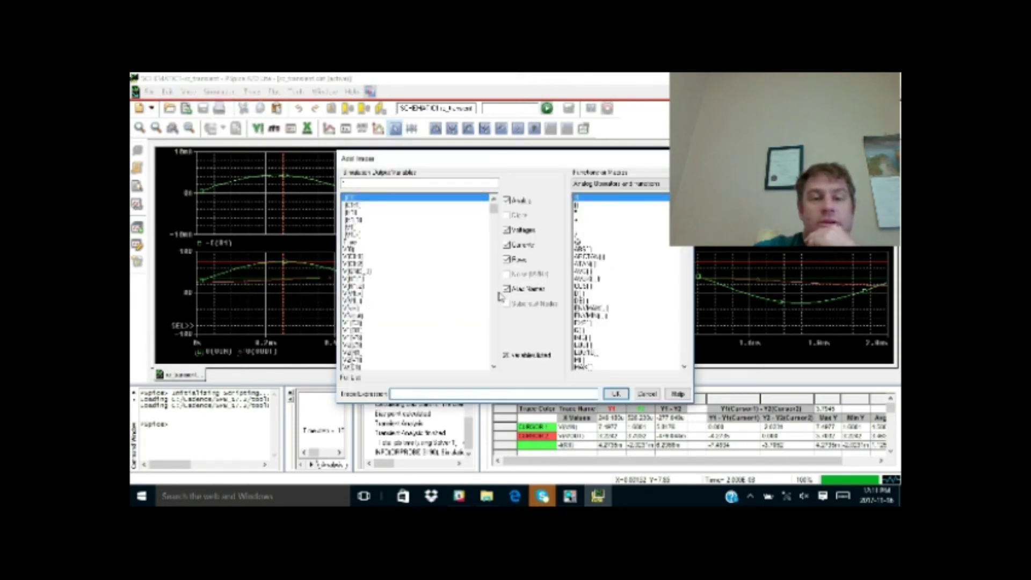
{"action": "left_click", "coordinate": [507, 261]}
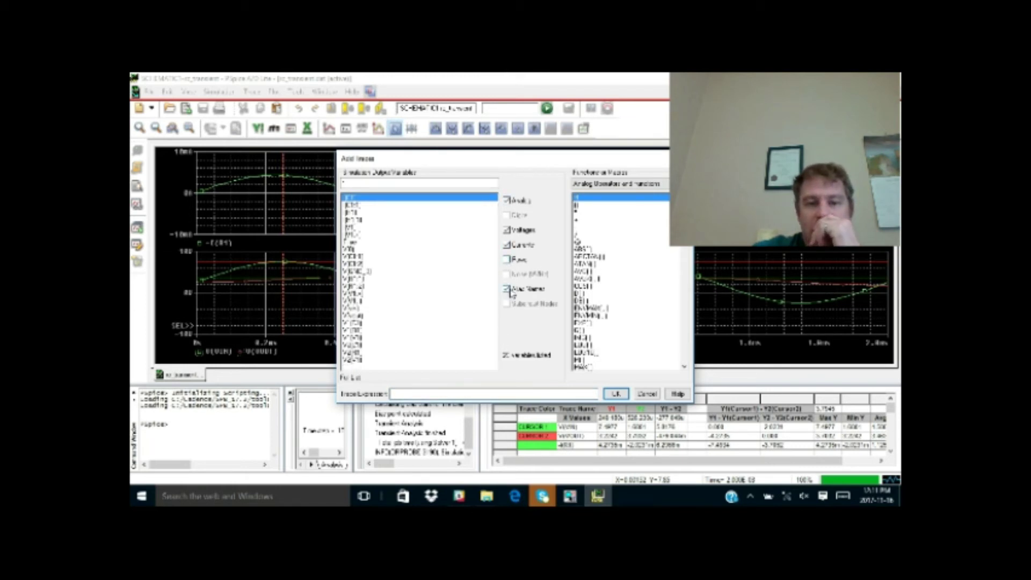
{"action": "left_click", "coordinate": [507, 247]}
{"action": "left_click", "coordinate": [507, 246]}
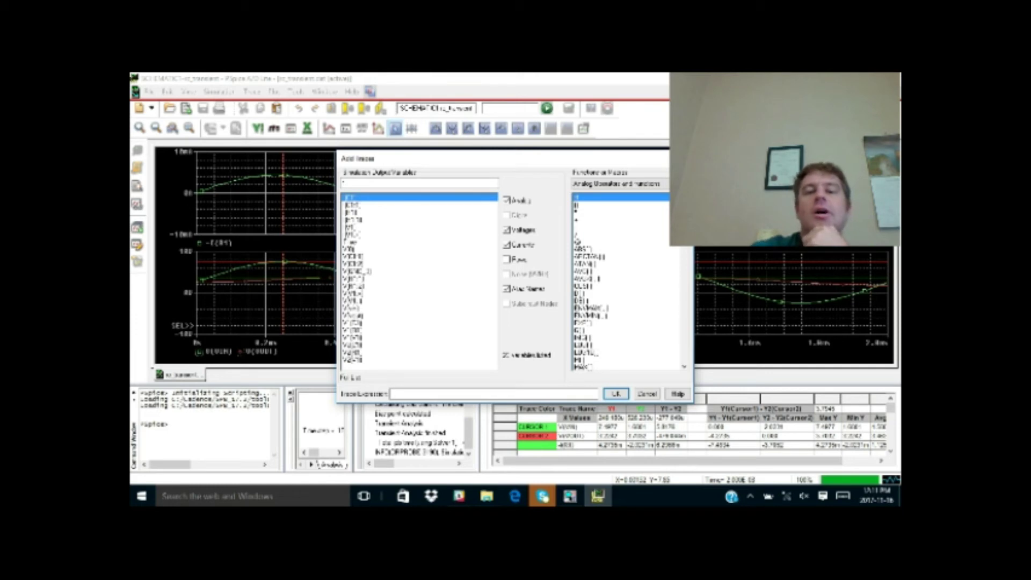
{"action": "left_click", "coordinate": [588, 271]}
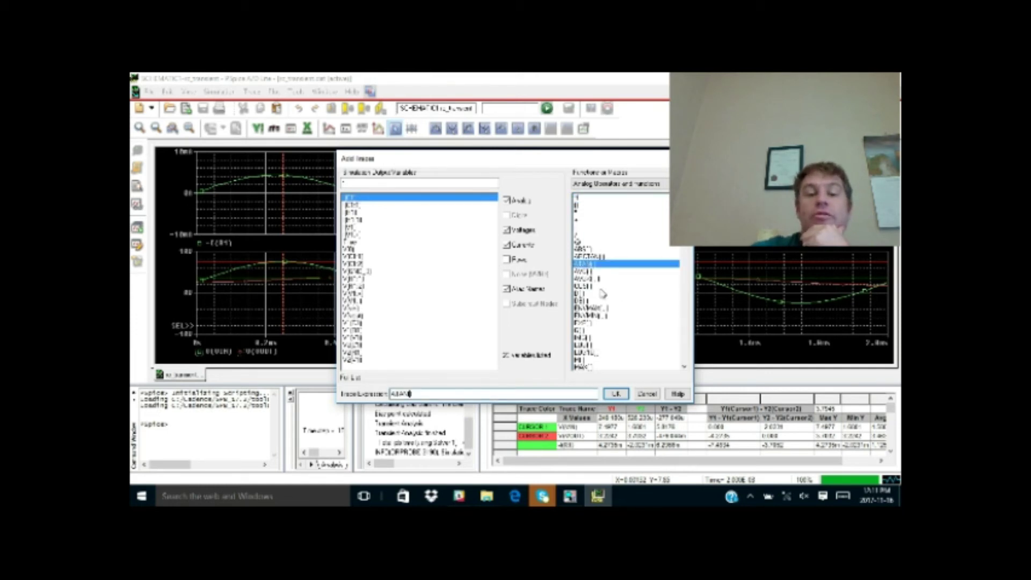
{"action": "left_click", "coordinate": [585, 294]}
{"action": "left_click_drag", "start_coordinate": [683, 207], "coordinate": [664, 388]}
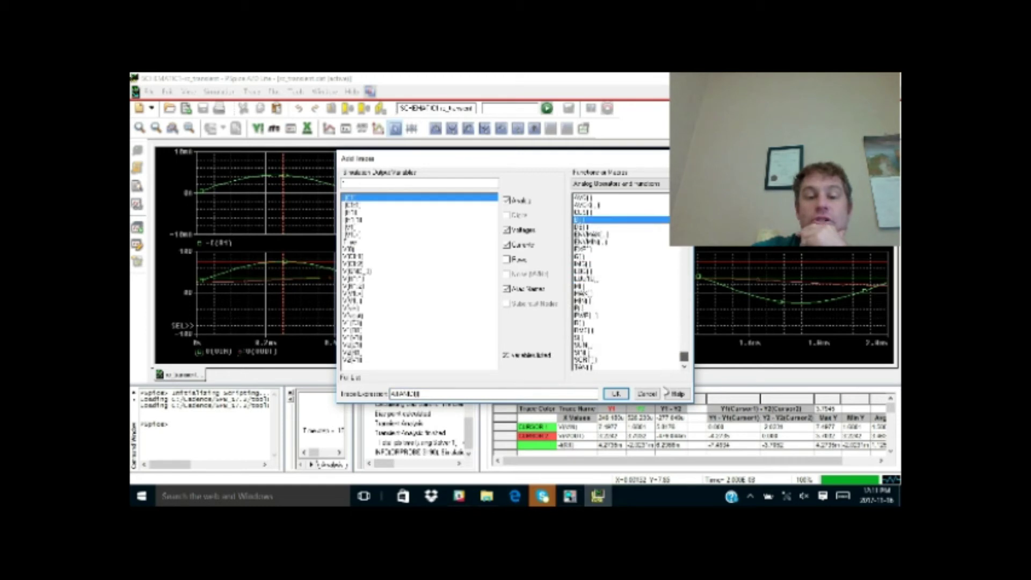
{"action": "left_click", "coordinate": [582, 330]}
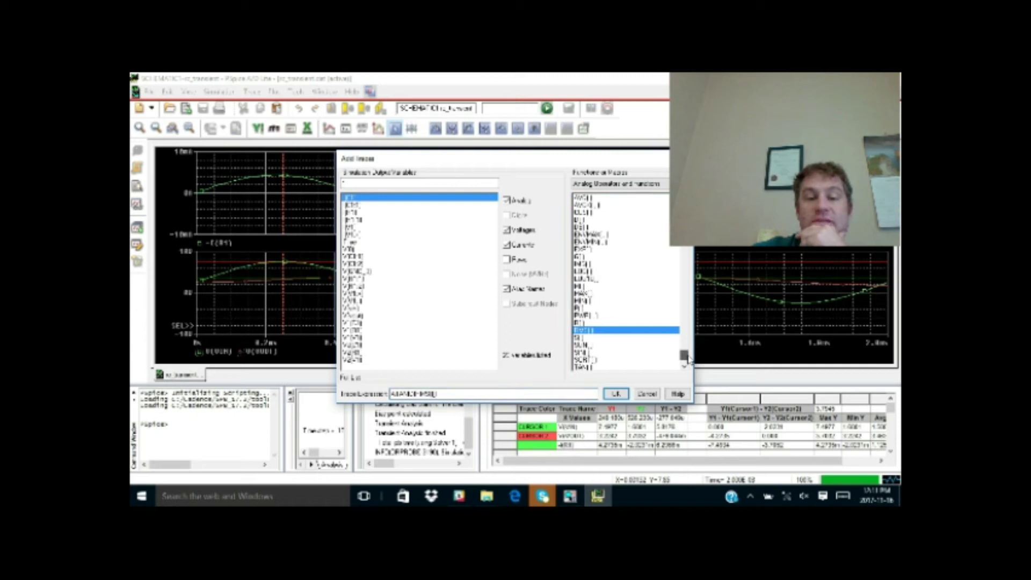
{"action": "left_click", "coordinate": [591, 309]}
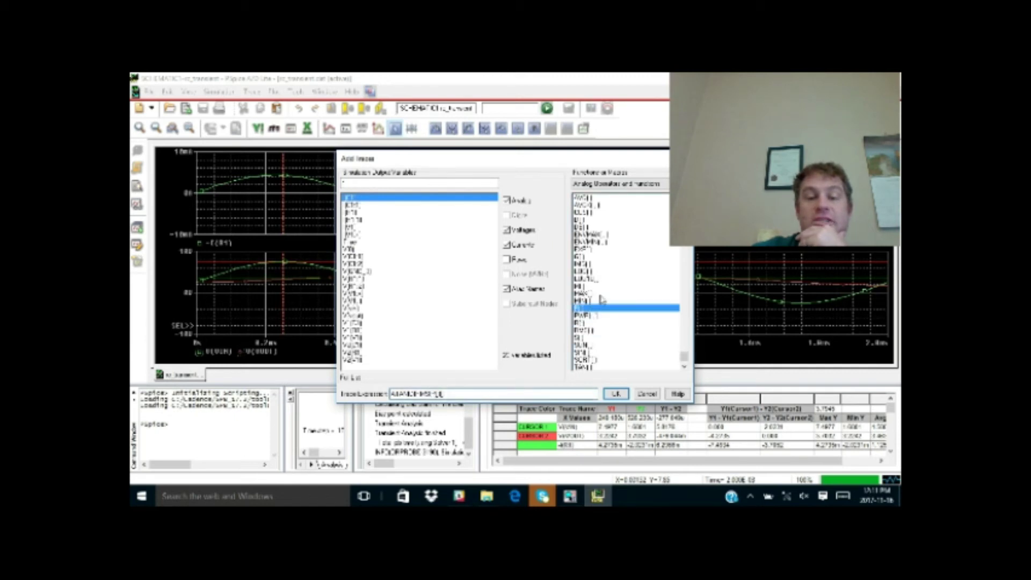
{"action": "left_click", "coordinate": [599, 301]}
{"action": "left_click", "coordinate": [586, 294]}
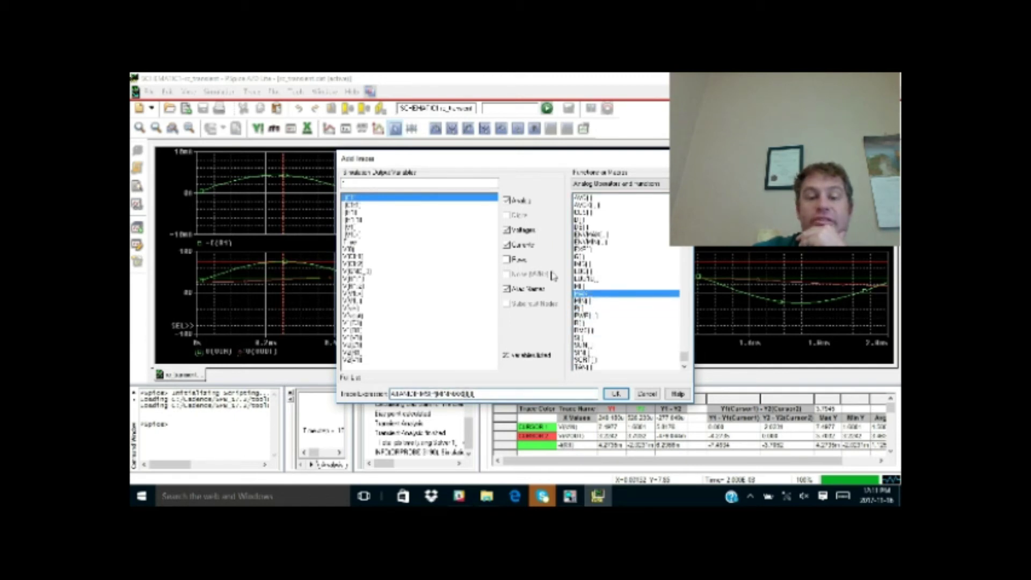
{"action": "left_click", "coordinate": [585, 280]}
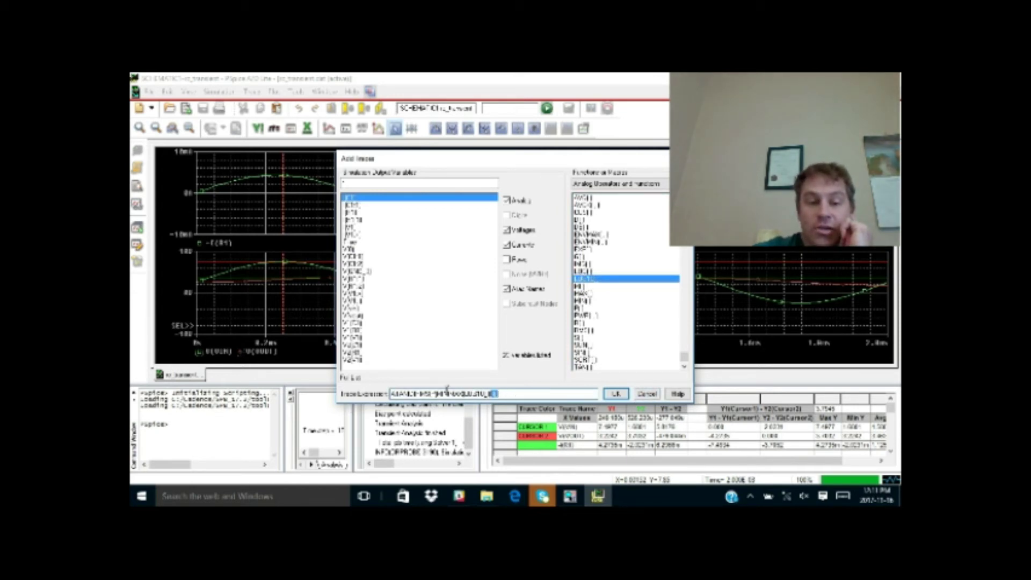
{"action": "left_click_drag", "start_coordinate": [498, 394], "coordinate": [363, 390]}
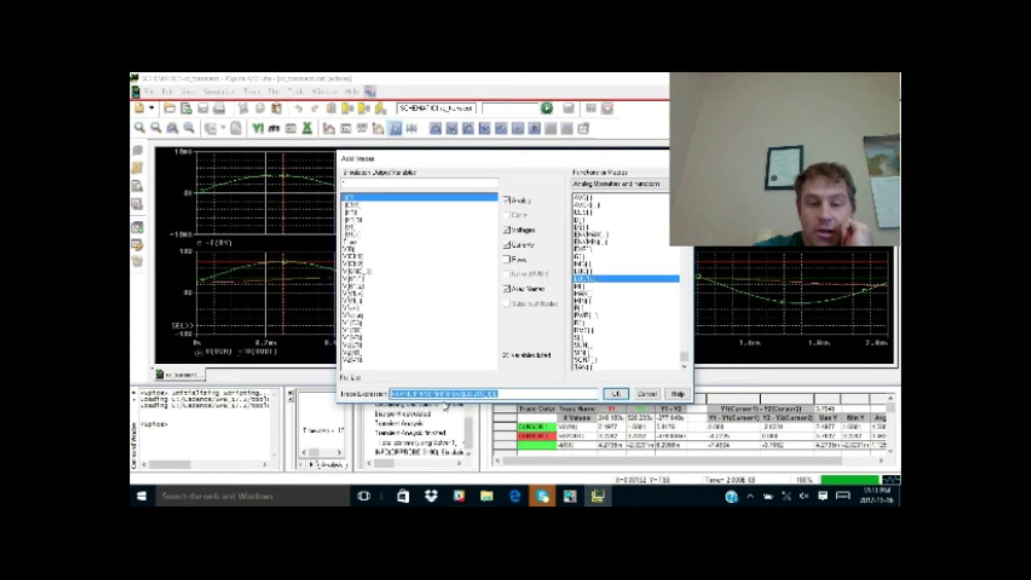
{"action": "key", "text": "BackSpace"}
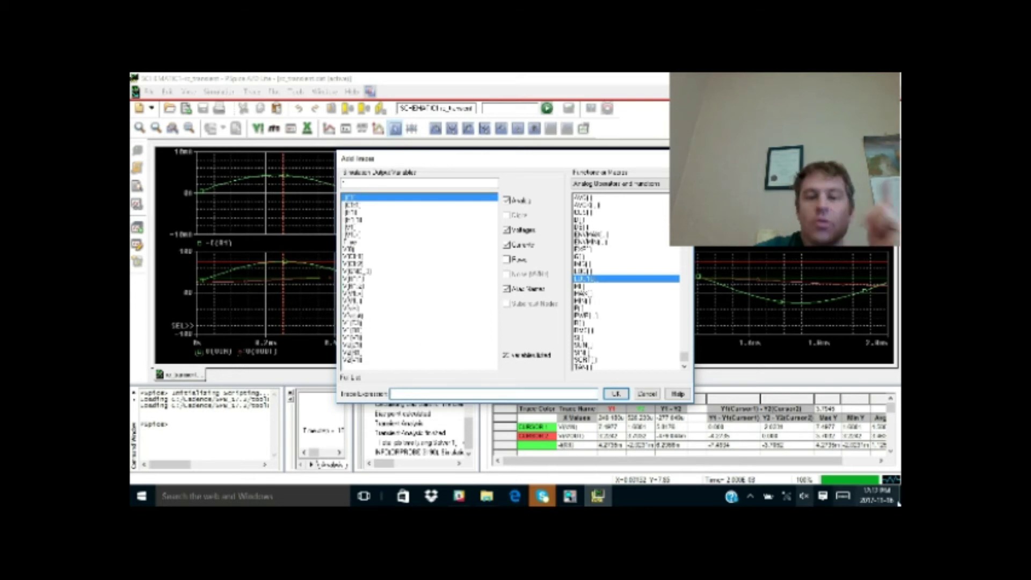
{"action": "left_click", "coordinate": [647, 393]}
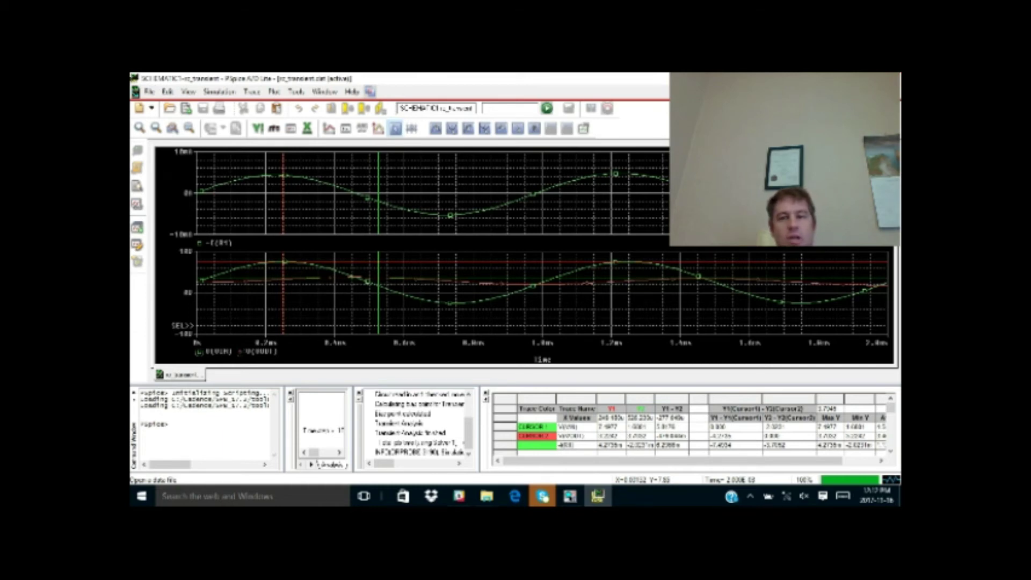
Switch to the OrCAD Capture schematic and highlight the bias labels on either side of resistor R1
{"action": "left_click", "coordinate": [570, 496]}
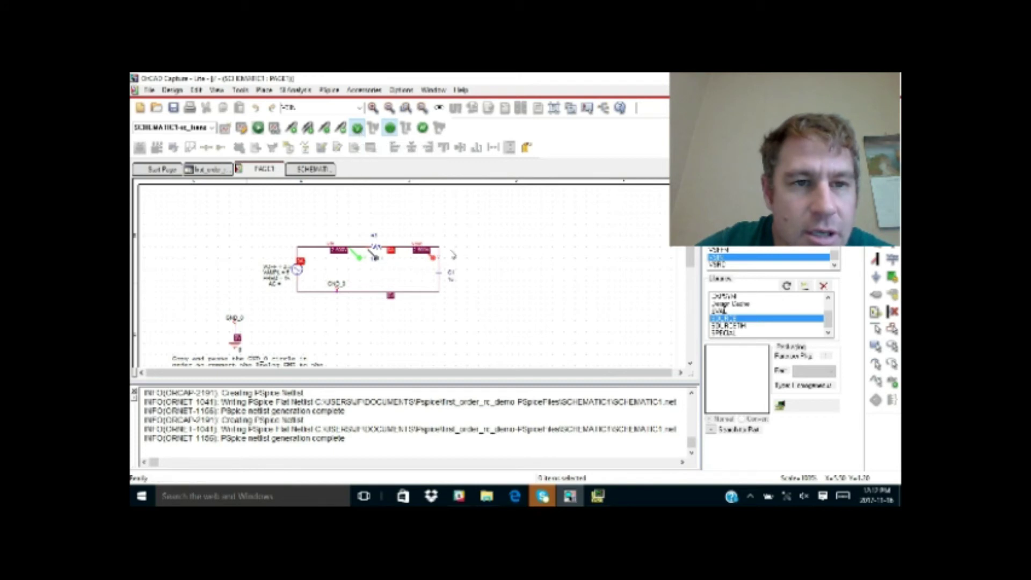
{"action": "left_click", "coordinate": [343, 251]}
{"action": "left_click", "coordinate": [343, 257]}
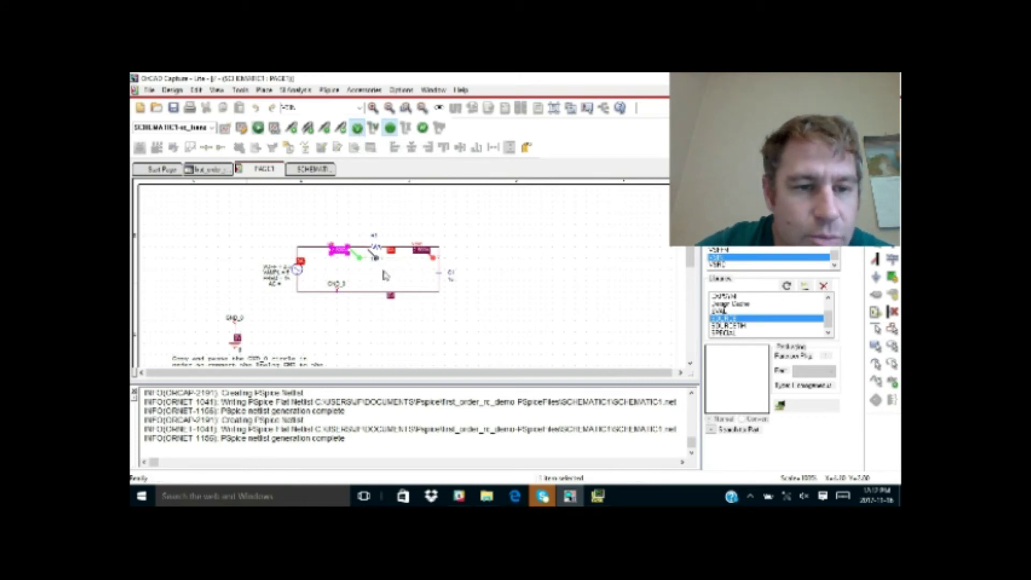
{"action": "left_click", "coordinate": [346, 257]}
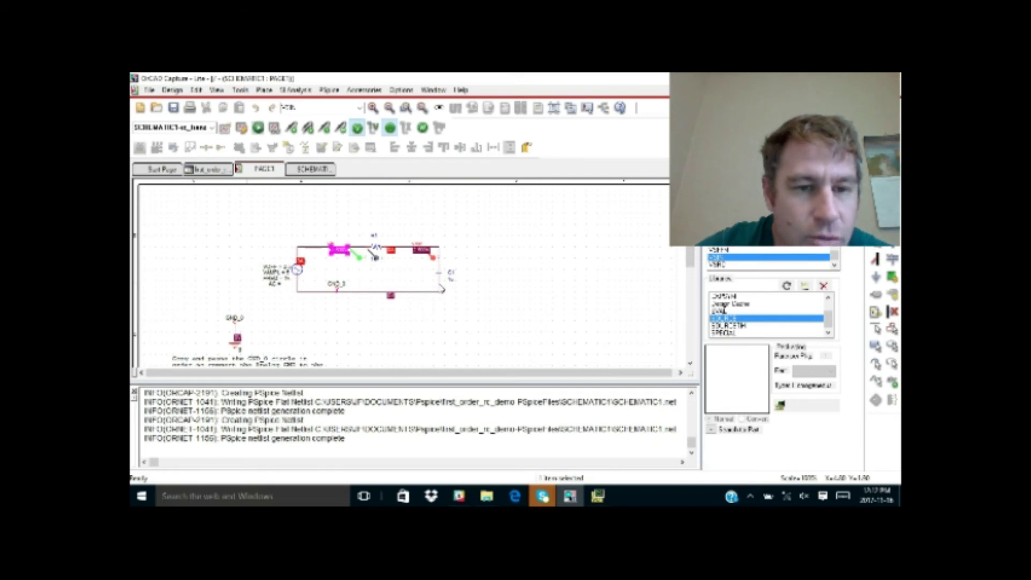
{"action": "left_click", "coordinate": [391, 260]}
{"action": "left_click", "coordinate": [392, 260]}
{"action": "left_click", "coordinate": [393, 259]}
{"action": "left_click", "coordinate": [394, 257]}
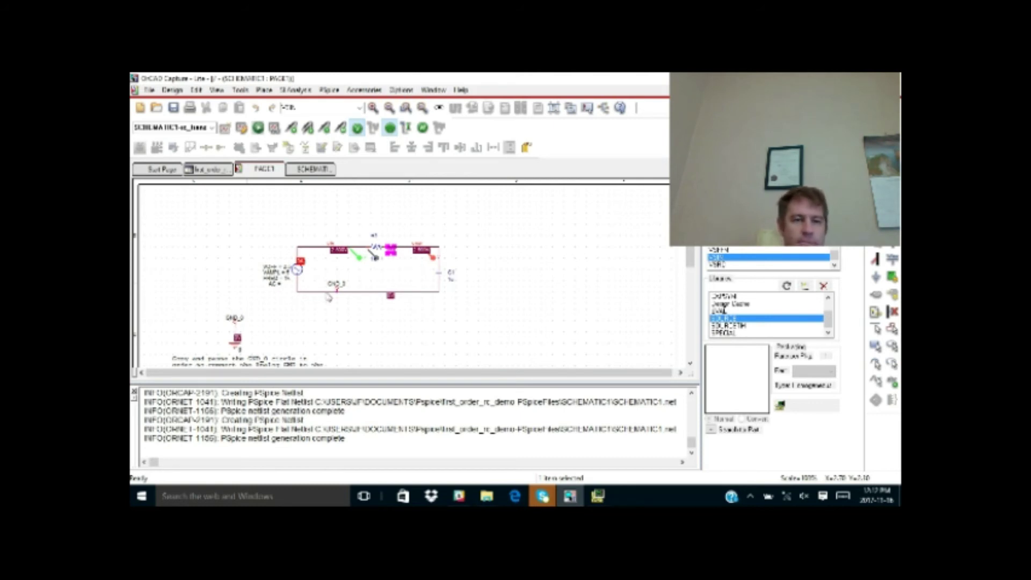
Delete the circuit's VSIN source and place a VAC source across the same two wire ends
{"action": "left_click", "coordinate": [296, 277]}
{"action": "left_click", "coordinate": [296, 278]}
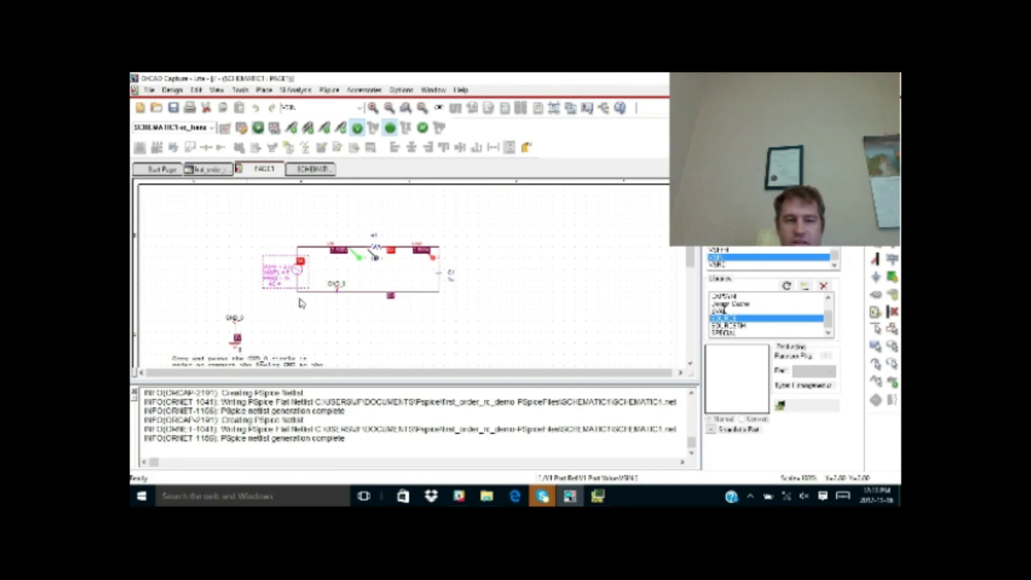
{"action": "left_click", "coordinate": [301, 304]}
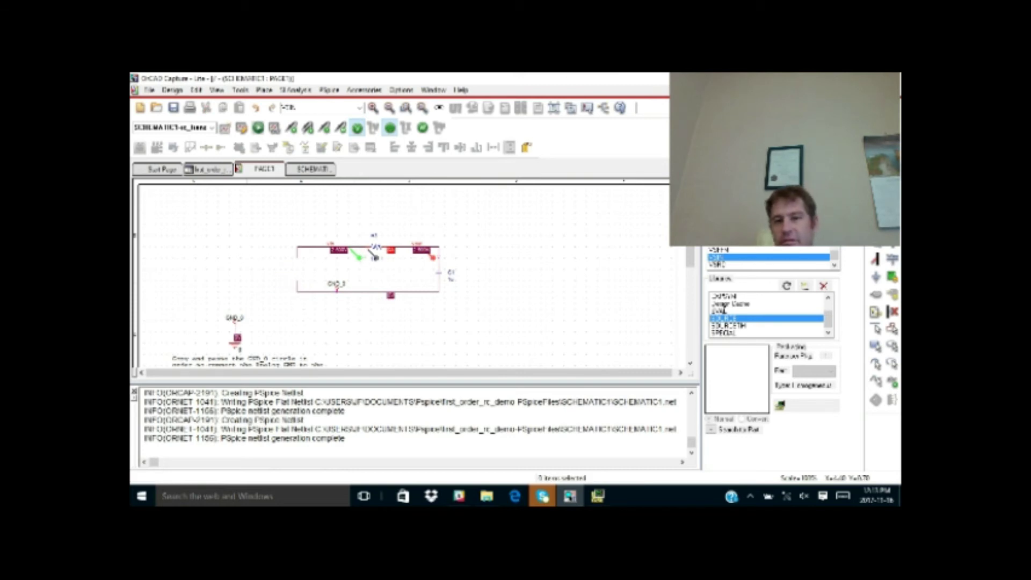
{"action": "key", "text": "BackSpace"}
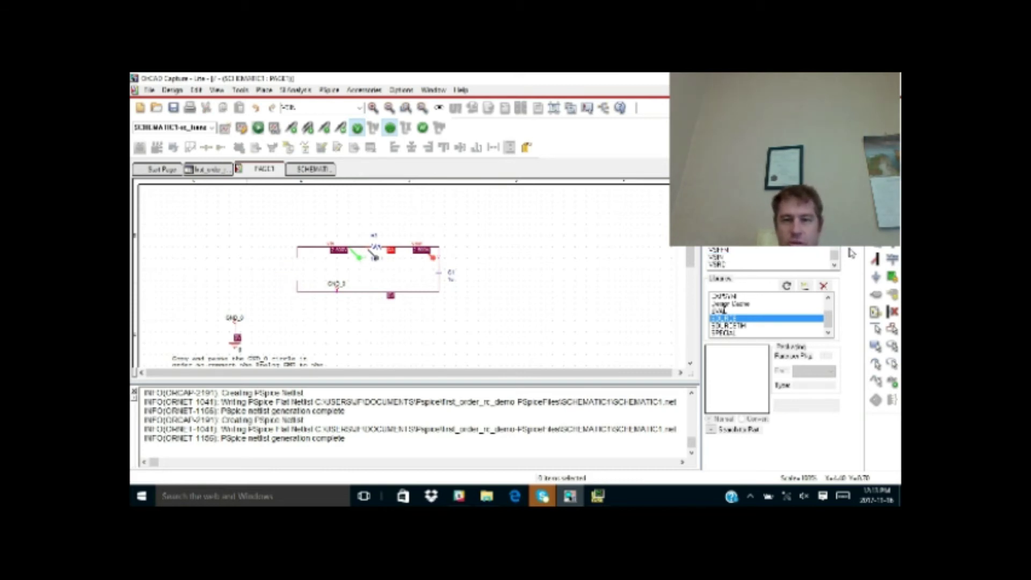
{"action": "type", "text": "VAC"}
{"action": "key", "text": "Return"}
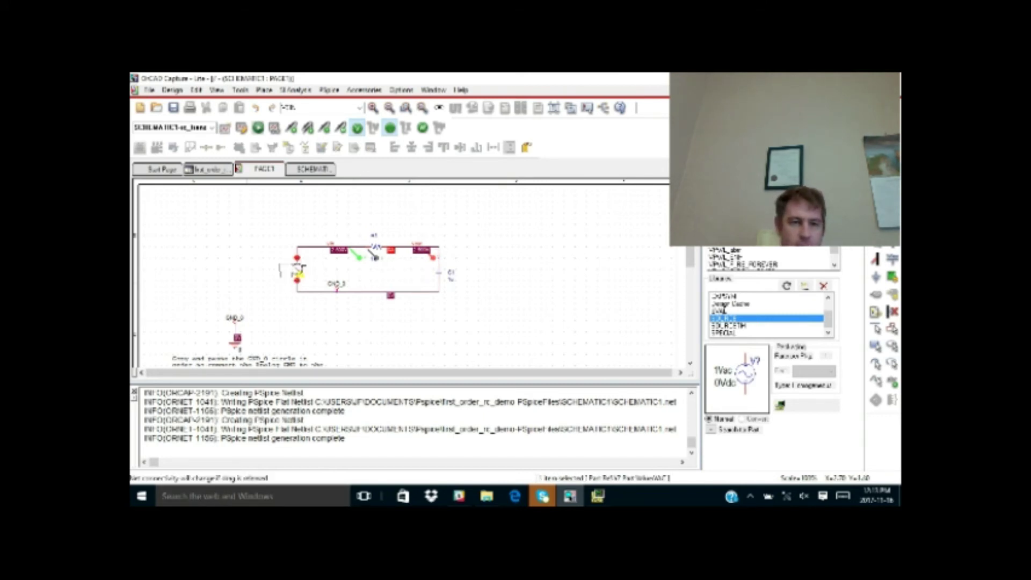
{"action": "left_click", "coordinate": [292, 269]}
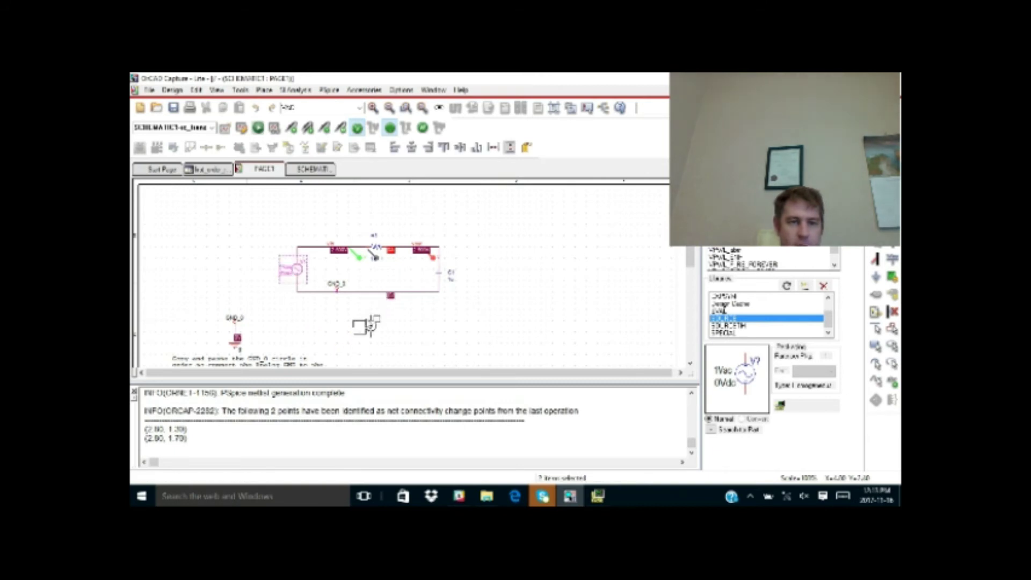
{"action": "key", "text": "Escape"}
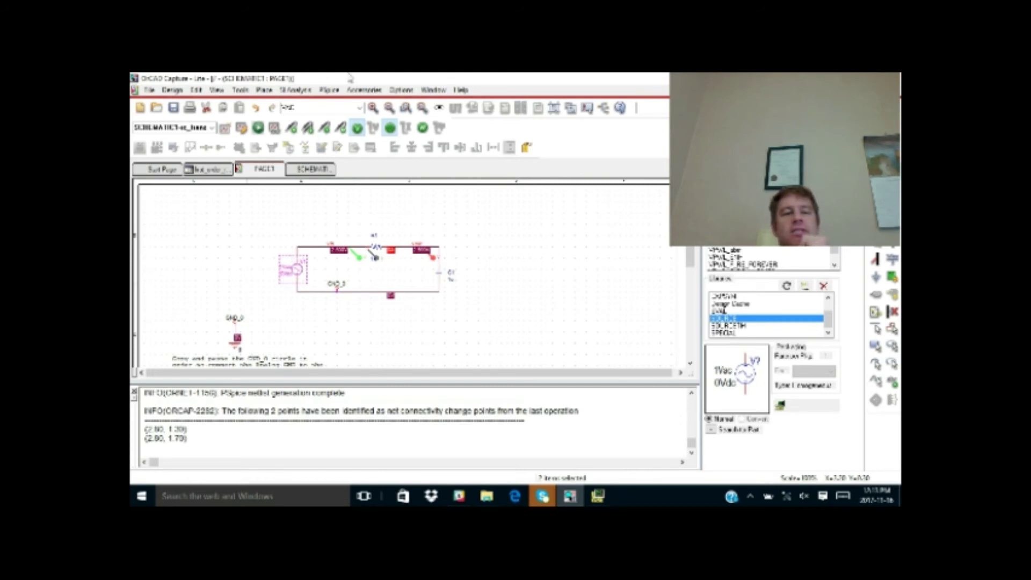
Change the simulation profile to a logarithmic AC Sweep/Noise analysis from 10 to 1meg with 10 points per decade and run it
{"action": "left_click", "coordinate": [329, 92]}
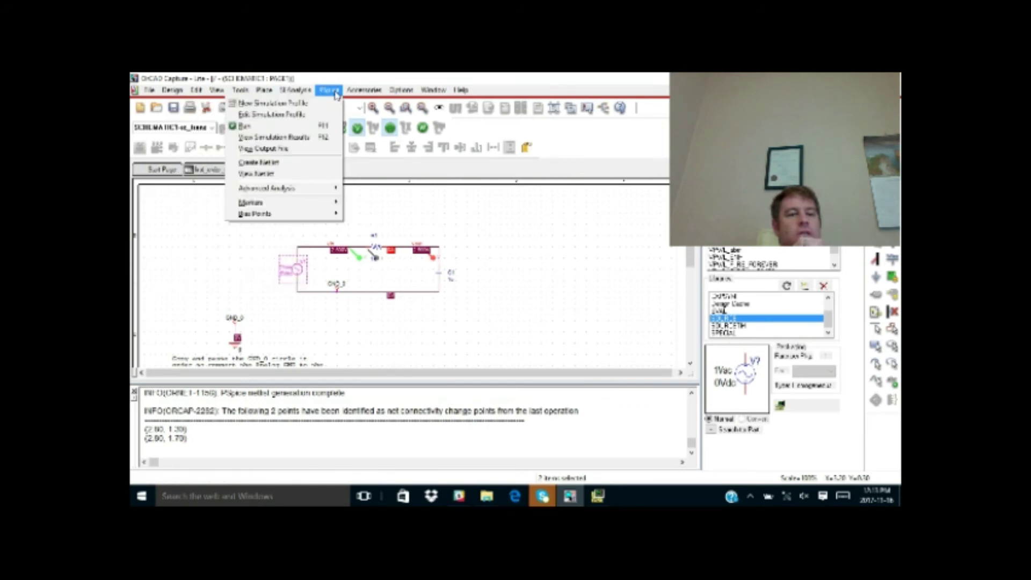
{"action": "left_click", "coordinate": [303, 116]}
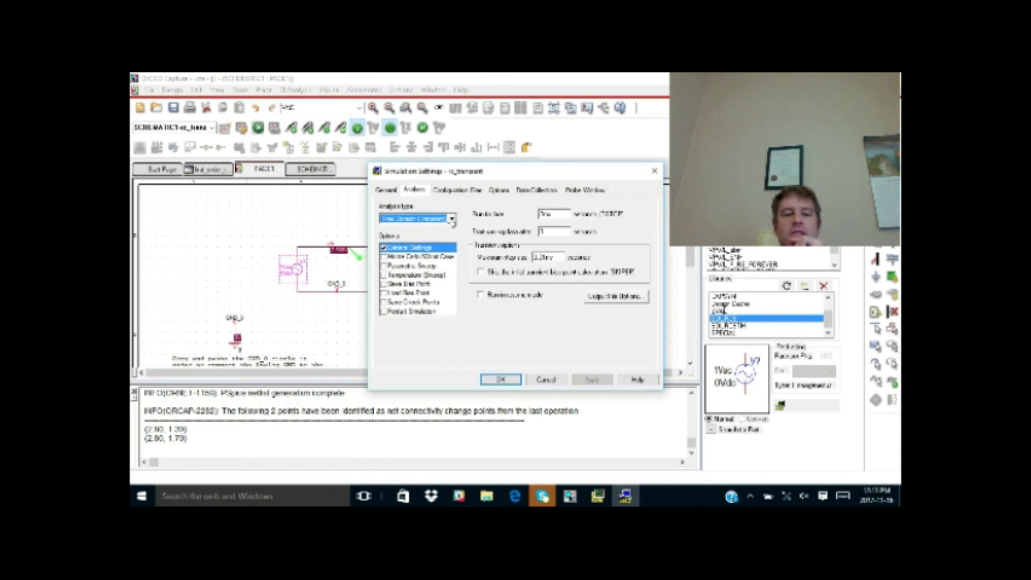
{"action": "left_click", "coordinate": [452, 218]}
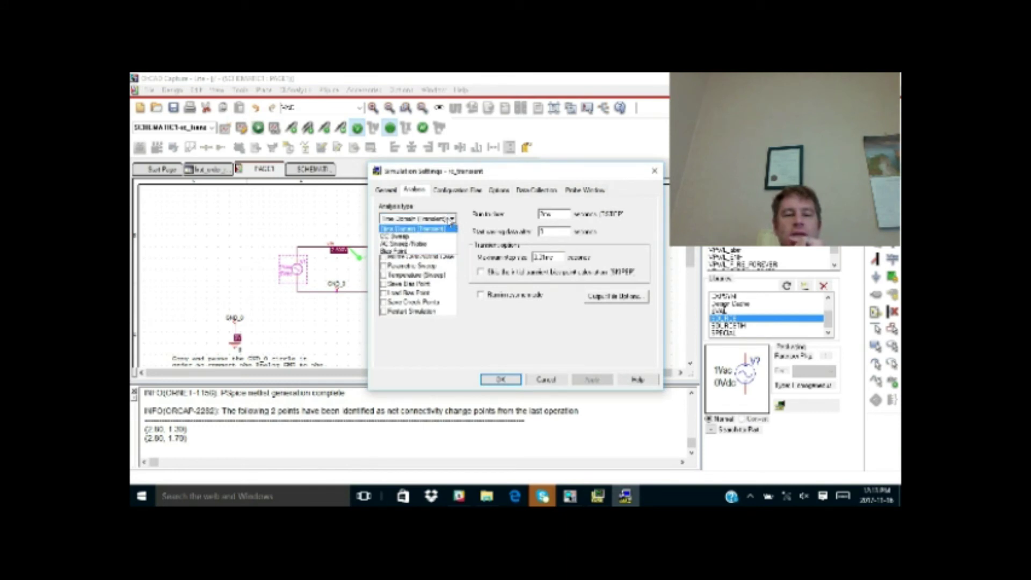
{"action": "left_click", "coordinate": [412, 245]}
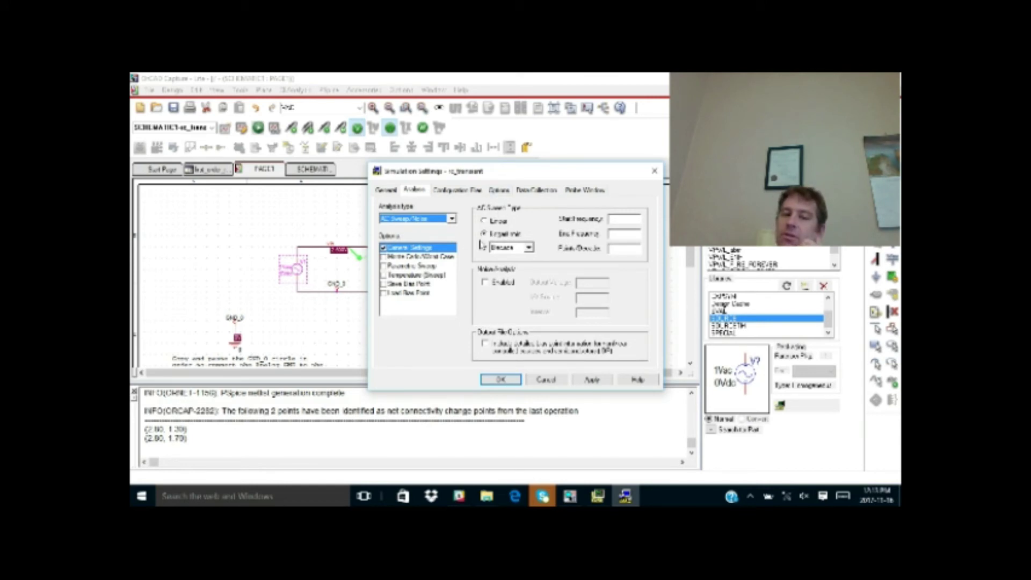
{"action": "left_click", "coordinate": [614, 216]}
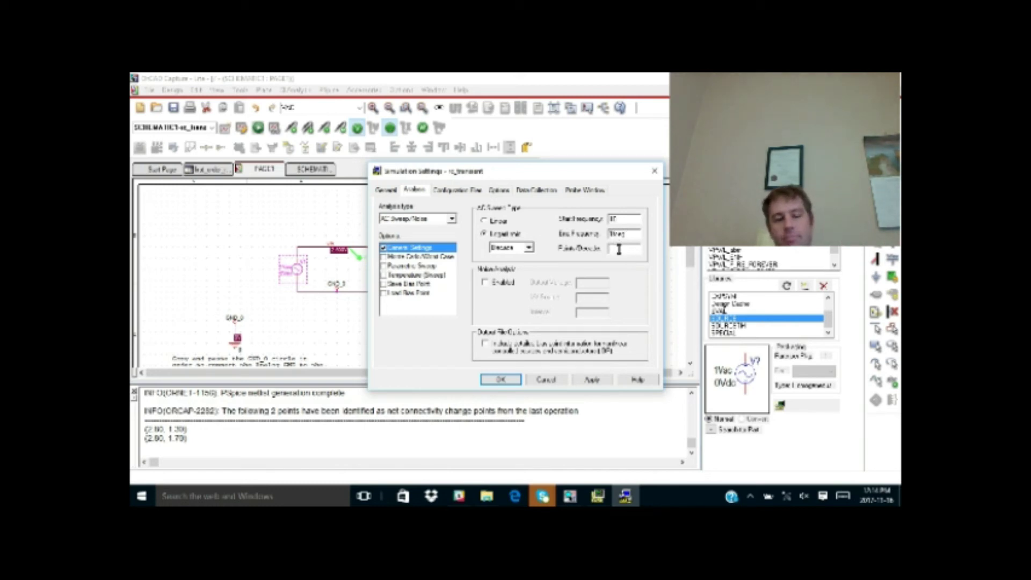
{"action": "left_click", "coordinate": [619, 249]}
{"action": "type", "text": "10"}
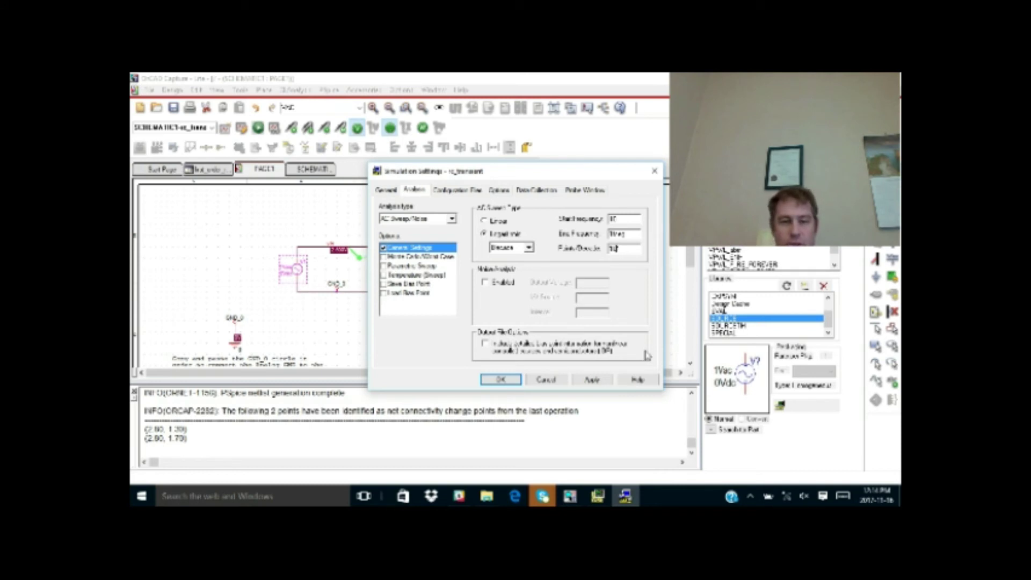
{"action": "left_click", "coordinate": [500, 379]}
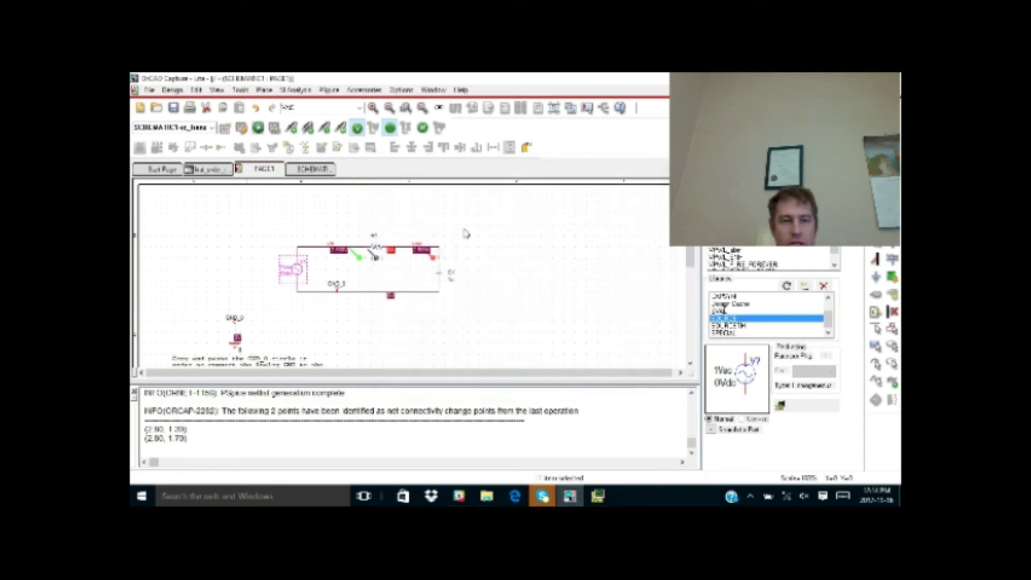
{"action": "left_click", "coordinate": [329, 90]}
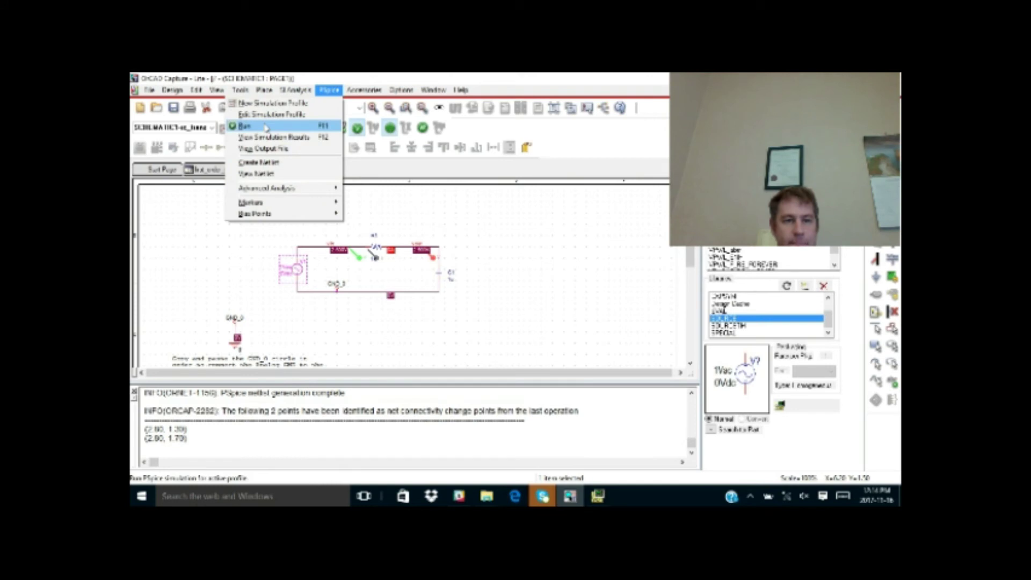
{"action": "left_click", "coordinate": [266, 127]}
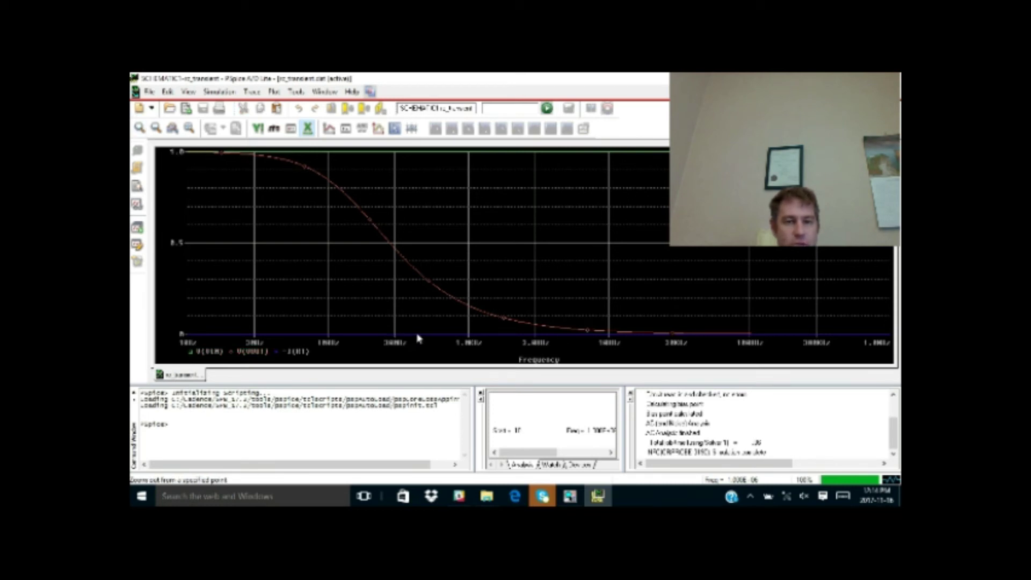
Add a second plot to the window and move the -I(R1) trace from the existing plot into it
{"action": "left_click", "coordinate": [290, 351]}
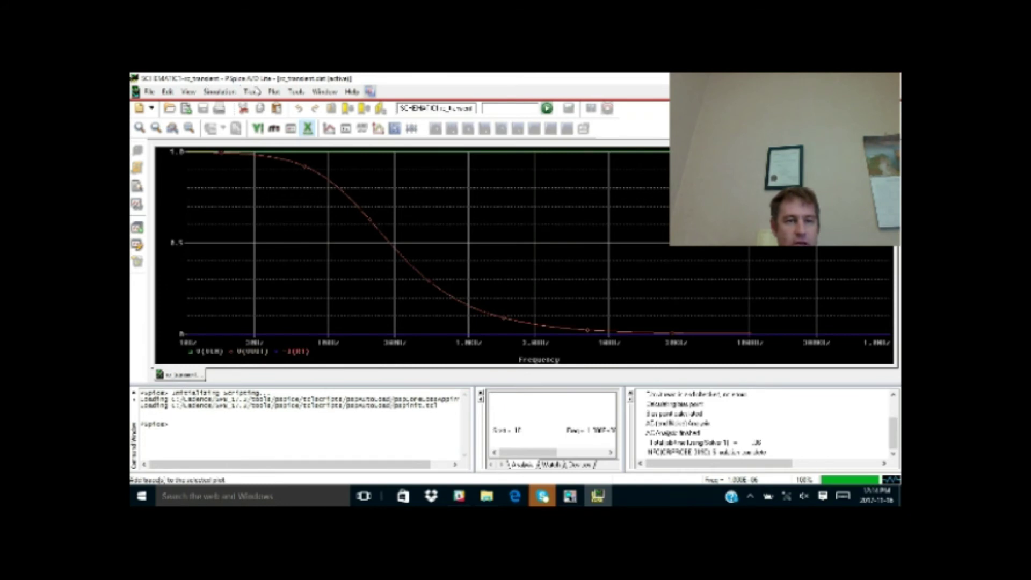
{"action": "left_click", "coordinate": [257, 91]}
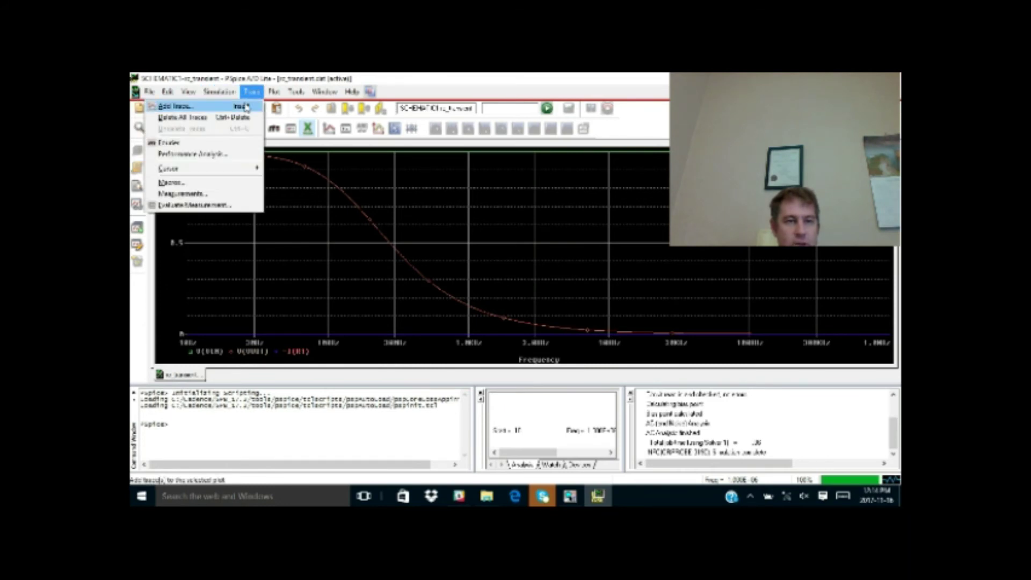
{"action": "left_click", "coordinate": [230, 106]}
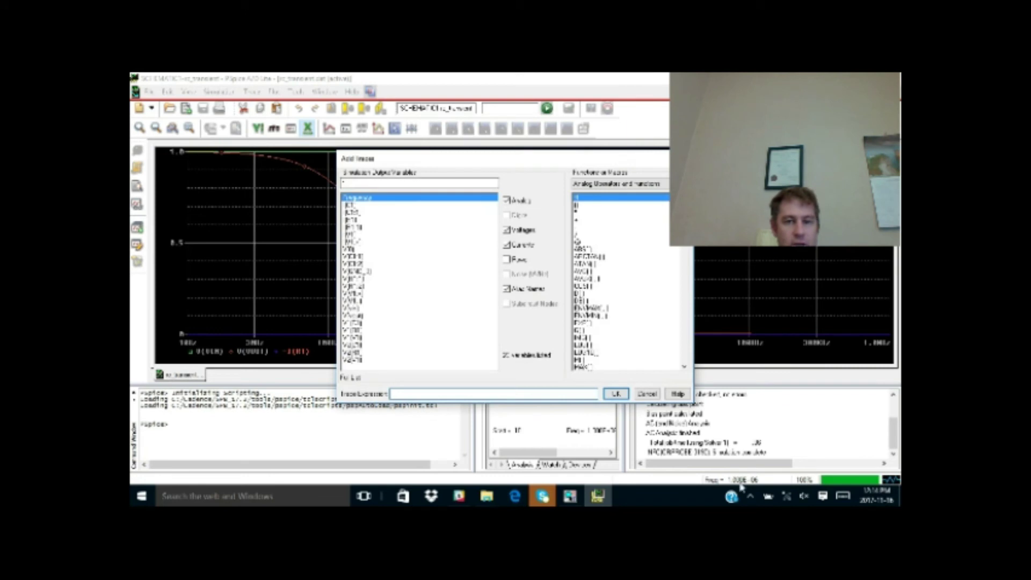
{"action": "left_click", "coordinate": [647, 393]}
{"action": "left_click", "coordinate": [276, 92]}
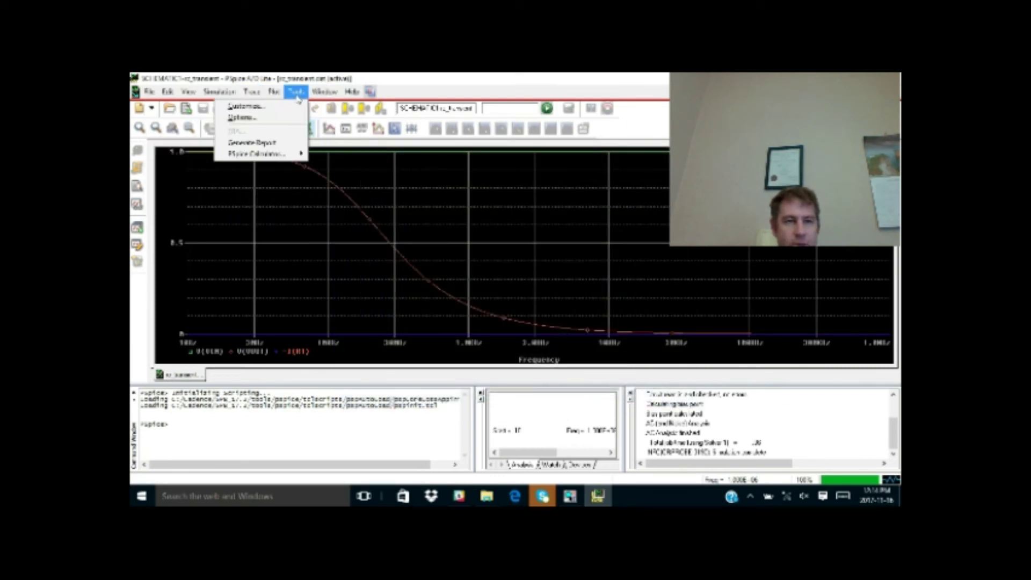
{"action": "mouse_move", "coordinate": [283, 94]}
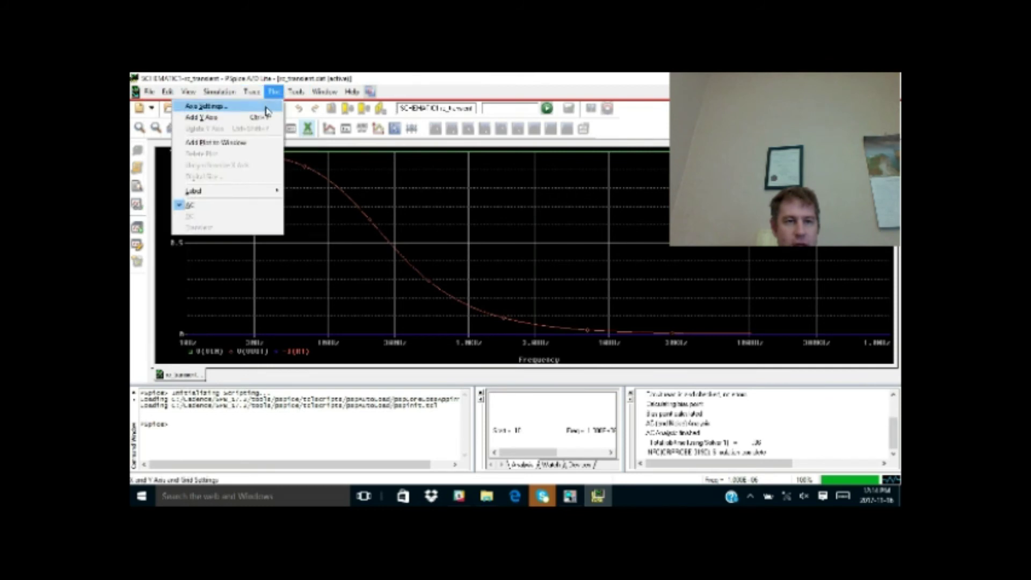
{"action": "left_click", "coordinate": [236, 141]}
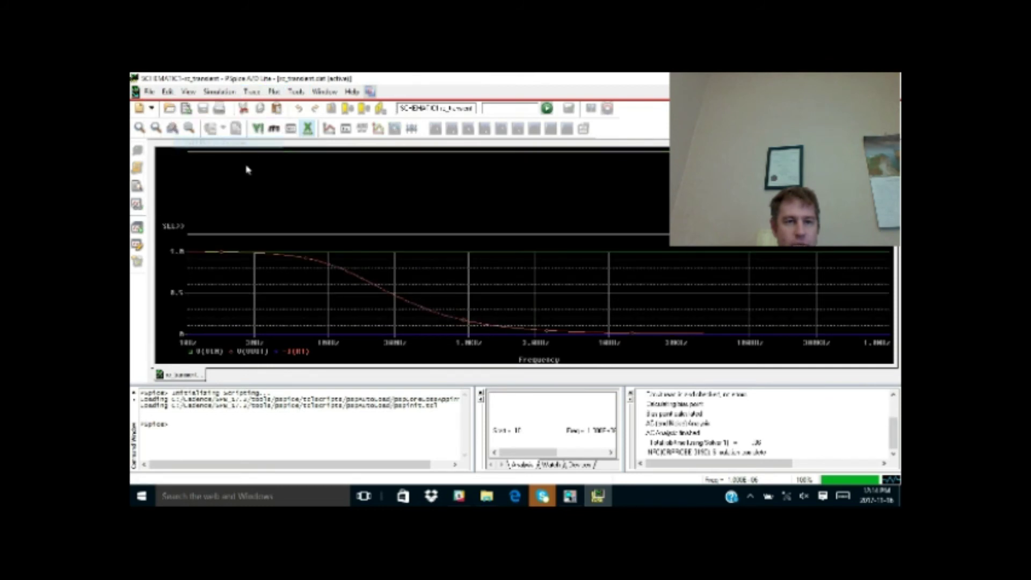
{"action": "key", "text": "Delete"}
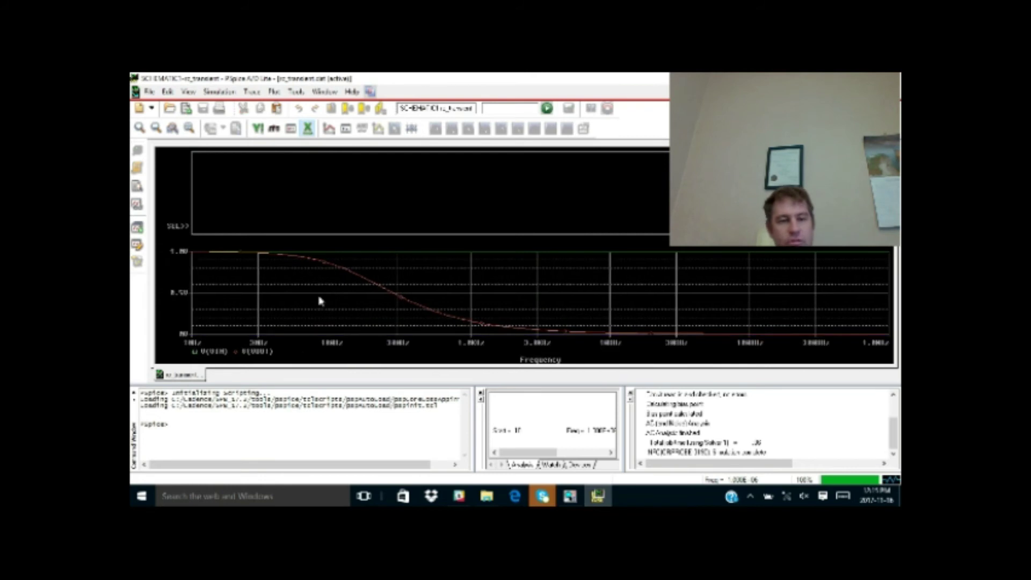
{"action": "key", "text": "ctrl+v"}
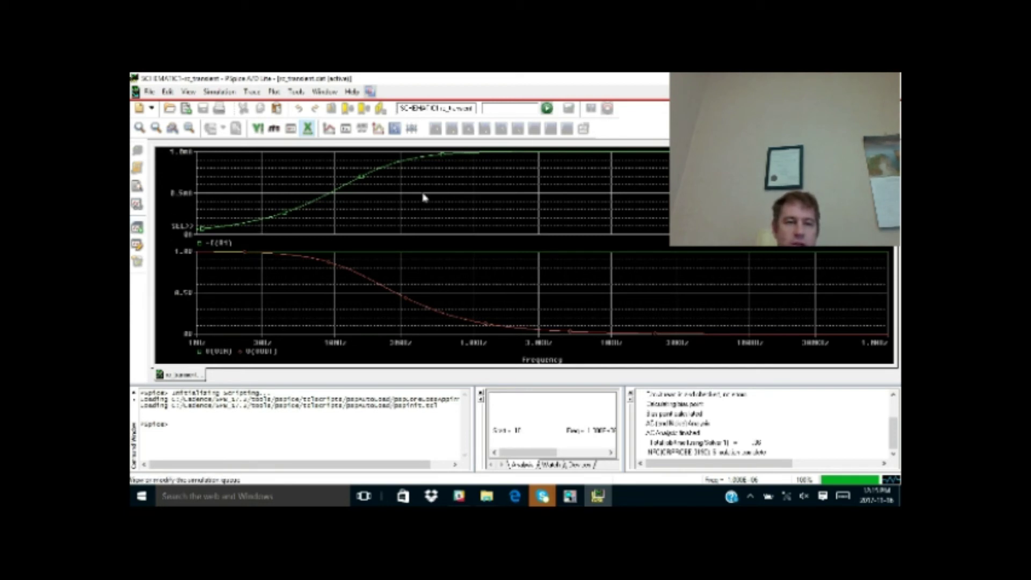
{"action": "left_click", "coordinate": [327, 196]}
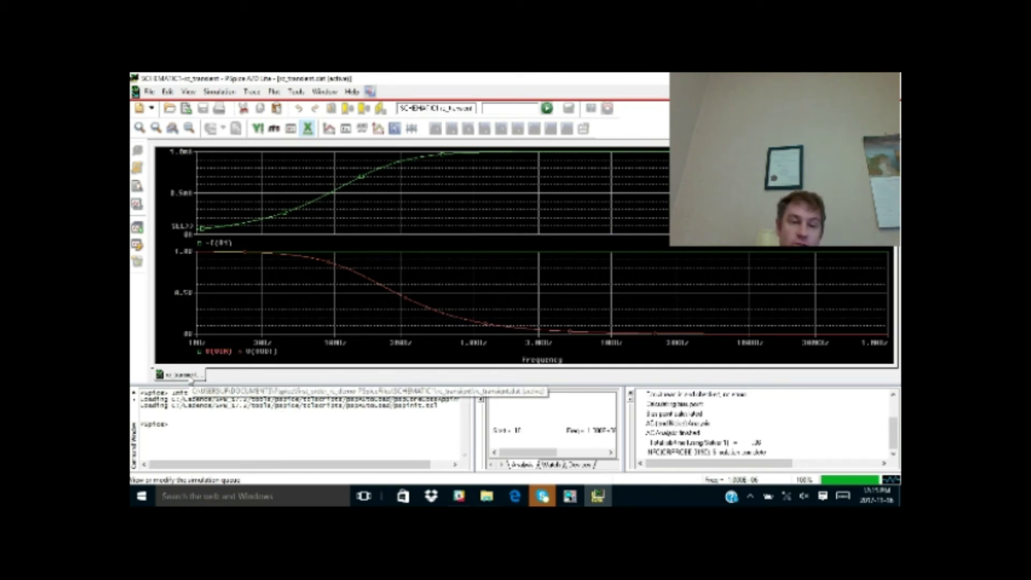
{"action": "right_click", "coordinate": [223, 355]}
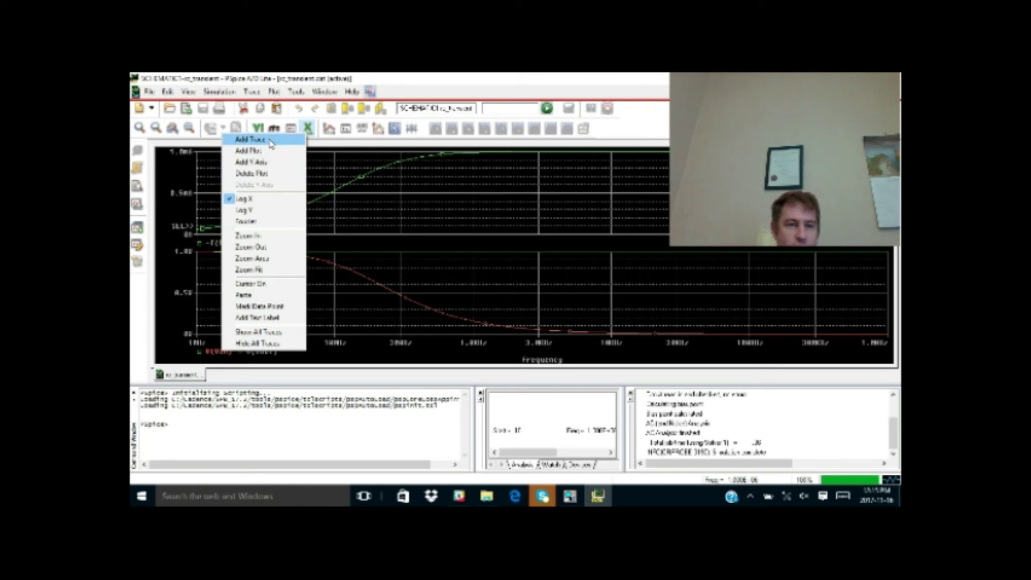
{"action": "left_click", "coordinate": [169, 276]}
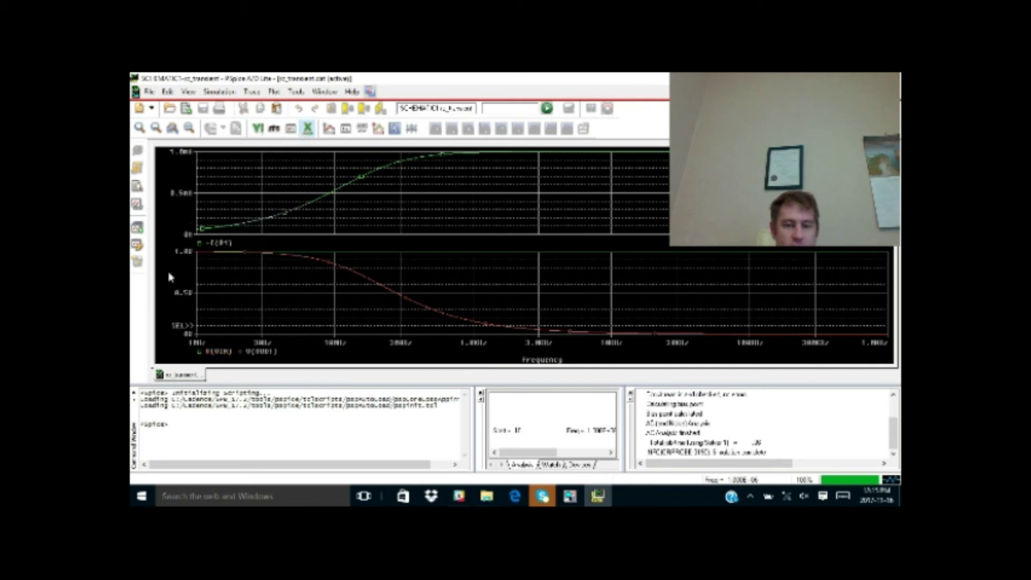
{"action": "right_click", "coordinate": [225, 358]}
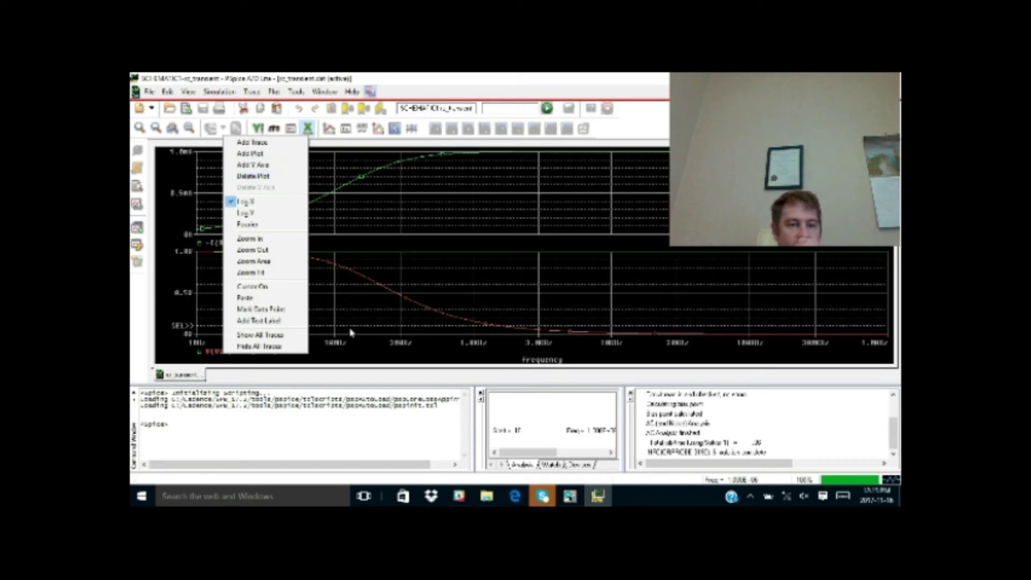
{"action": "left_click", "coordinate": [347, 347]}
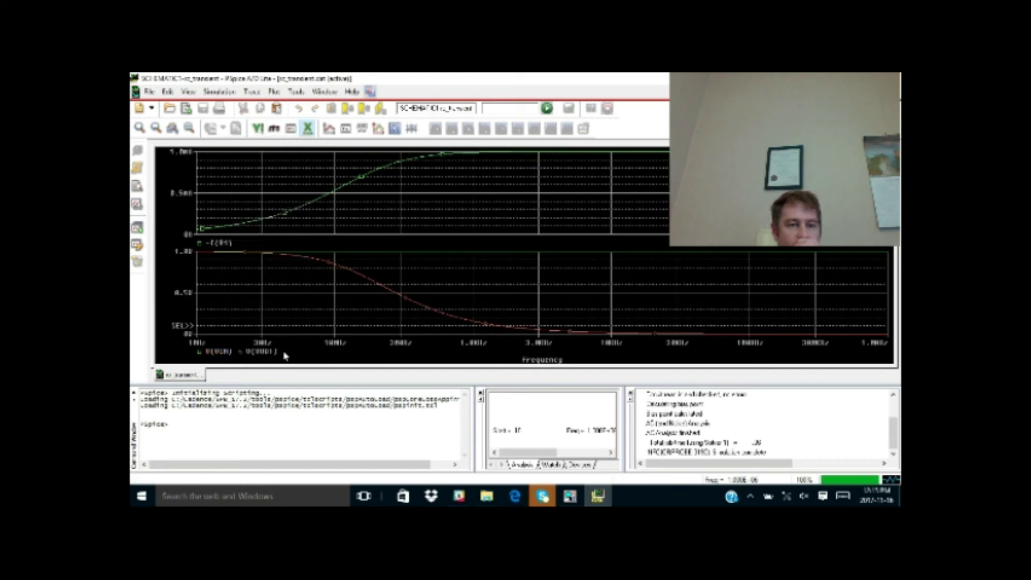
{"action": "double_click", "coordinate": [425, 256]}
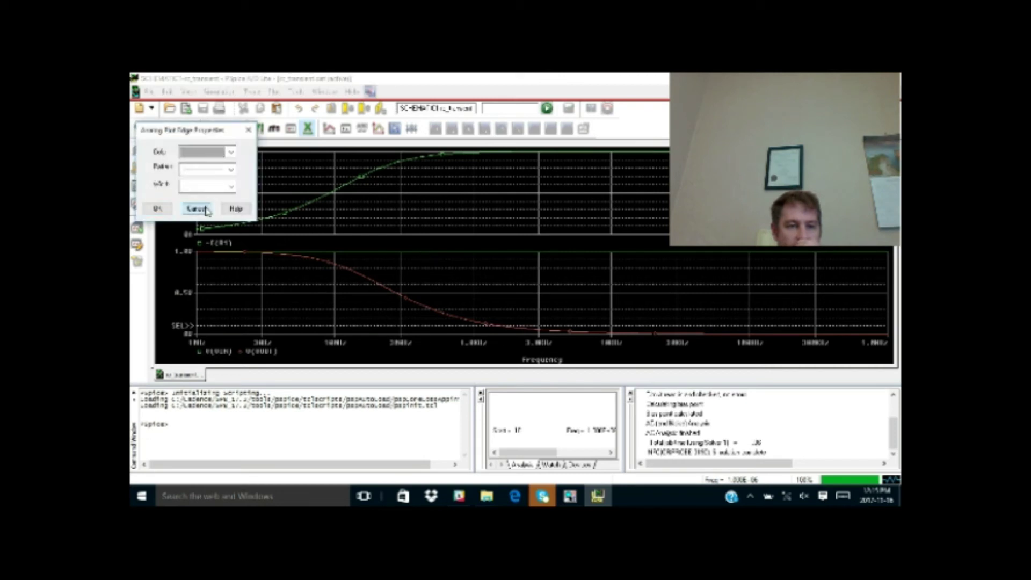
{"action": "left_click", "coordinate": [196, 209]}
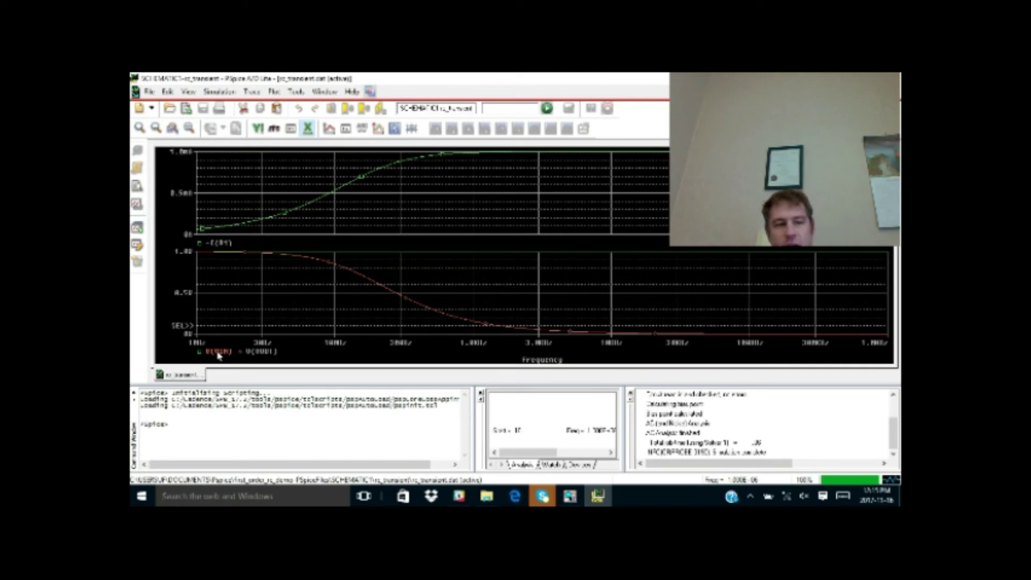
{"action": "right_click", "coordinate": [265, 354]}
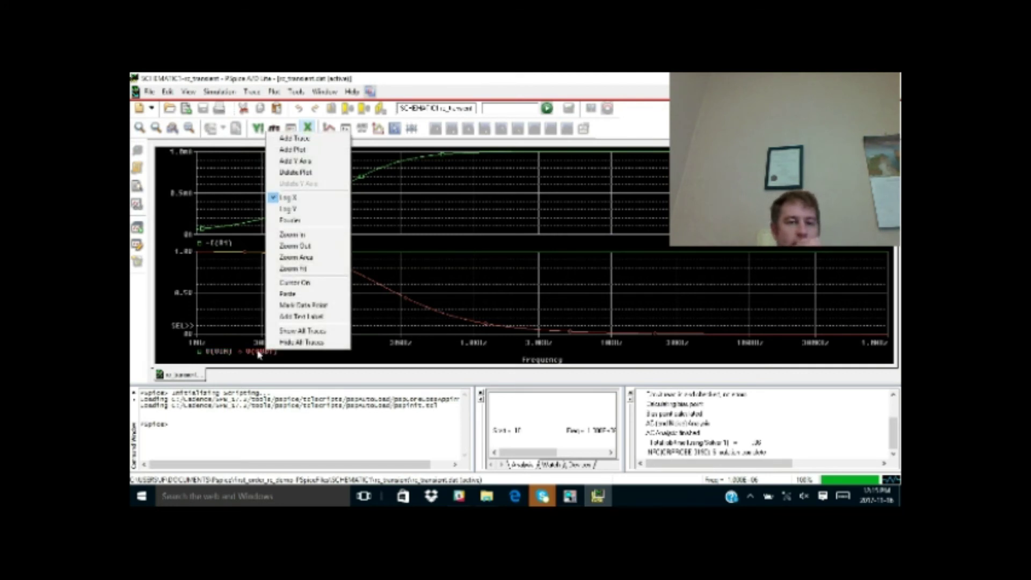
Edit the V(VOUT) trace expression in the lower plot to 20*log10(V(VOUT)/V(VIN))
{"action": "double_click", "coordinate": [259, 352]}
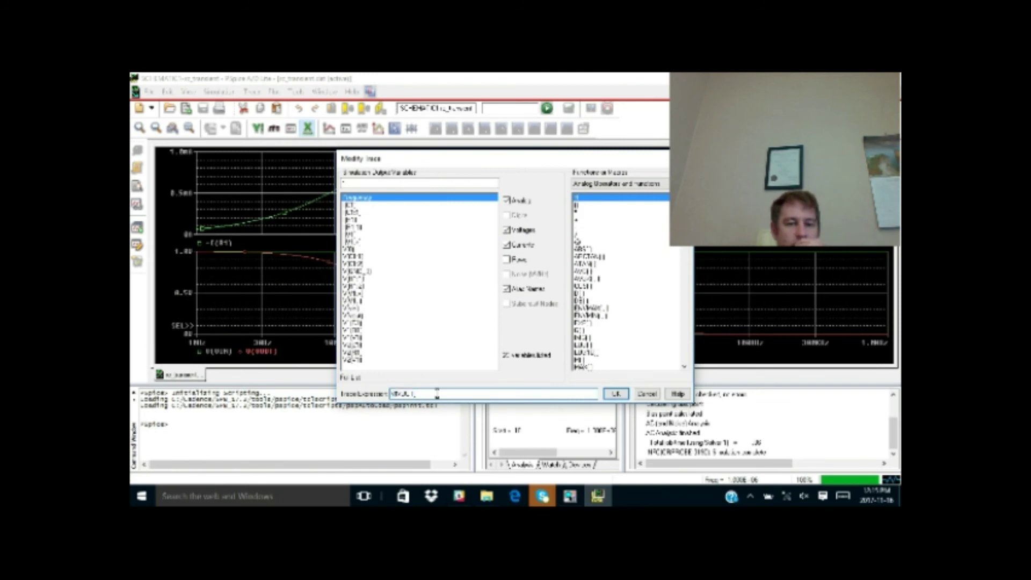
{"action": "double_click", "coordinate": [402, 392]}
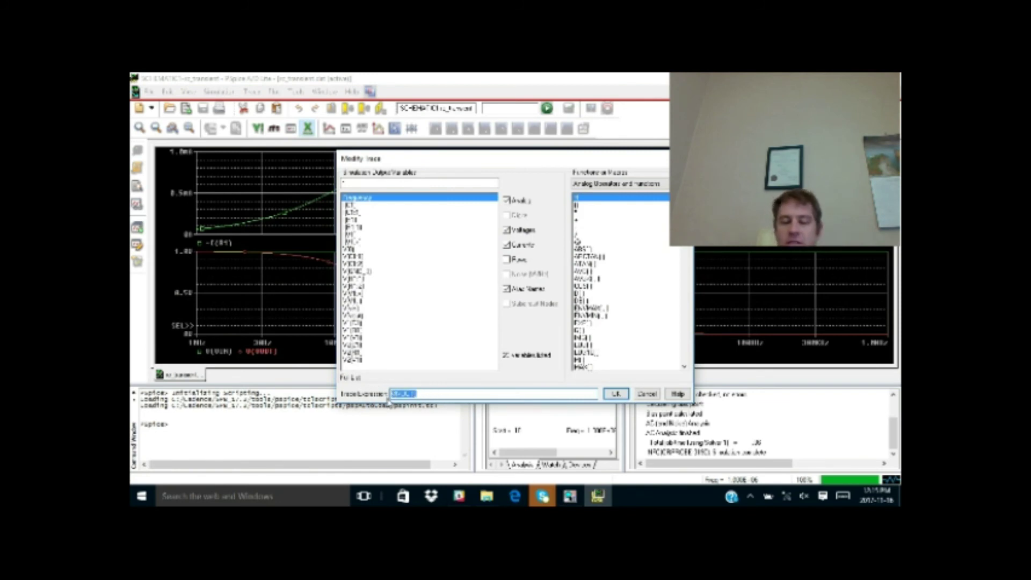
{"action": "key", "text": "End"}
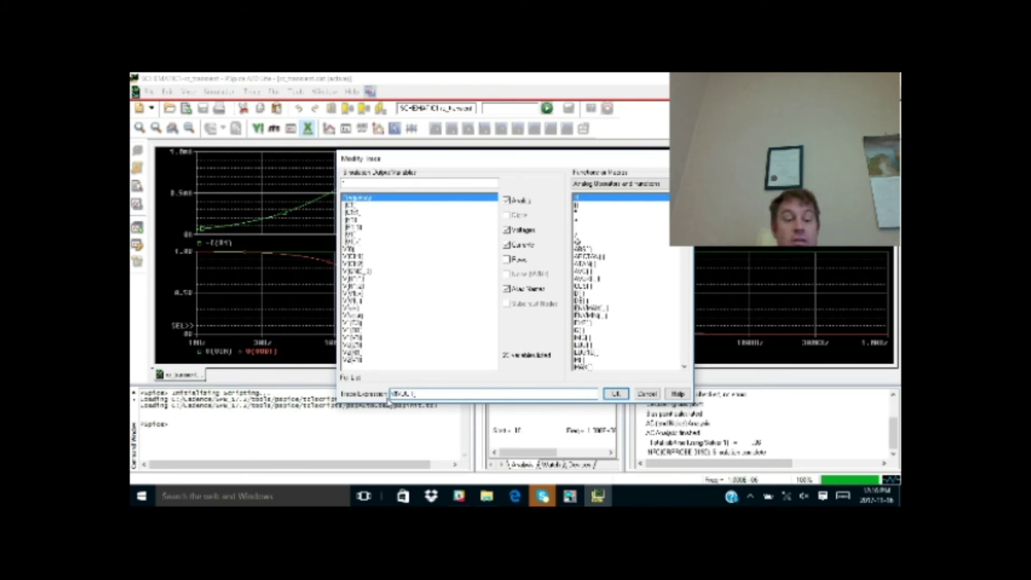
{"action": "type", "text": ")"}
{"action": "key", "text": "Home"}
{"action": "type", "text": "DB("}
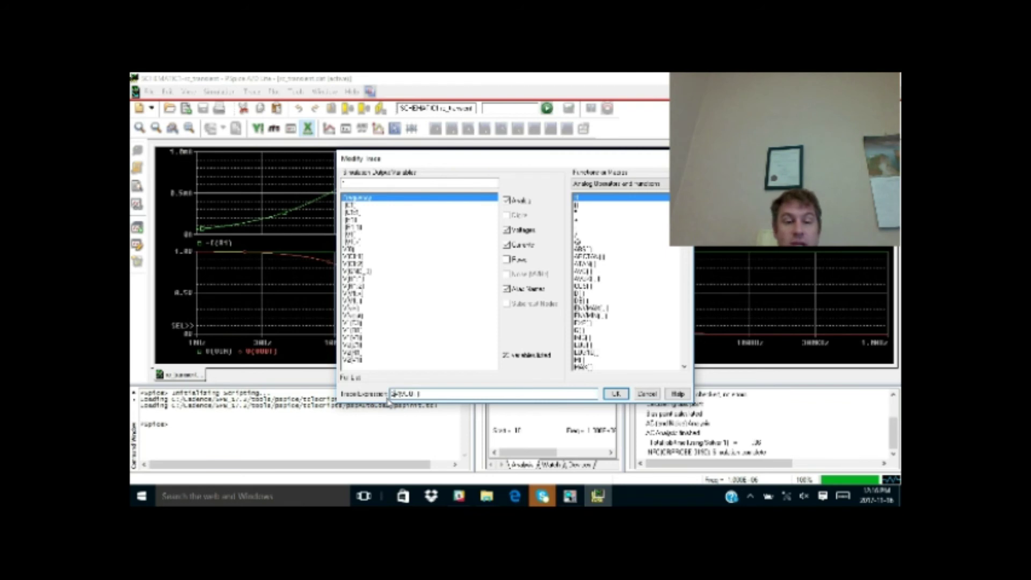
{"action": "type", "text": "*log"}
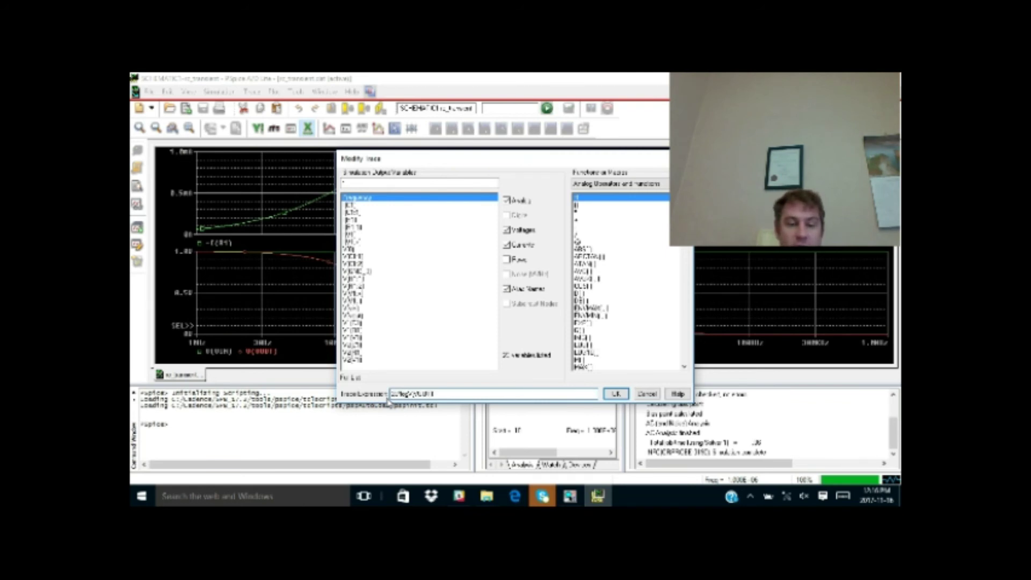
{"action": "type", "text": "10("}
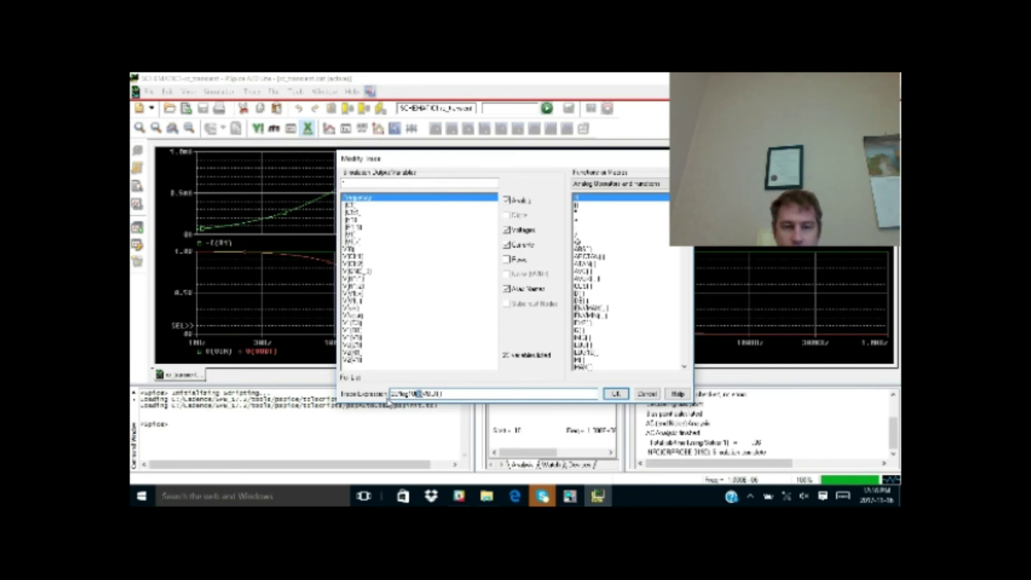
{"action": "key", "text": "End"}
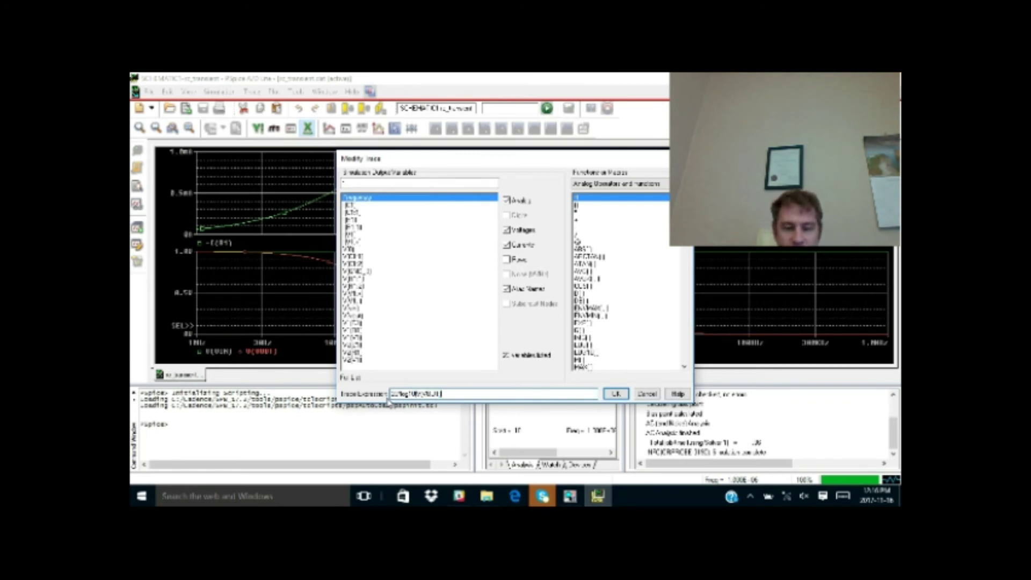
{"action": "type", "text": ")/V(V"}
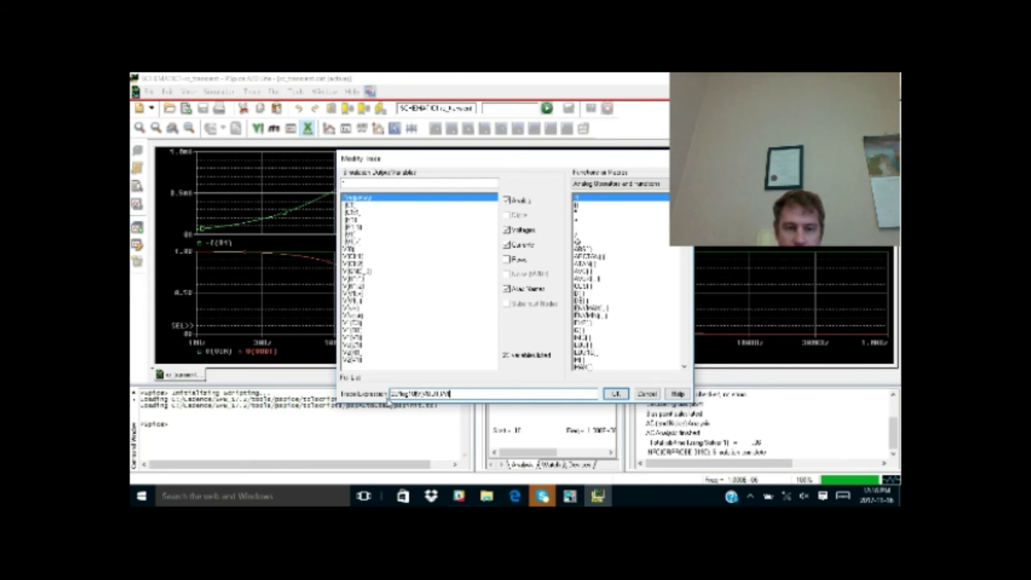
{"action": "type", "text": "IN"}
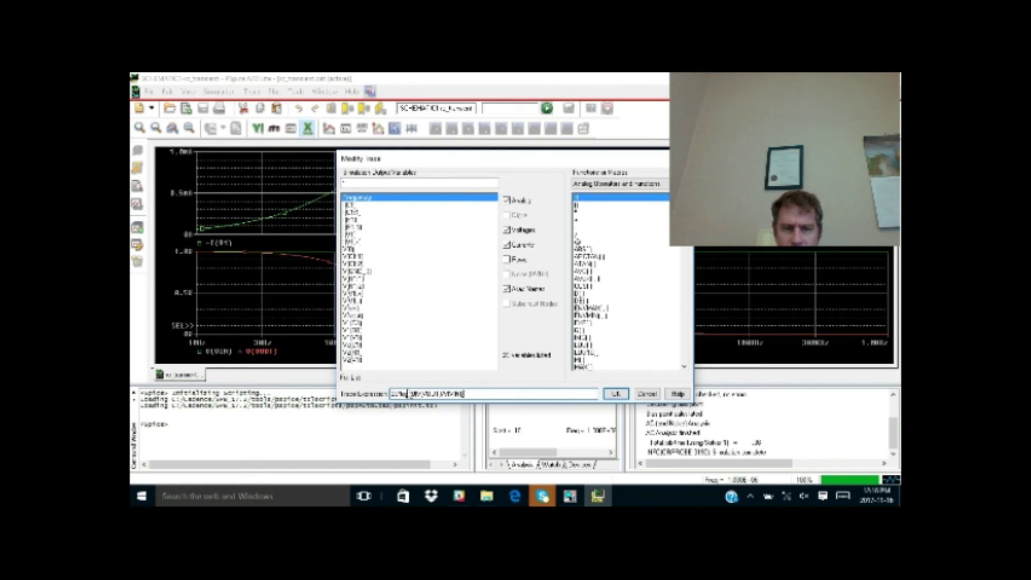
Rewrite the logarithm in the trace expression as LOG10, giving 20*LOG10(V(VOUT)/V(VIN)), and apply the modified trace
{"action": "left_click", "coordinate": [411, 395]}
{"action": "key", "text": "BackSpace"}
{"action": "key", "text": "BackSpace"}
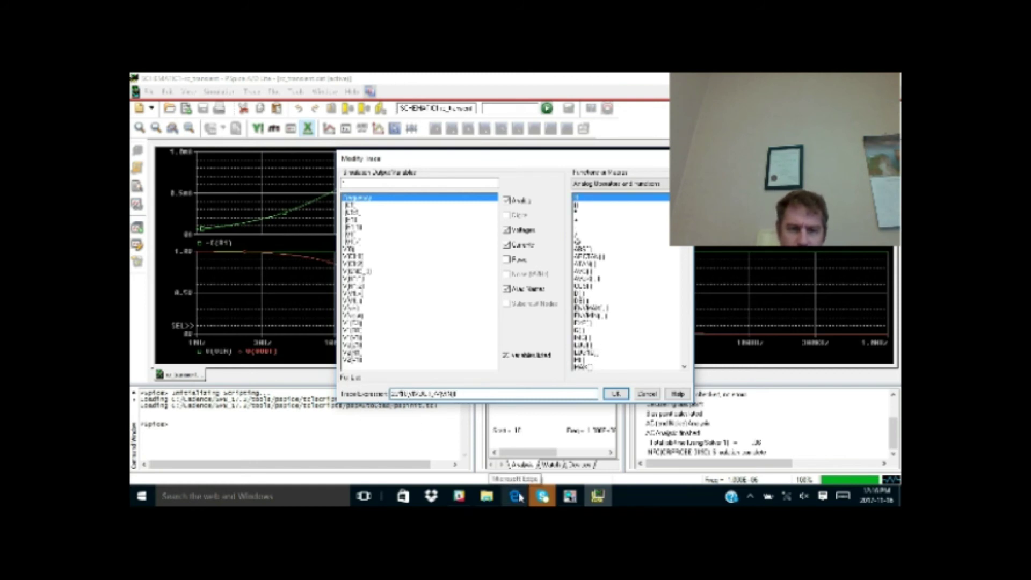
{"action": "type", "text": "og10"}
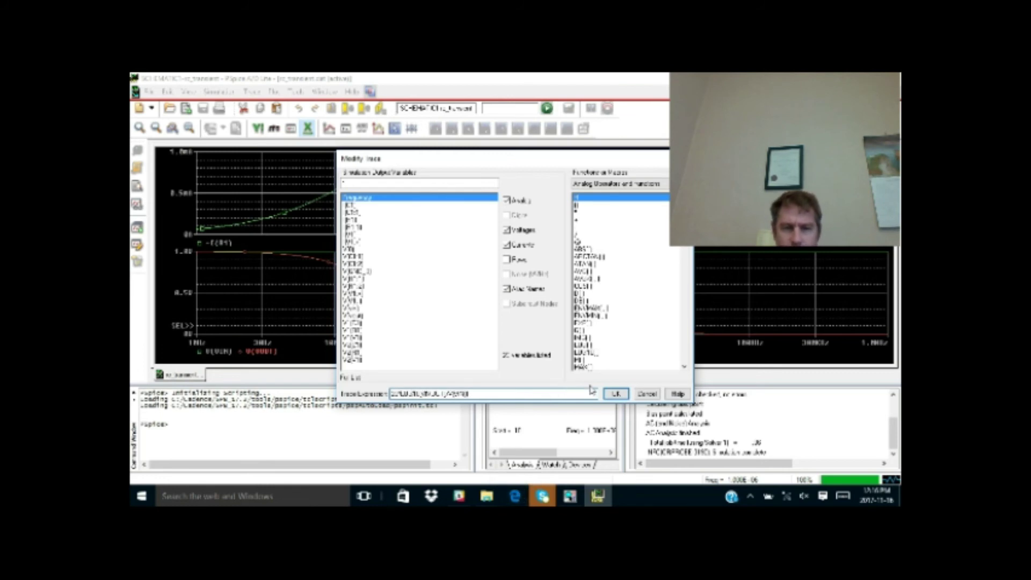
{"action": "left_click", "coordinate": [616, 394]}
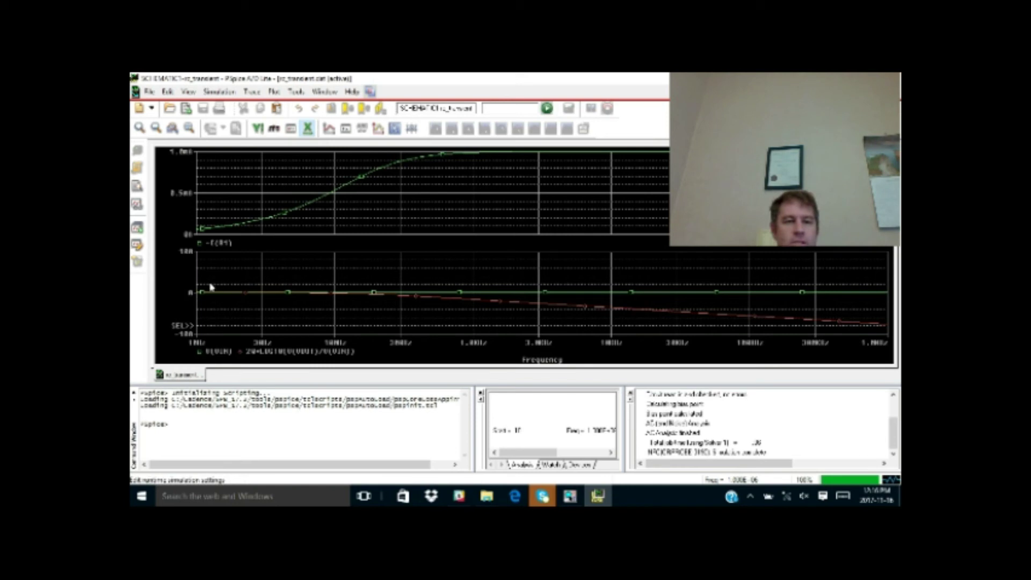
Delete the lower plot containing the V(VIN) and 20*LOG10(V(VOUT)/V(VIN)) traces
{"action": "left_click", "coordinate": [645, 297]}
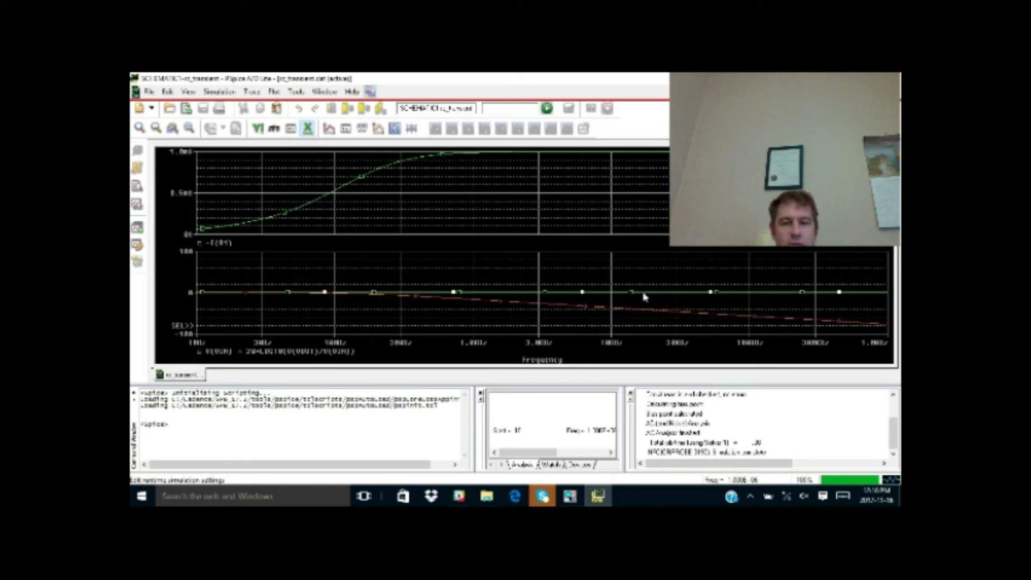
{"action": "right_click", "coordinate": [645, 297]}
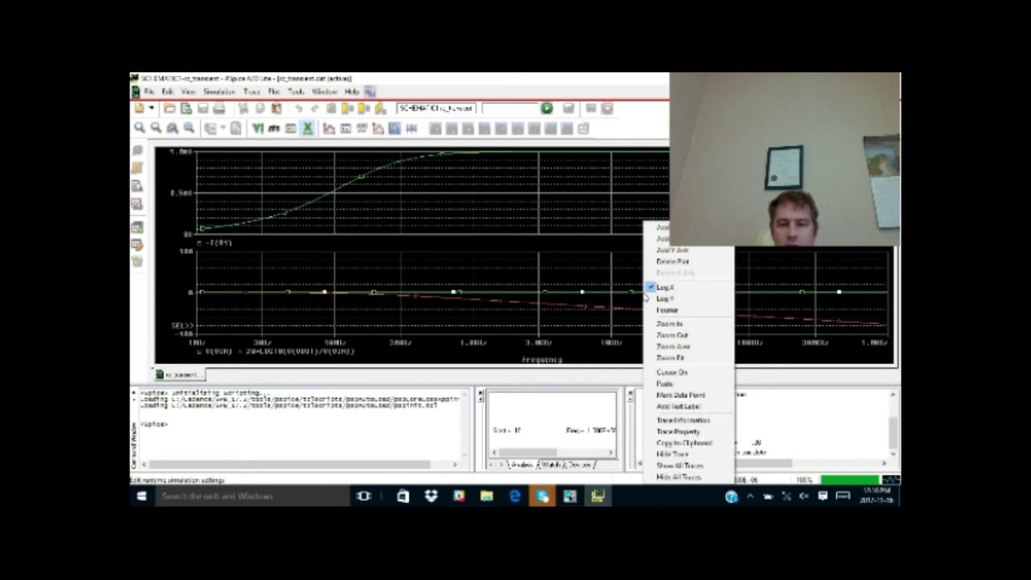
{"action": "left_click", "coordinate": [612, 295]}
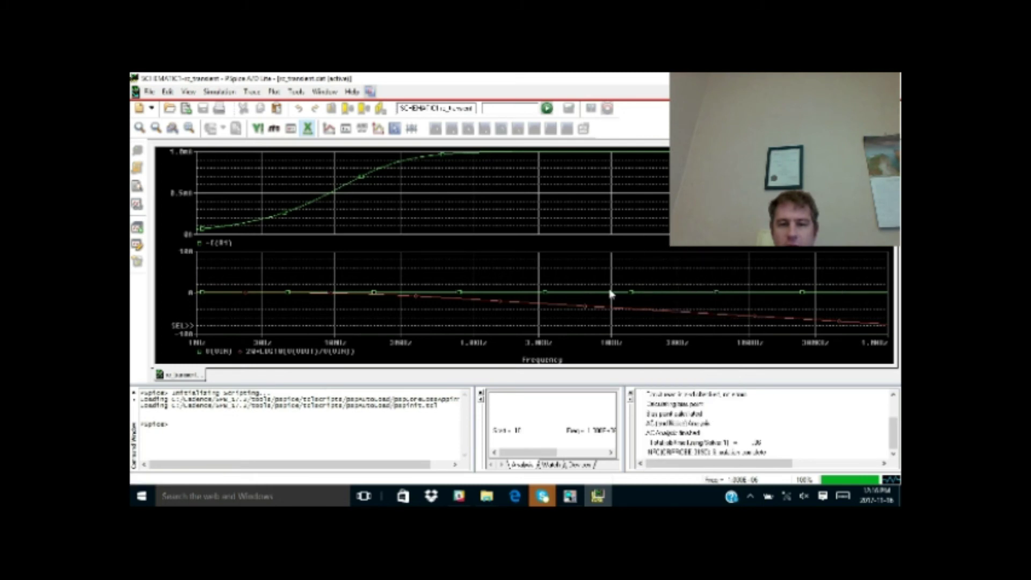
{"action": "right_click", "coordinate": [666, 297]}
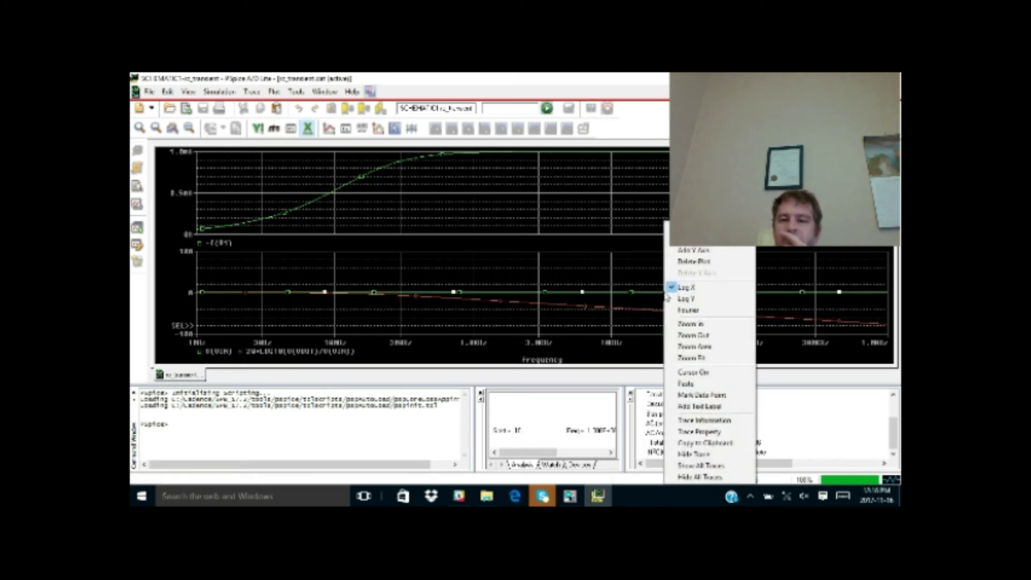
{"action": "left_click", "coordinate": [707, 262]}
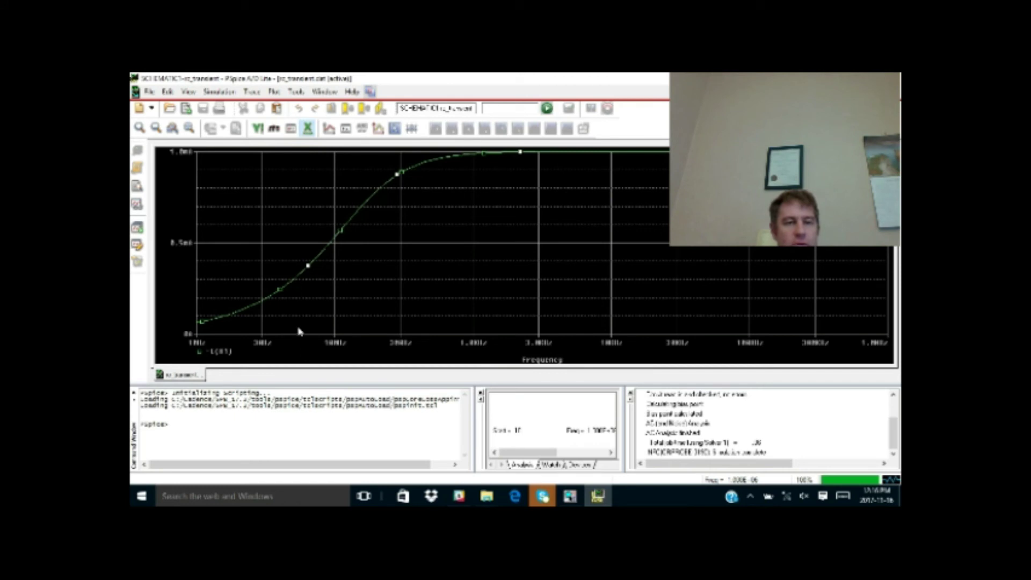
Add a new empty plot to the window above the -I(R1) plot
{"action": "left_click", "coordinate": [254, 94]}
{"action": "mouse_move", "coordinate": [273, 92]}
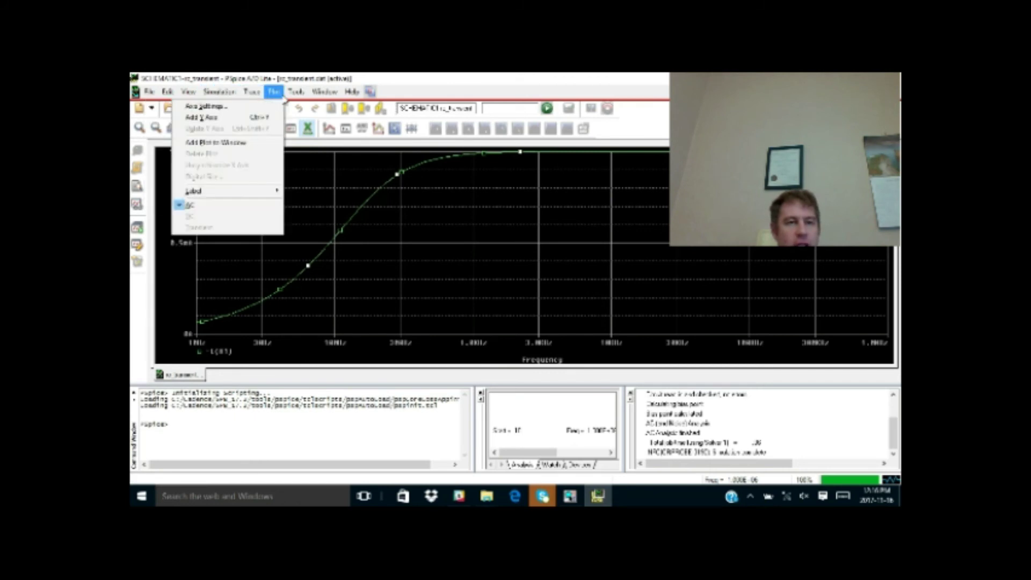
{"action": "left_click", "coordinate": [226, 141]}
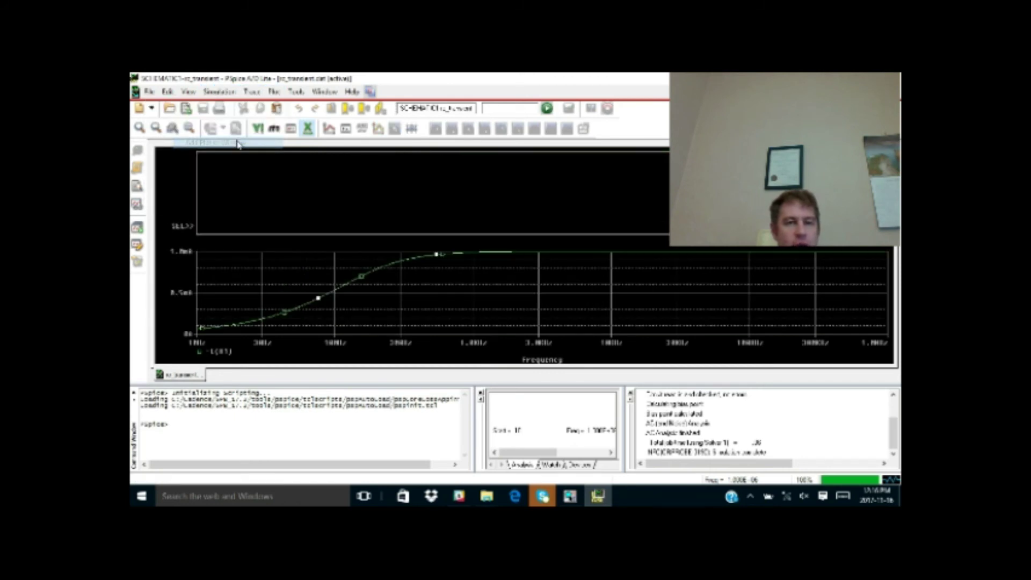
Add the decibel output trace 20*log10(V(vout)) to the empty plot above the -I(R1) plot
{"action": "right_click", "coordinate": [379, 207]}
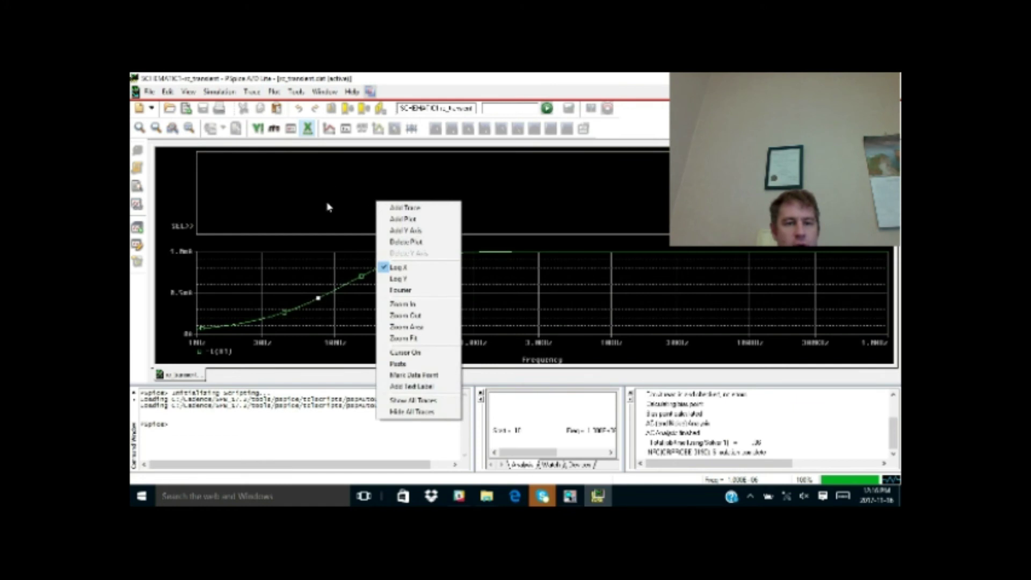
{"action": "left_click", "coordinate": [435, 208]}
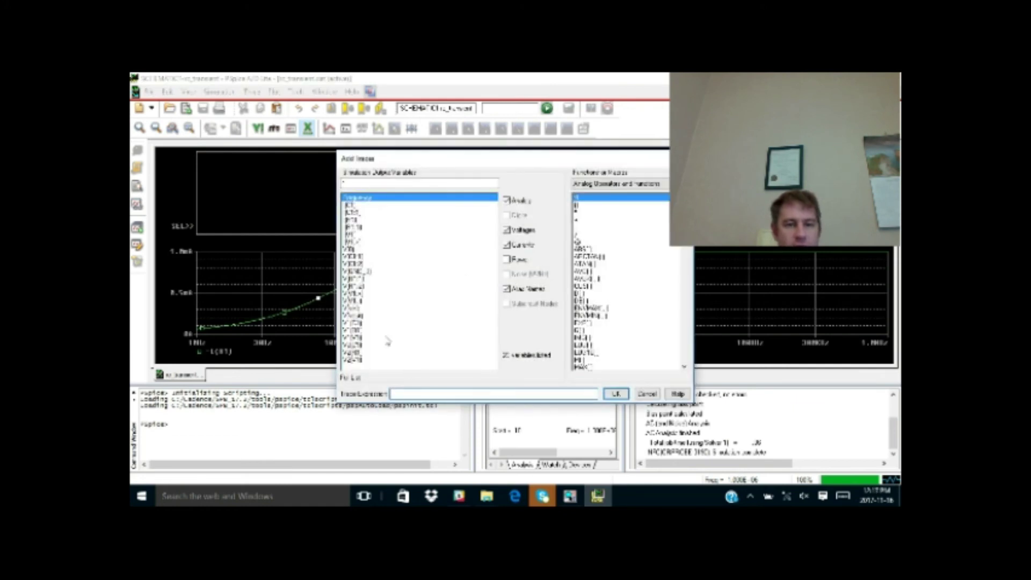
{"action": "left_click", "coordinate": [357, 315]}
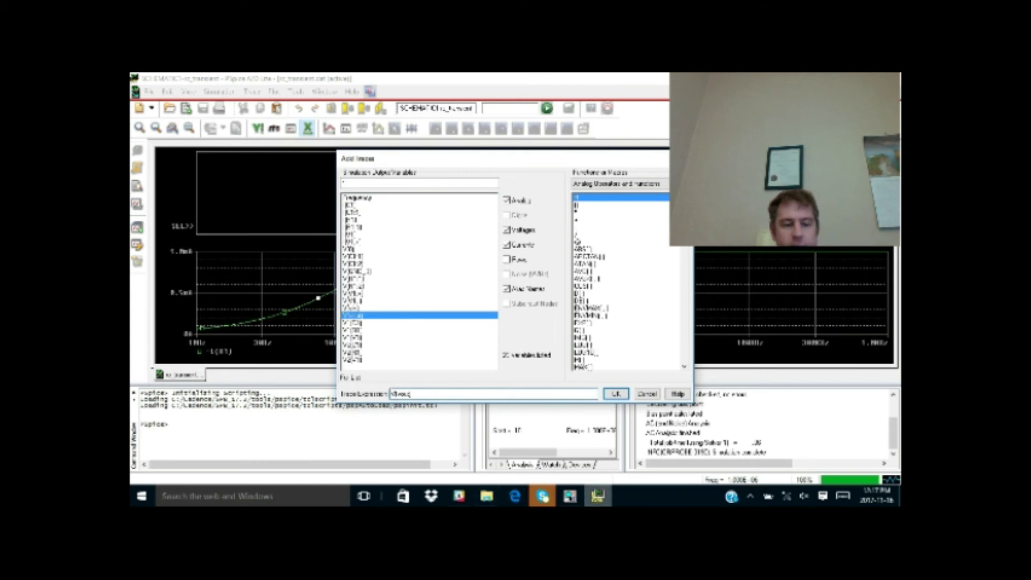
{"action": "mouse_move", "coordinate": [598, 496]}
{"action": "type", "text": "20"}
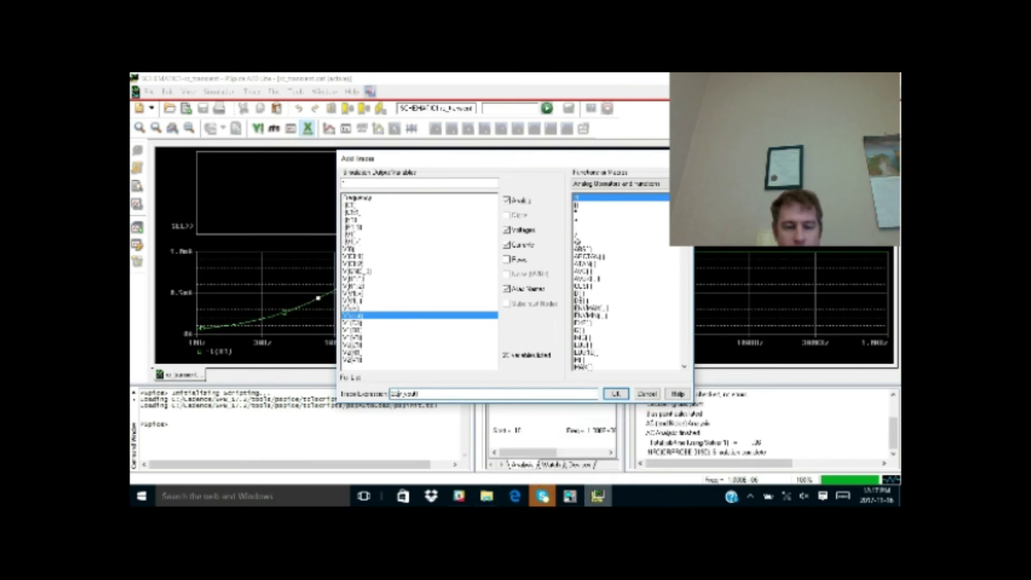
{"action": "type", "text": "*"}
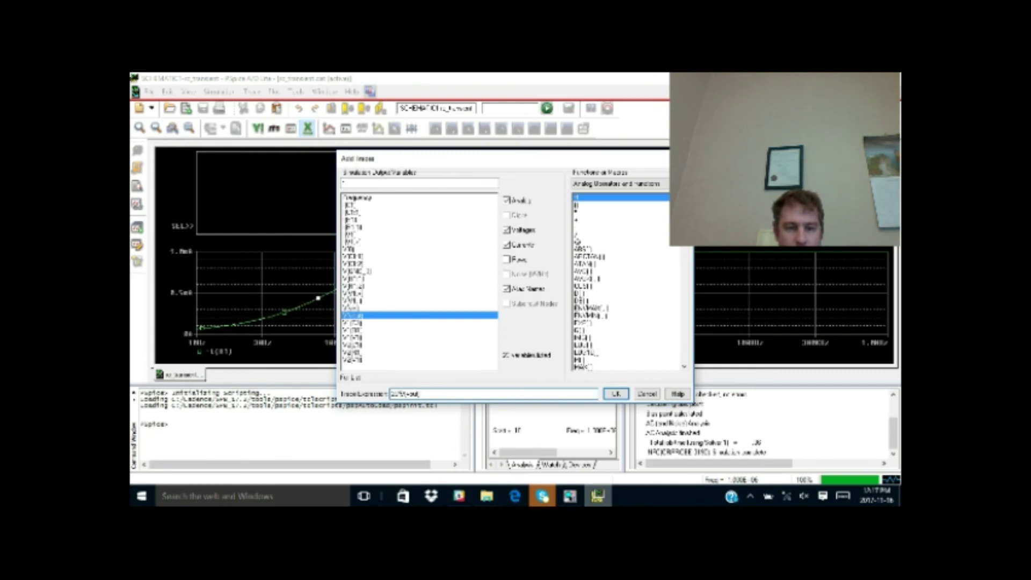
{"action": "type", "text": "log("}
{"action": "type", "text": "10(V"}
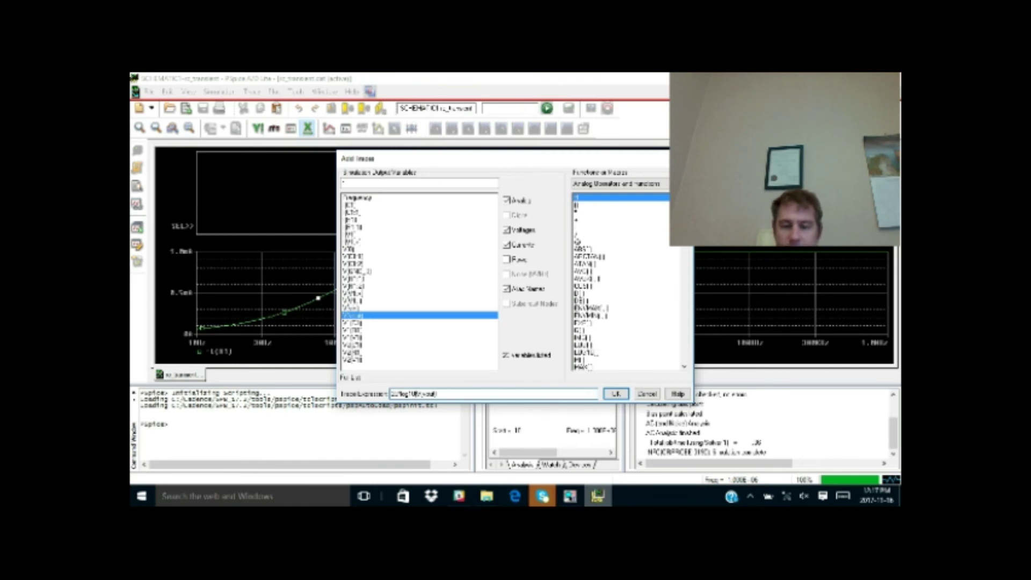
{"action": "key", "text": "End"}
{"action": "type", "text": ")"}
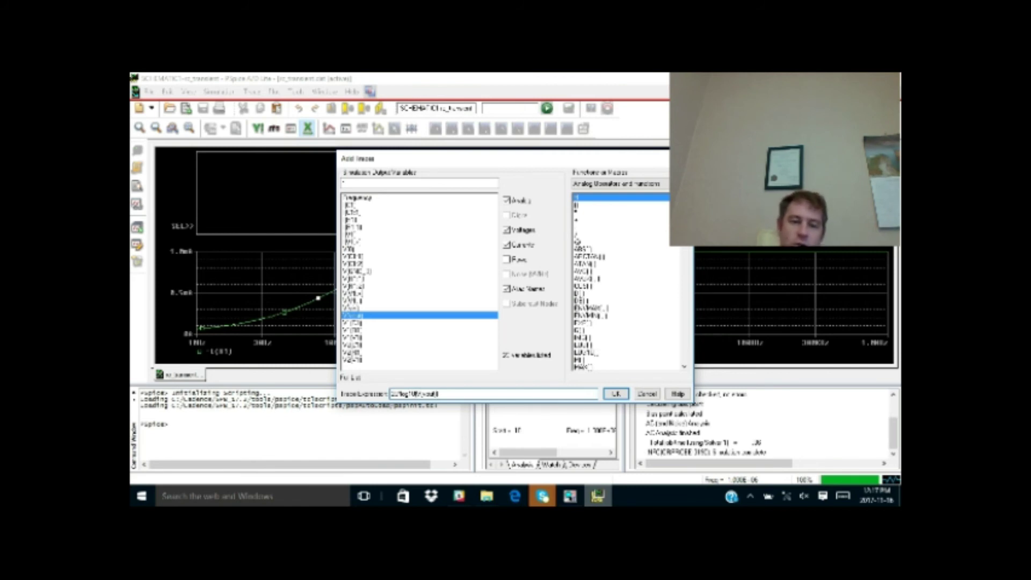
{"action": "left_click", "coordinate": [616, 394]}
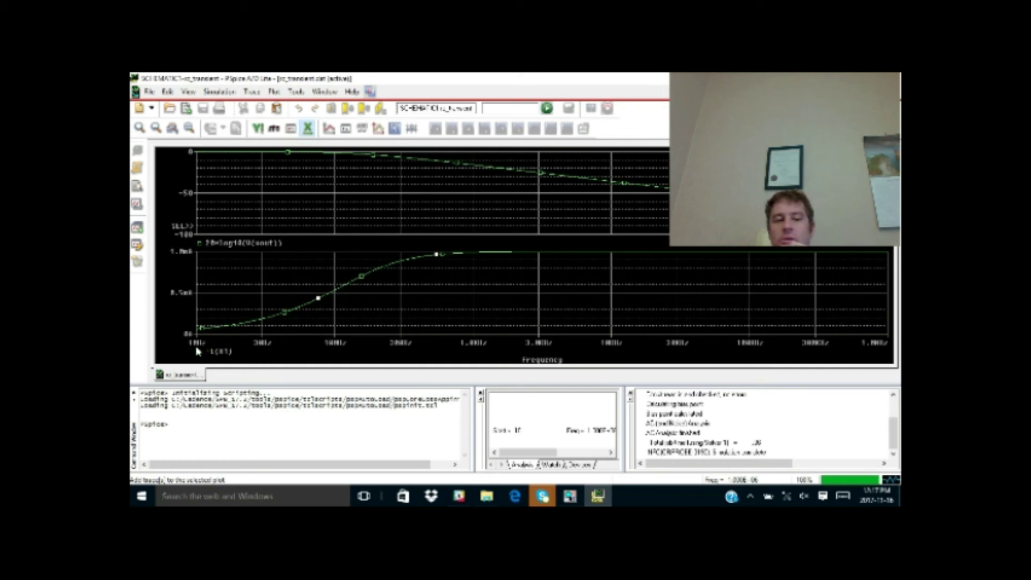
Check the axis settings of the decibel plot, including the X-axis data range and scale
{"action": "right_click", "coordinate": [406, 345]}
{"action": "left_click", "coordinate": [297, 183]}
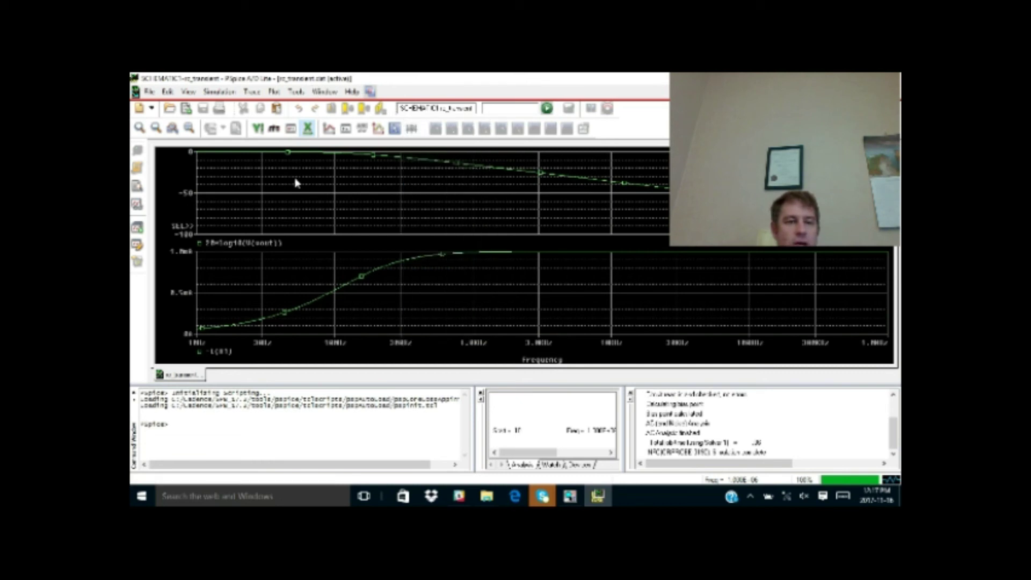
{"action": "right_click", "coordinate": [296, 183]}
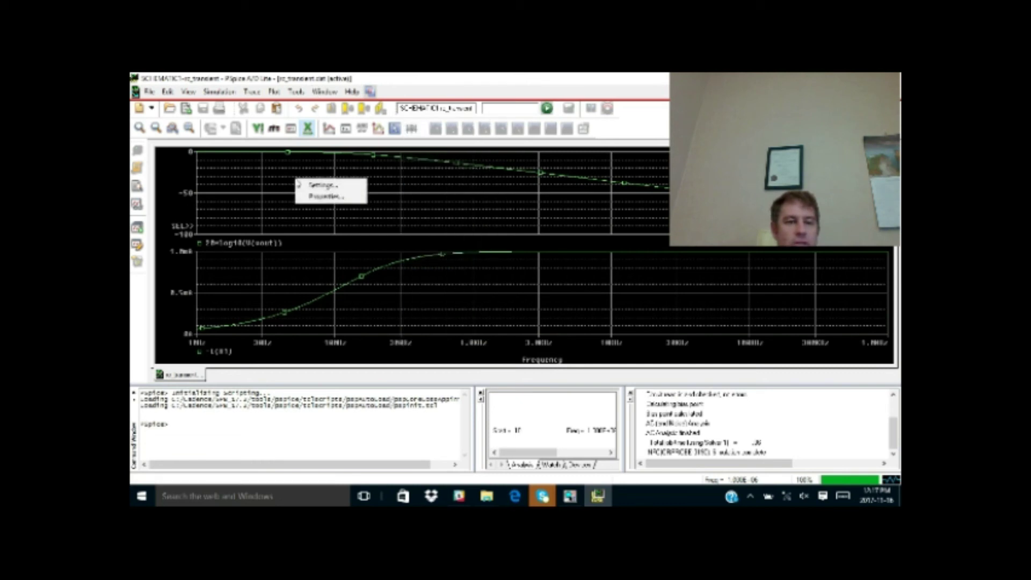
{"action": "left_click", "coordinate": [332, 186]}
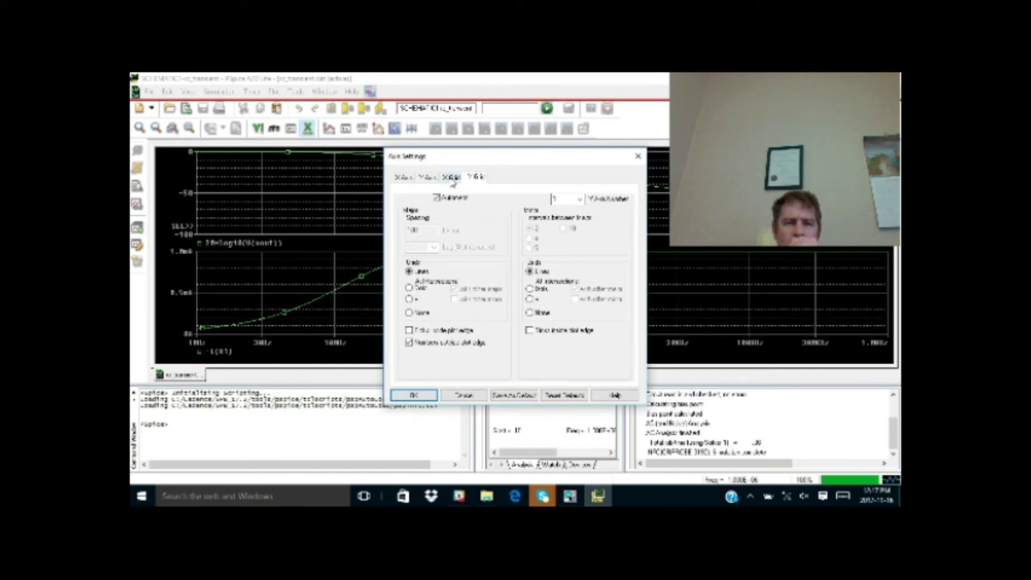
{"action": "left_click", "coordinate": [404, 182]}
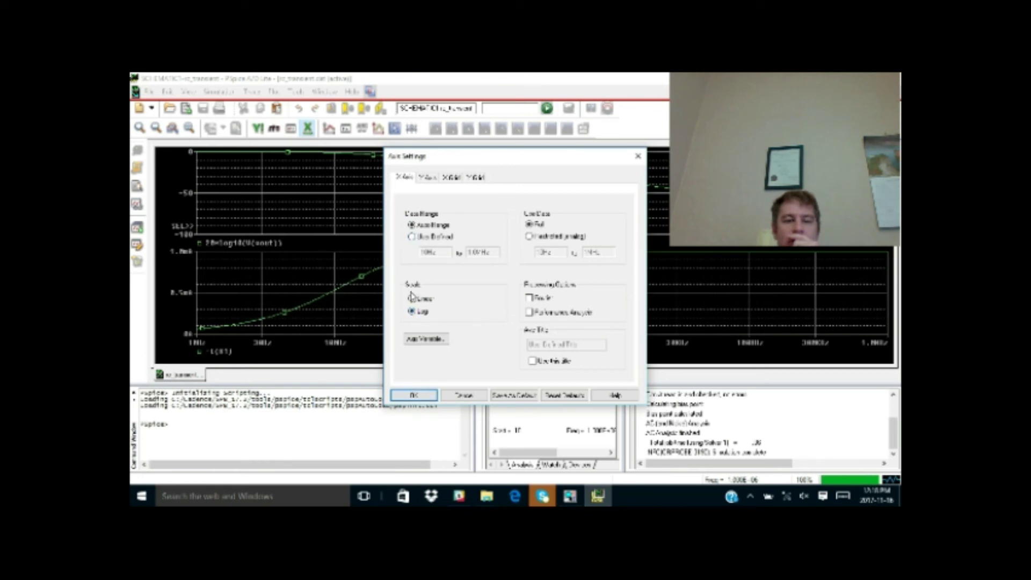
{"action": "left_click", "coordinate": [414, 396]}
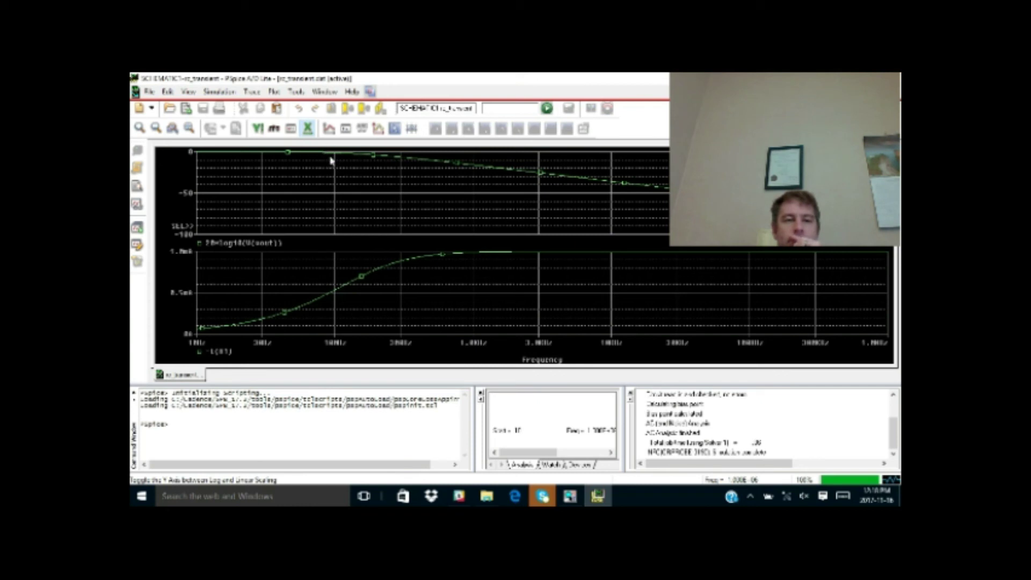
Display the measurement cursor on the 20*log10(V(vout)) trace
{"action": "left_click", "coordinate": [251, 92]}
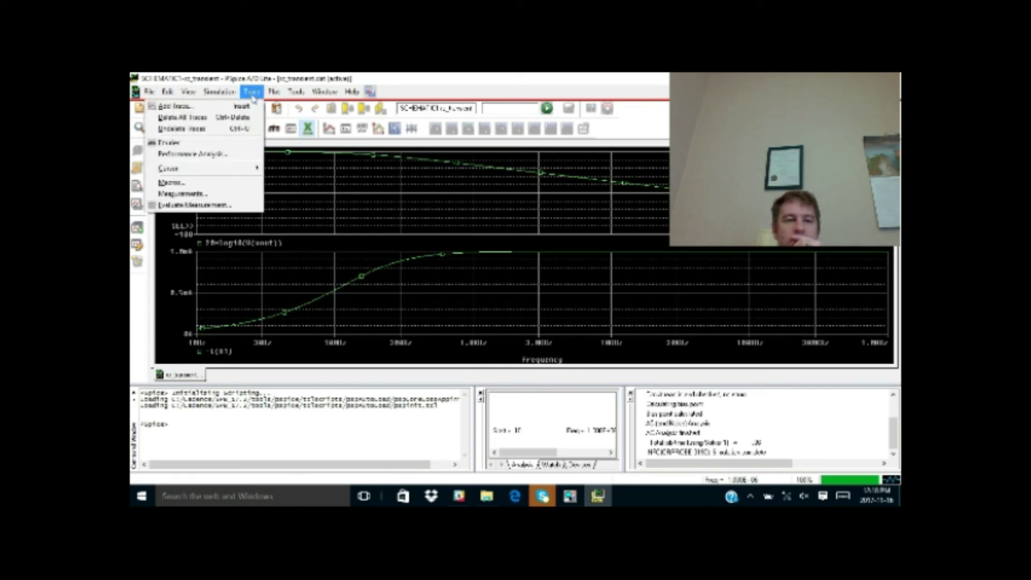
{"action": "mouse_move", "coordinate": [217, 93]}
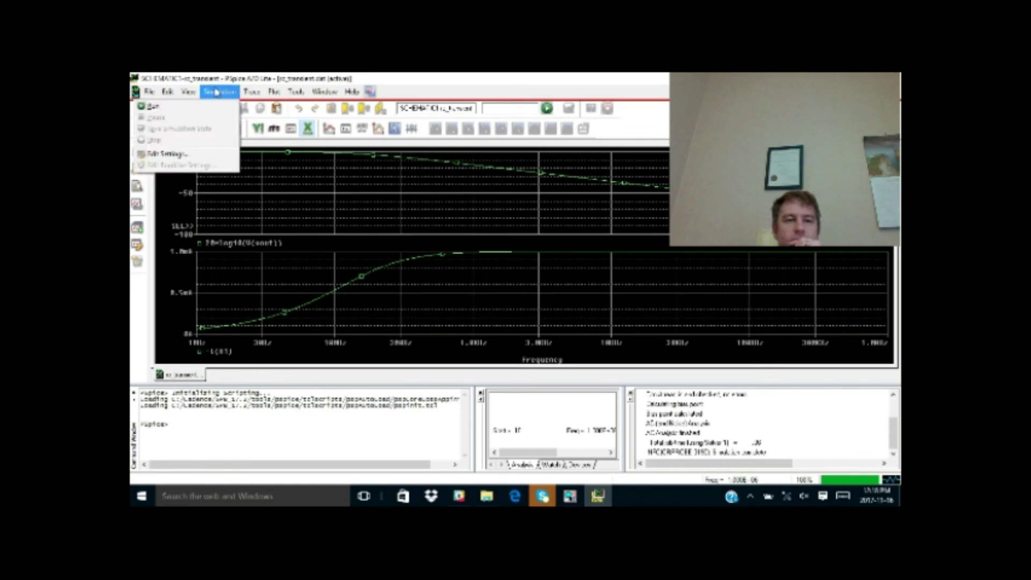
{"action": "mouse_move", "coordinate": [249, 93]}
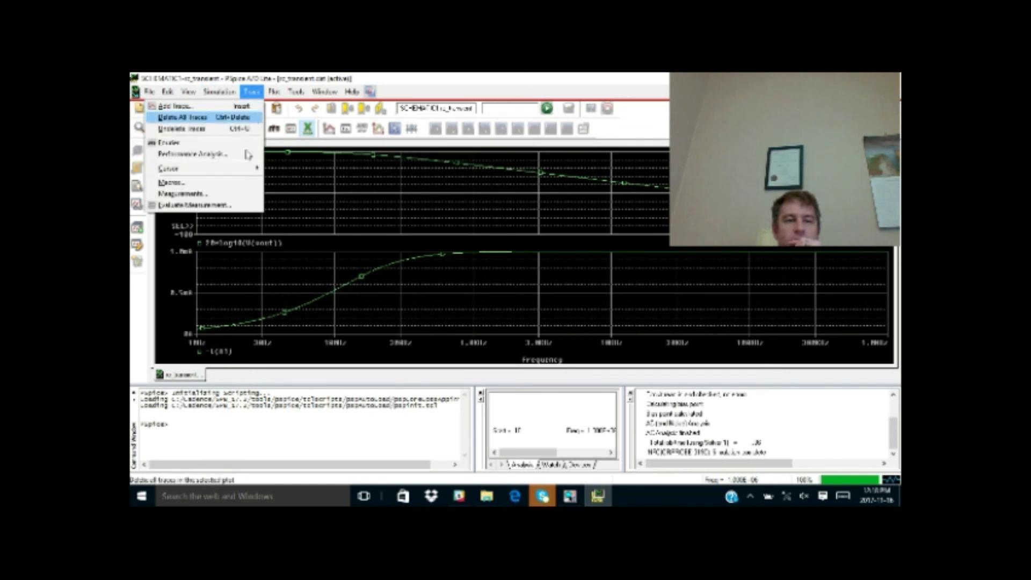
{"action": "mouse_move", "coordinate": [252, 168]}
{"action": "left_click", "coordinate": [300, 169]}
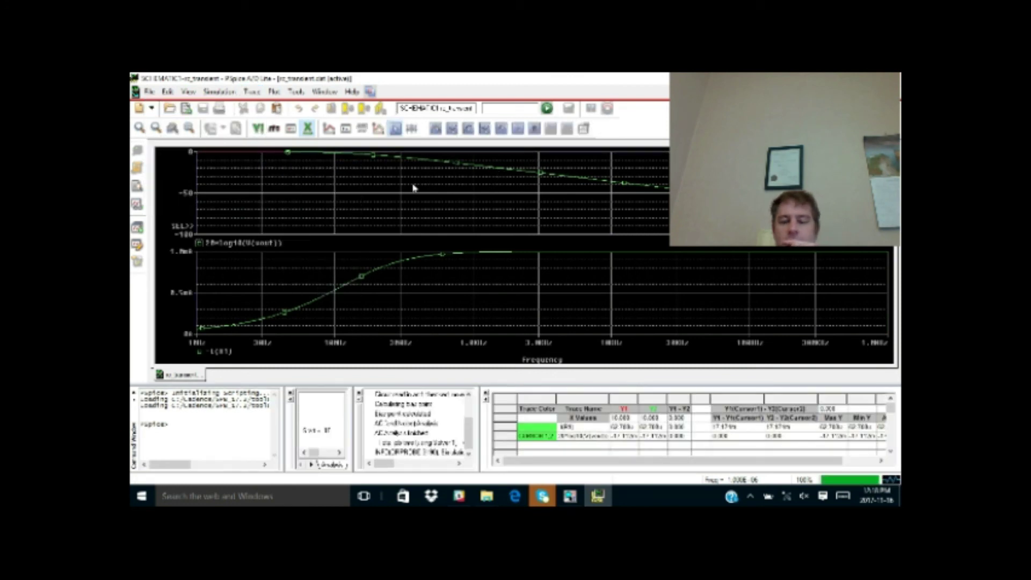
Move the first cursor along the 20*log10(V(vout)) trace to locate the -3 dB point and read its frequency
{"action": "key", "text": "Right"}
{"action": "key", "text": "Right"}
{"action": "key", "text": "Right"}
{"action": "key", "text": "Right"}
{"action": "key", "text": "Right"}
{"action": "key", "text": "Right"}
{"action": "key", "text": "Right"}
{"action": "key", "text": "Right"}
{"action": "key", "text": "Right"}
{"action": "key", "text": "Right"}
{"action": "key", "text": "Right"}
{"action": "key", "text": "Right"}
{"action": "key", "text": "Right"}
{"action": "key", "text": "Right"}
{"action": "key", "text": "Right"}
{"action": "key", "text": "Right"}
{"action": "key", "text": "Right"}
{"action": "key", "text": "Right"}
{"action": "key", "text": "Right"}
{"action": "key", "text": "Right"}
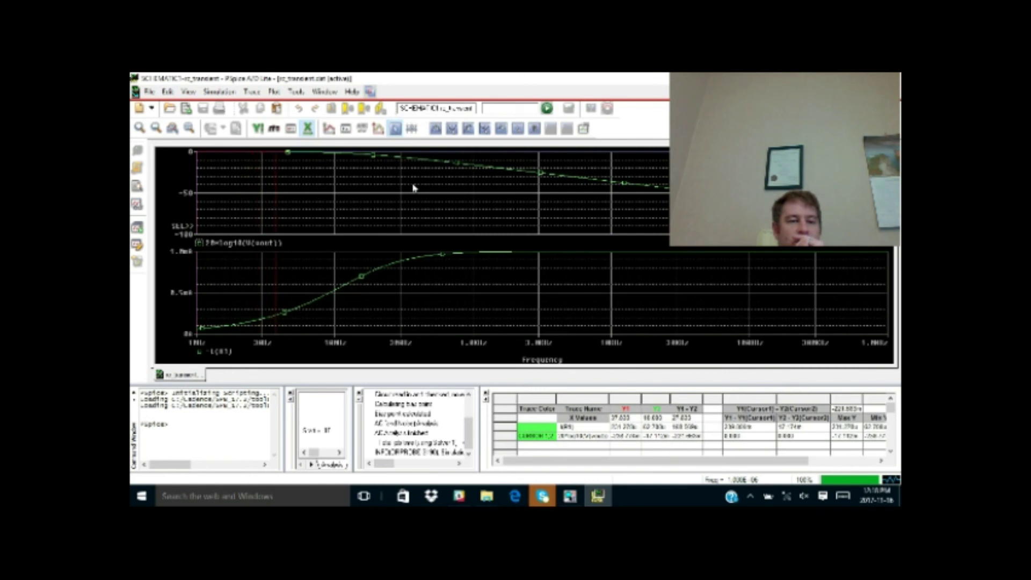
{"action": "key", "text": "Right"}
{"action": "key", "text": "Right"}
{"action": "key", "text": "Right"}
{"action": "key", "text": "Right"}
{"action": "key", "text": "Right"}
{"action": "key", "text": "Right"}
{"action": "key", "text": "Right"}
{"action": "key", "text": "Right"}
{"action": "key", "text": "Right"}
{"action": "key", "text": "Right"}
{"action": "key", "text": "Right"}
{"action": "key", "text": "Right"}
{"action": "key", "text": "Right"}
{"action": "key", "text": "Right"}
{"action": "key", "text": "Right"}
{"action": "key", "text": "Right"}
{"action": "key", "text": "Right"}
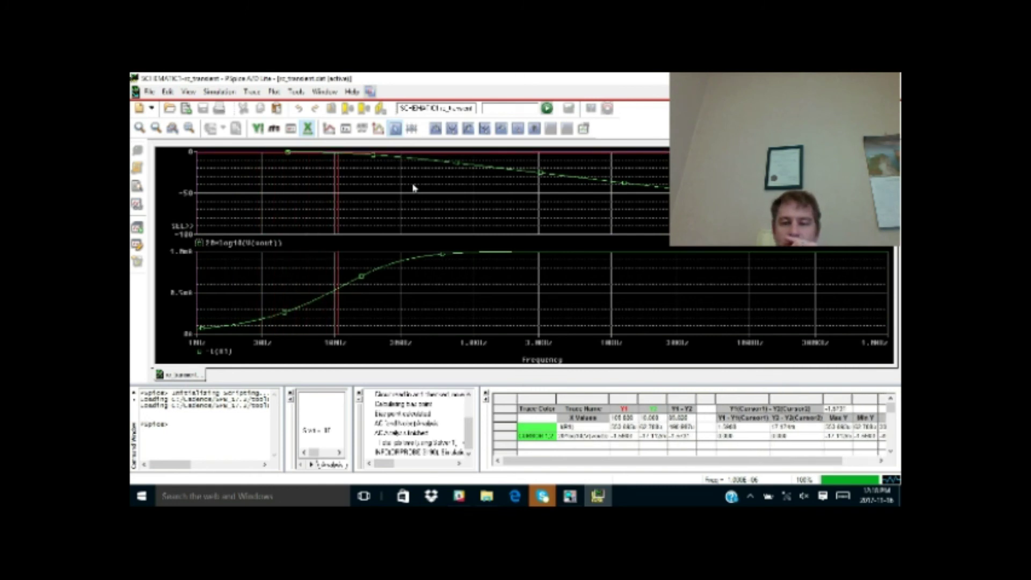
{"action": "key", "text": "Right"}
{"action": "key", "text": "Right"}
{"action": "key", "text": "Right"}
{"action": "key", "text": "Right"}
{"action": "key", "text": "Right"}
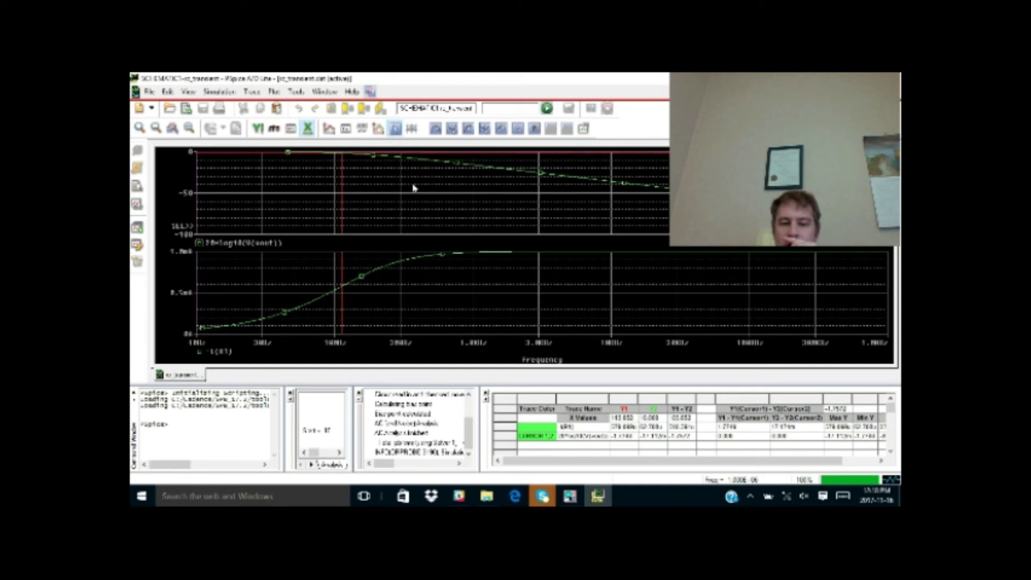
{"action": "key", "text": "Right"}
{"action": "key", "text": "Right"}
{"action": "key", "text": "Right"}
{"action": "key", "text": "Right"}
{"action": "key", "text": "Right"}
{"action": "key", "text": "Right"}
{"action": "key", "text": "Right"}
{"action": "key", "text": "Right"}
{"action": "key", "text": "Right"}
{"action": "key", "text": "Right"}
{"action": "key", "text": "Right"}
{"action": "key", "text": "Right"}
{"action": "key", "text": "Right"}
{"action": "key", "text": "Right"}
{"action": "key", "text": "Right"}
{"action": "key", "text": "Right"}
{"action": "key", "text": "Right"}
{"action": "key", "text": "Right"}
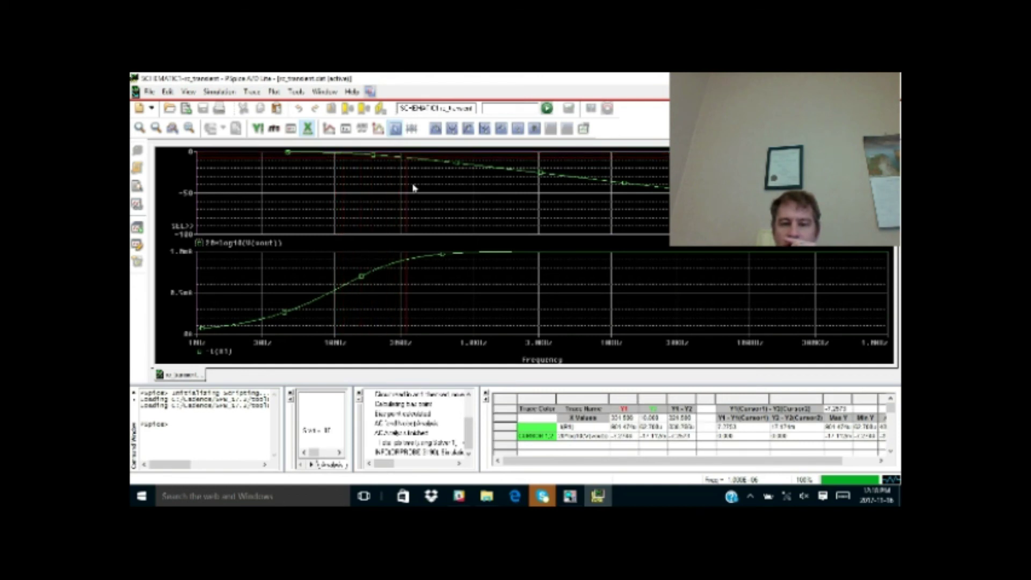
{"action": "key", "text": "Right"}
{"action": "key", "text": "Right"}
{"action": "key", "text": "Right"}
{"action": "key", "text": "Right"}
{"action": "key", "text": "Right"}
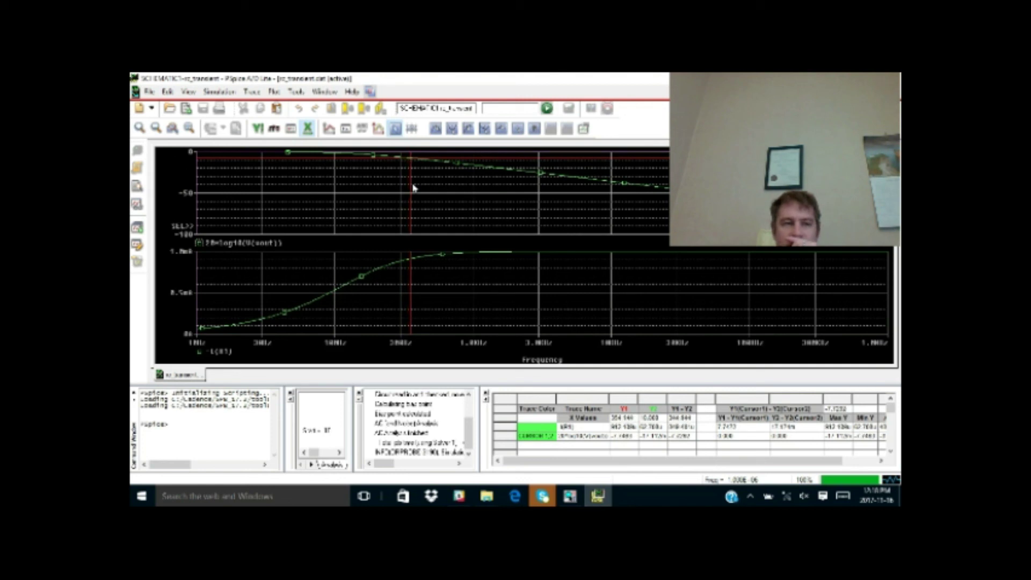
{"action": "key", "text": "Right"}
{"action": "key", "text": "Right"}
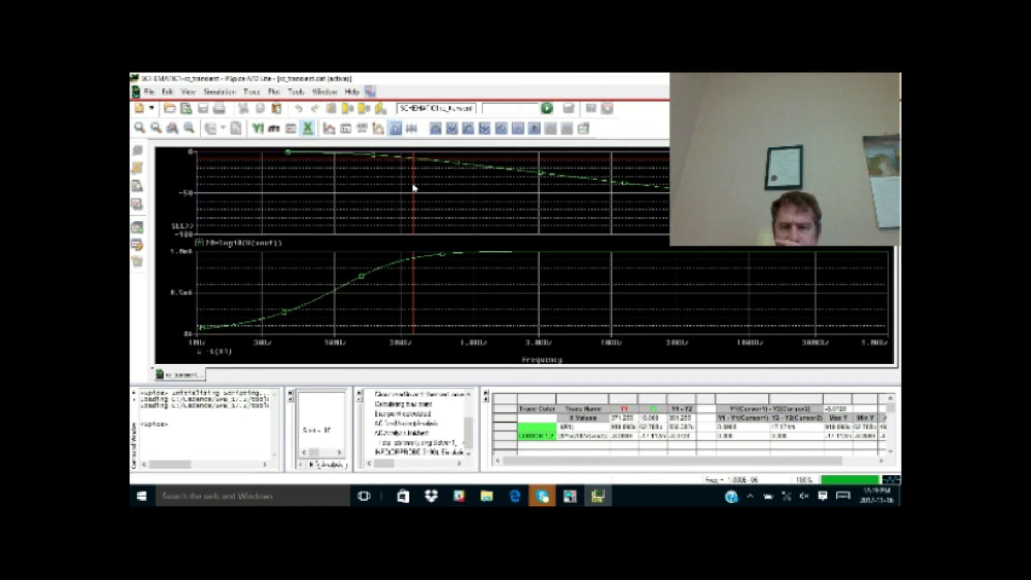
{"action": "key", "text": "Left"}
{"action": "key", "text": "Left"}
{"action": "key", "text": "Left"}
{"action": "key", "text": "Left"}
{"action": "key", "text": "Left"}
{"action": "key", "text": "Left"}
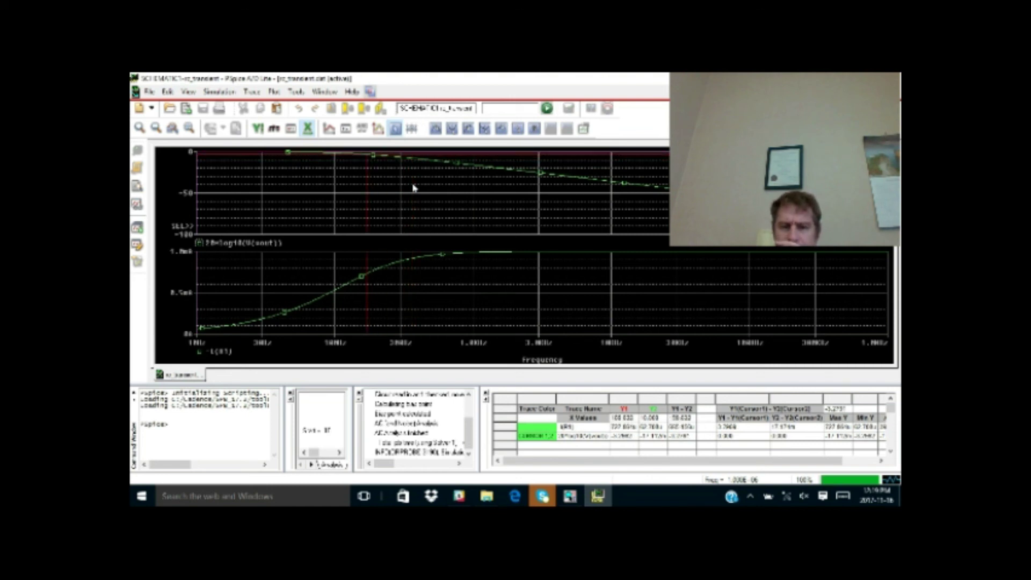
{"action": "key", "text": "Right"}
{"action": "key", "text": "Right"}
{"action": "key", "text": "Right"}
{"action": "key", "text": "Right"}
{"action": "key", "text": "Right"}
{"action": "key", "text": "Right"}
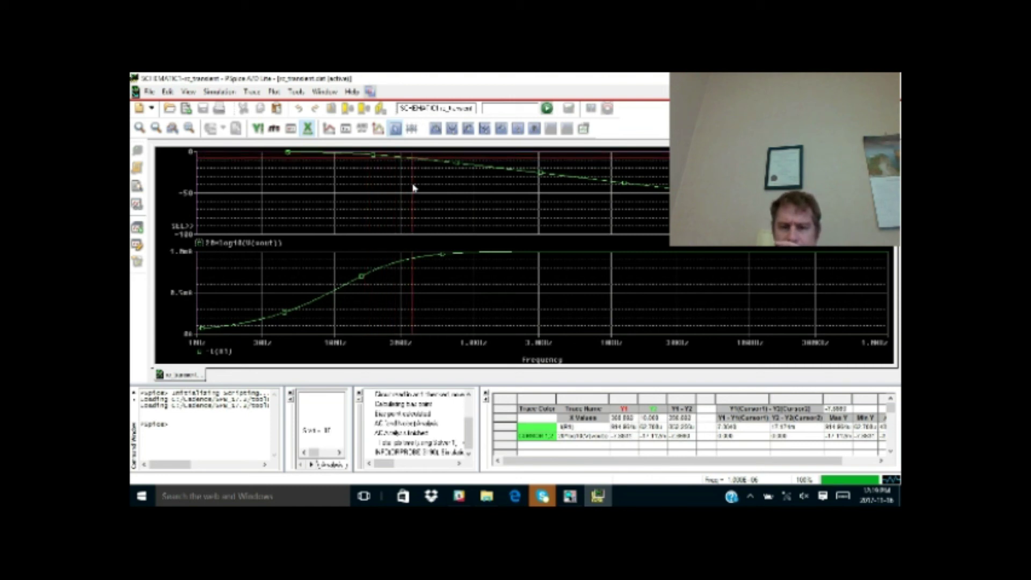
{"action": "key", "text": "Right"}
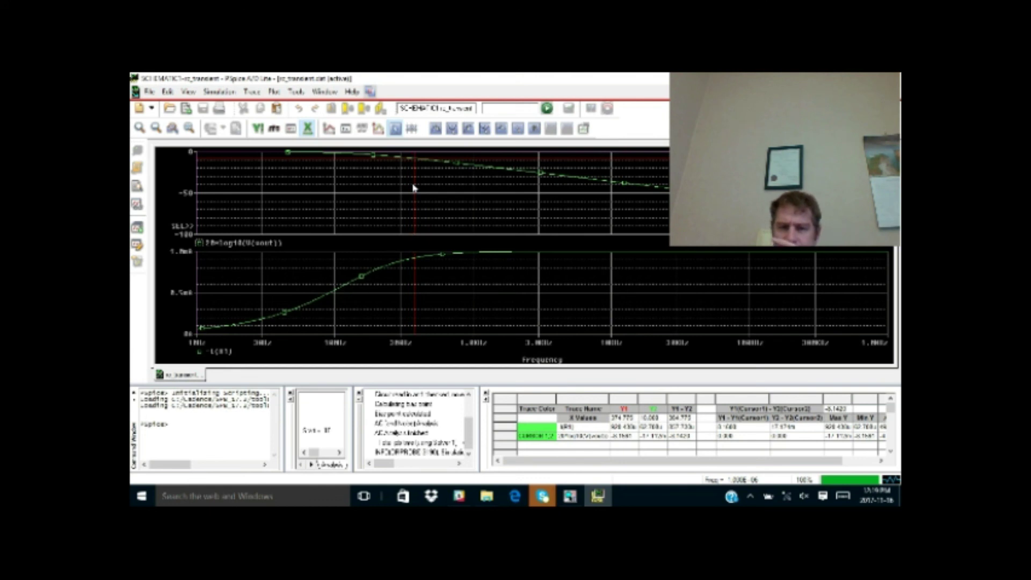
{"action": "key", "text": "Left"}
{"action": "key", "text": "Left"}
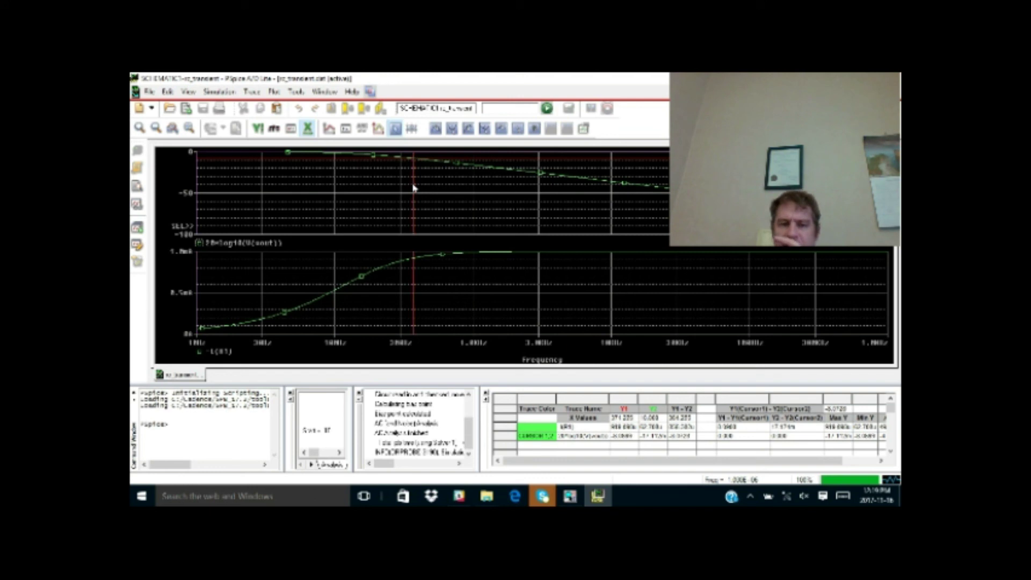
{"action": "key", "text": "Left"}
{"action": "key", "text": "Left"}
{"action": "key", "text": "Left"}
{"action": "key", "text": "Left"}
{"action": "key", "text": "Left"}
{"action": "key", "text": "Left"}
{"action": "key", "text": "Left"}
{"action": "key", "text": "Left"}
{"action": "key", "text": "Left"}
{"action": "key", "text": "Left"}
{"action": "key", "text": "Left"}
{"action": "key", "text": "Left"}
{"action": "key", "text": "Left"}
{"action": "key", "text": "Left"}
{"action": "key", "text": "Left"}
{"action": "key", "text": "Left"}
{"action": "key", "text": "Left"}
{"action": "key", "text": "Left"}
{"action": "key", "text": "Left"}
{"action": "key", "text": "Left"}
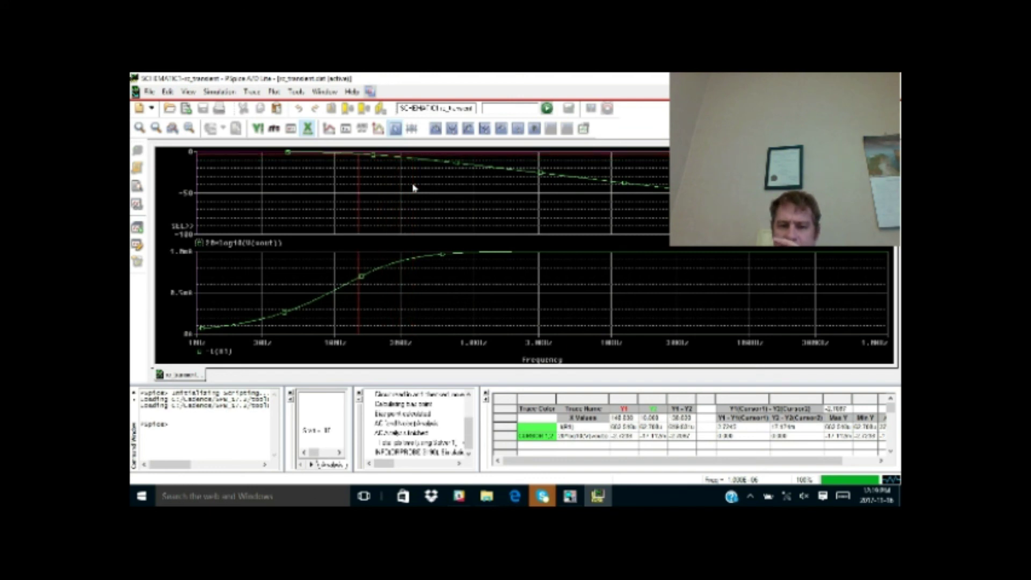
{"action": "key", "text": "Right"}
{"action": "key", "text": "Right"}
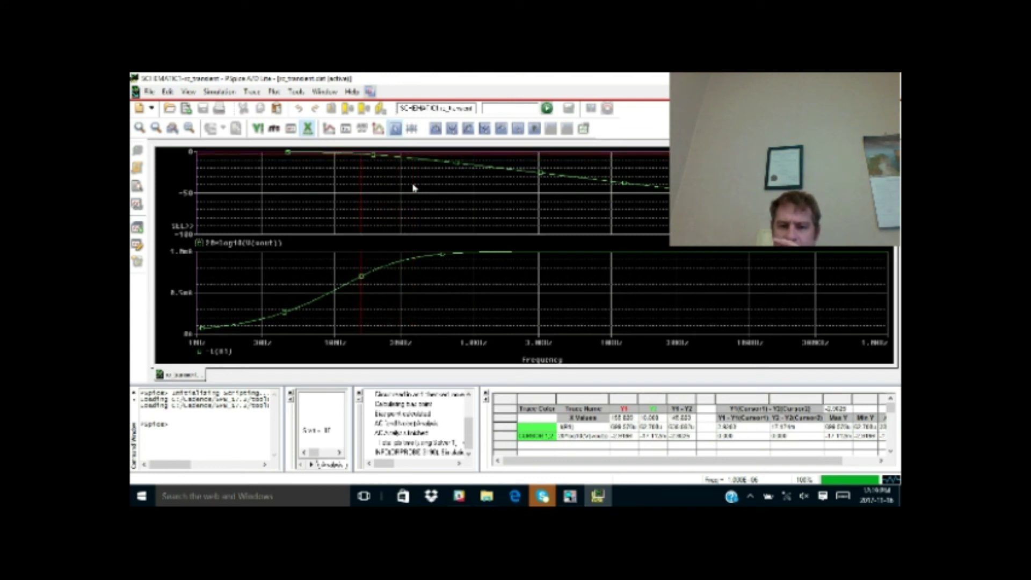
{"action": "key", "text": "Left"}
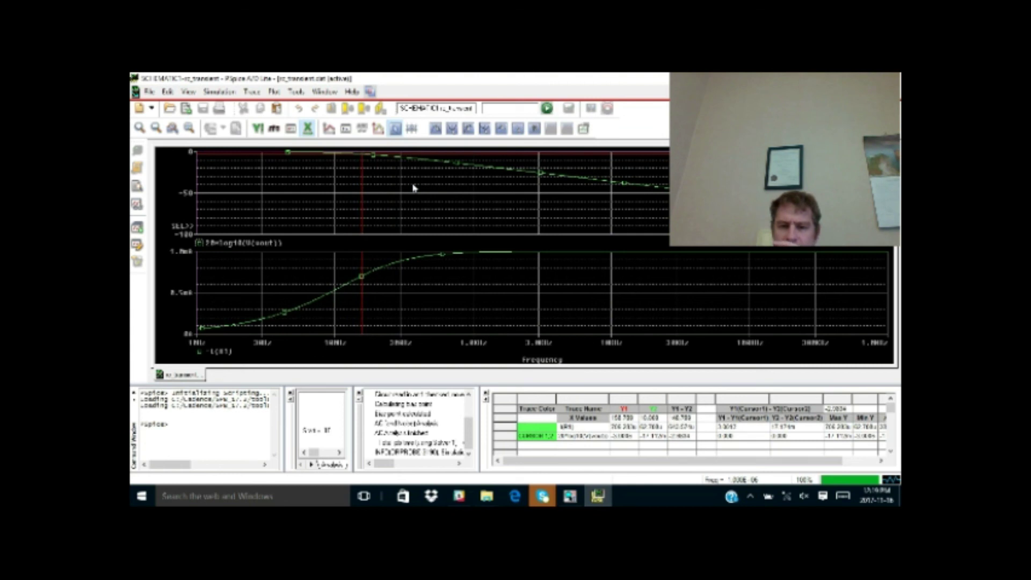
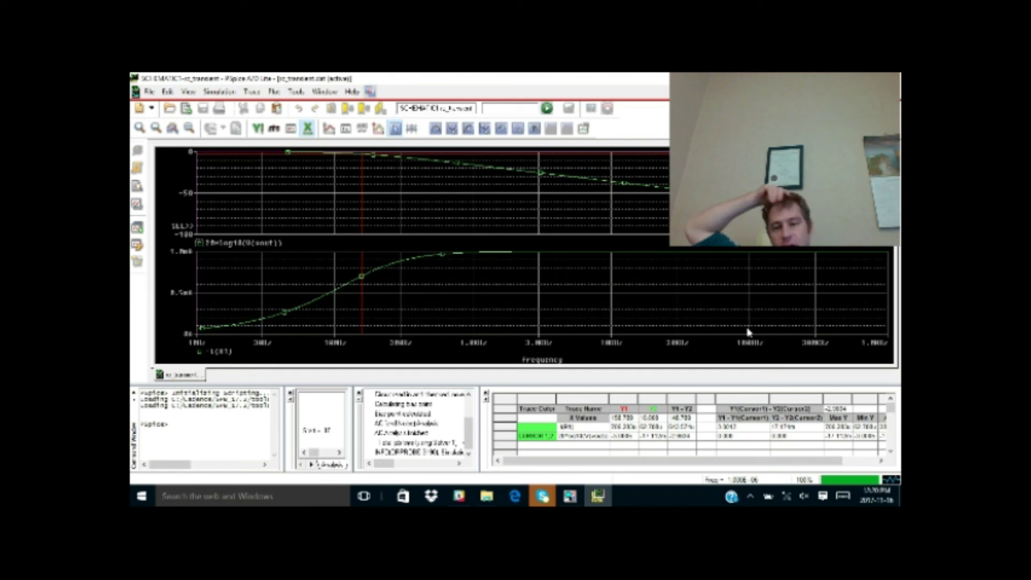
In OrCAD Capture, set the simulation profile's AC sweep end frequency to 0.1Meg and rerun the simulation
{"action": "left_click", "coordinate": [570, 496]}
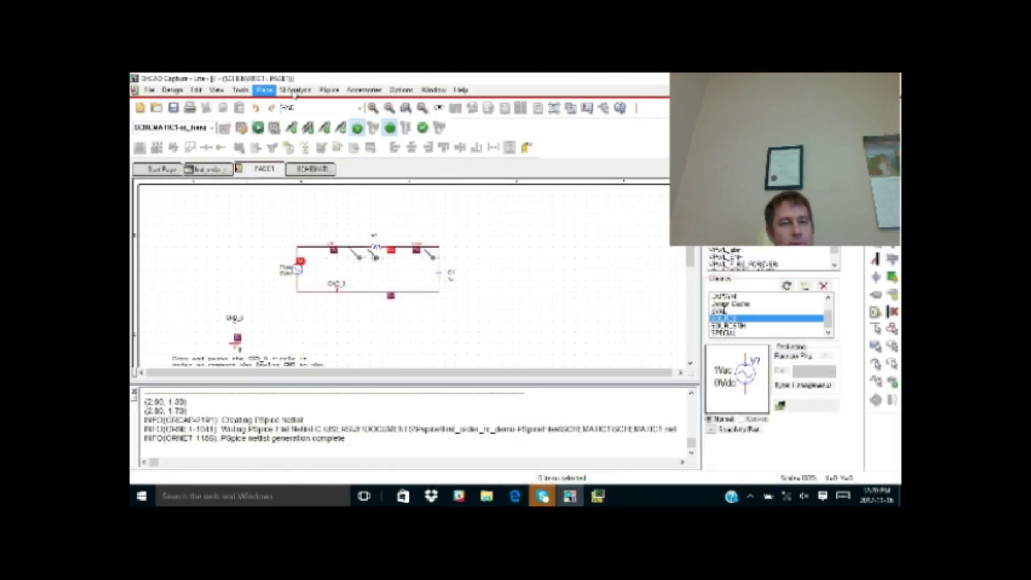
{"action": "left_click", "coordinate": [331, 96]}
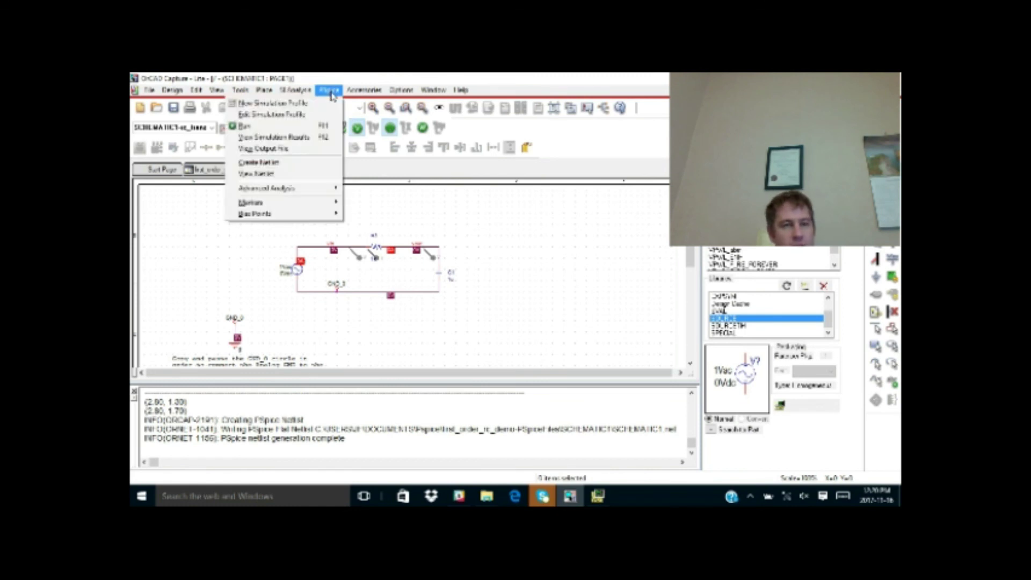
{"action": "left_click", "coordinate": [286, 115]}
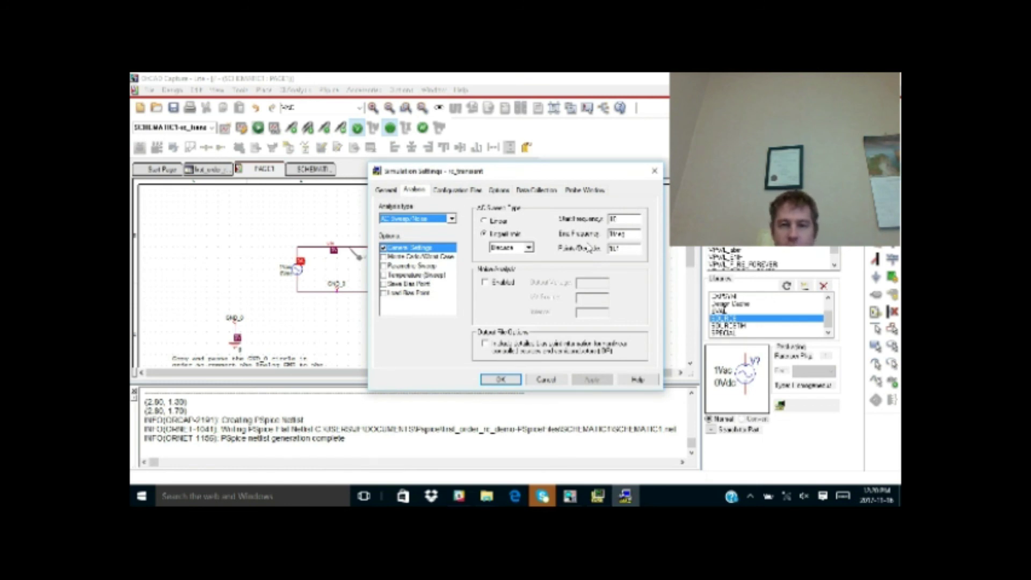
{"action": "left_click", "coordinate": [610, 232]}
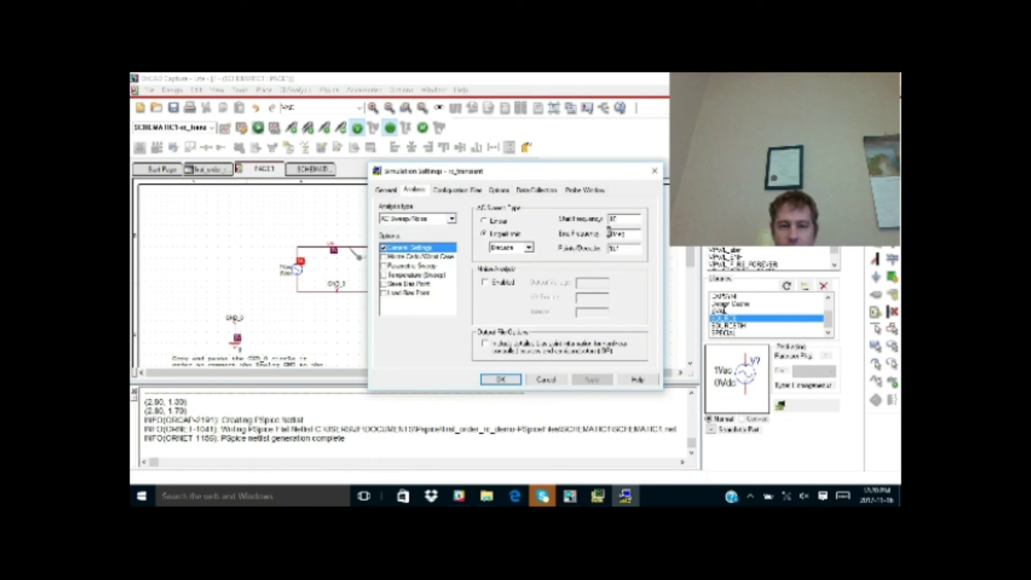
{"action": "type", "text": "0"}
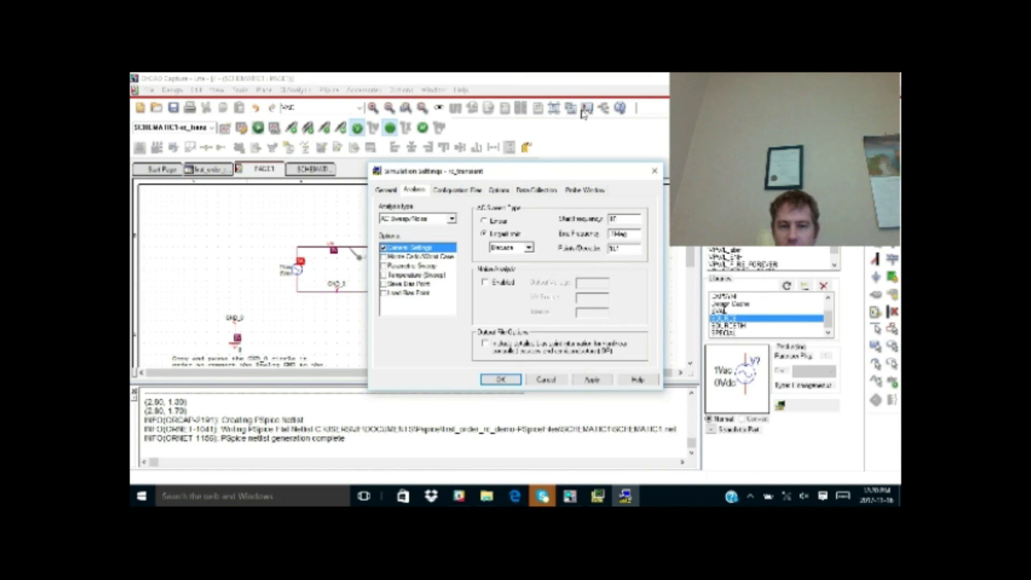
{"action": "left_click", "coordinate": [498, 381]}
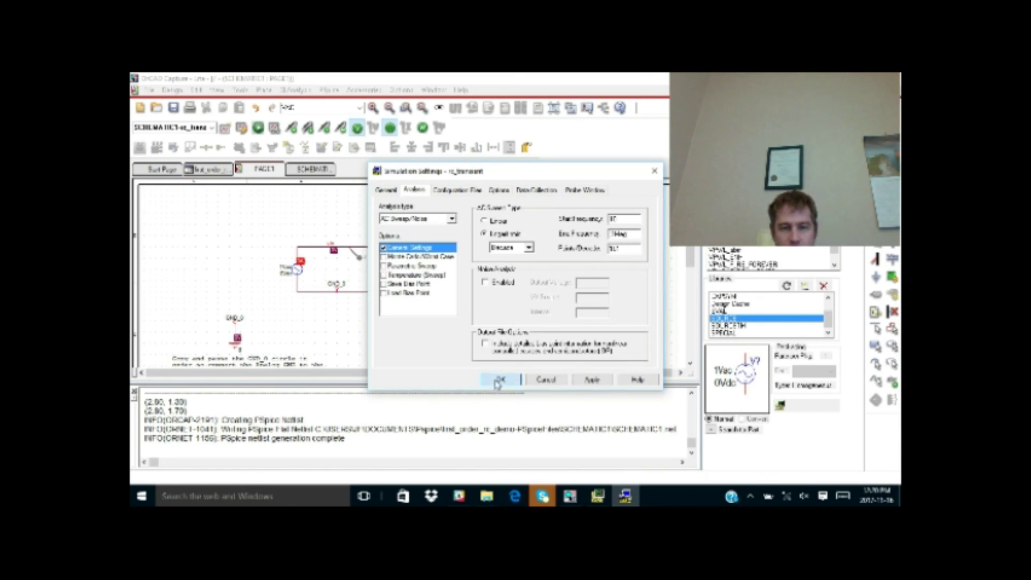
{"action": "left_click", "coordinate": [329, 90]}
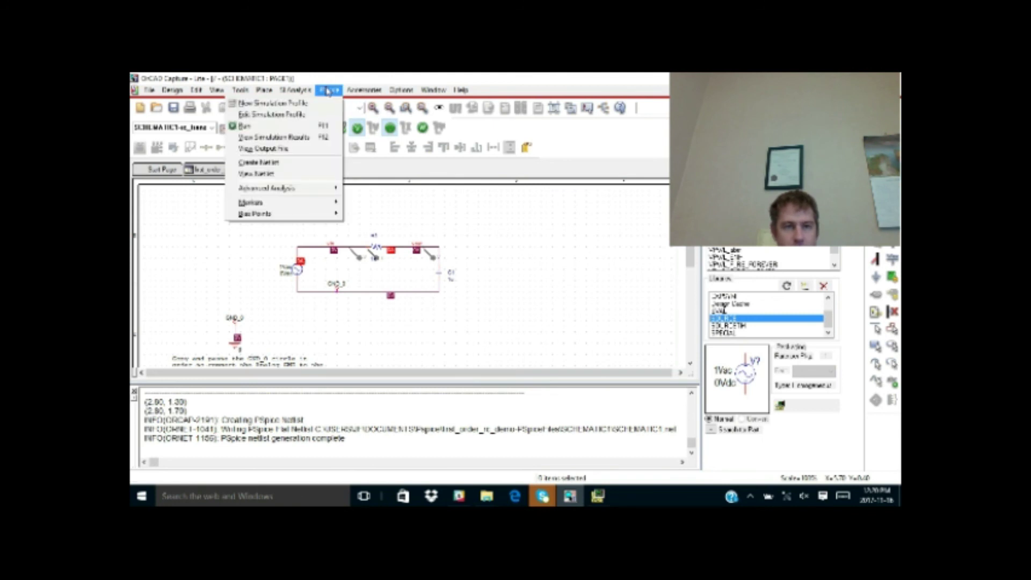
{"action": "left_click", "coordinate": [312, 127]}
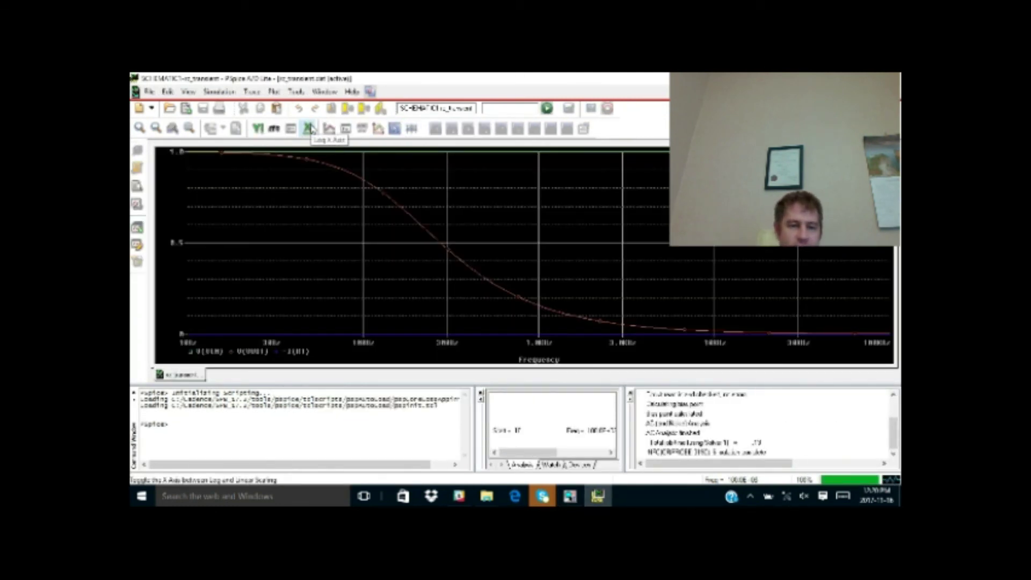
Delete the -I(R1) and V(VIN) traces from the AC sweep plot, keeping only V(VOUT)
{"action": "right_click", "coordinate": [280, 354]}
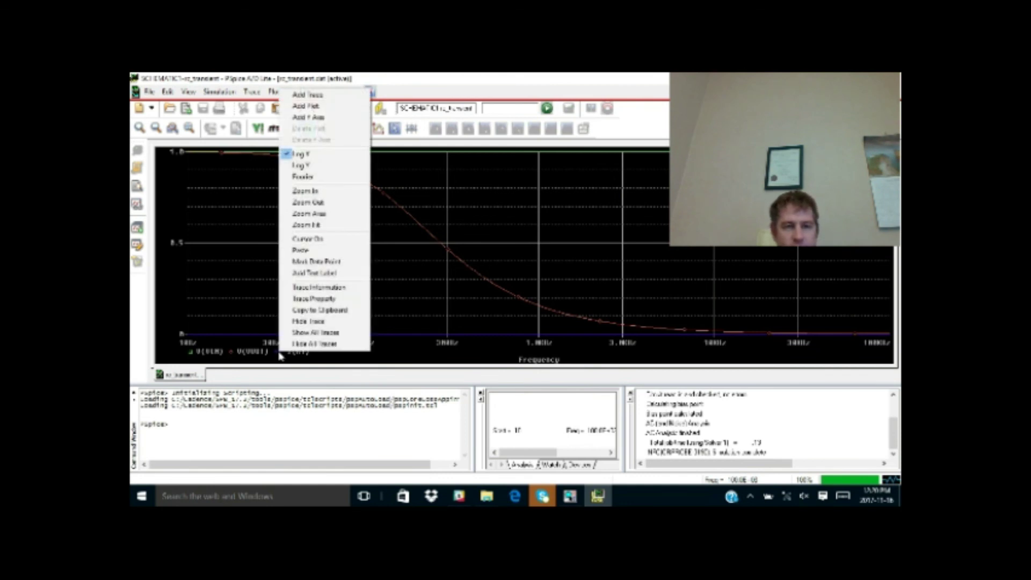
{"action": "left_click", "coordinate": [280, 354]}
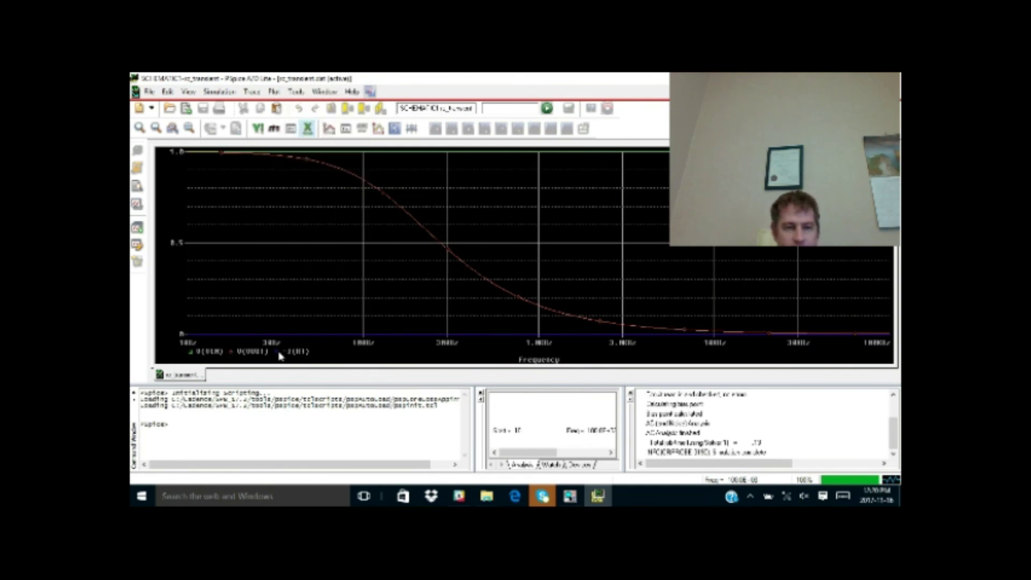
{"action": "left_click", "coordinate": [297, 354]}
{"action": "right_click", "coordinate": [297, 354]}
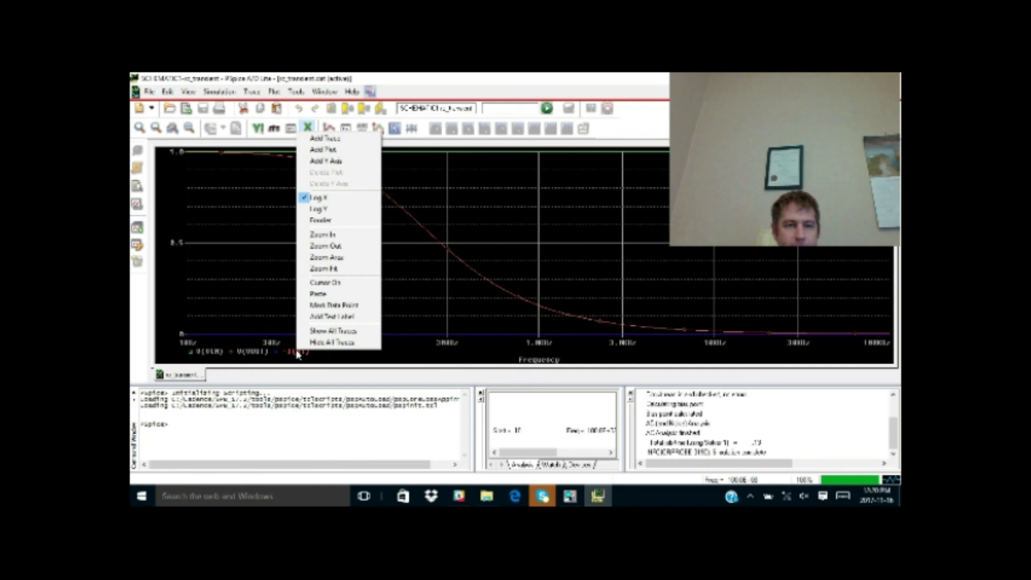
{"action": "left_click", "coordinate": [169, 92]}
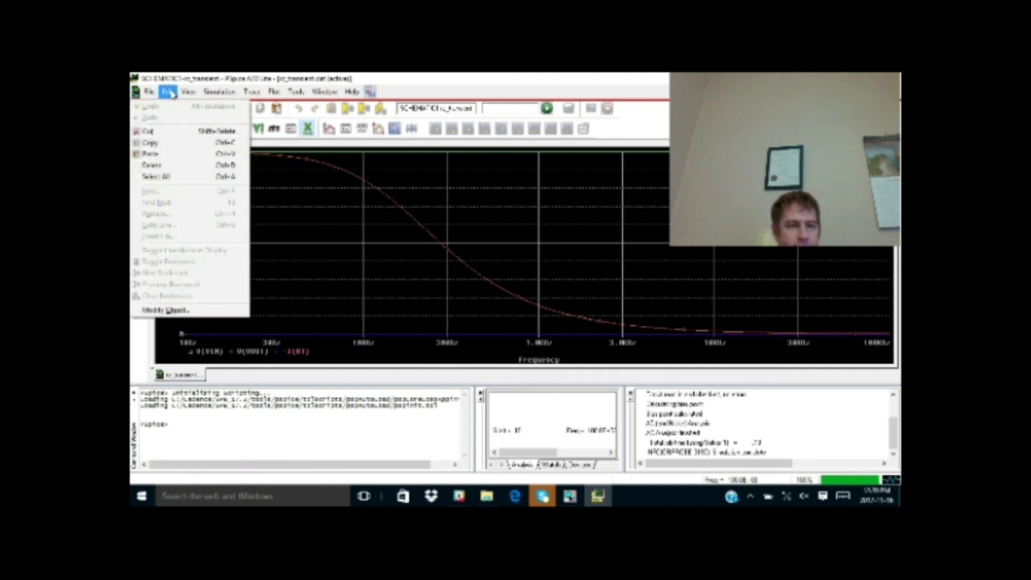
{"action": "left_click", "coordinate": [164, 165]}
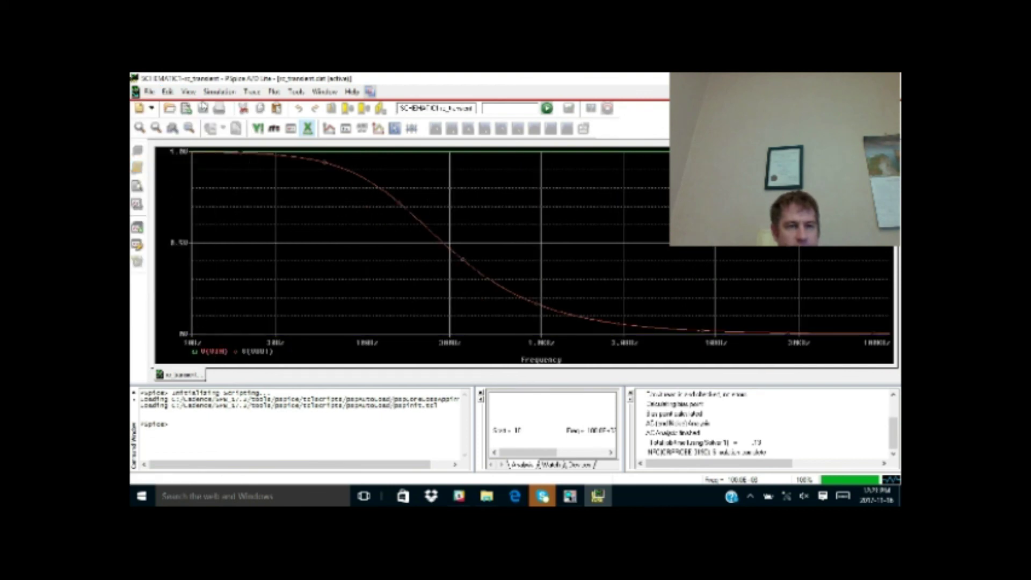
{"action": "left_click", "coordinate": [175, 94]}
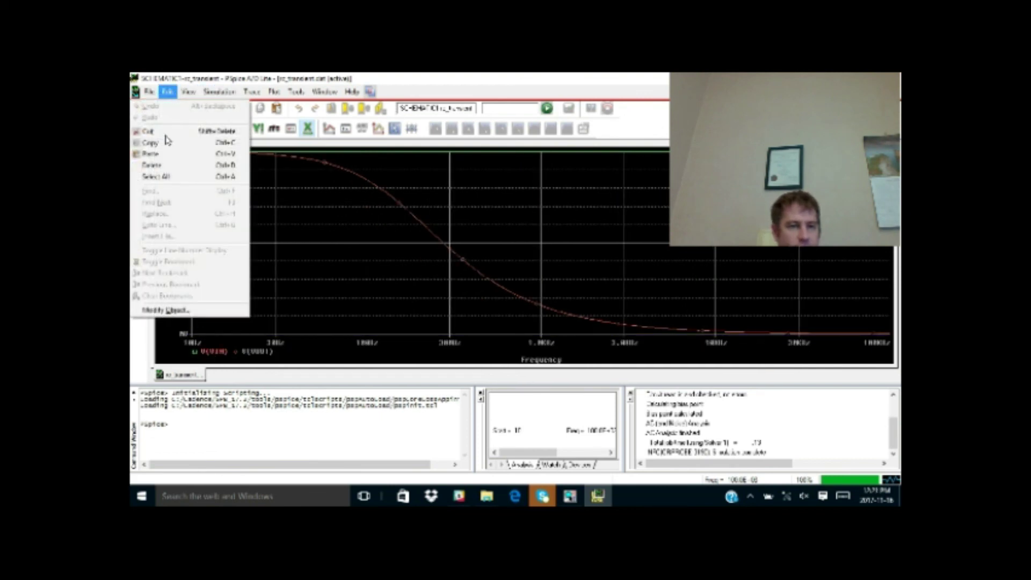
{"action": "left_click", "coordinate": [156, 165]}
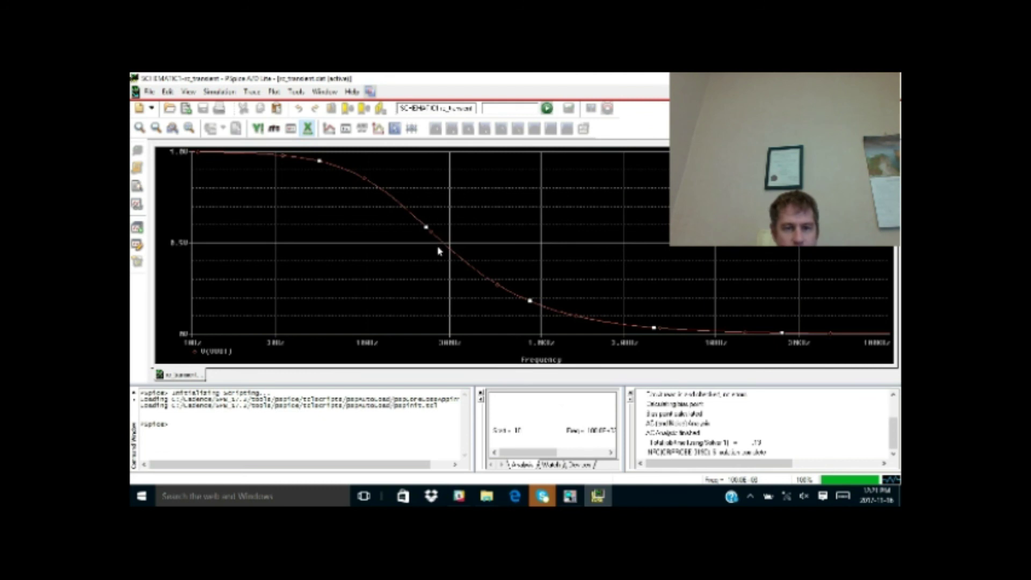
Modify the V(VOUT) trace expression to 20*LOG10(V(VOUT)) to plot the output in decibels
{"action": "double_click", "coordinate": [227, 351]}
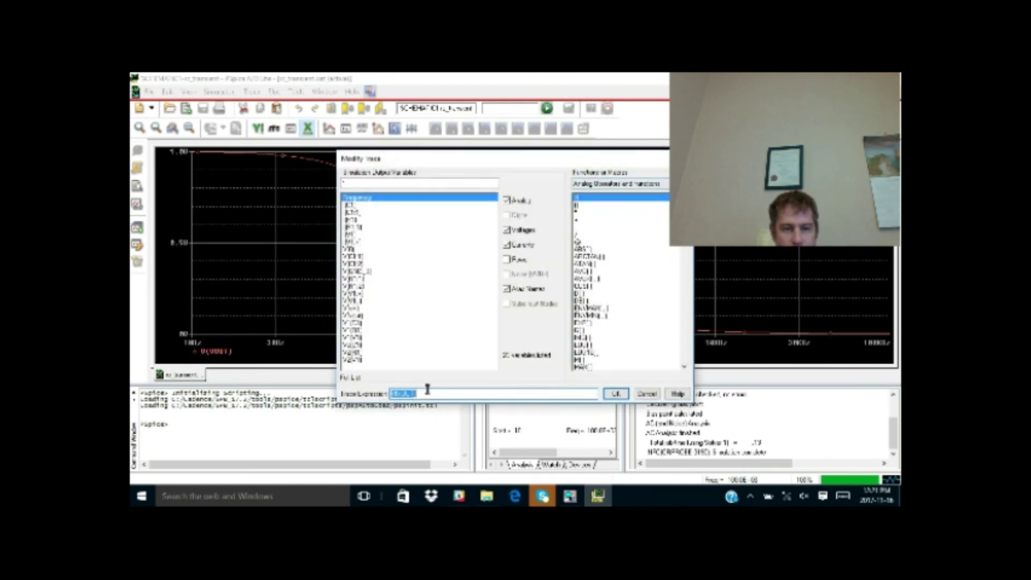
{"action": "key", "text": "Left"}
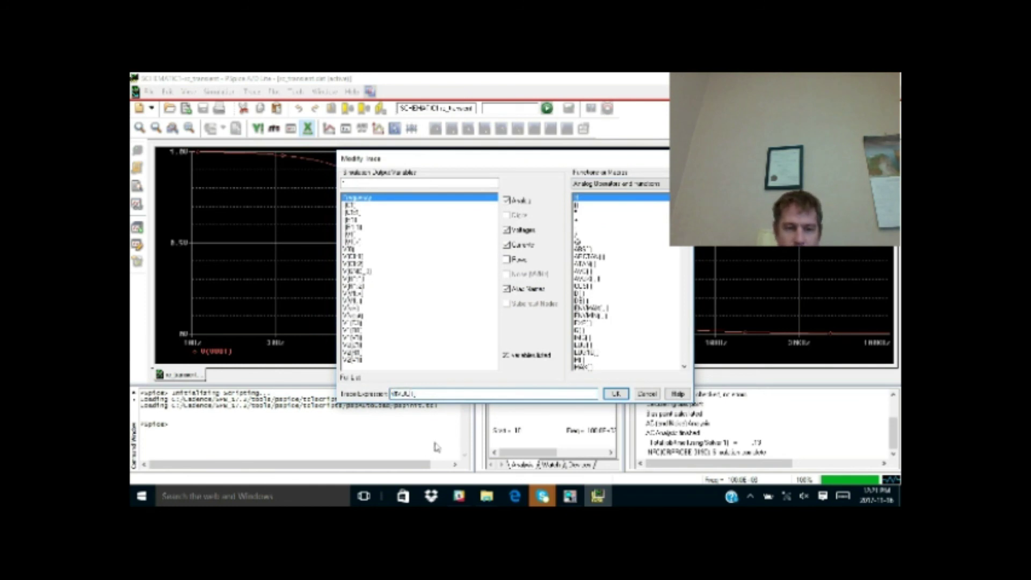
{"action": "type", "text": "20"}
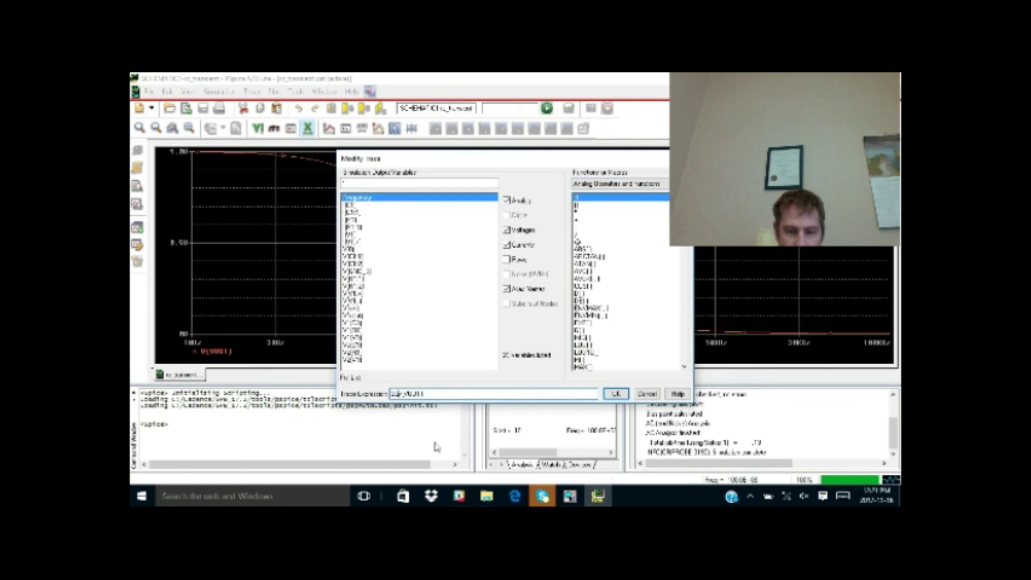
{"action": "type", "text": "*log10"}
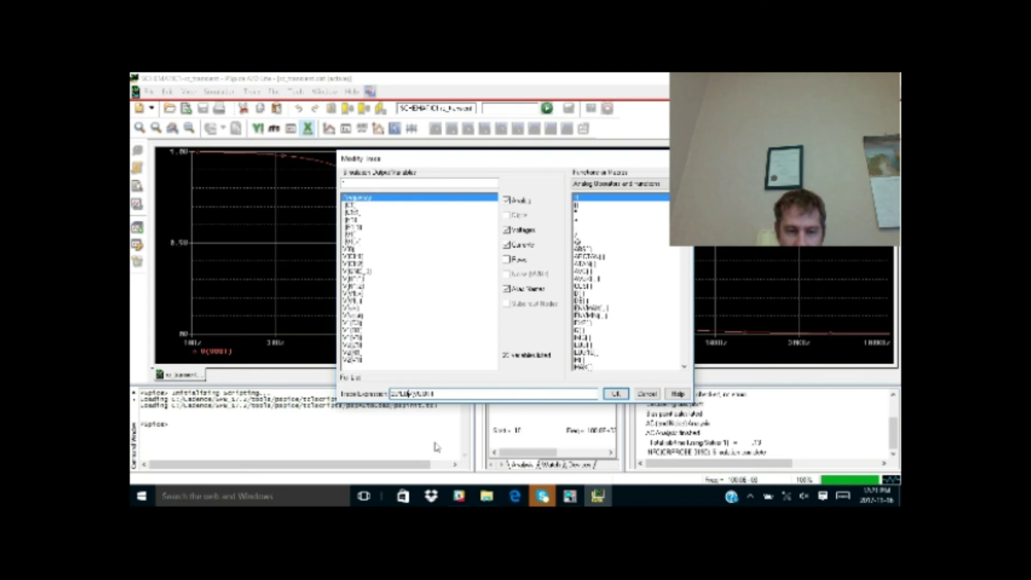
{"action": "type", "text": "10("}
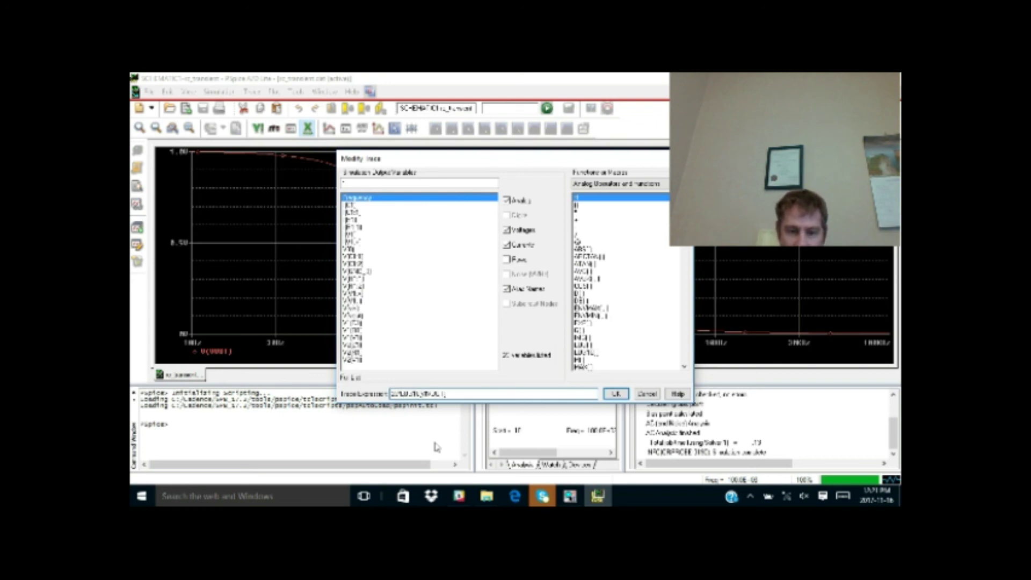
{"action": "left_click", "coordinate": [615, 395]}
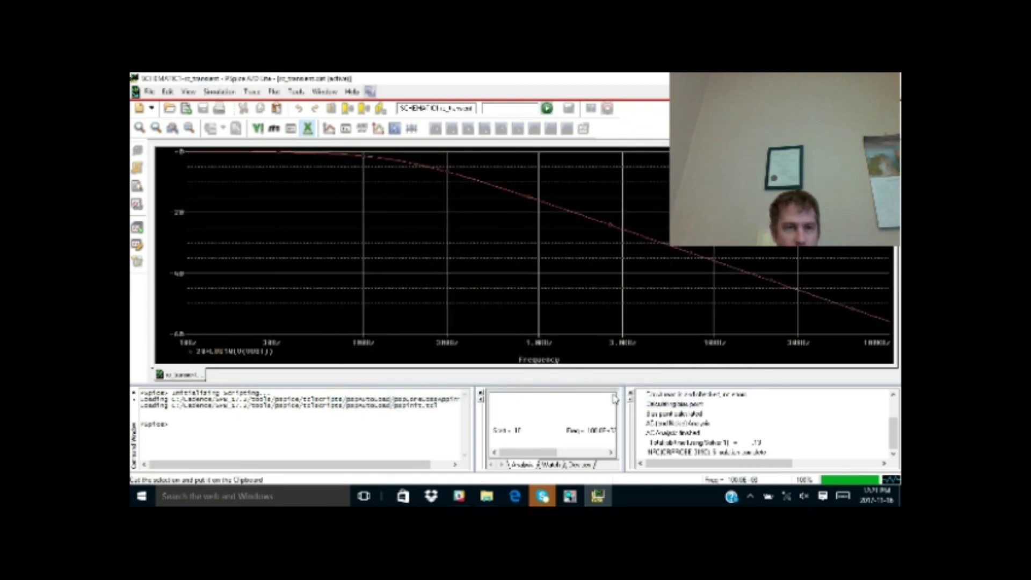
Display the measurement cursor and place it on the decibel trace just above 100 Hz
{"action": "key", "text": "alt+p"}
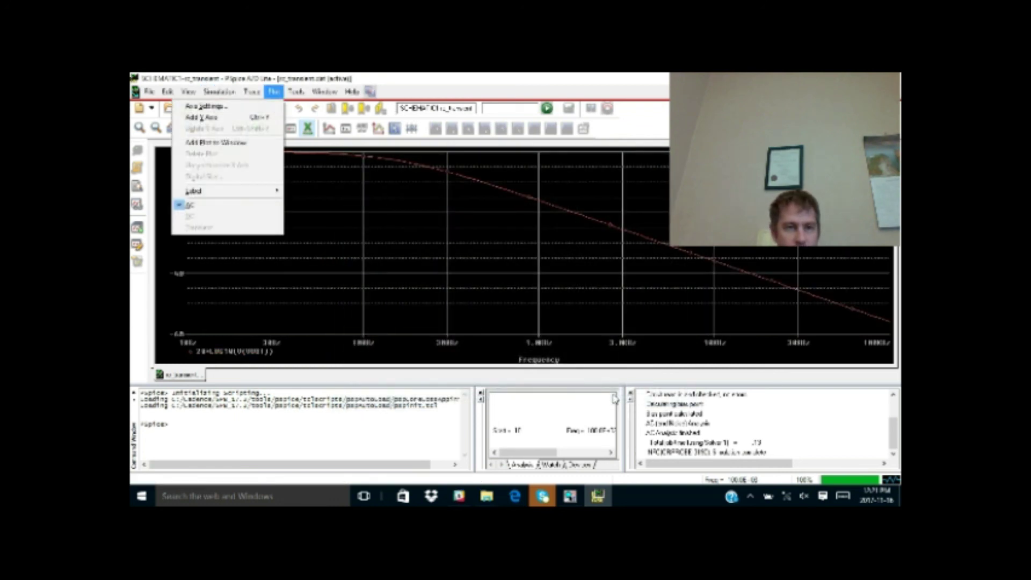
{"action": "mouse_move", "coordinate": [259, 93]}
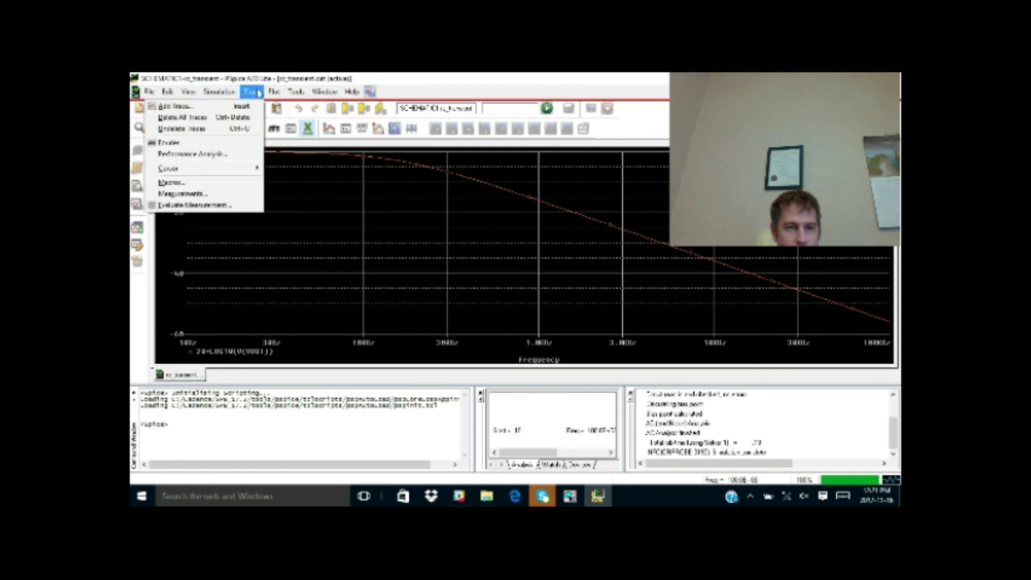
{"action": "mouse_move", "coordinate": [234, 169]}
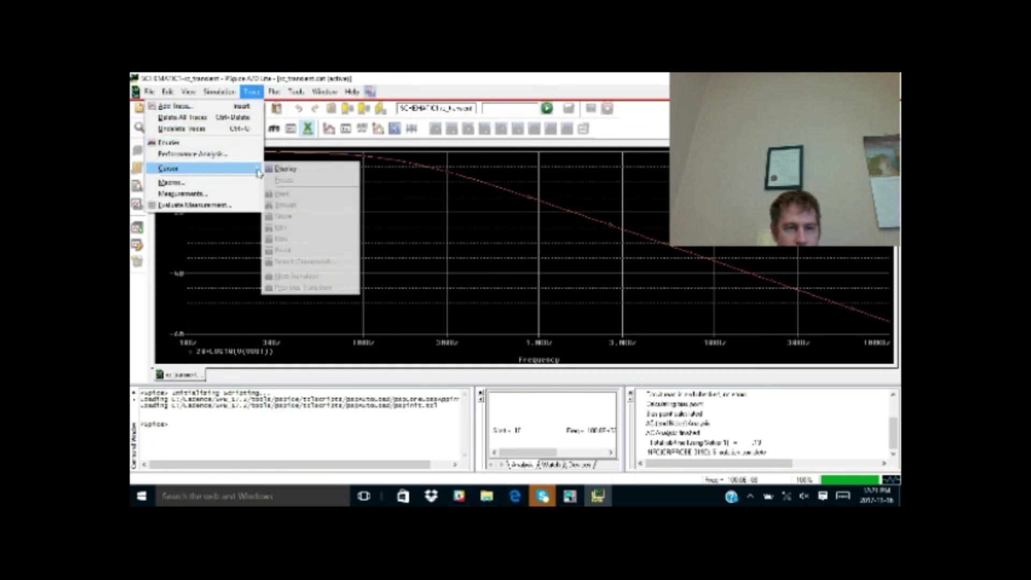
{"action": "left_click", "coordinate": [339, 172]}
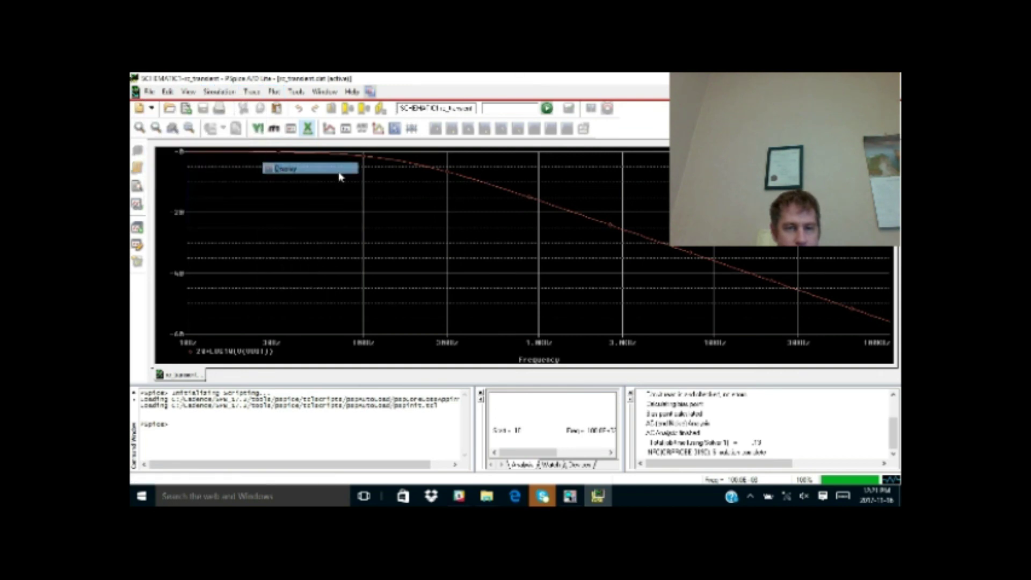
{"action": "left_click", "coordinate": [366, 159]}
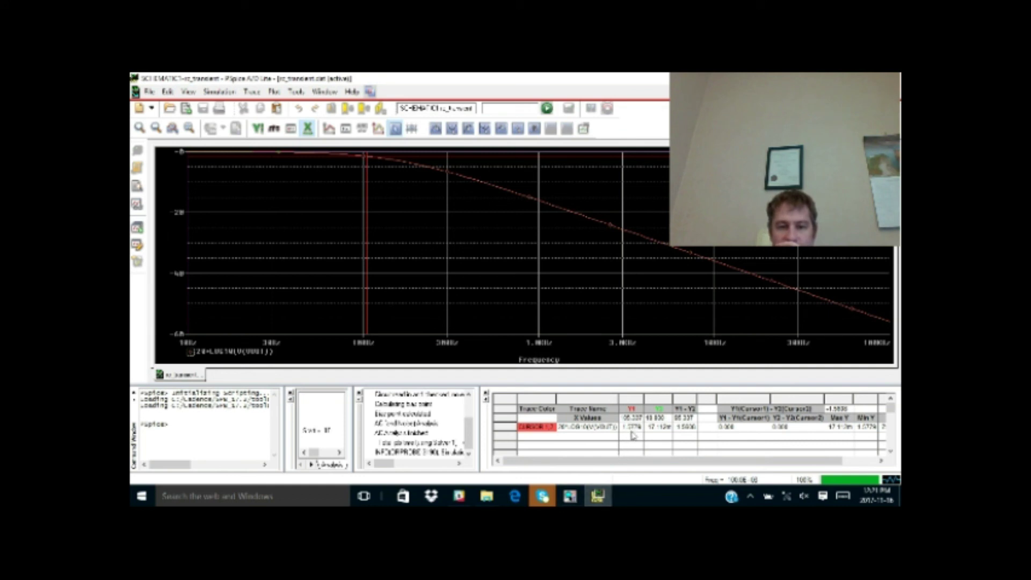
Move the cursor back and forth along the 20*LOG10(V(VOUT)) trace to the -3 dB point and read its frequency
{"action": "key", "text": "Right"}
{"action": "key", "text": "Right"}
{"action": "key", "text": "Right"}
{"action": "key", "text": "Right"}
{"action": "key", "text": "Right"}
{"action": "key", "text": "Right"}
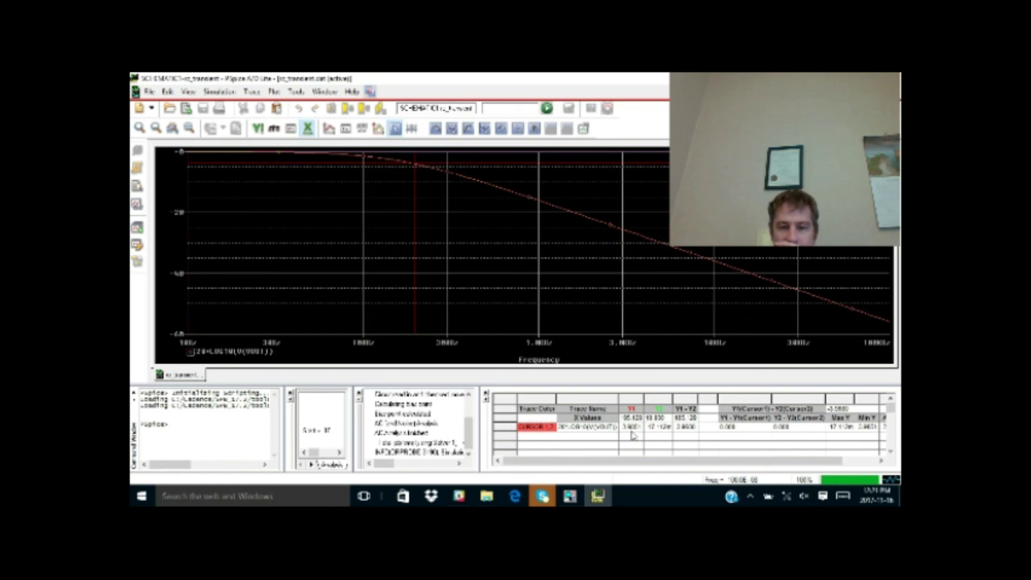
{"action": "key", "text": "Left"}
{"action": "key", "text": "Left"}
{"action": "key", "text": "Left"}
{"action": "key", "text": "Left"}
{"action": "key", "text": "Left"}
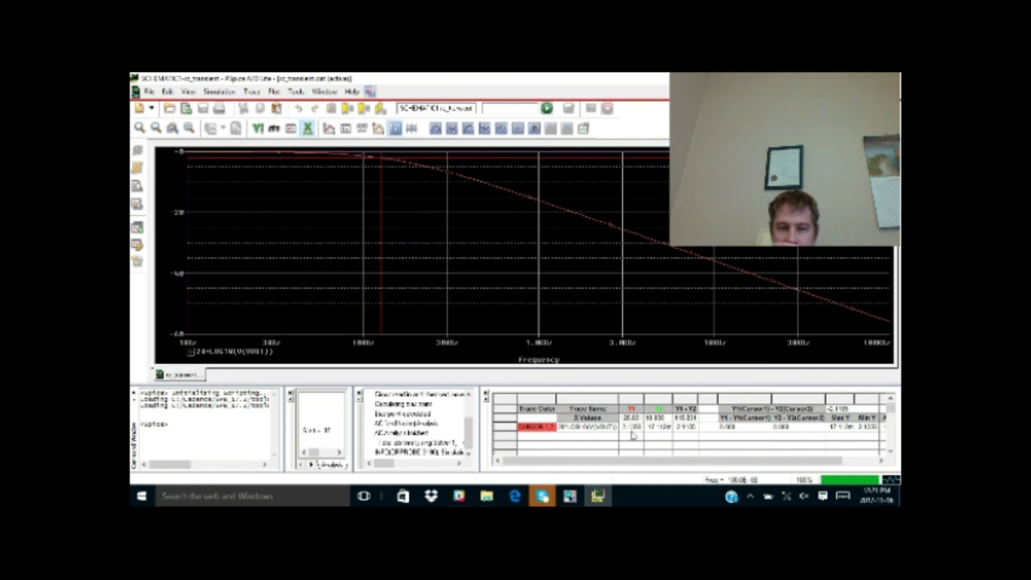
{"action": "key", "text": "Right"}
{"action": "key", "text": "Right"}
{"action": "key", "text": "Right"}
{"action": "key", "text": "Right"}
{"action": "key", "text": "Right"}
{"action": "key", "text": "Right"}
{"action": "key", "text": "Right"}
{"action": "key", "text": "Right"}
{"action": "key", "text": "Right"}
{"action": "key", "text": "Right"}
{"action": "key", "text": "Right"}
{"action": "key", "text": "Right"}
{"action": "key", "text": "Right"}
{"action": "key", "text": "Right"}
{"action": "key", "text": "Right"}
{"action": "key", "text": "Right"}
{"action": "key", "text": "Left"}
{"action": "key", "text": "Left"}
{"action": "key", "text": "Left"}
{"action": "key", "text": "Left"}
{"action": "key", "text": "Left"}
{"action": "key", "text": "Left"}
{"action": "key", "text": "Left"}
{"action": "key", "text": "Left"}
{"action": "key", "text": "Left"}
{"action": "key", "text": "Left"}
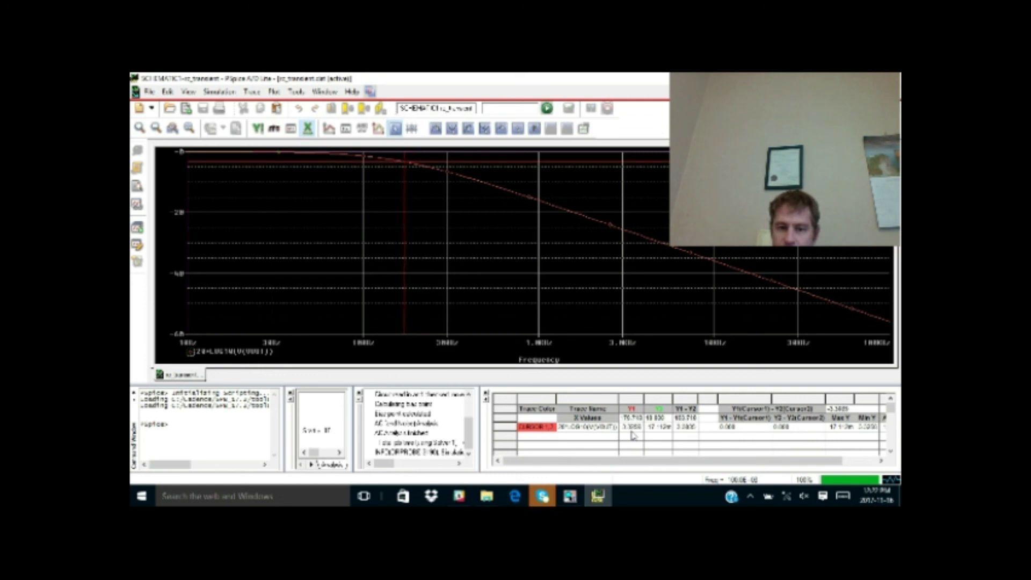
{"action": "key", "text": "Left"}
{"action": "key", "text": "Left"}
{"action": "key", "text": "Left"}
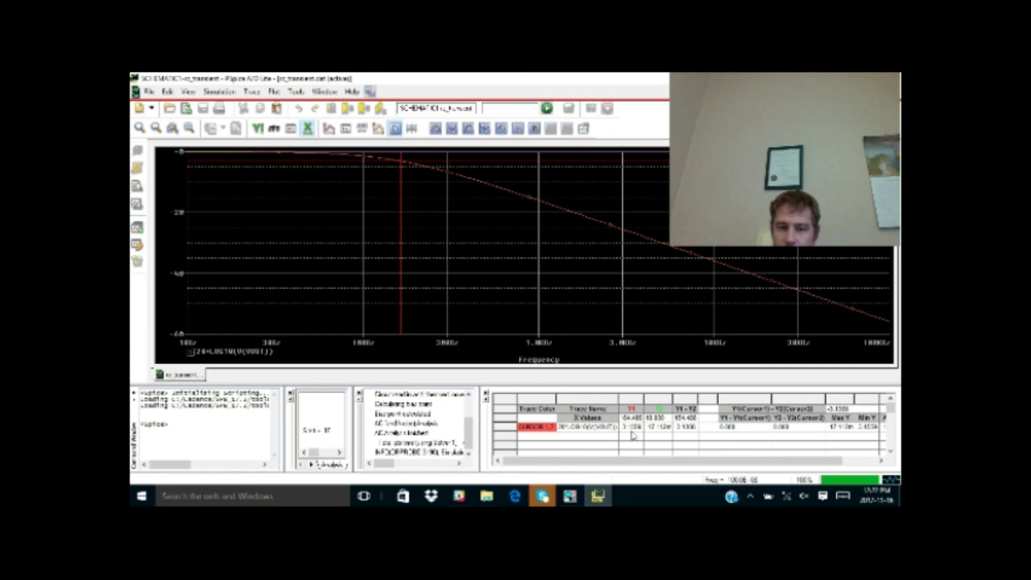
{"action": "key", "text": "Left"}
{"action": "key", "text": "Left"}
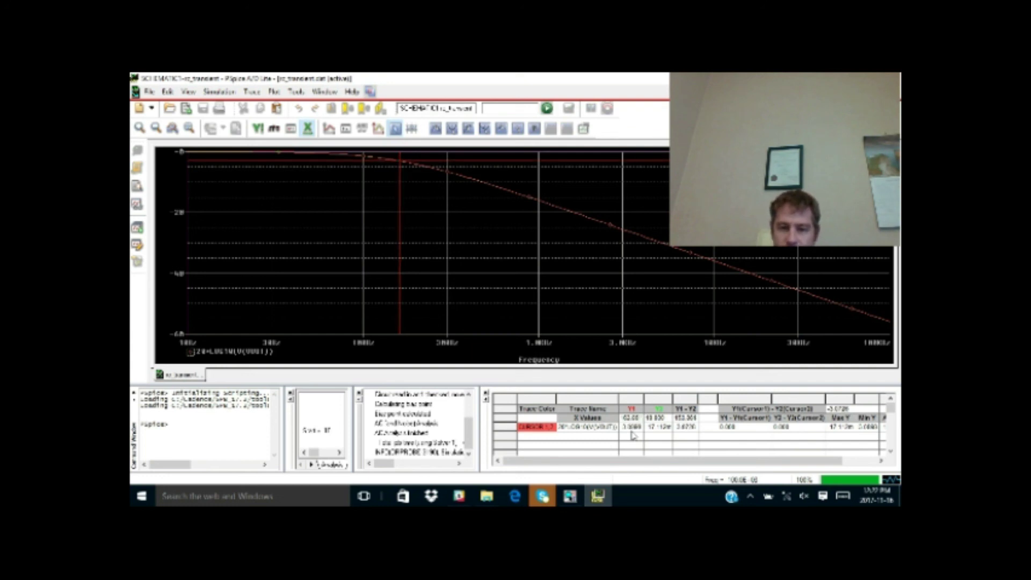
{"action": "key", "text": "Left"}
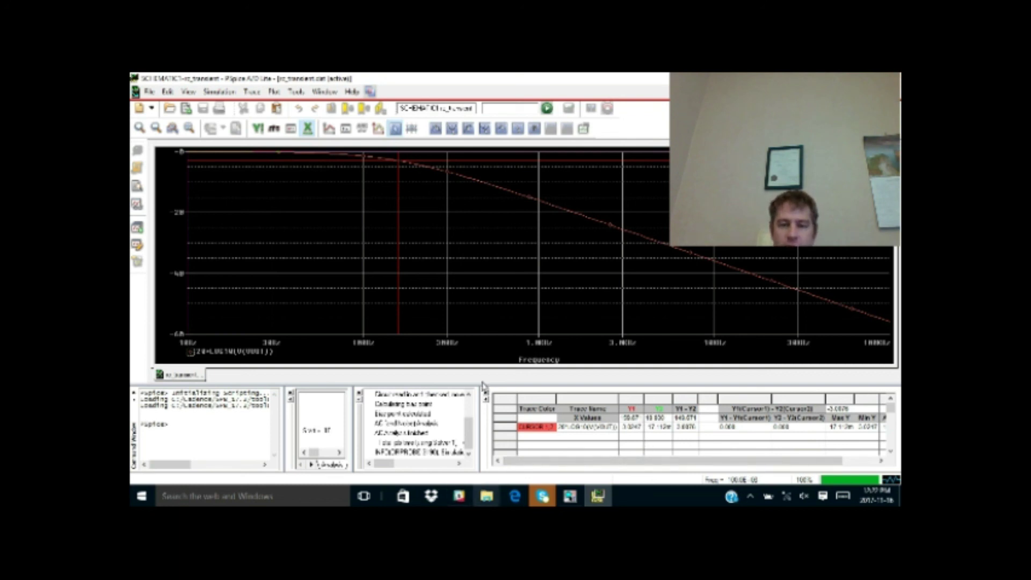
Return to the desktop and quit Skype, confirming the exit
{"action": "left_click", "coordinate": [570, 495]}
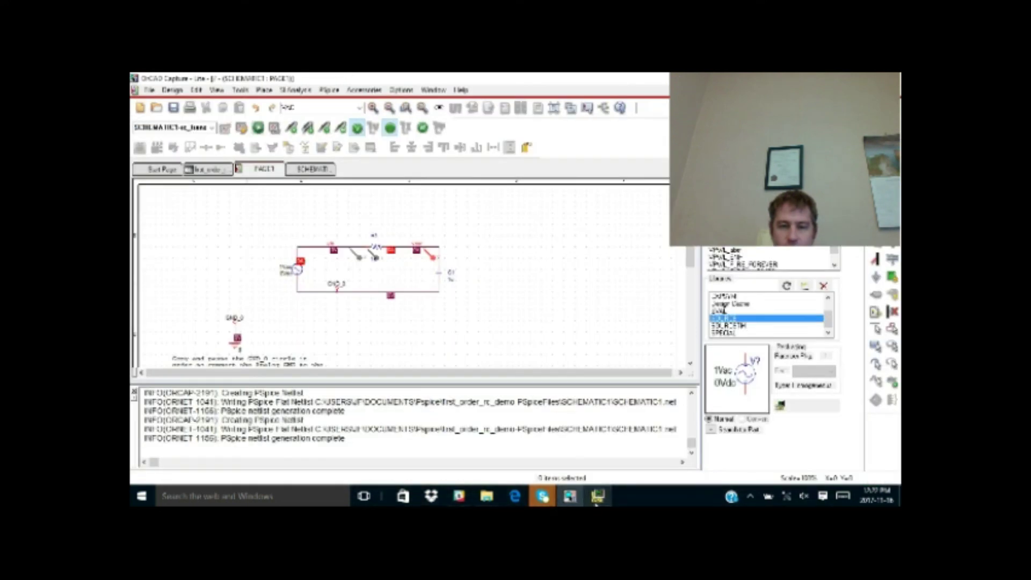
{"action": "left_click", "coordinate": [572, 500]}
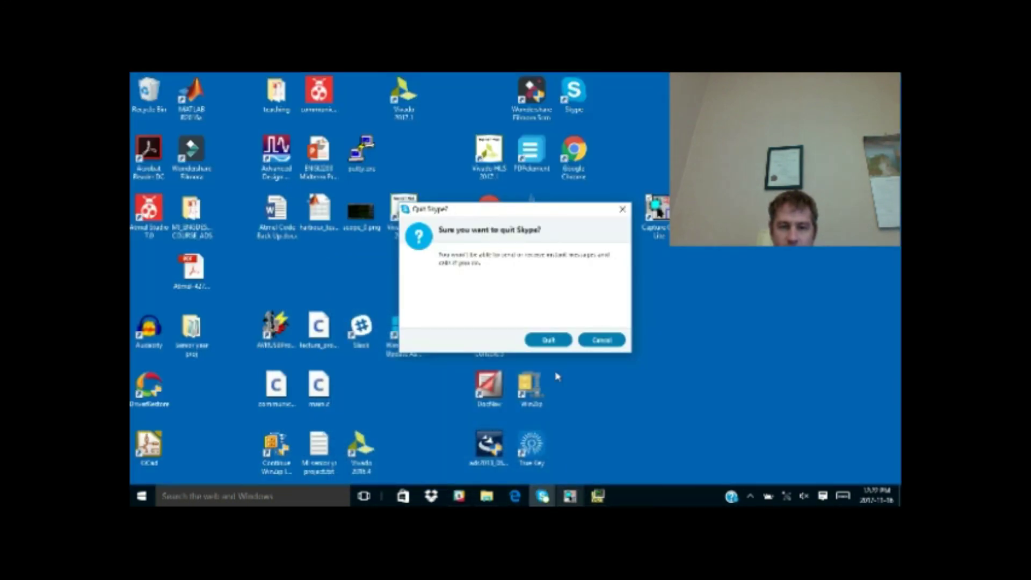
{"action": "left_click", "coordinate": [546, 341]}
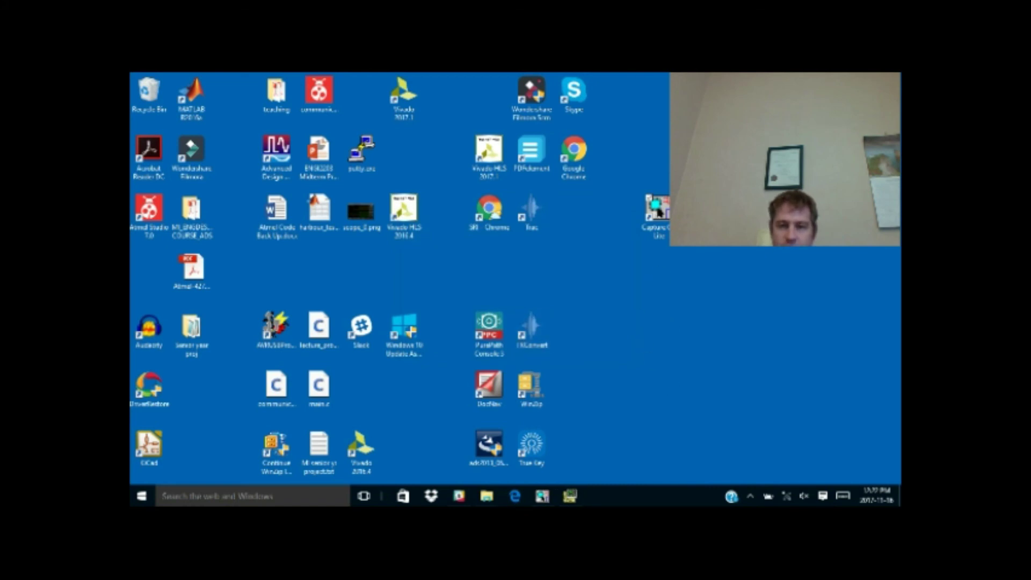